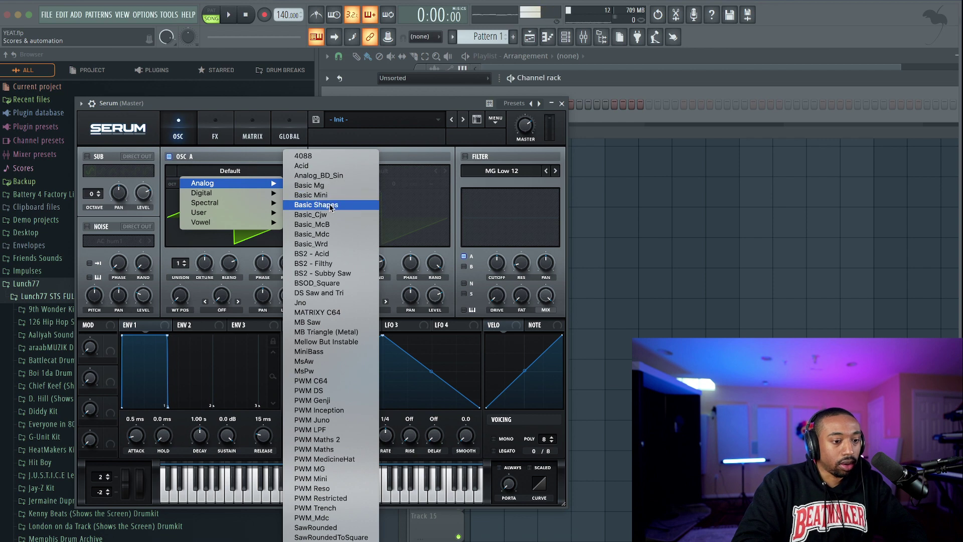
Load the Analog wavetable Basic Shapes into OSC A and raise its wavetable position to the square wave
left_click(321, 205)
left_click_drag(181, 304, 184, 238)
key("c")
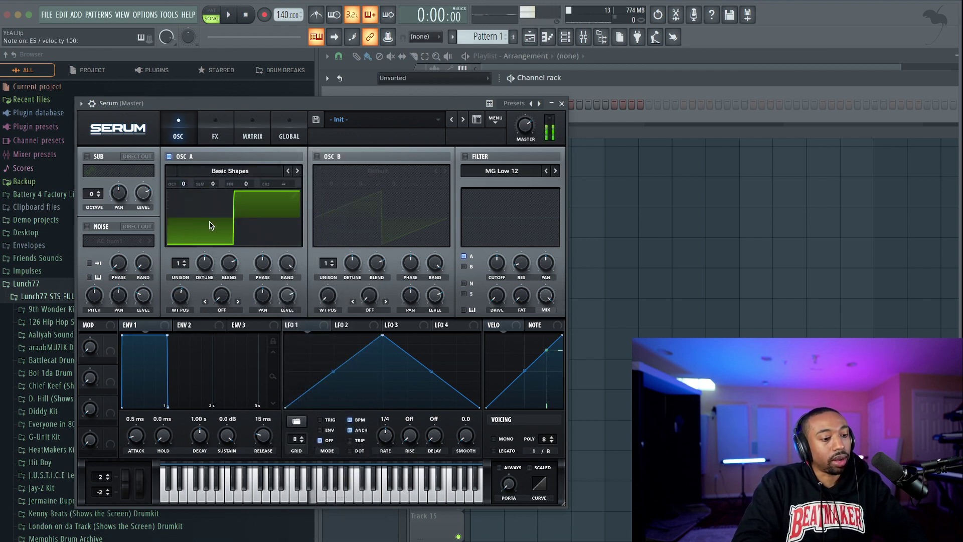
Lower Serum's master volume to 20% and close the synth window
left_click_drag(527, 121, 525, 165)
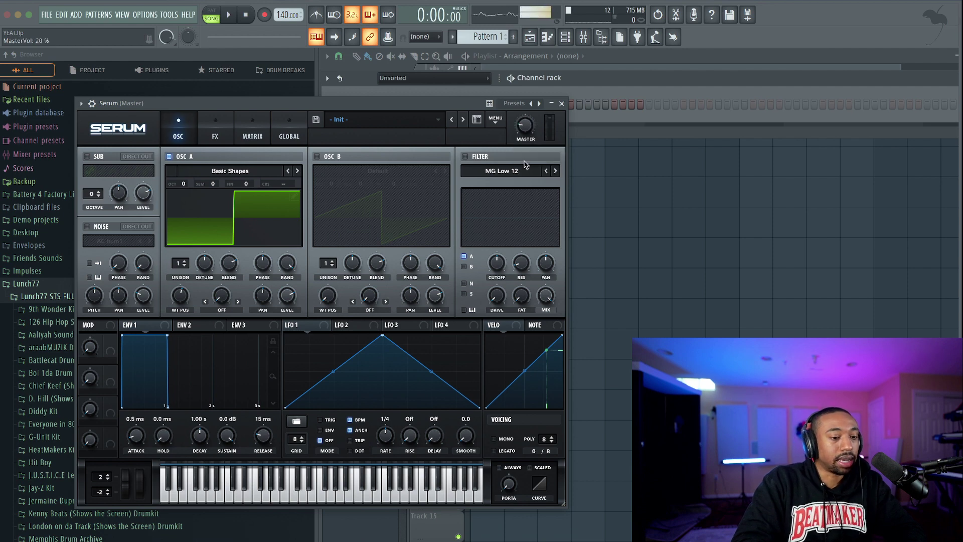
left_click(563, 103)
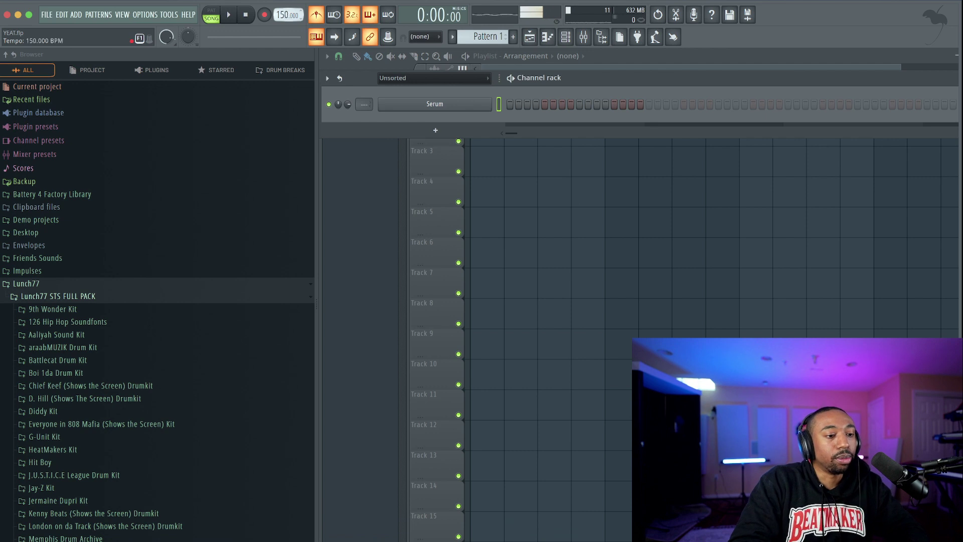
Set the project tempo to 132 BPM while the metronome plays
key("space")
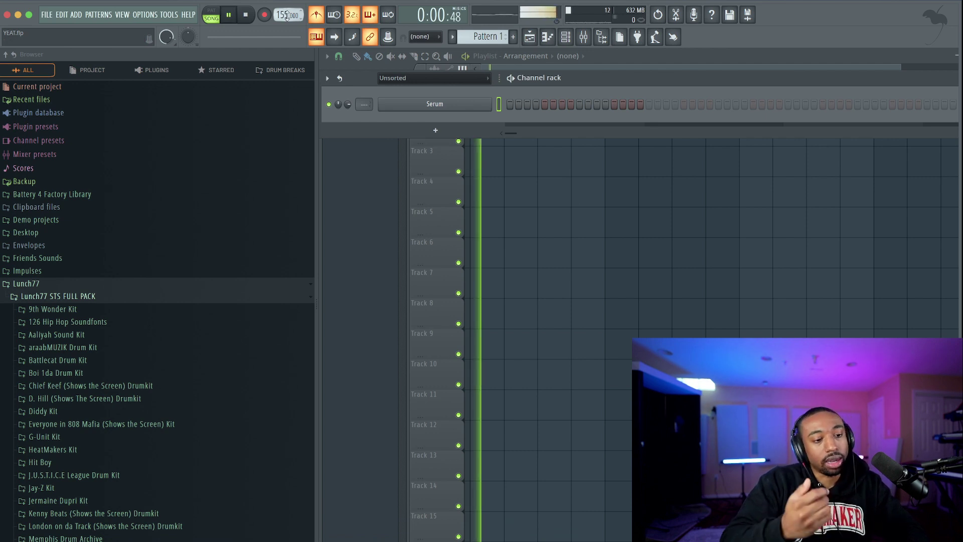
mouse_move(287, 15)
left_mouse_down()
mouse_move(287, 25)
mouse_move(286, 14)
left_mouse_up()
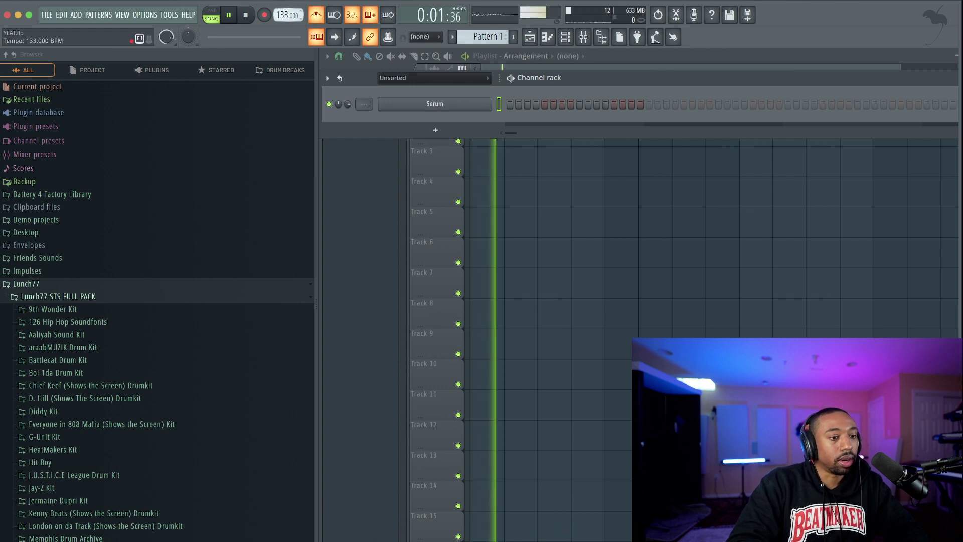
key("space")
Open the Serum channel's piano roll and place an A3 note at the start of bar 1
right_click(491, 104)
left_click(507, 103)
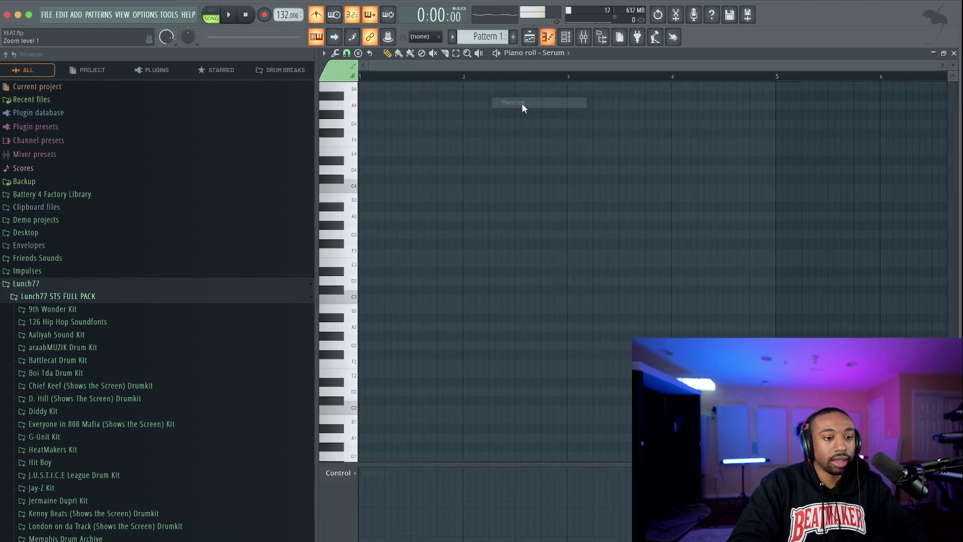
left_click(355, 252)
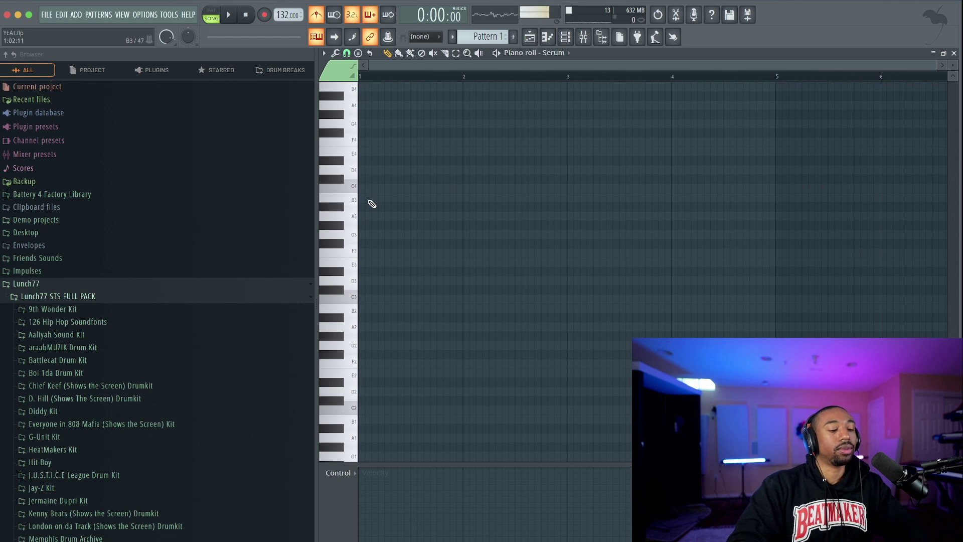
left_click(367, 216)
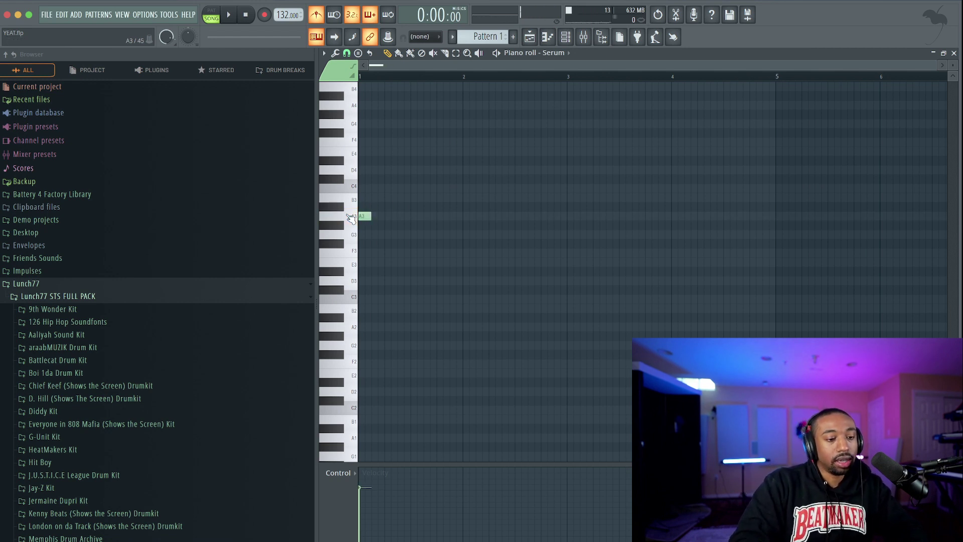
left_click(582, 40)
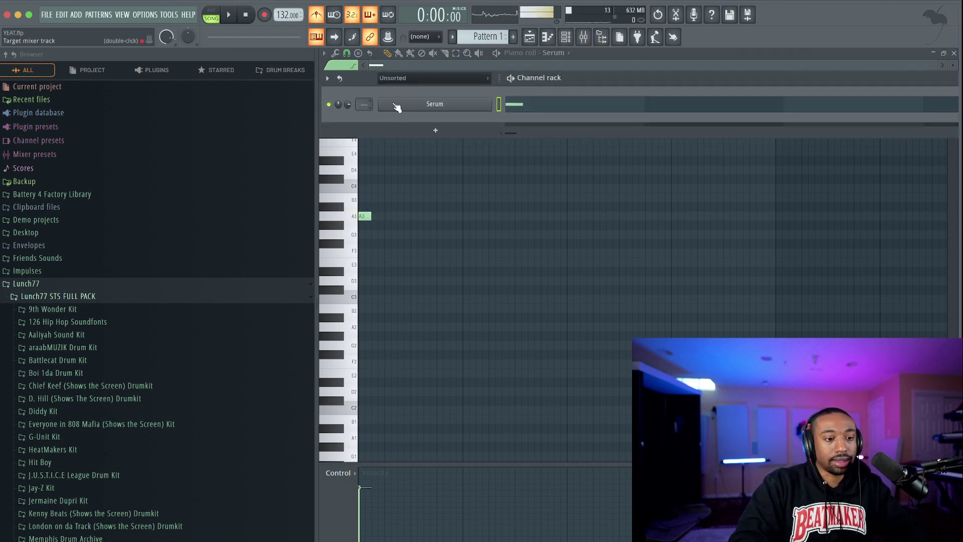
left_click(441, 105)
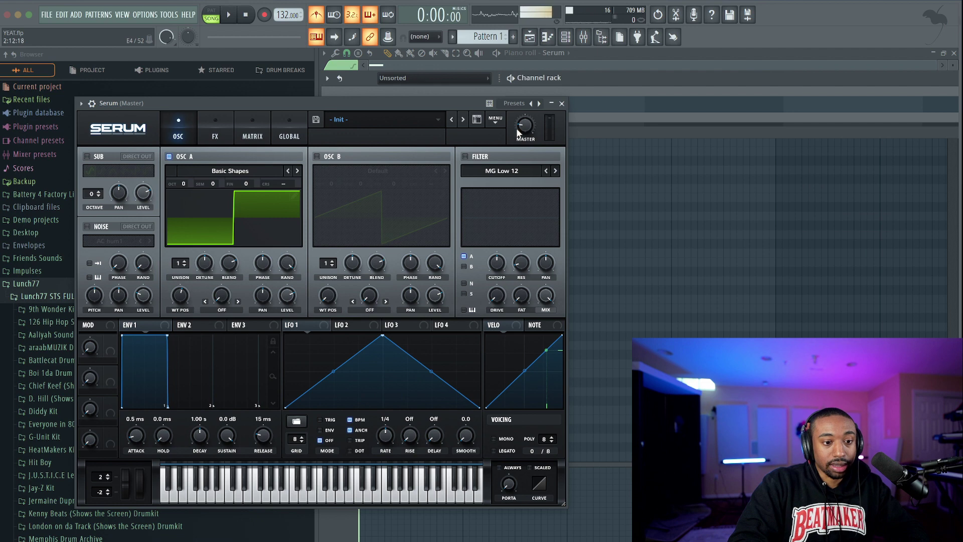
left_click(562, 103)
Raise the first note in the piano roll from its row to E4
left_click_drag(370, 217, 364, 161)
scroll(363, 161, "up", 2)
mouse_move(363, 216)
left_mouse_down()
mouse_move(363, 200)
mouse_move(362, 214)
left_mouse_up()
scroll(372, 214, "up", 2)
scroll(375, 191, "up", 2)
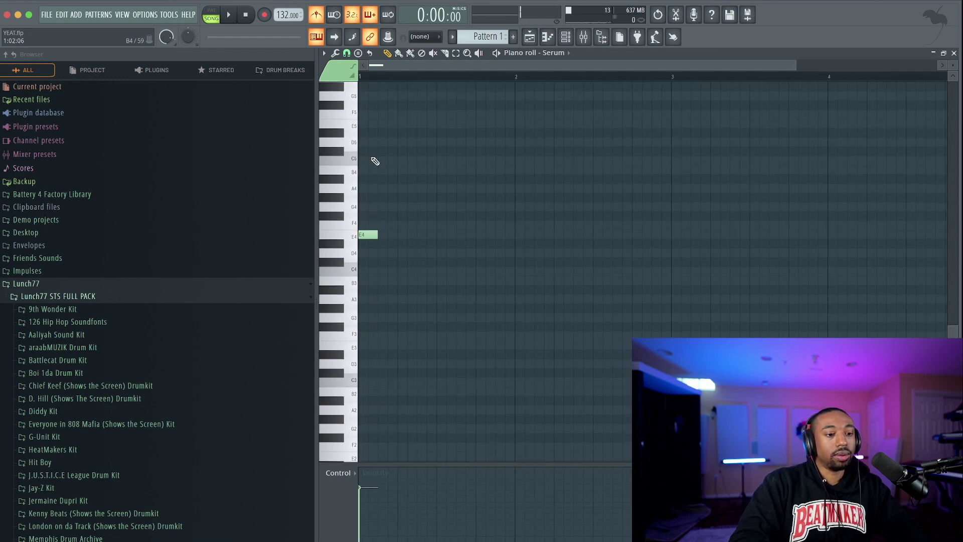
Set the piano roll's snap to 1/2 beat
left_click(347, 53)
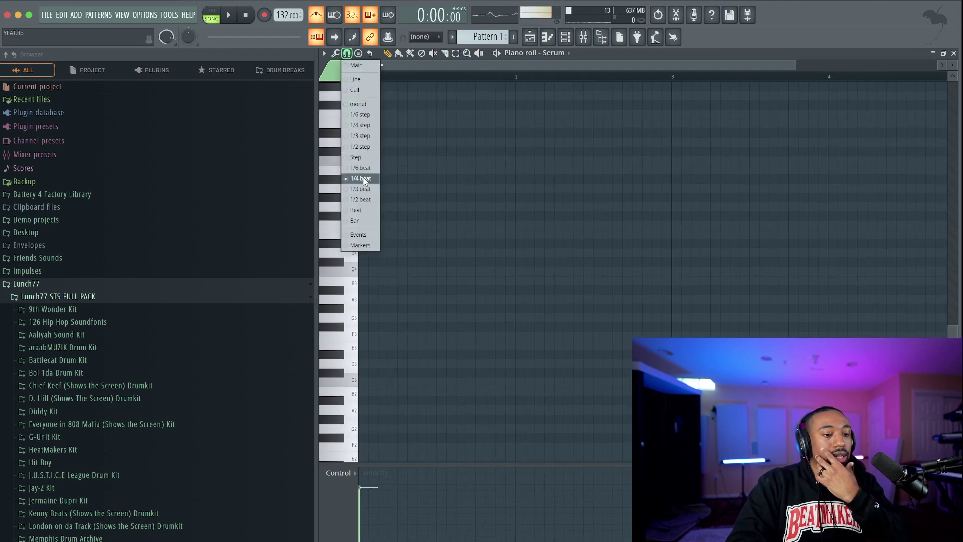
left_click(366, 199)
scroll(380, 209, "down", 1)
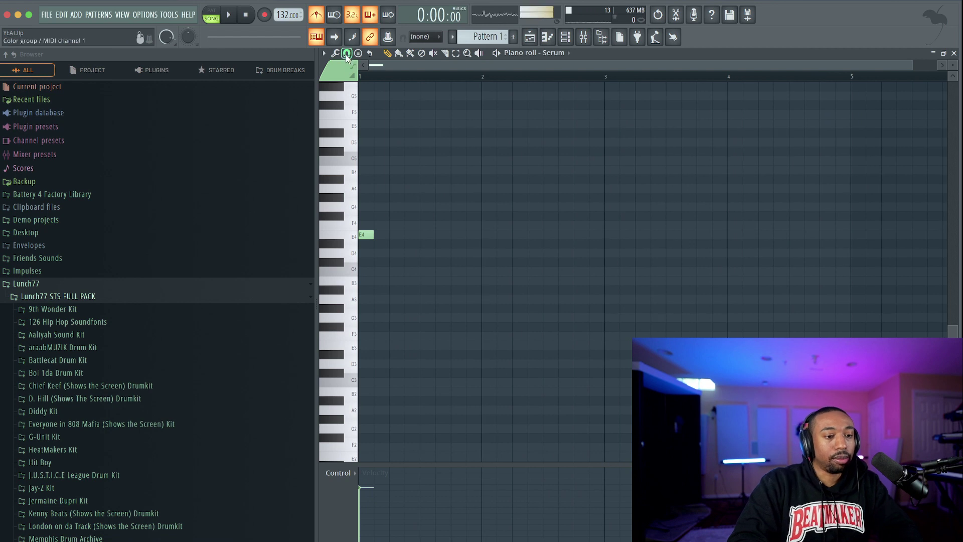
left_click(347, 53)
left_click(355, 200)
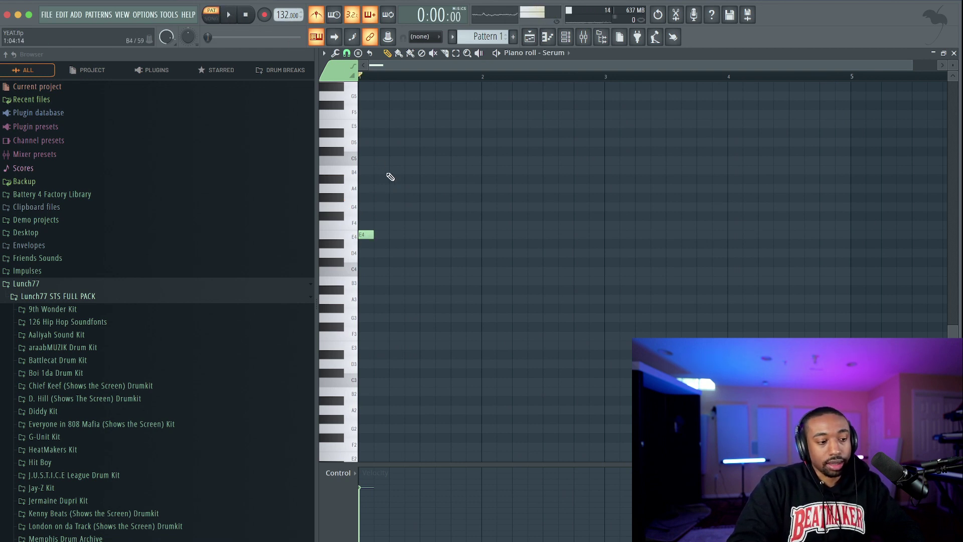
Add half-beat notes G4, B4 and C5 one after another following the E4 note
scroll(387, 206, "up", 2)
scroll(388, 205, "up", 1)
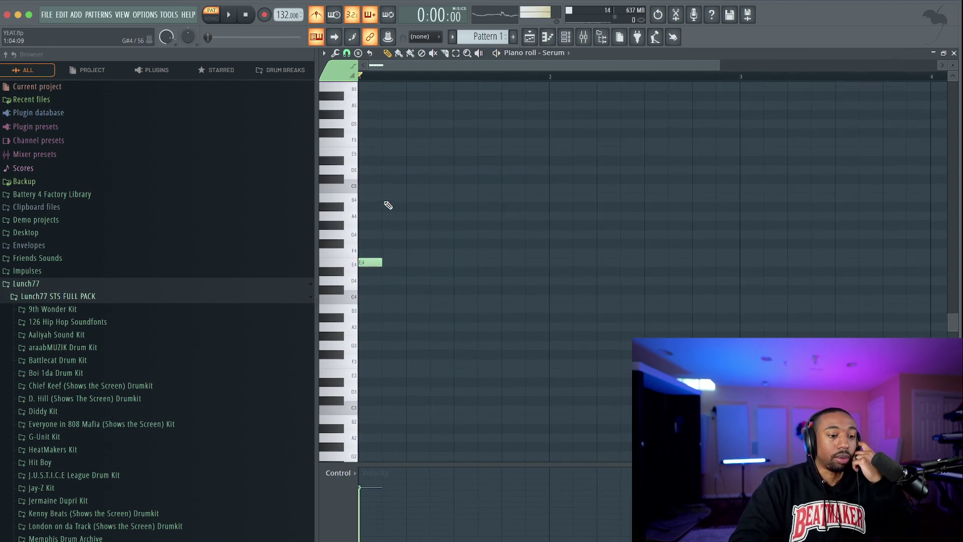
left_click(390, 234)
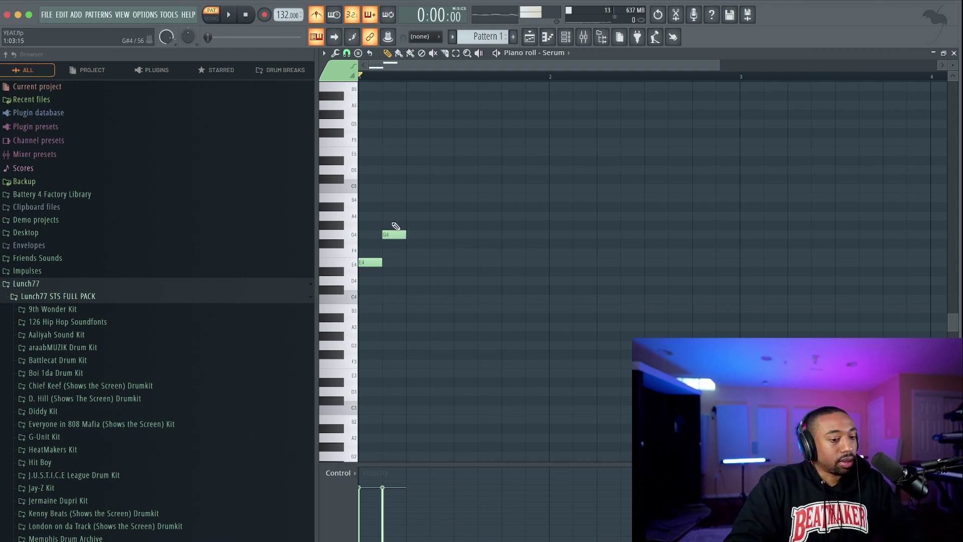
left_click(412, 198)
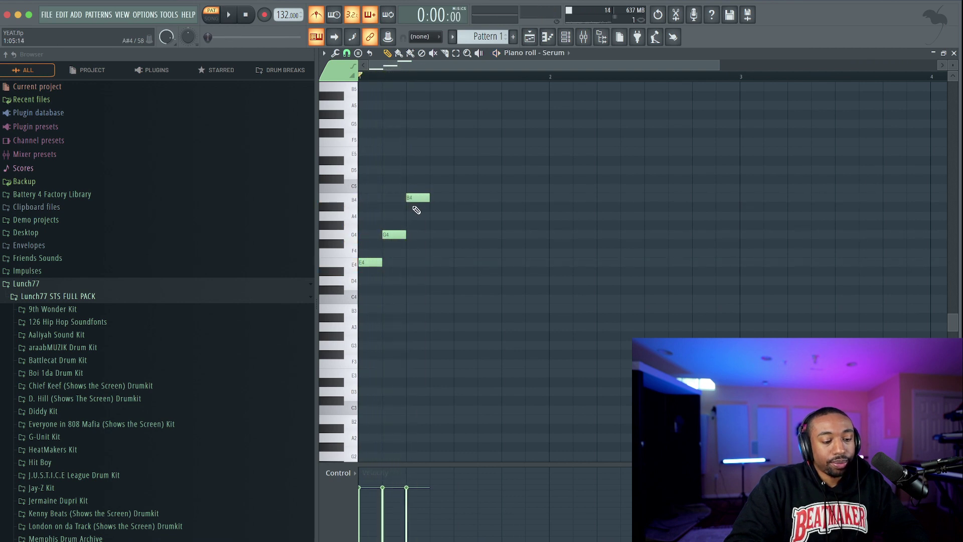
left_click_drag(418, 199, 438, 190)
Play the pattern repeatedly to audition the rising four-note phrase
key("space")
key("space")
key("space")
key("space")
left_click(436, 198)
key("space")
key("space")
left_click(424, 198, "ctrl")
left_click(441, 224, "ctrl")
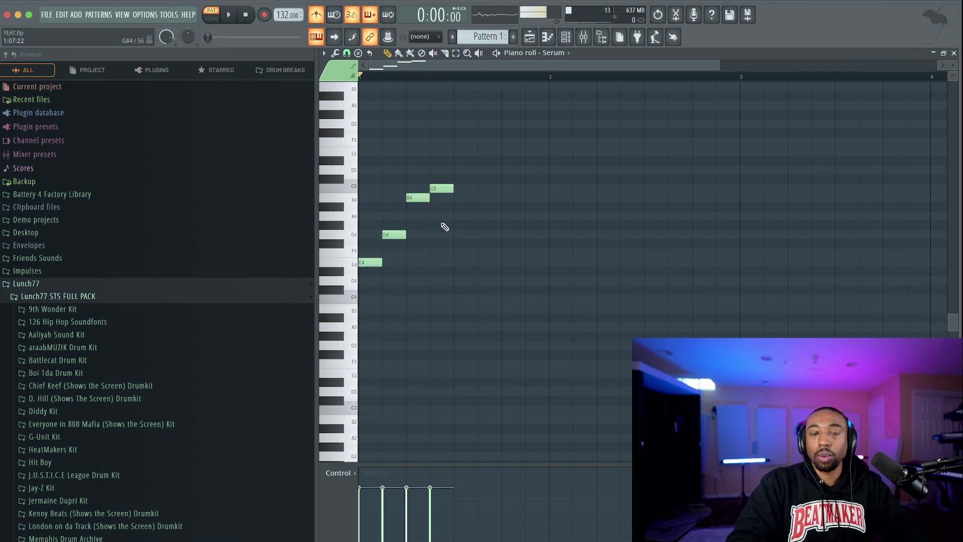
Try stamping a Minor chord below the melody notes, and undo it
left_click(357, 53)
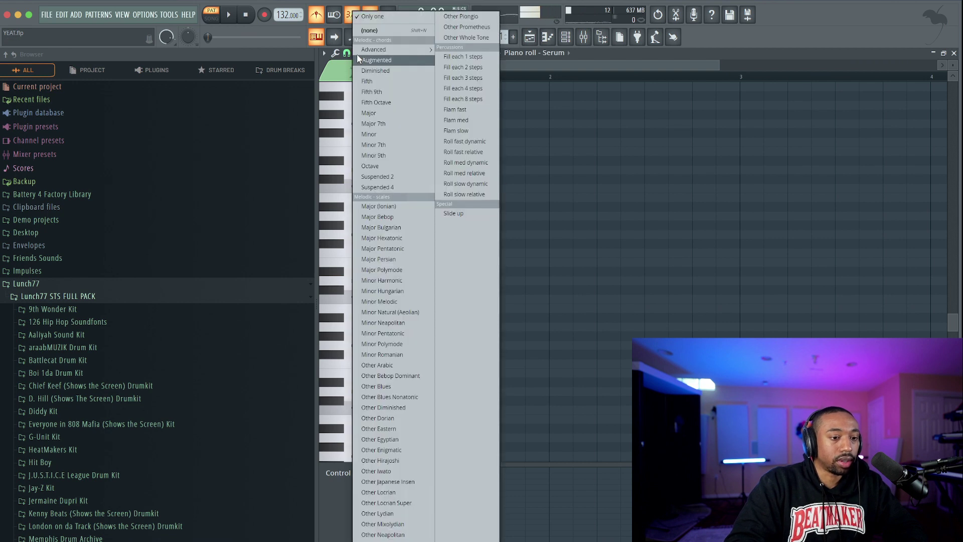
left_click(520, 50)
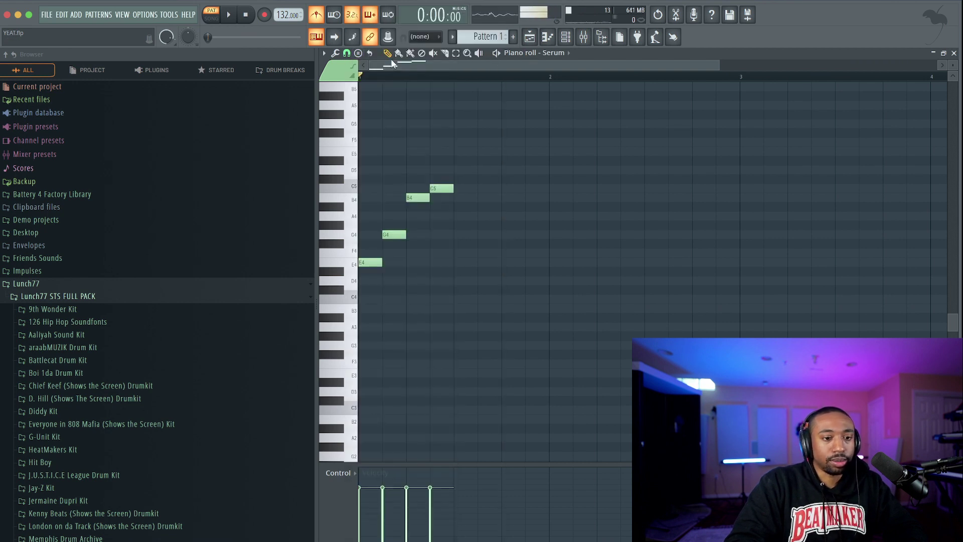
left_click(358, 53)
left_click(381, 134)
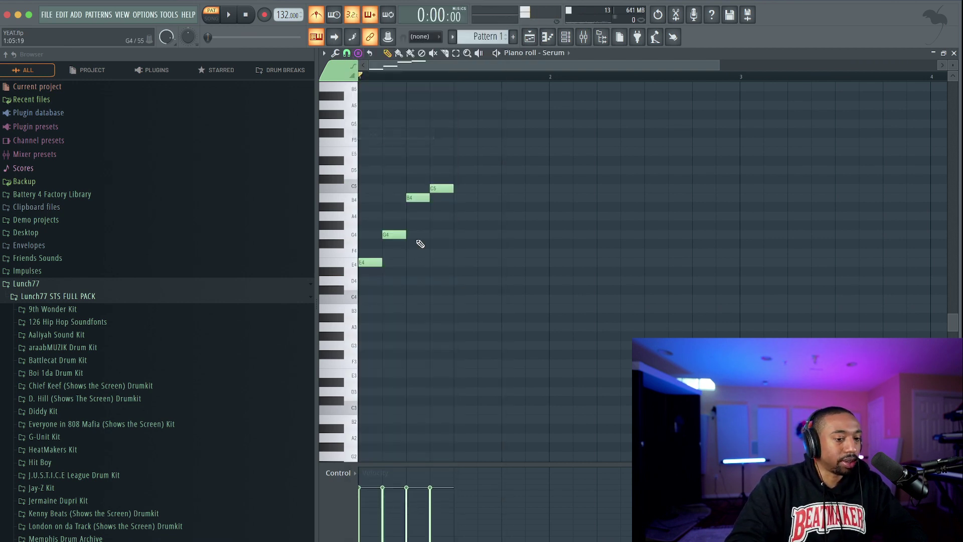
left_click(412, 259)
mouse_move(413, 260)
left_mouse_down()
mouse_move(385, 260)
mouse_move(421, 257)
left_mouse_up()
key("super+z")
Duplicate the four-note phrase directly after itself to fill bar 1, and play it back
key("space")
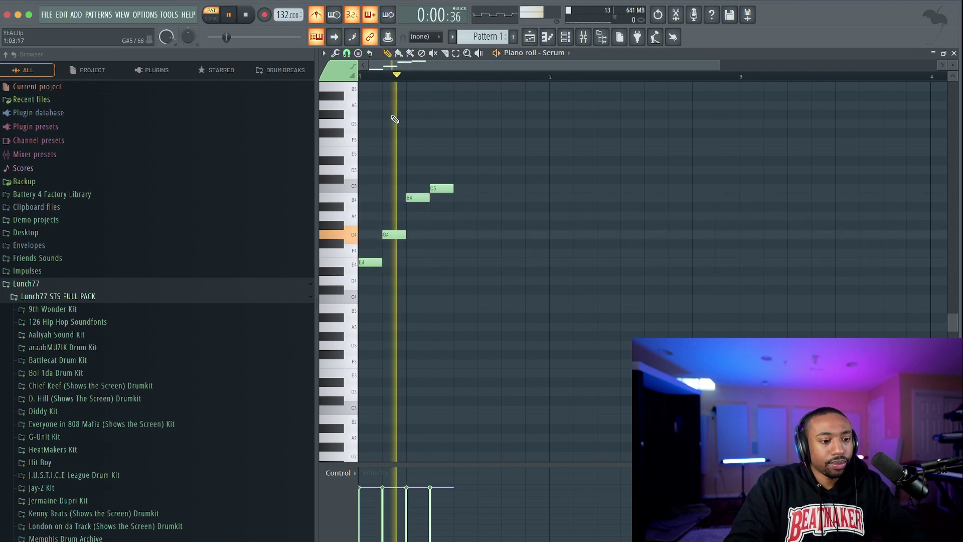
key("space")
left_click_drag(459, 147, 366, 293)
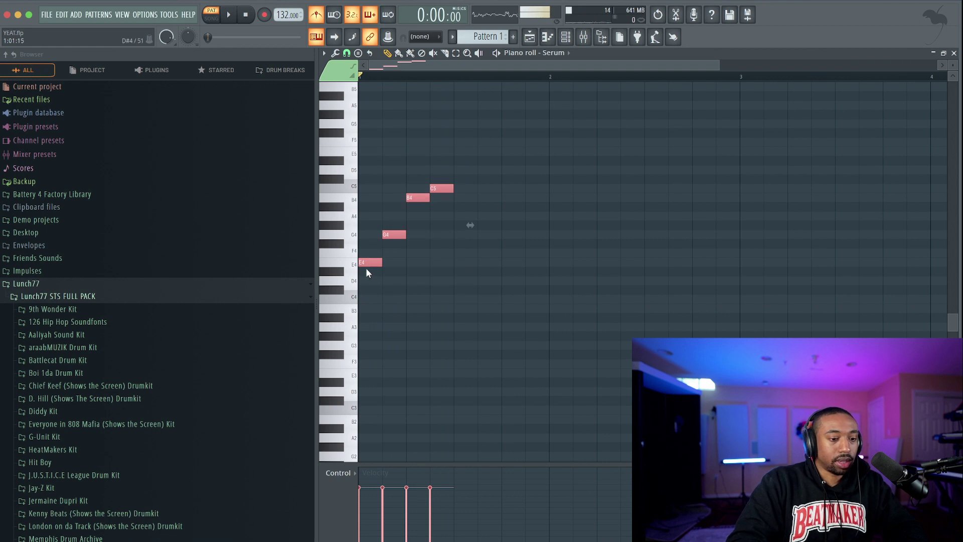
left_click_drag(494, 284, 373, 157)
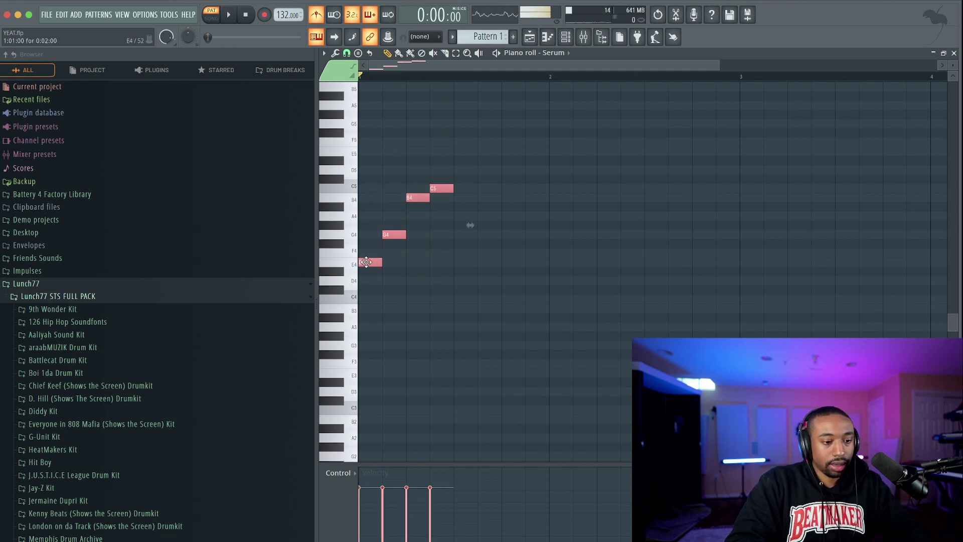
left_click_drag(366, 262, 451, 263, "shift")
key("space")
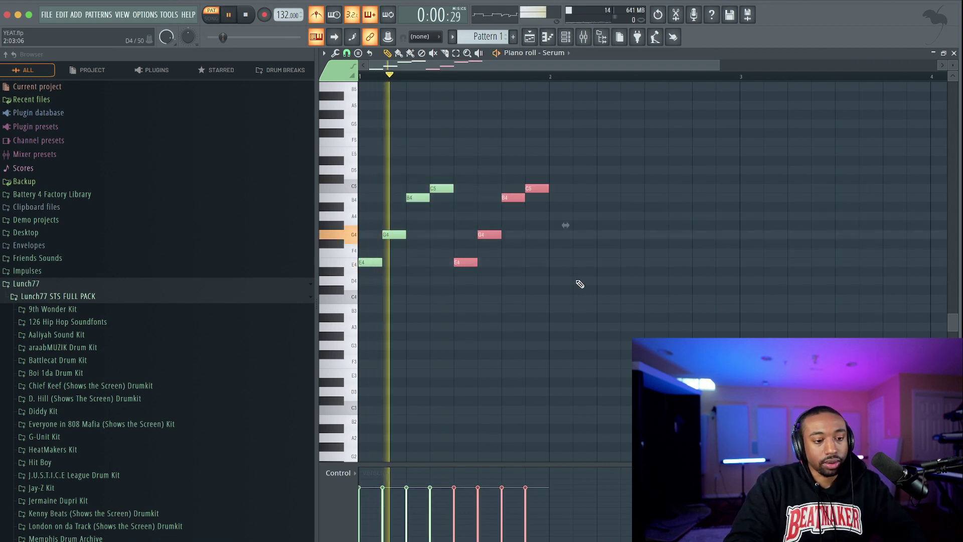
scroll(576, 282, "down", 2)
key("space")
Duplicate the phrases through bar 4, with the last copied block starting exactly at bar 3
left_click_drag(517, 294, 356, 177)
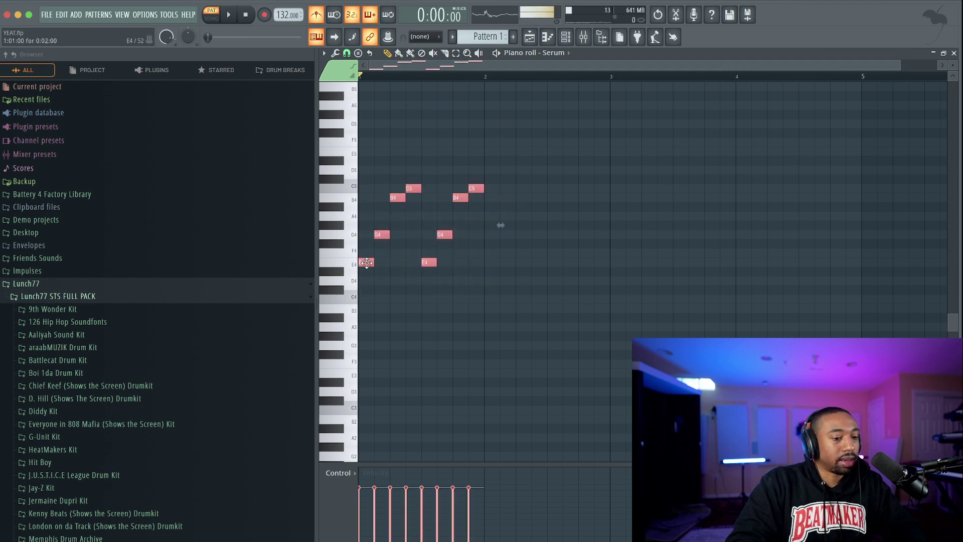
key("ctrl+b")
left_click(648, 295, "ctrl")
left_click_drag(649, 295, 350, 120, "ctrl")
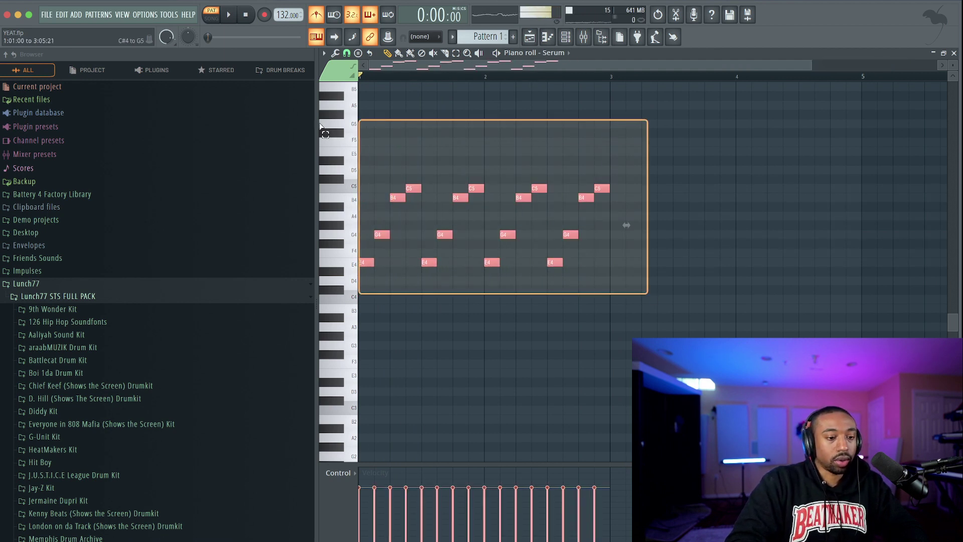
key("ctrl+b")
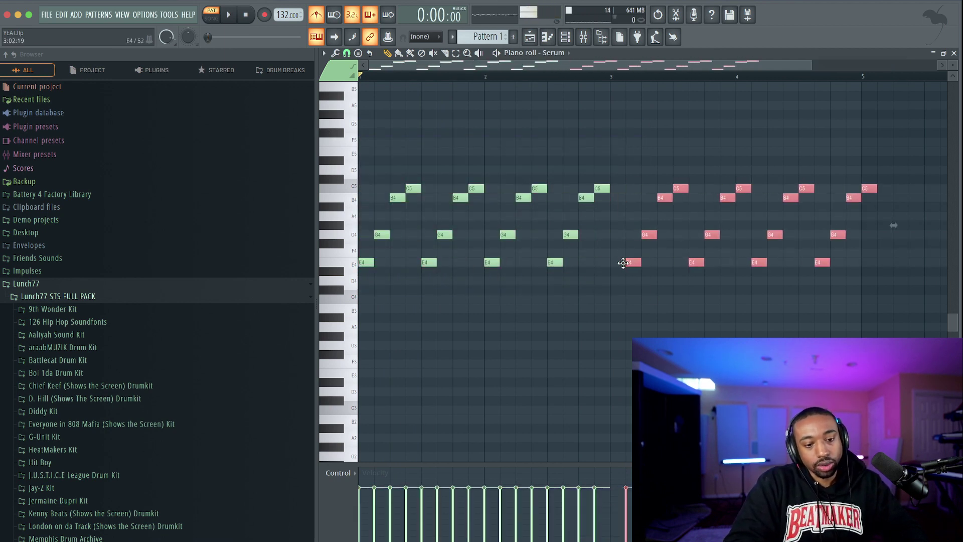
Play back the melody, turning off the metronome and lowering the Serum channel's volume to 67%
key("space")
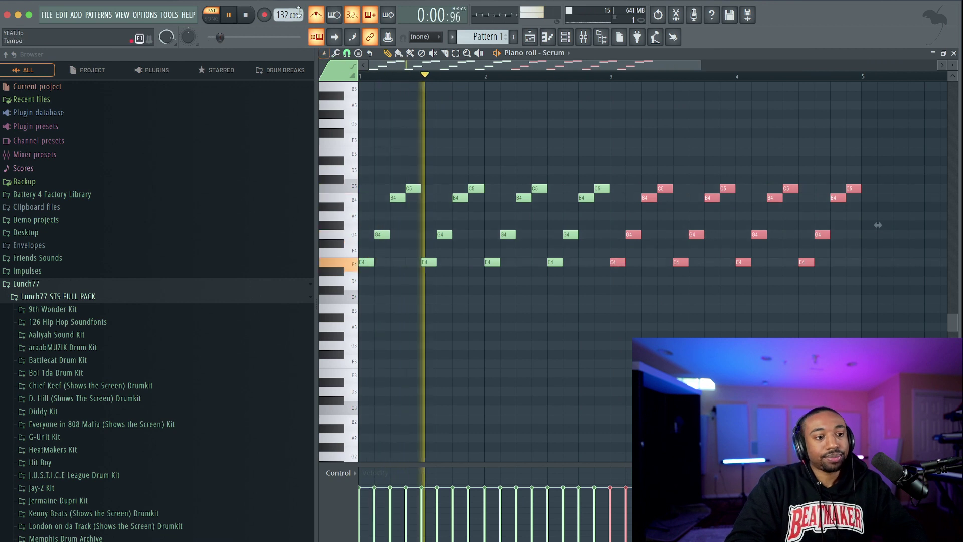
left_click(566, 37)
key("space")
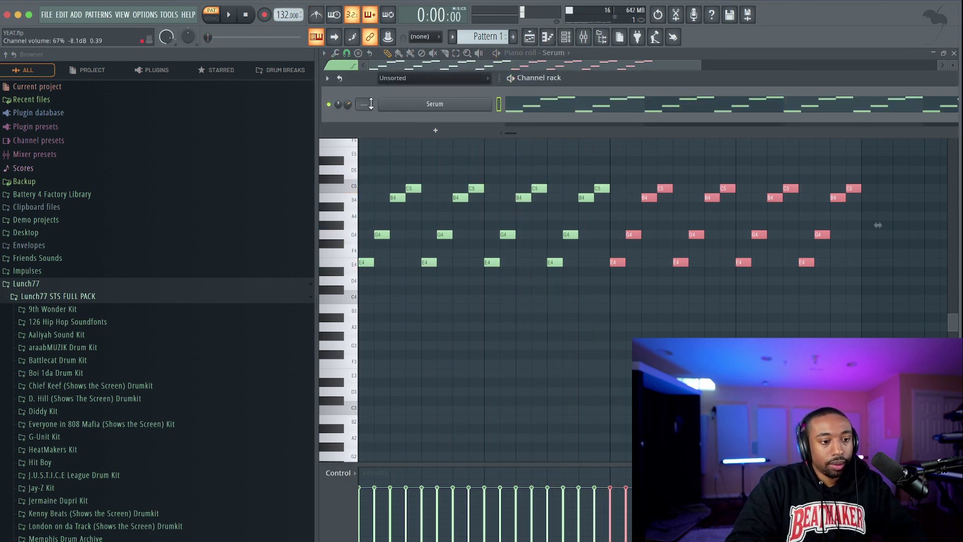
Enable Serum's MG Low 12 filter and modulate its cutoff with LFO 1 at a rate of one bar
left_click(397, 104)
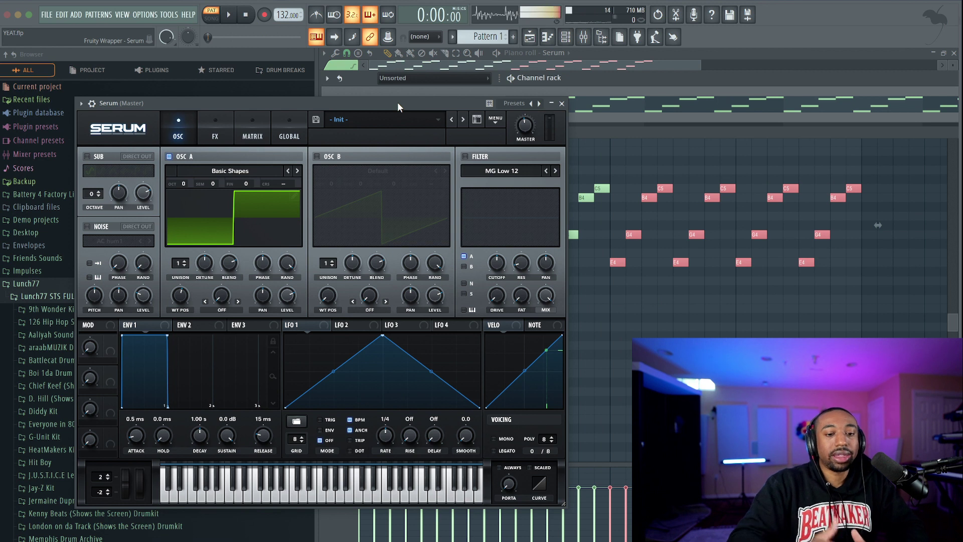
left_click(465, 156)
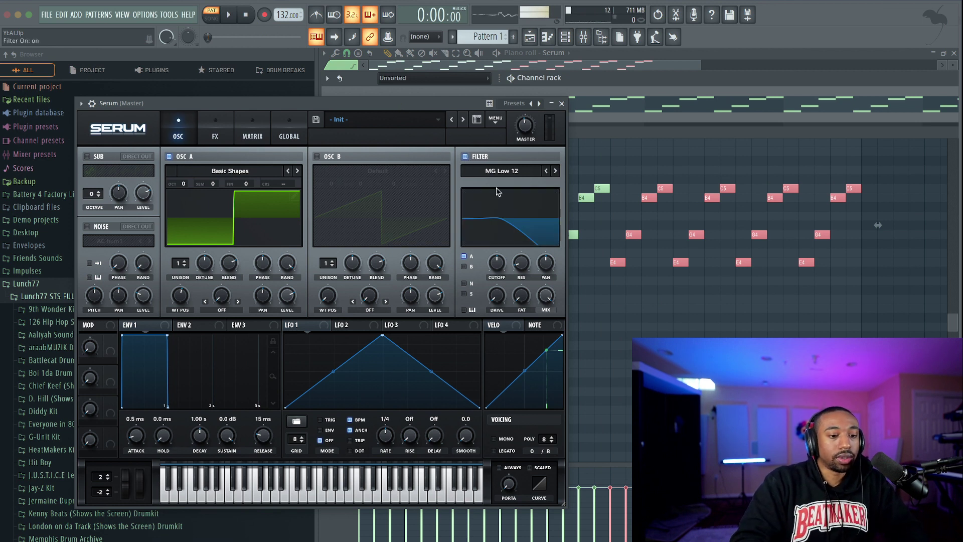
left_click_drag(503, 271, 490, 267)
left_click_drag(422, 303, 492, 272)
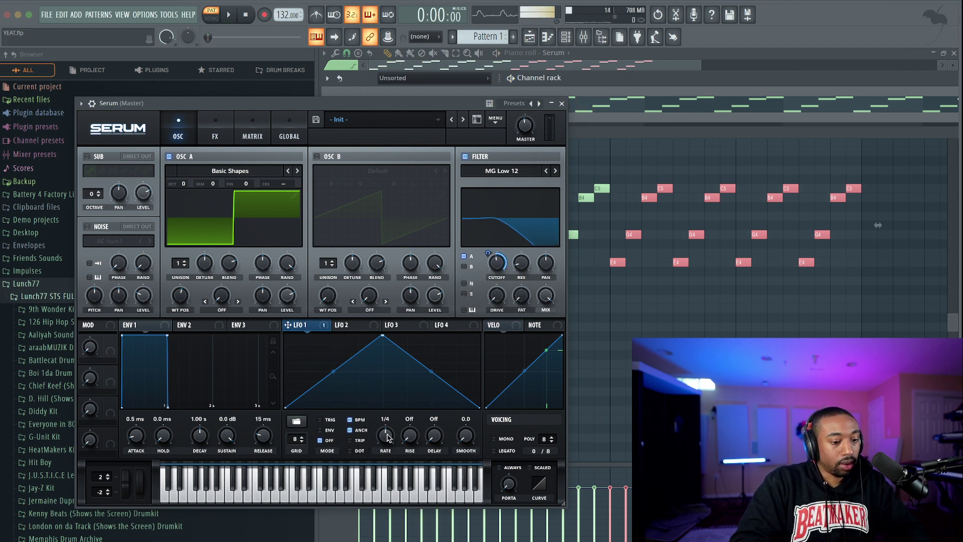
key("space")
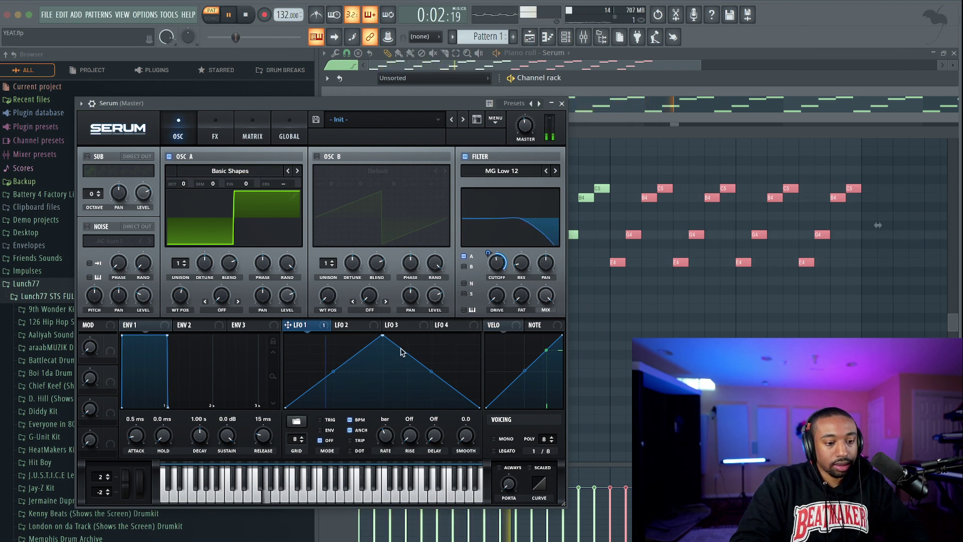
Set OSC A's unison to 2 voices with a detune of 0.02, and play the pattern
left_click(184, 260)
key("space")
left_click_drag(205, 263, 203, 292)
key("space")
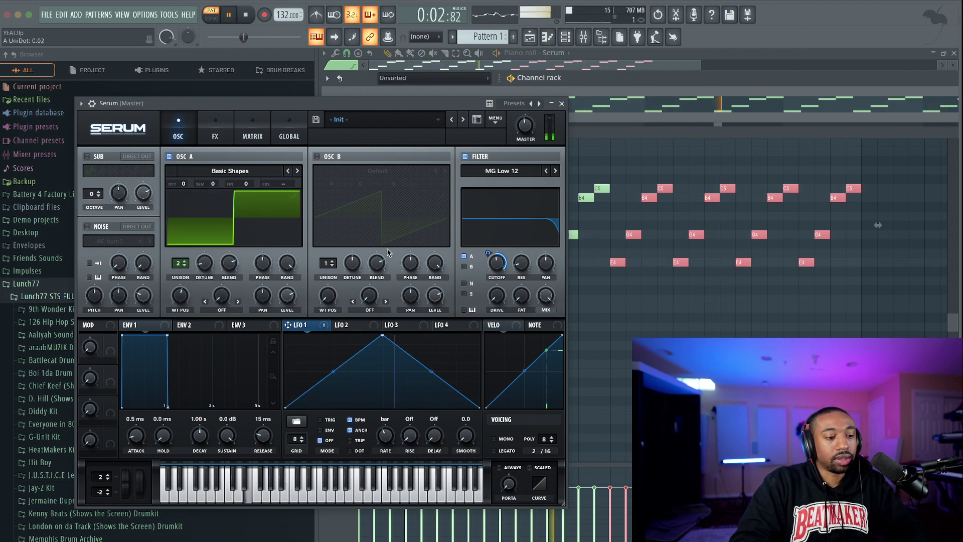
Enable Serum's chorus, delay, reverb and compressor effects, placing the compressor after the reverb and switching it to multiband
left_click(522, 264)
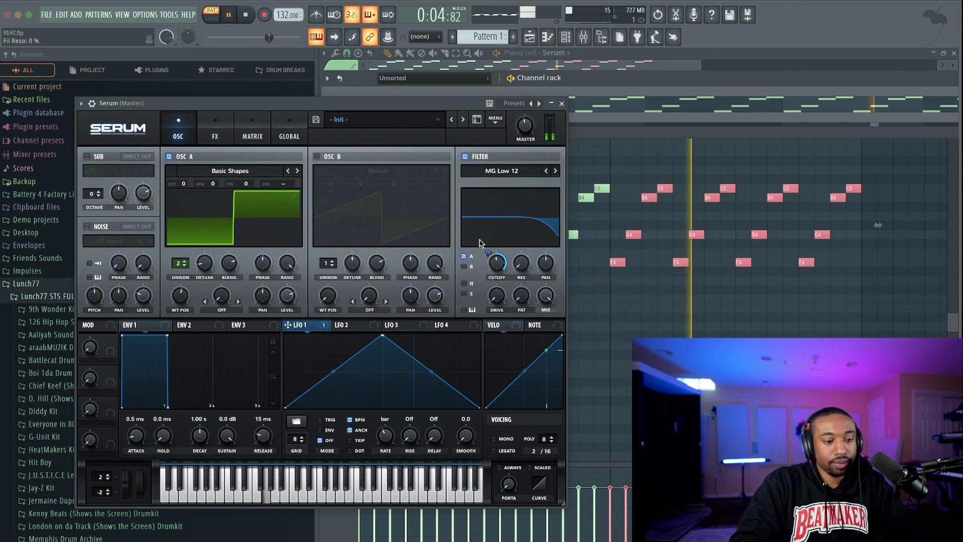
key("space")
left_click(216, 131)
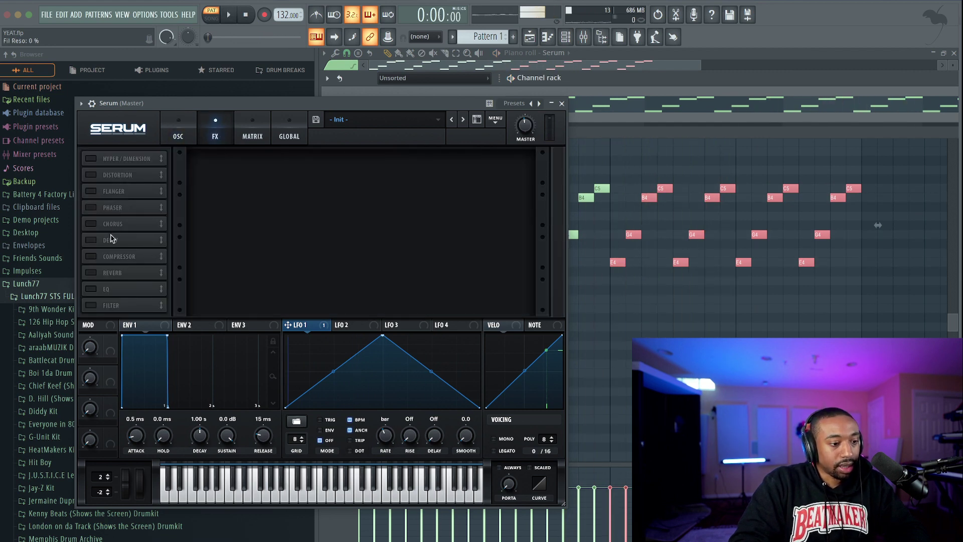
left_click(90, 224)
left_click(92, 240)
left_click(91, 273)
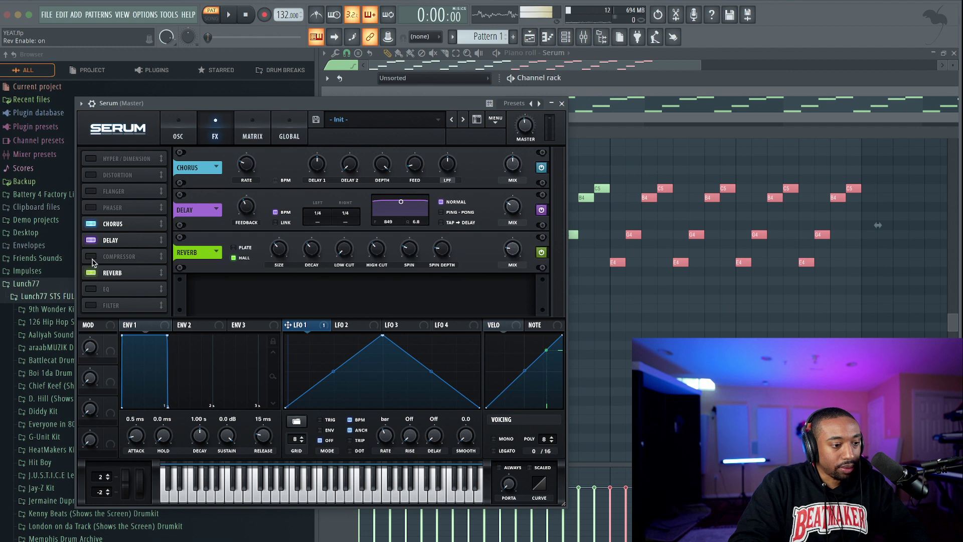
left_click(92, 257)
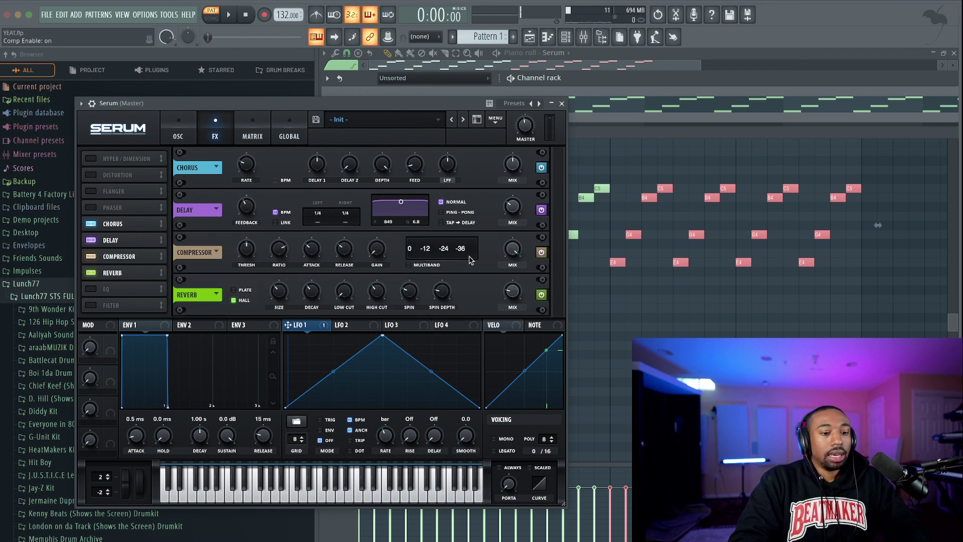
left_click_drag(161, 253, 159, 273)
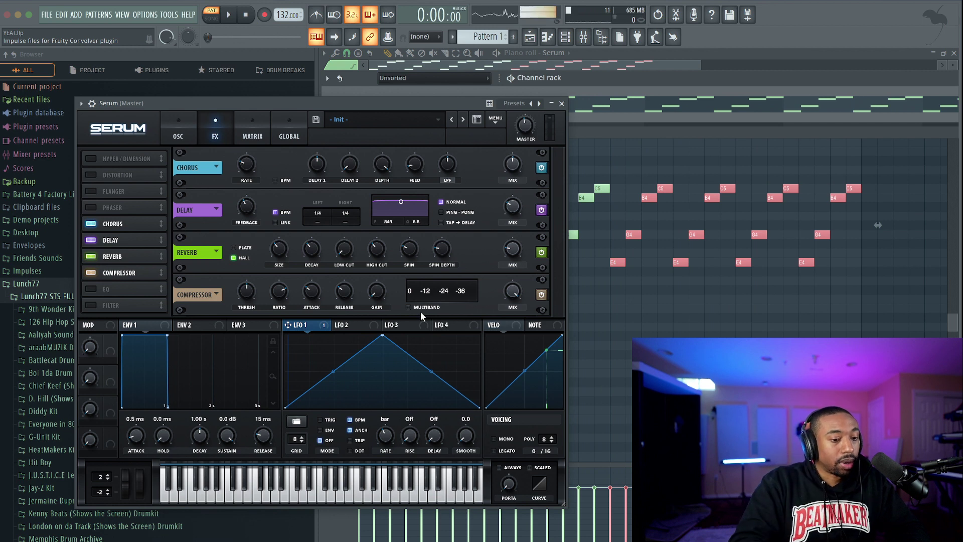
left_click(408, 307)
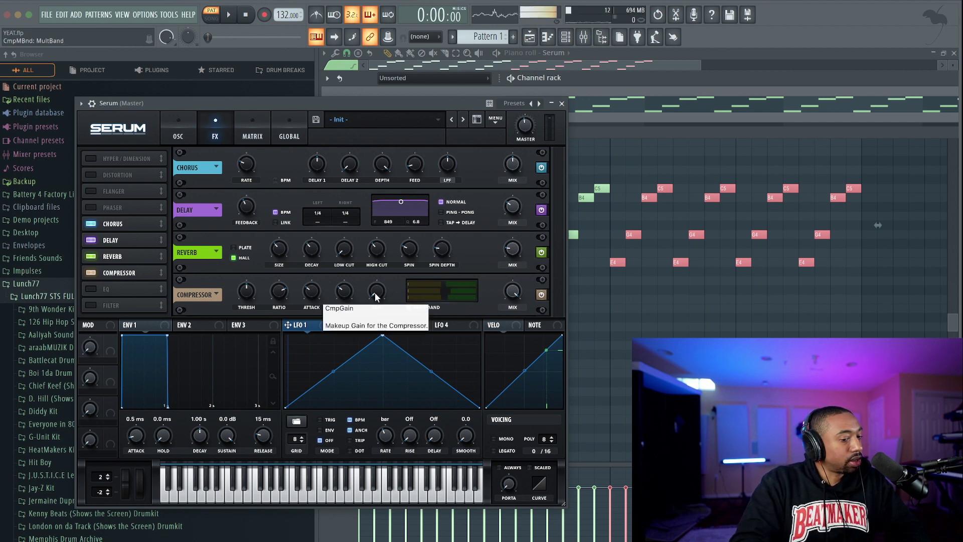
Raise the compressor's makeup gain past 4.6 dB while the pattern plays, and close Serum
key("space")
left_click_drag(376, 297, 375, 273)
key("space")
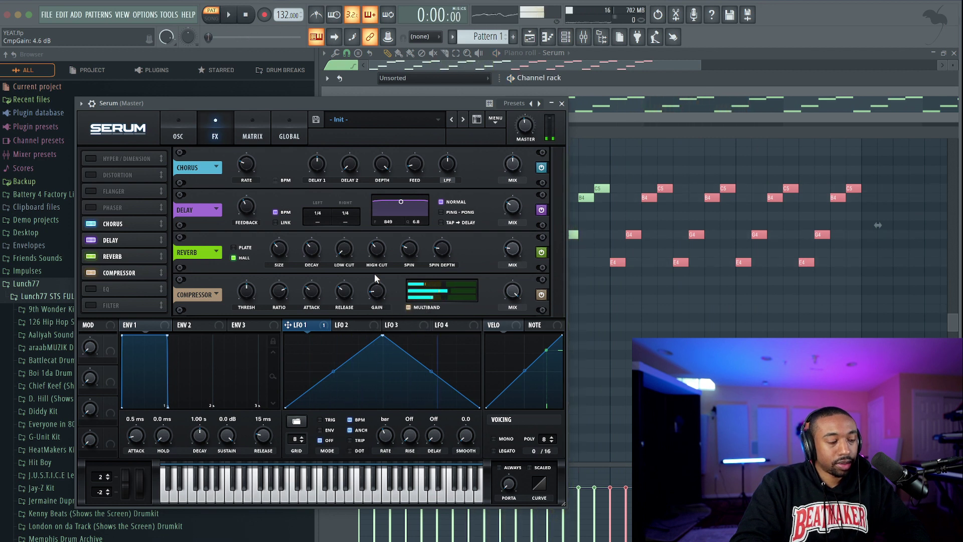
key("space")
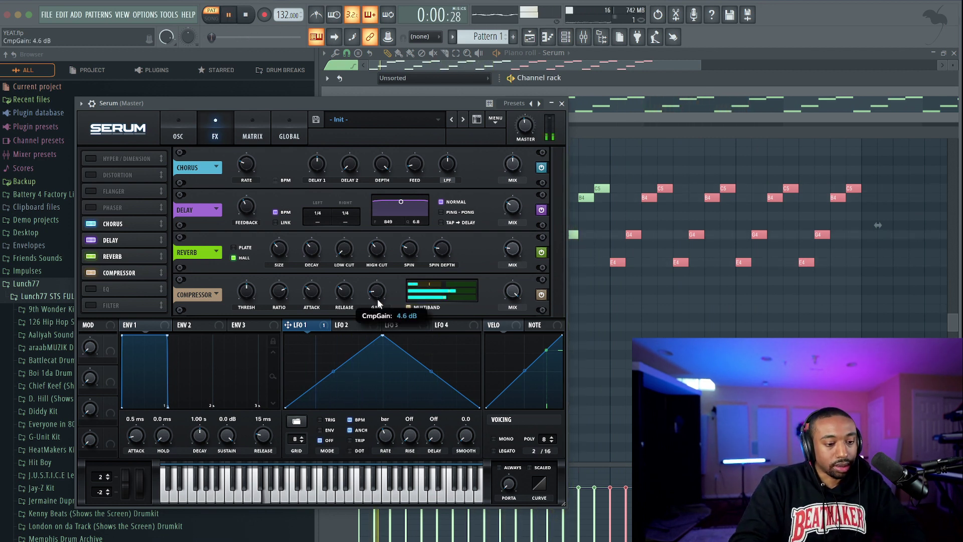
left_click_drag(379, 296, 382, 274)
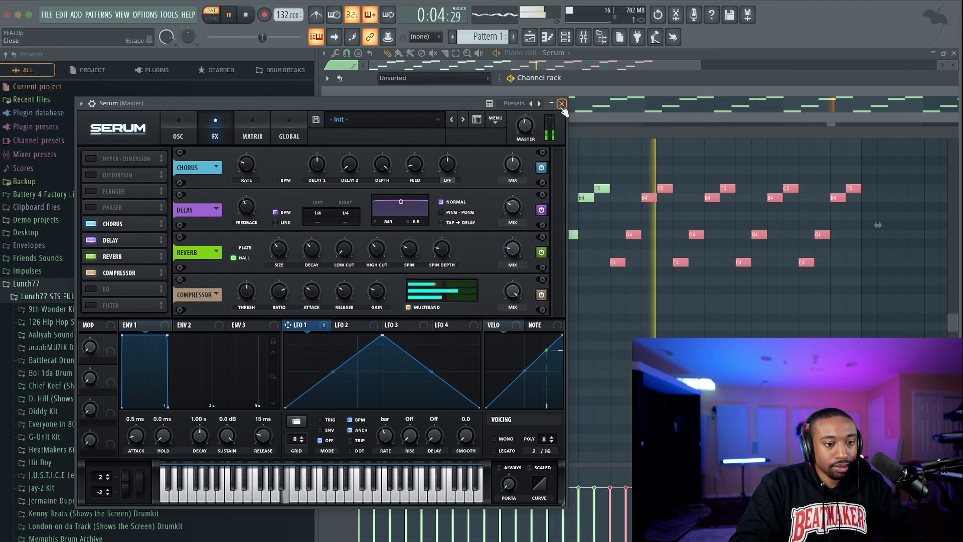
key("space")
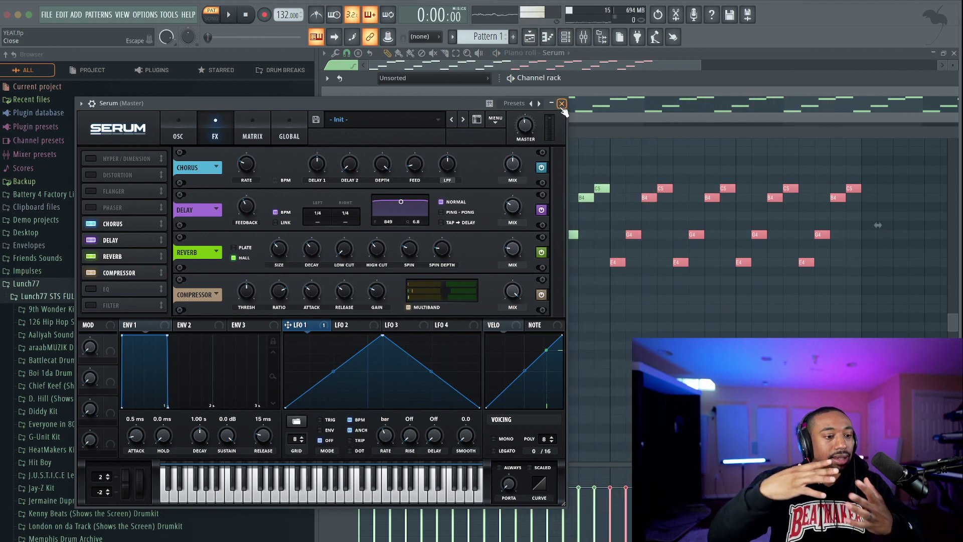
left_click(561, 103)
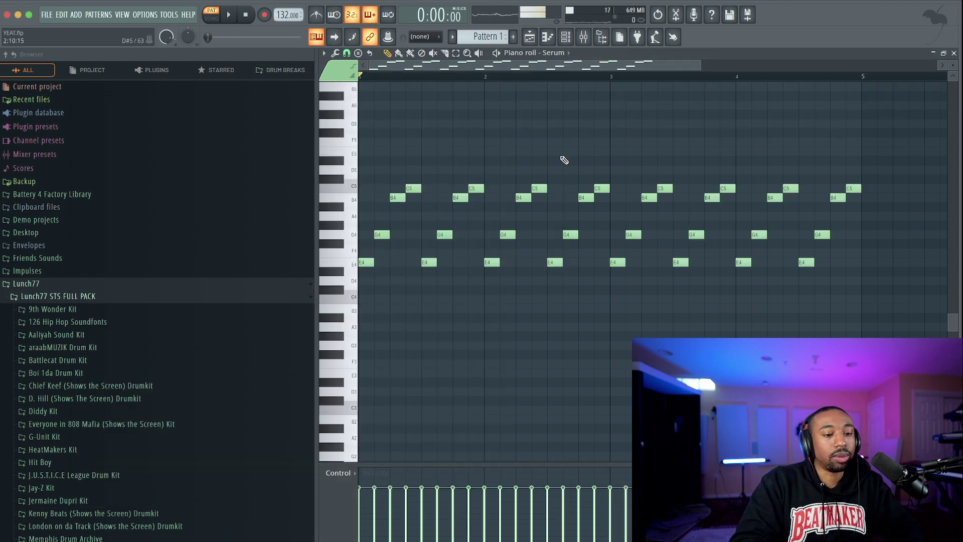
Add a half-bar E3 bass note at the start of bar 1 in the piano roll, and hide the browser
key("space")
scroll(507, 157, "down", 2)
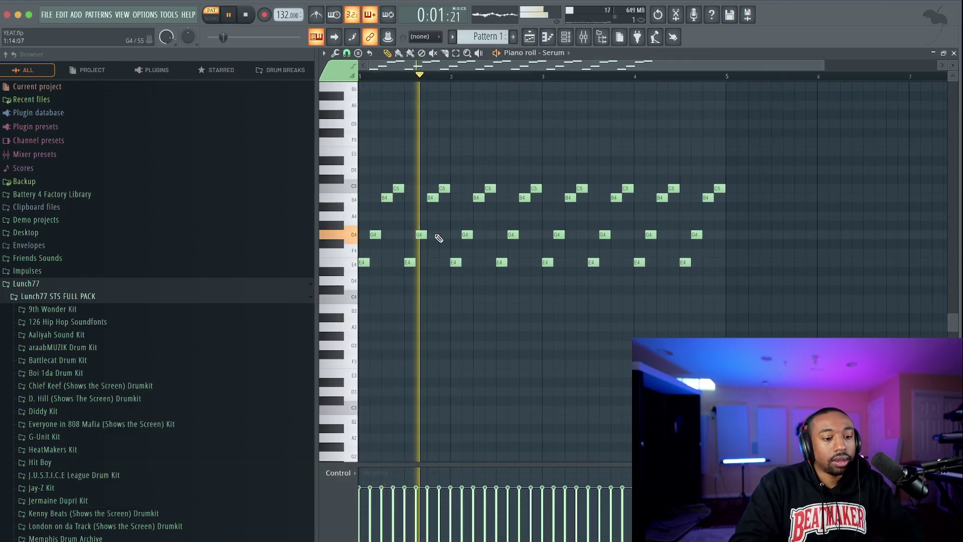
key("space")
scroll(385, 319, "up", 2)
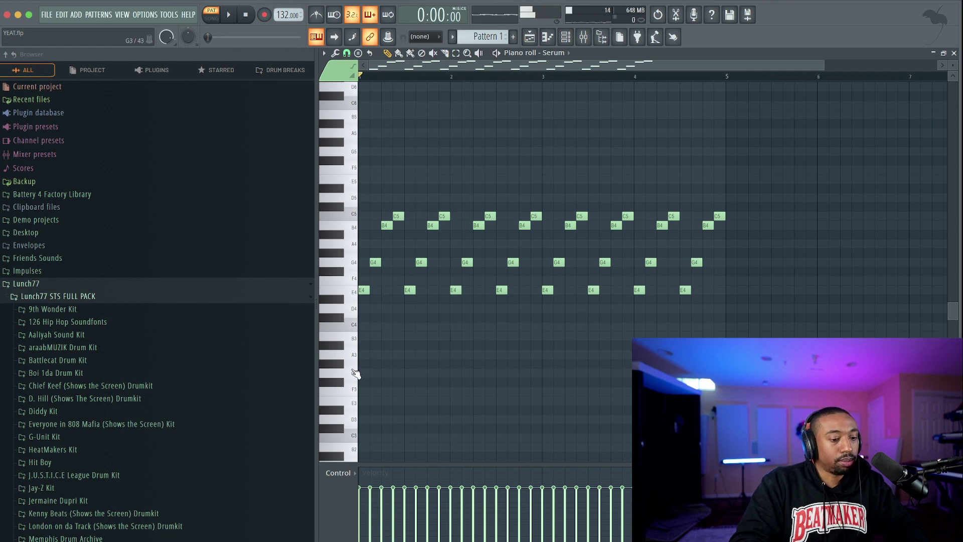
left_click(362, 405)
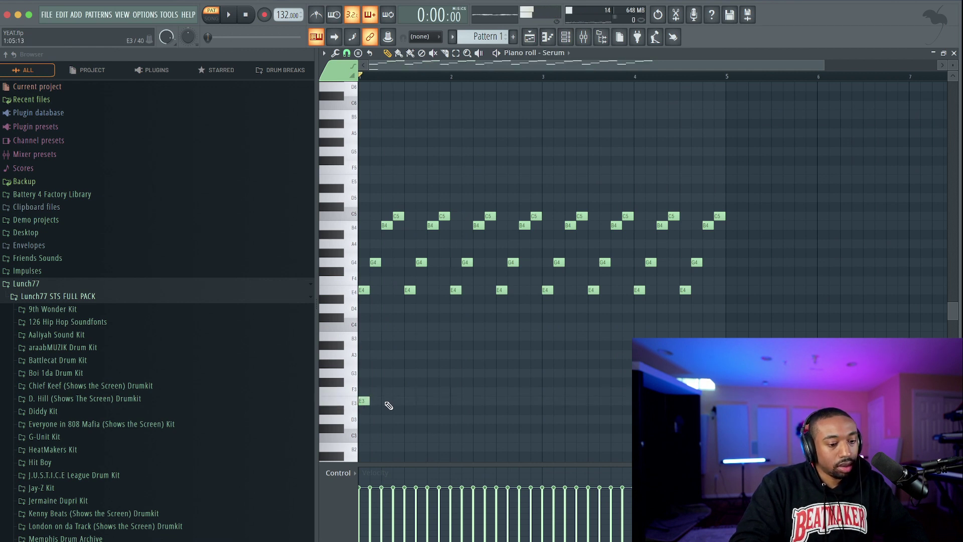
scroll(380, 403, "up", 3)
scroll(379, 403, "up", 1)
scroll(380, 403, "down", 3)
scroll(376, 397, "down", 4)
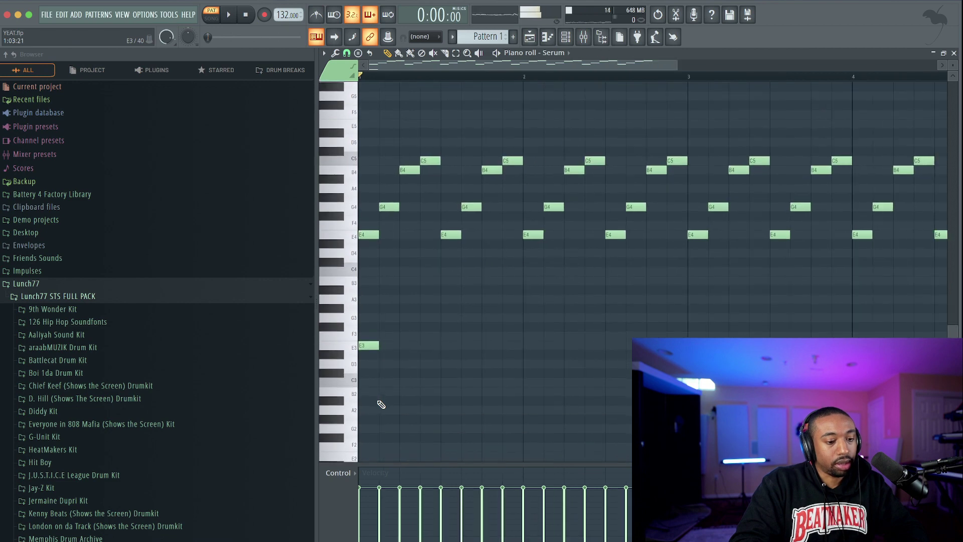
left_click(605, 40)
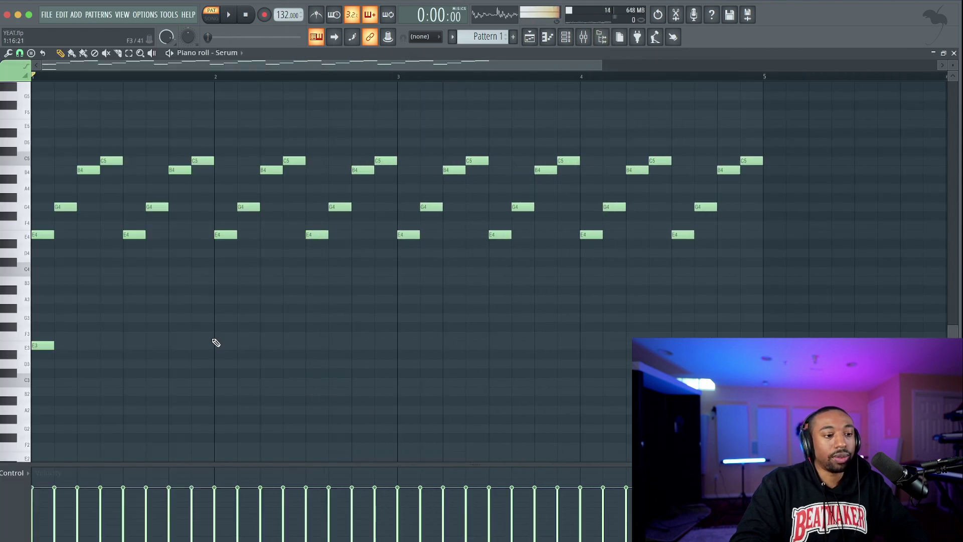
scroll(216, 343, "down", 2)
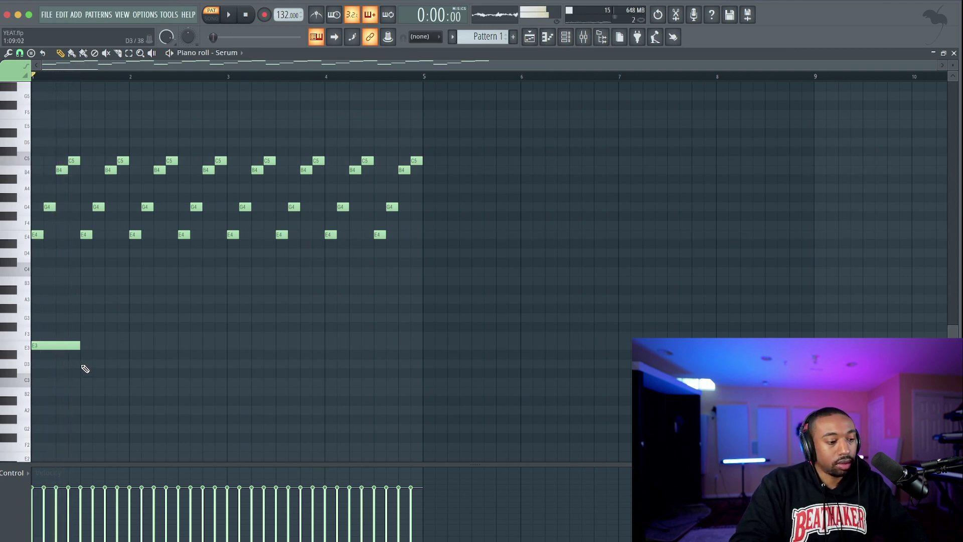
Add a one-beat B2 bass note halfway through bar 1, followed directly by a longer C3 note
left_click_drag(81, 369, 80, 394)
key("space")
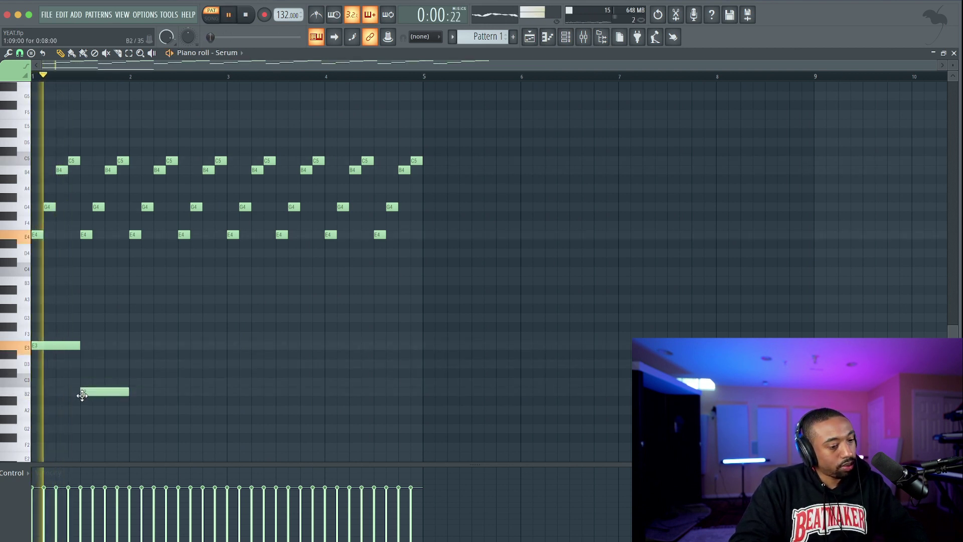
key("space")
left_click(113, 383)
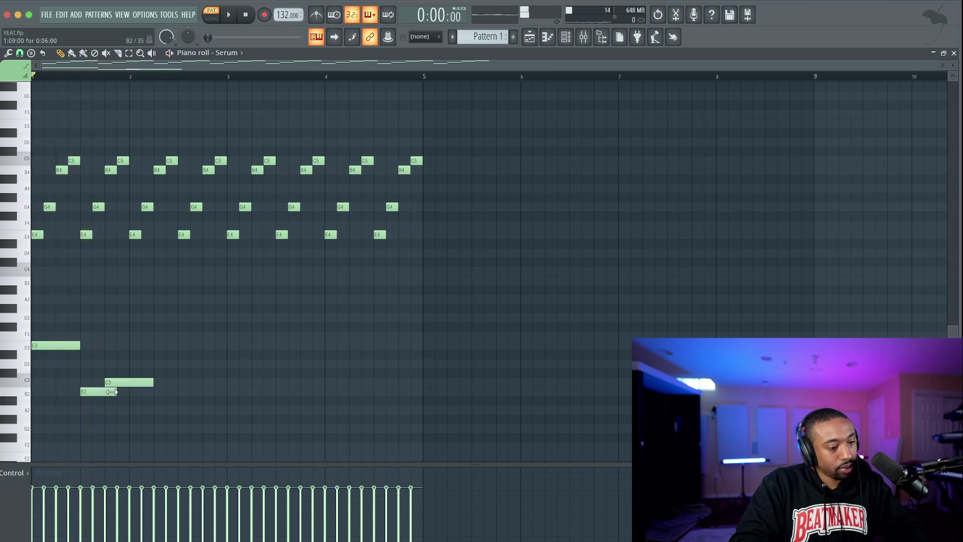
left_click_drag(97, 396, 119, 363)
left_click(145, 397, "super")
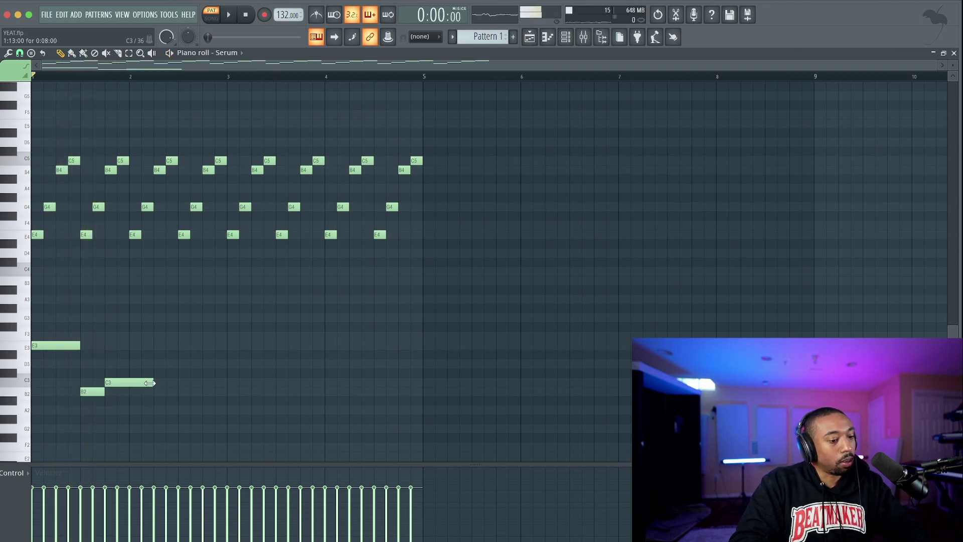
left_click_drag(101, 178, 124, 162)
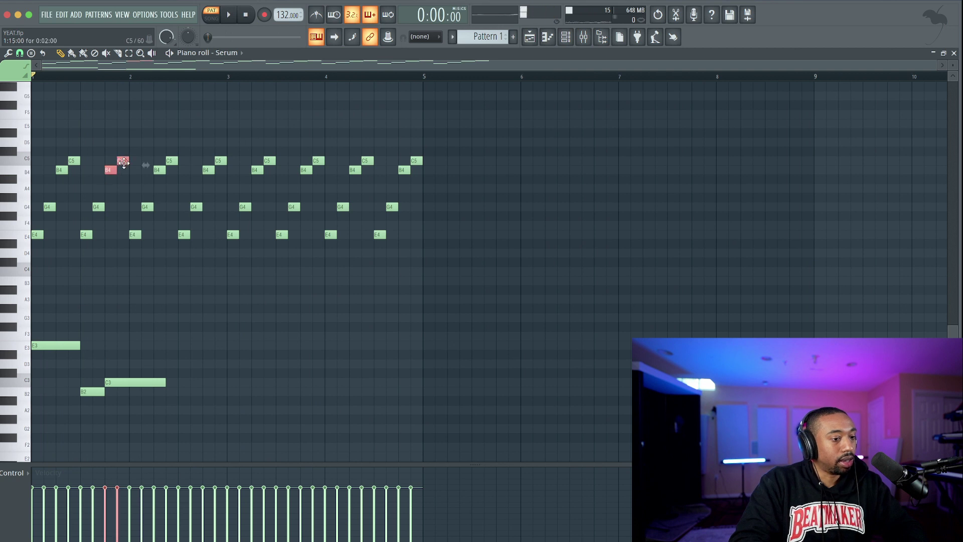
Extend the C3 note to the start of bar 3, duplicate the three-note bass line at bar 3, and play it back
left_click_drag(95, 397, 244, 340)
left_click(155, 340, "super")
key("space")
left_click(271, 333, "super")
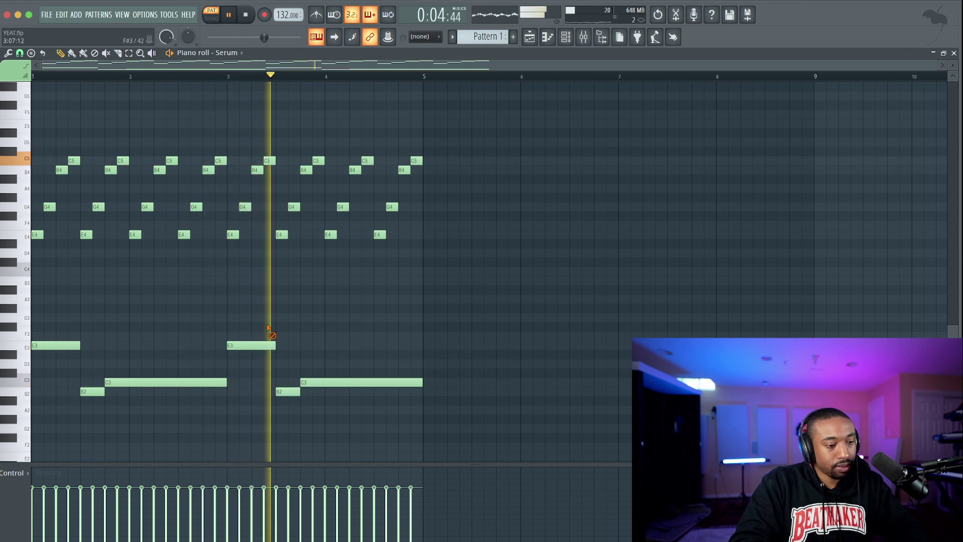
key("space")
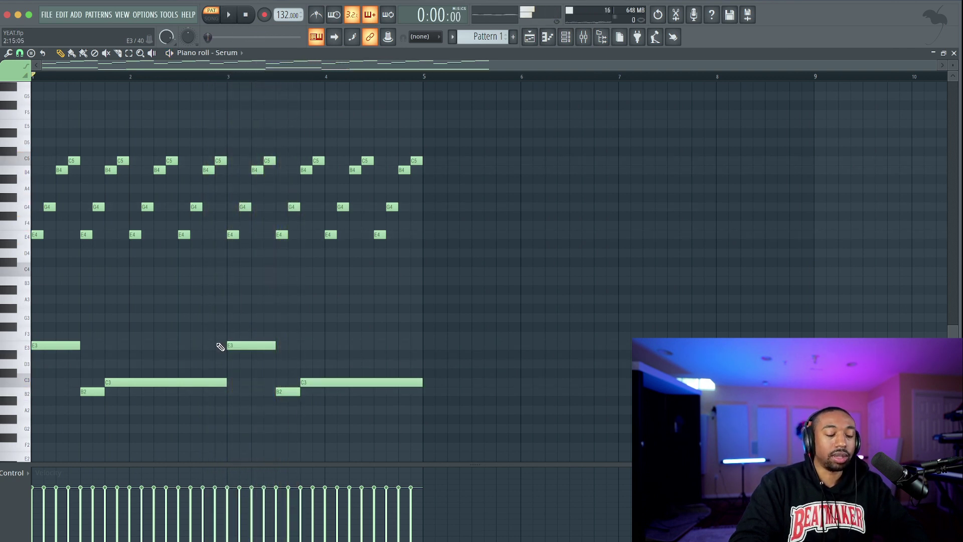
Add a half-beat E3 note just before bar 3, end the preceding C3 where it starts, and play the pattern
left_click(220, 345)
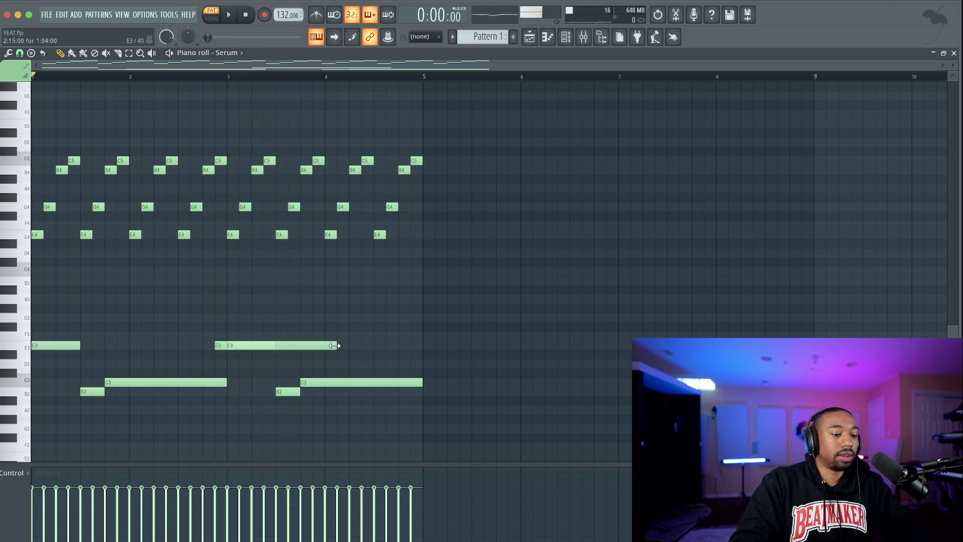
left_click_drag(334, 346, 197, 345)
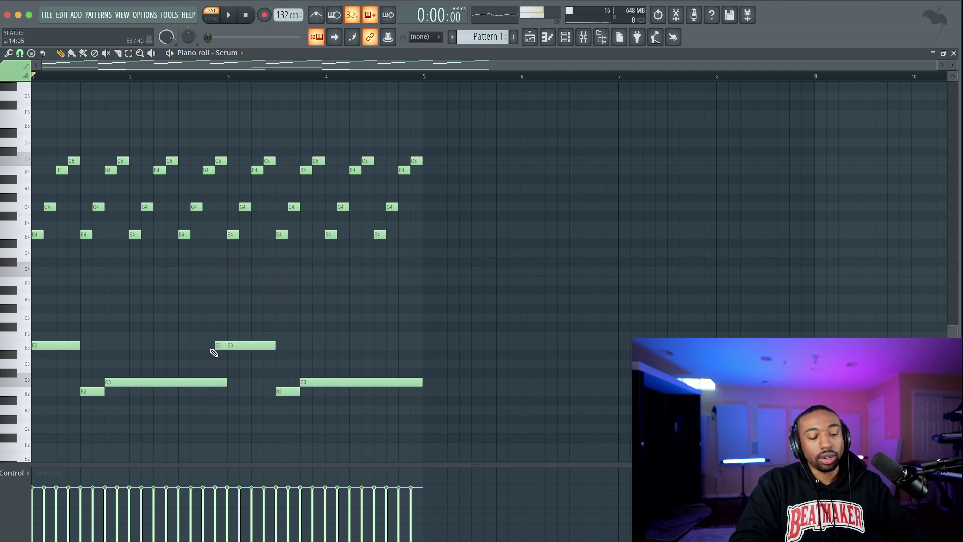
scroll(214, 351, "up", 2, "ctrl")
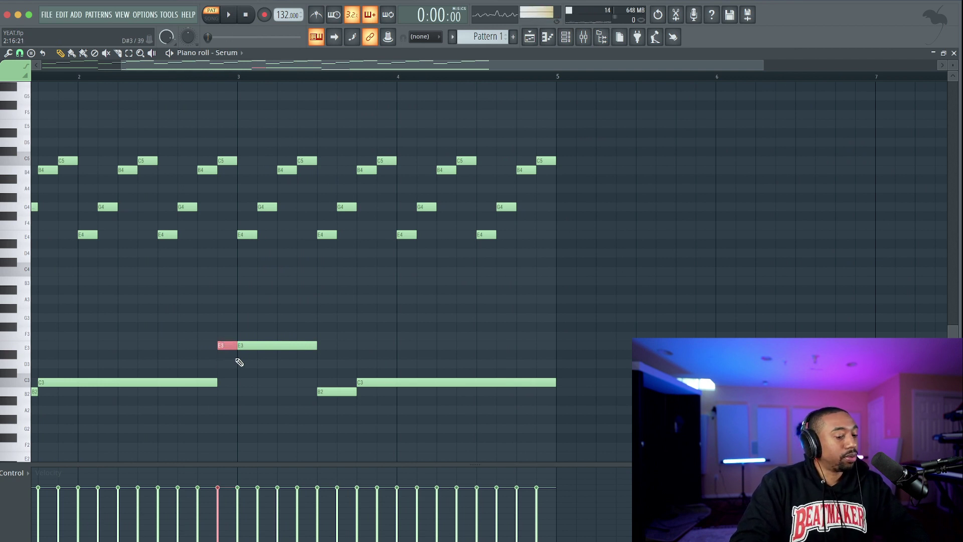
key("space")
scroll(239, 362, "down", 3, "ctrl")
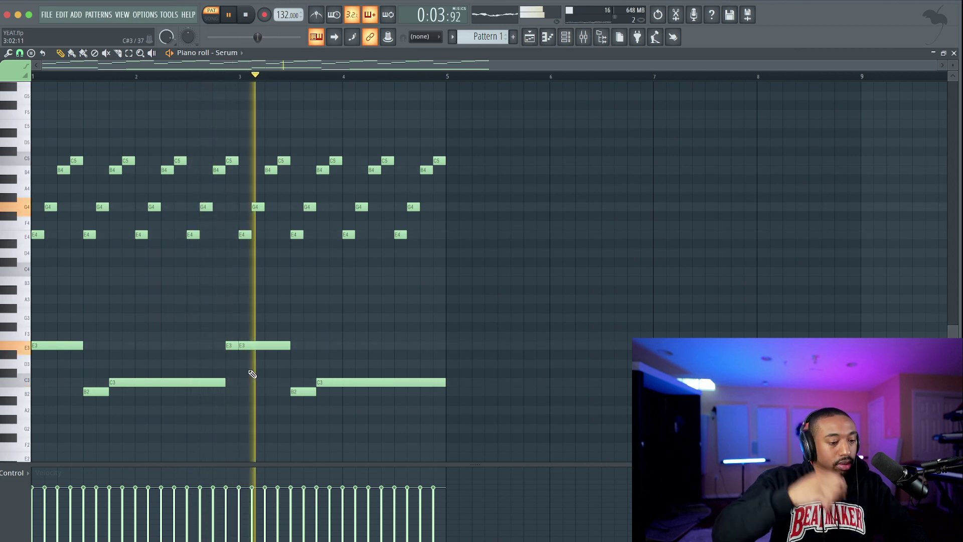
scroll(492, 198, "down", 1, "ctrl")
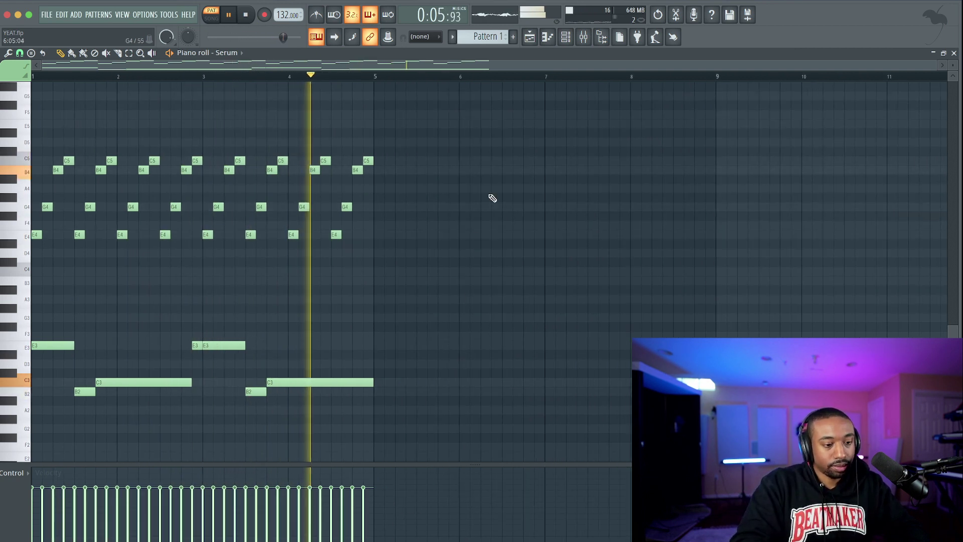
Lower the Serum channel's volume to 43% and play the pattern
left_click(566, 37)
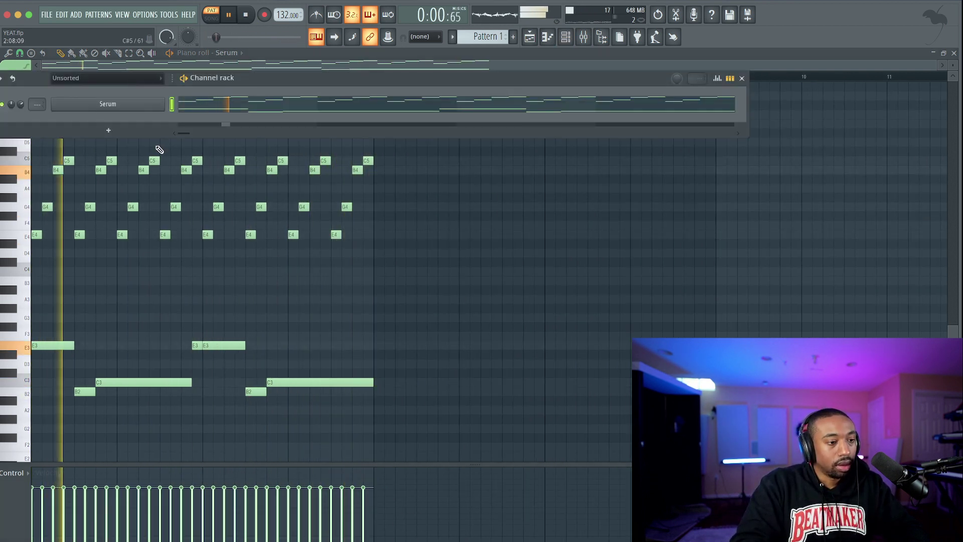
left_click(165, 272)
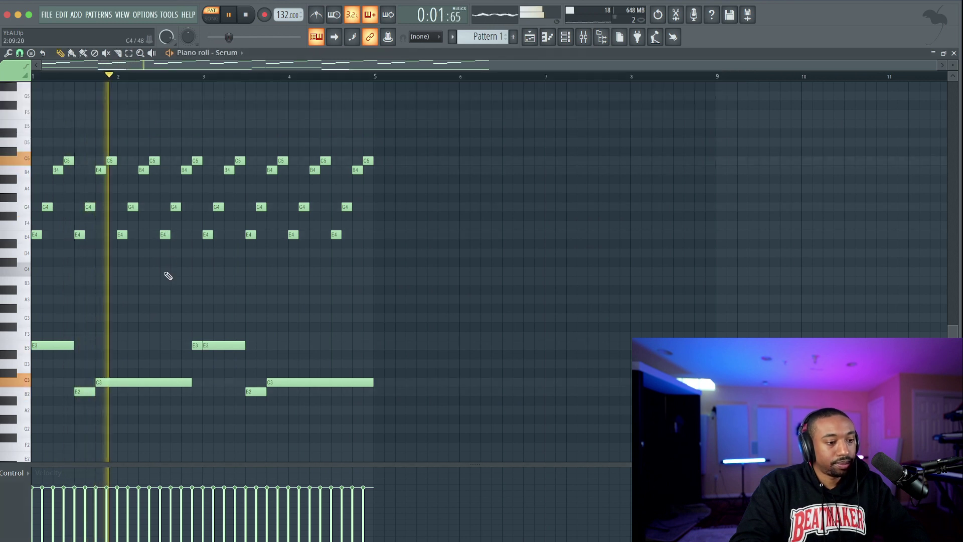
key("space")
left_click(565, 38)
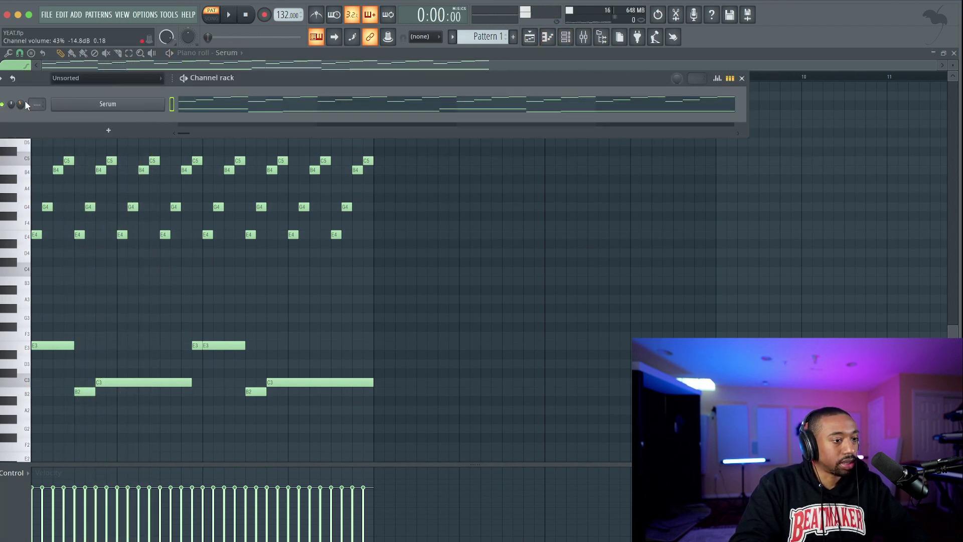
key("space")
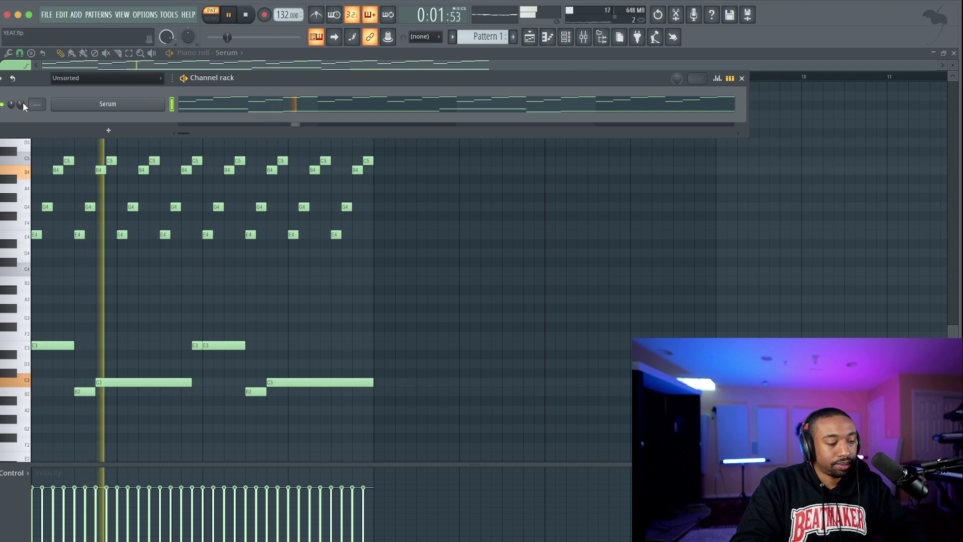
Place Pattern 1 on Track 1 of the playlist at bars 1 and 5, with playback in song mode
left_click(589, 179)
key("F7")
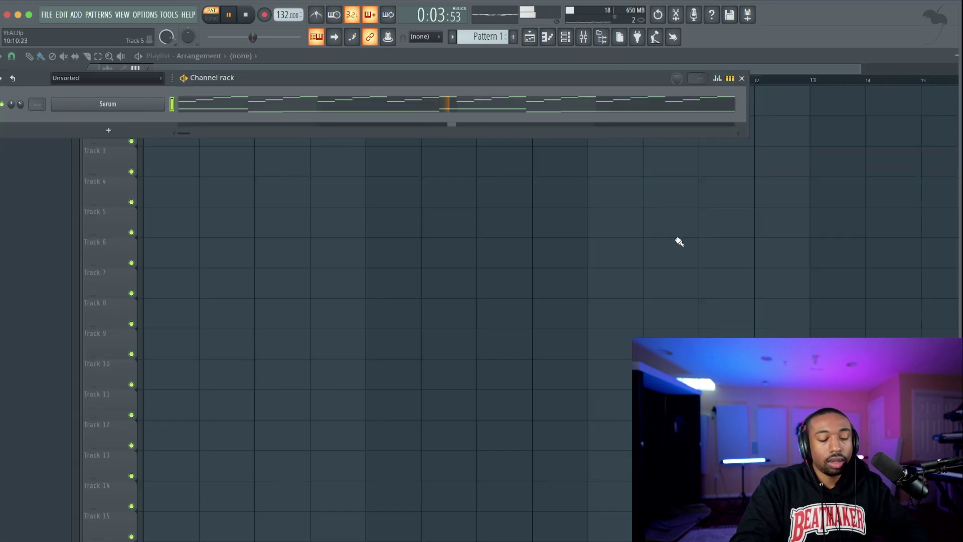
key("F6")
left_click(164, 106)
scroll(194, 109, "down", 2)
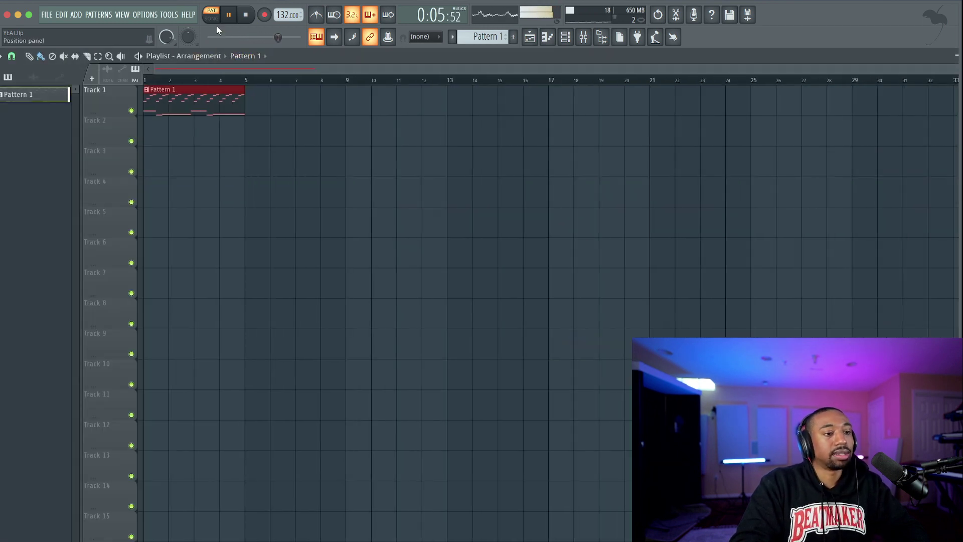
left_click(212, 20)
left_click(248, 95)
scroll(345, 130, "down", 2)
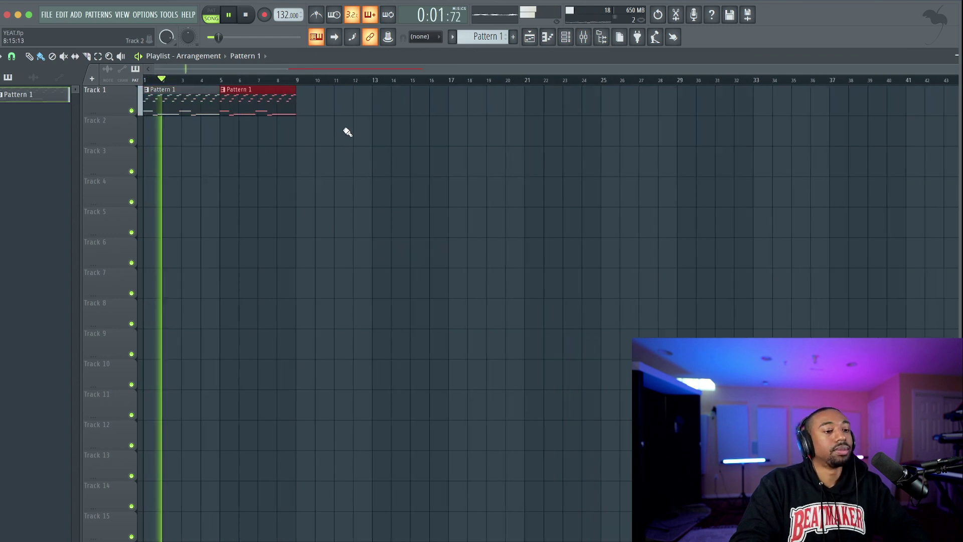
Duplicate the two Pattern 1 clips on Track 1 to bars 9 and 13, and stop playback
left_click(295, 100)
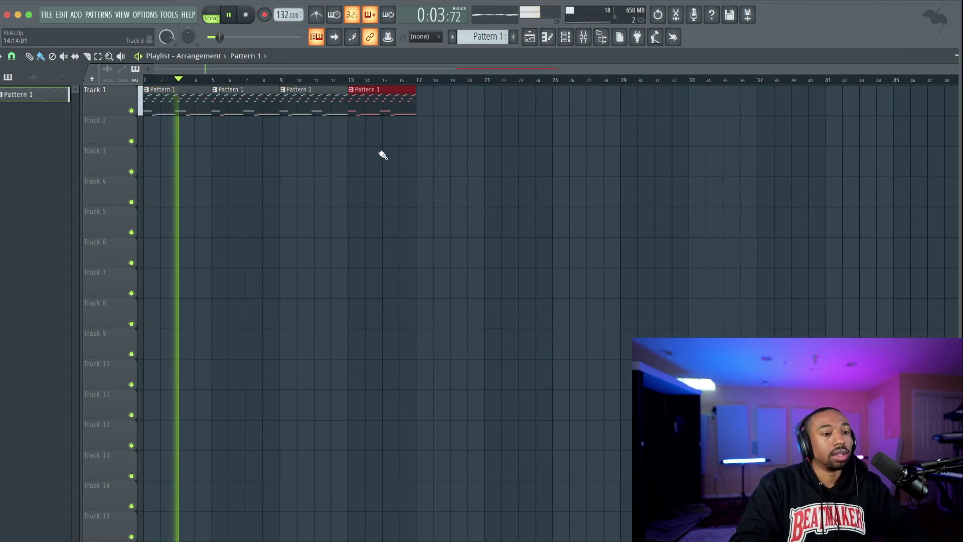
left_click(572, 39)
key("space")
Add a second Serum channel and load its user preset Yeat - Accent Brass Synth 2
left_click(108, 130)
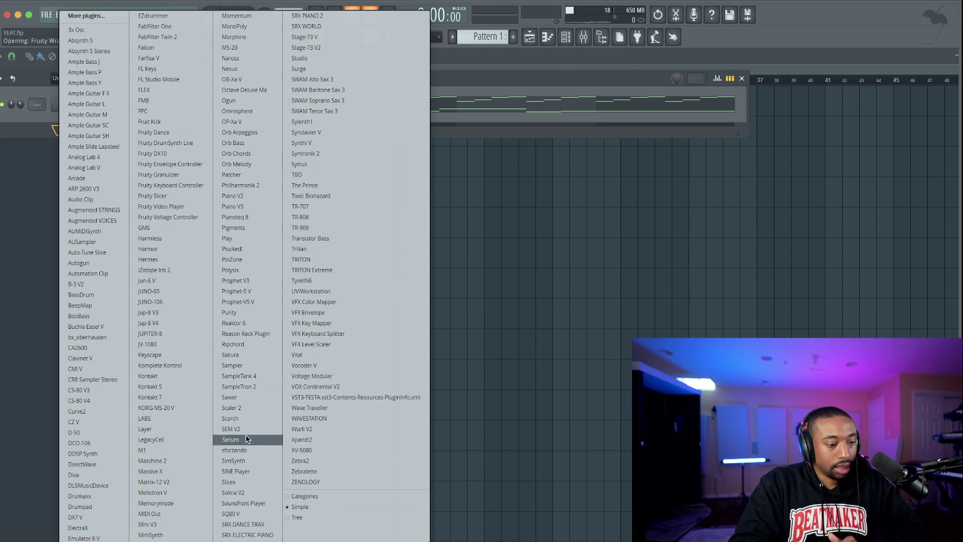
left_click(231, 440)
left_click(330, 64)
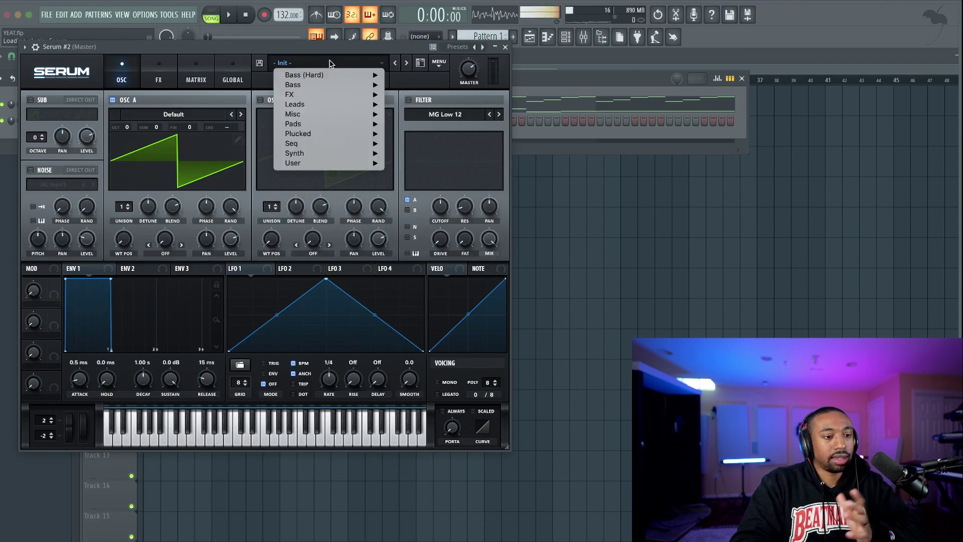
mouse_move(321, 163)
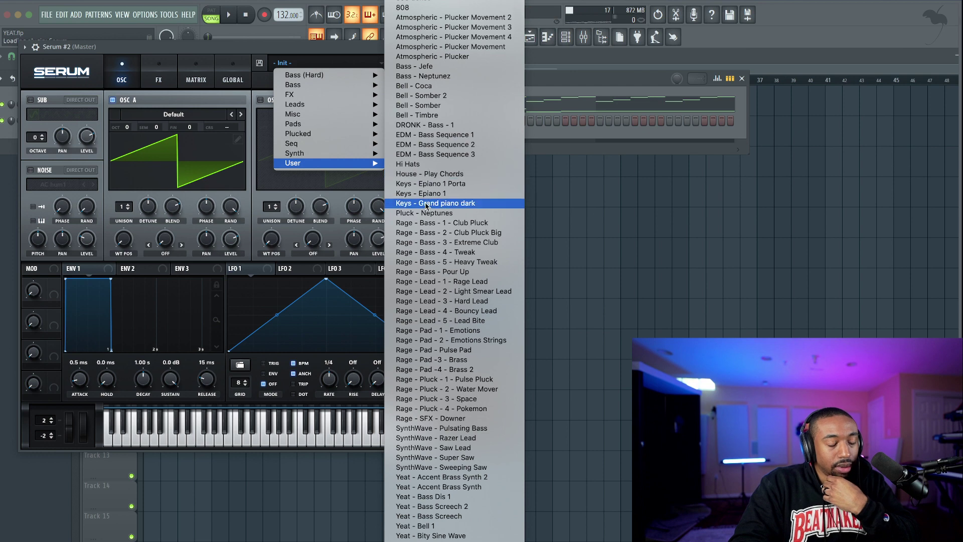
scroll(441, 337, "down", 4)
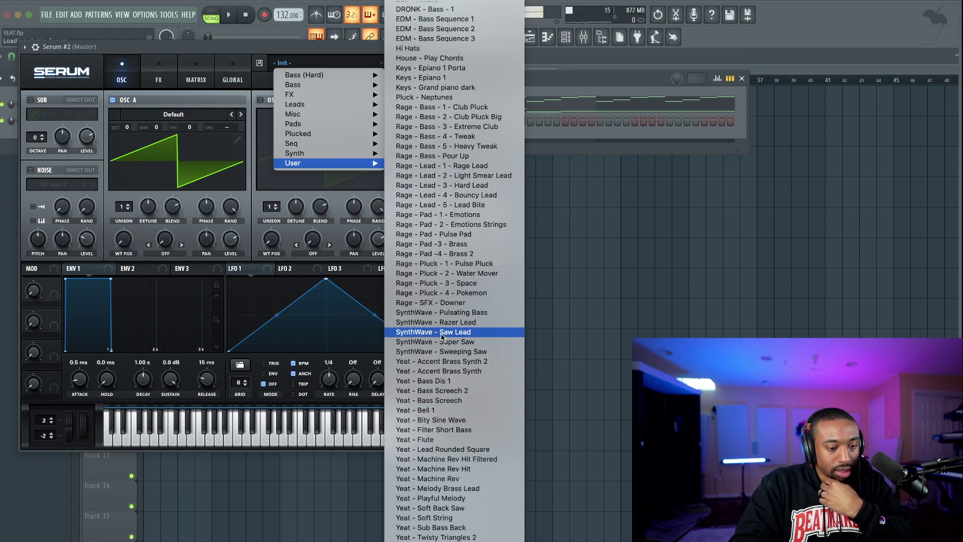
left_click(444, 362)
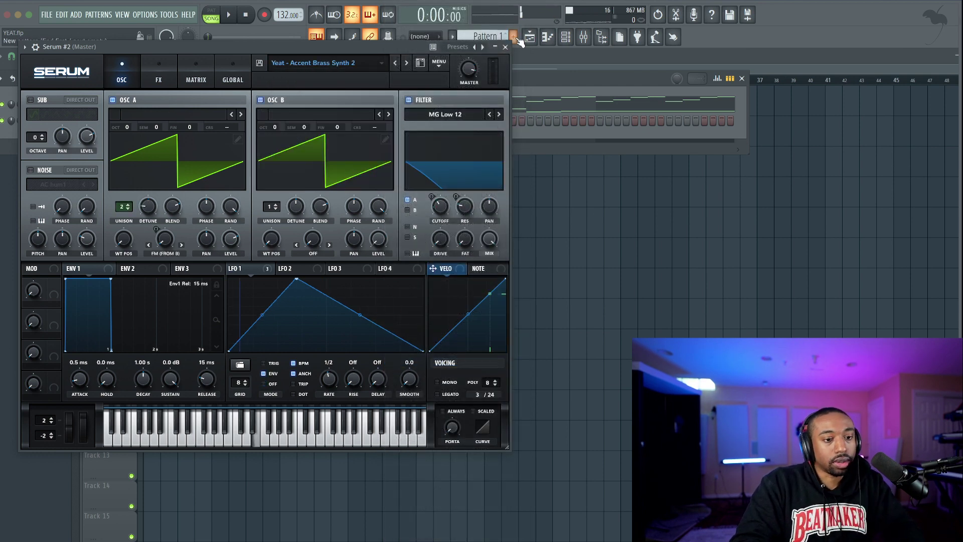
left_click(506, 48)
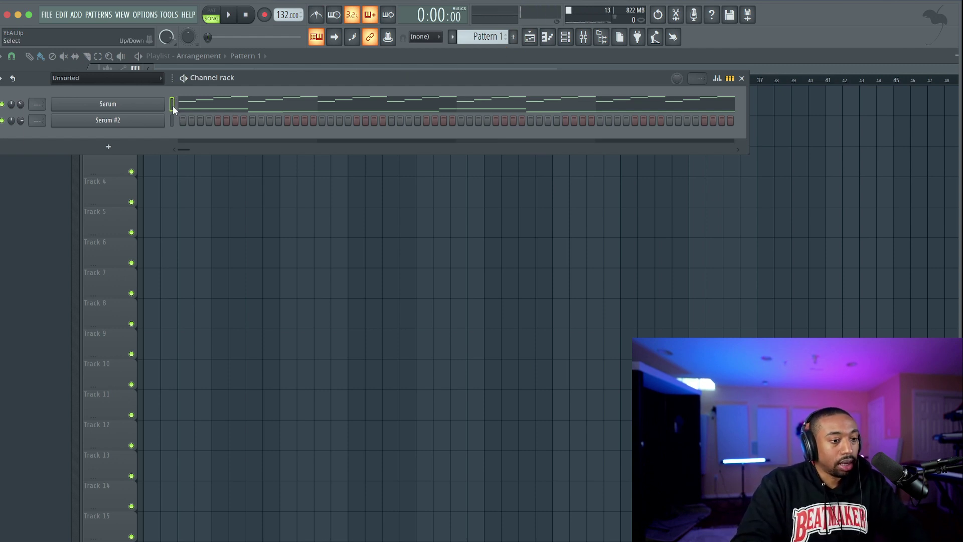
Create Pattern 2 and audition the Serum #2 presets over the song, settling on Yeat - Bell 1
key("F4")
key("space")
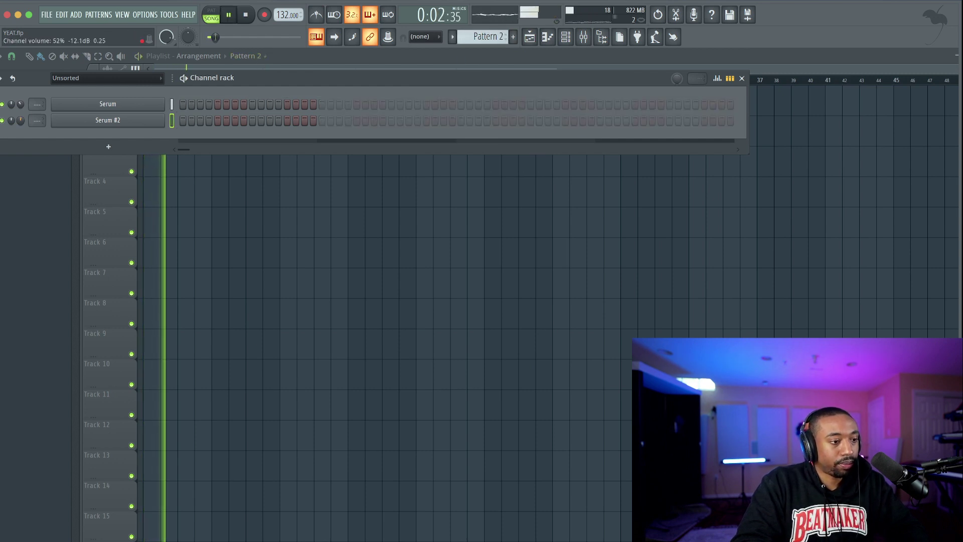
left_click(94, 119)
left_click(407, 64)
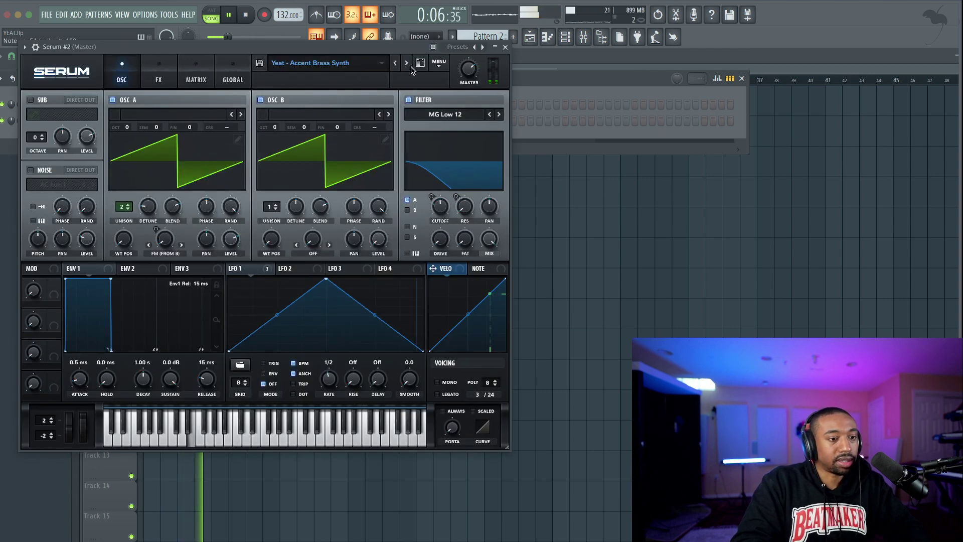
left_click(411, 65)
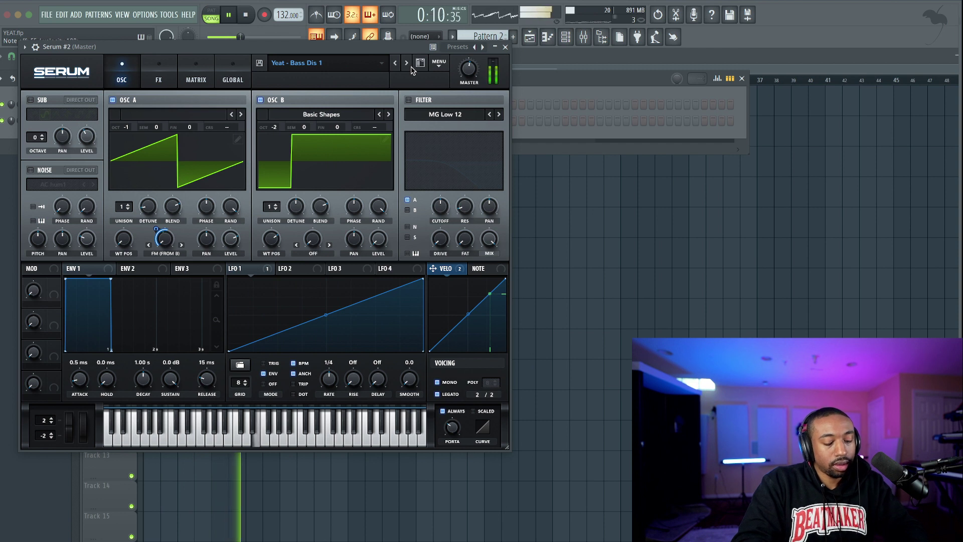
left_click(410, 66)
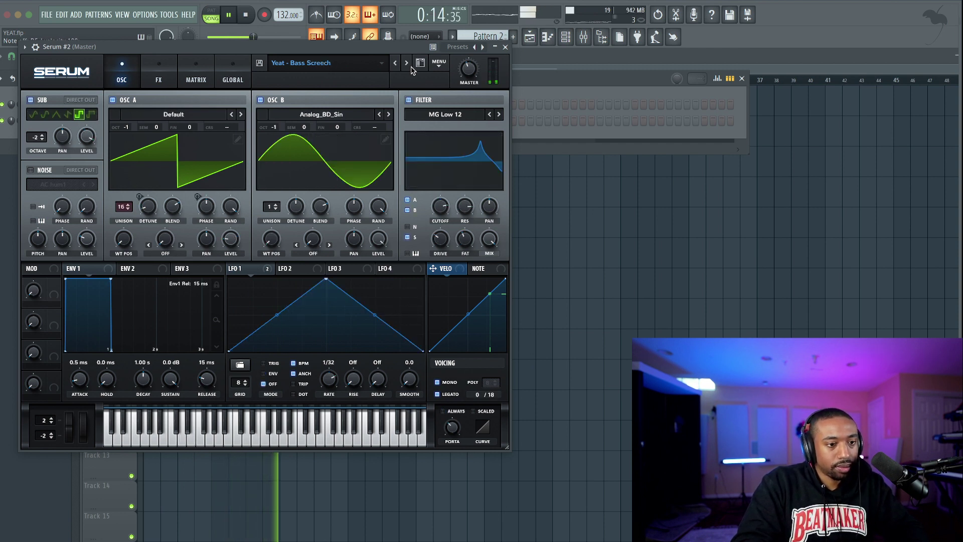
left_click(410, 66)
key("space")
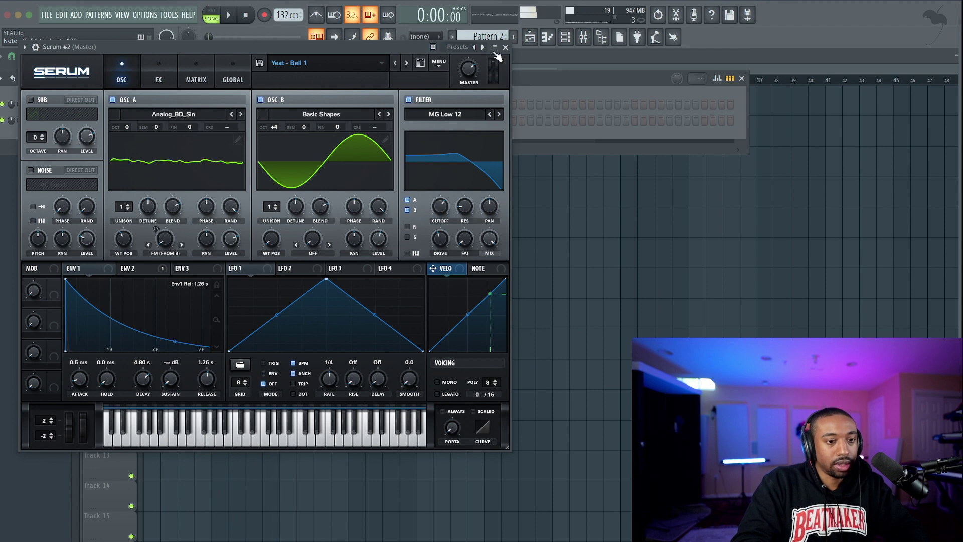
left_click(505, 46)
Place Pattern 2 on Track 2 at bar 1 with a four-bar length, and open the piano roll for Serum #2
key("F6")
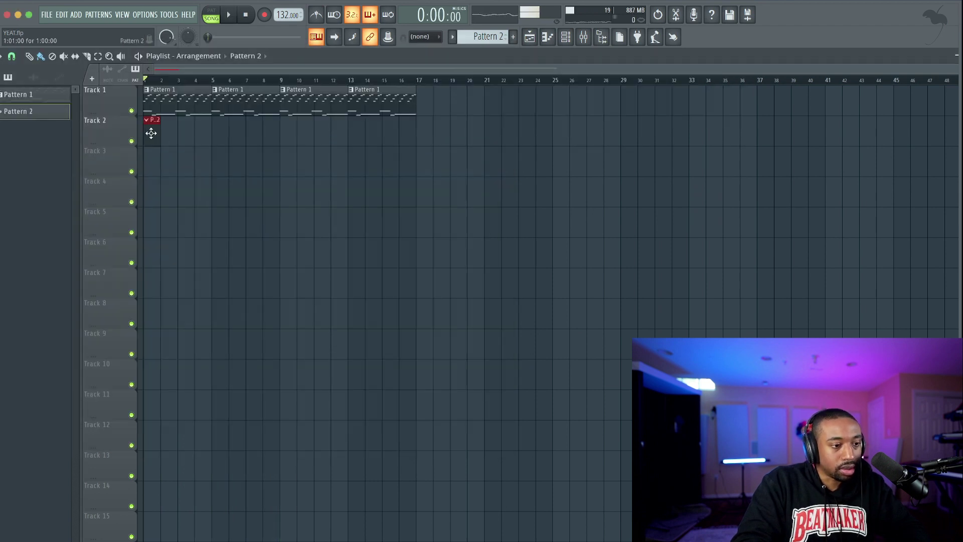
left_click_drag(158, 133, 207, 134)
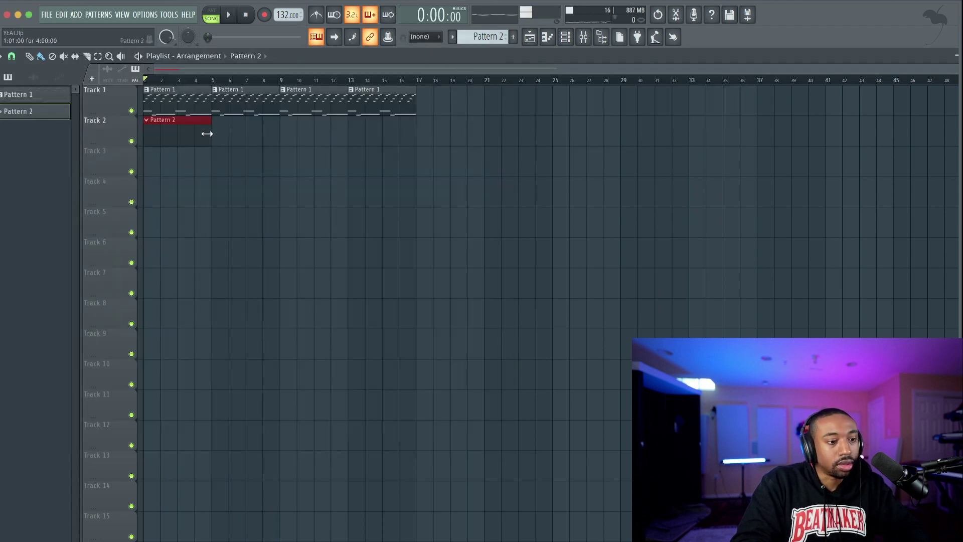
left_click(566, 44)
right_click(148, 119)
left_click(189, 119)
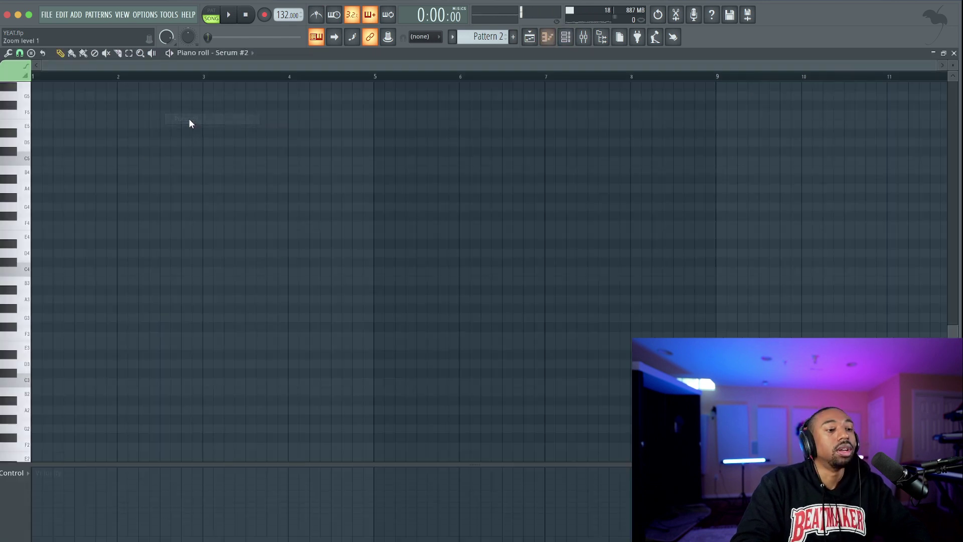
Add an E4 note at bar 1, B3 on beat 3 and C4 on beat 4, removing the stray A3
left_click_drag(48, 209, 8, 209)
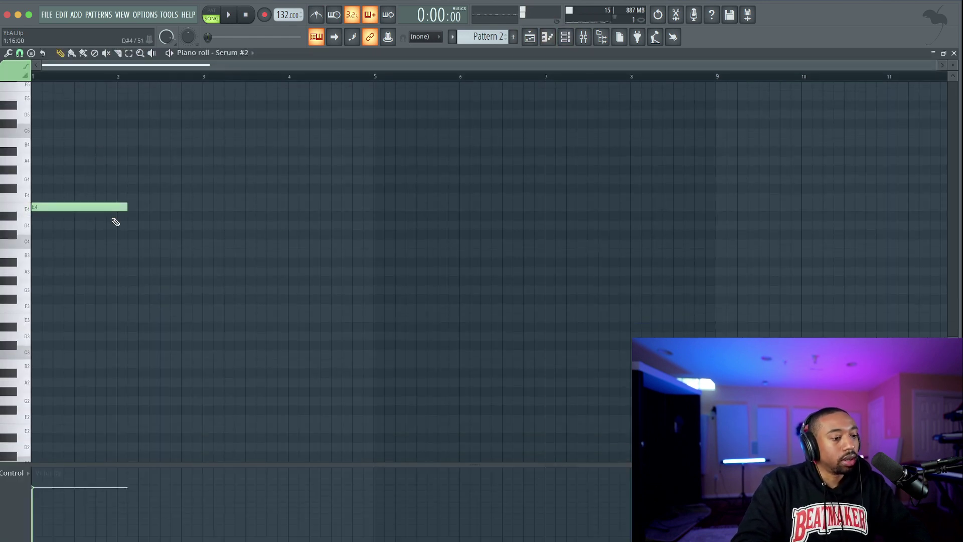
key("space")
key("space")
left_click_drag(82, 244, 78, 252)
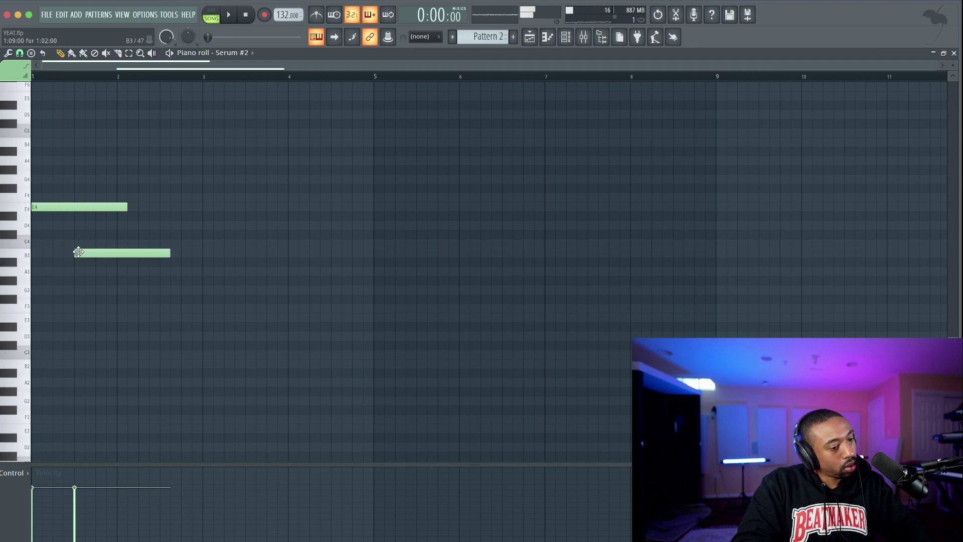
left_click(98, 244)
left_click(75, 271)
right_click(91, 271)
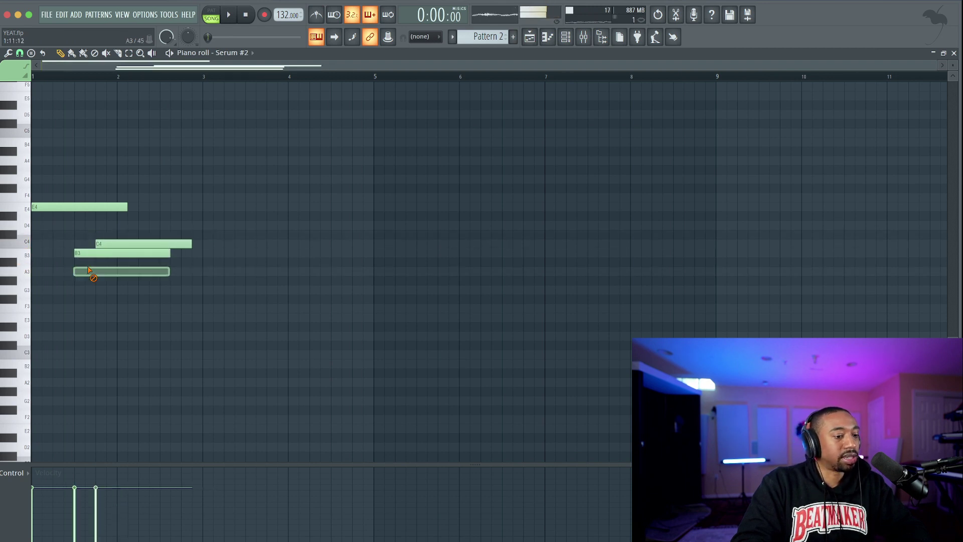
Shorten the B3 note to one beat, set the C4 note to three beats, and play the result
left_click_drag(86, 289, 107, 238)
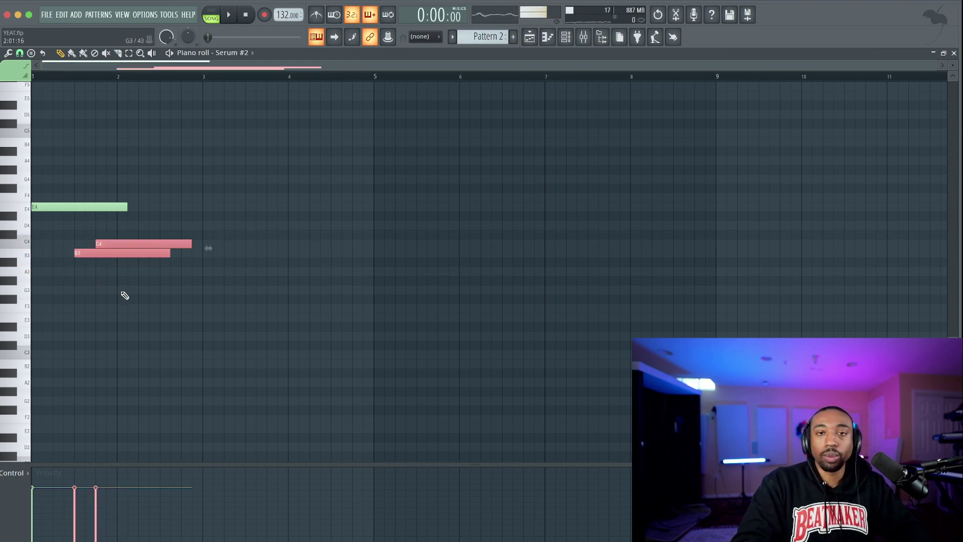
left_click_drag(125, 296, 111, 242)
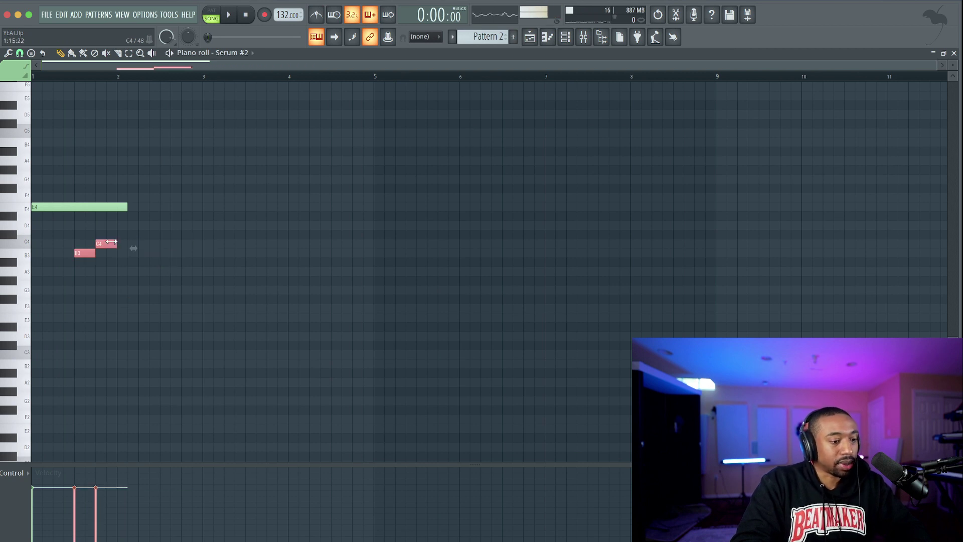
key("space")
left_click(116, 270, "super")
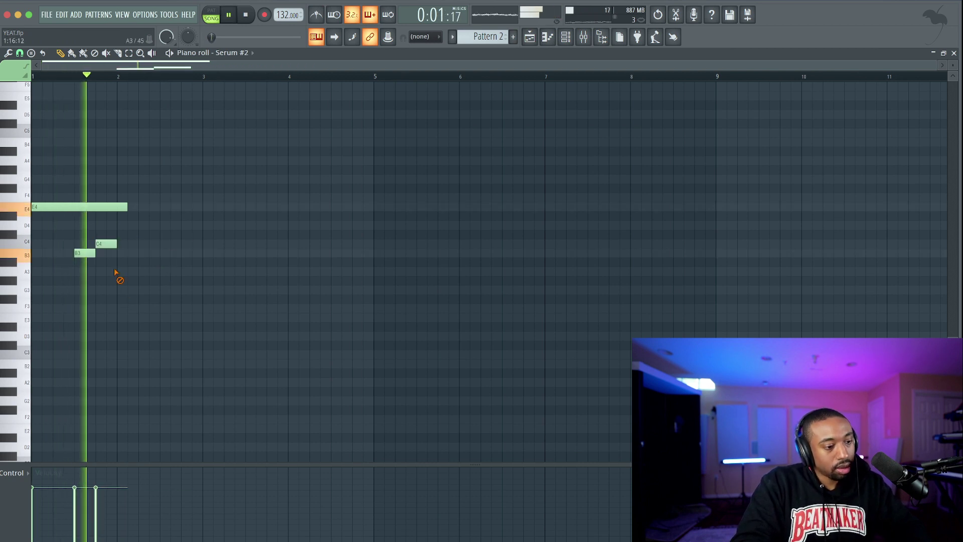
left_click_drag(117, 244, 159, 243)
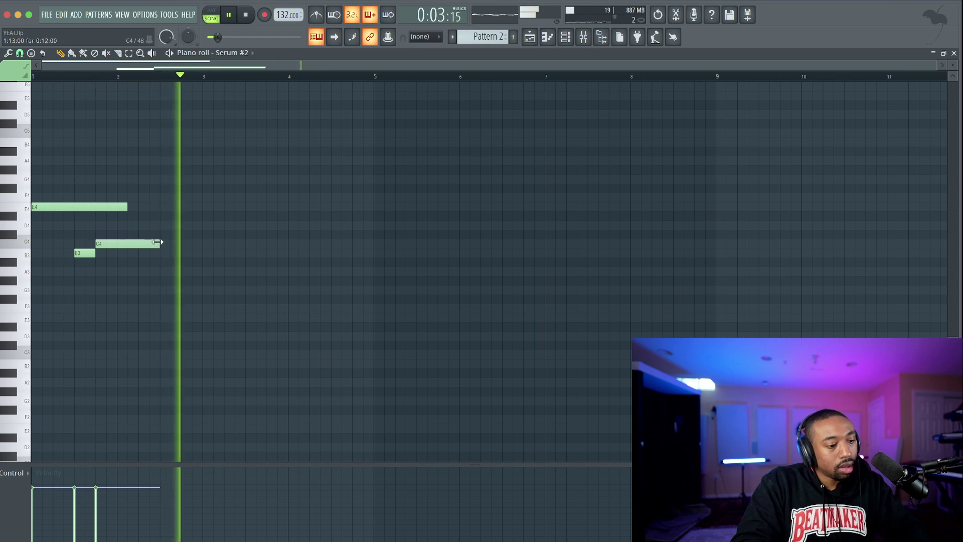
key("space")
Add a half-beat E4 just before bar 3 and duplicate the opening three-note phrase at bar 3
left_click(197, 206)
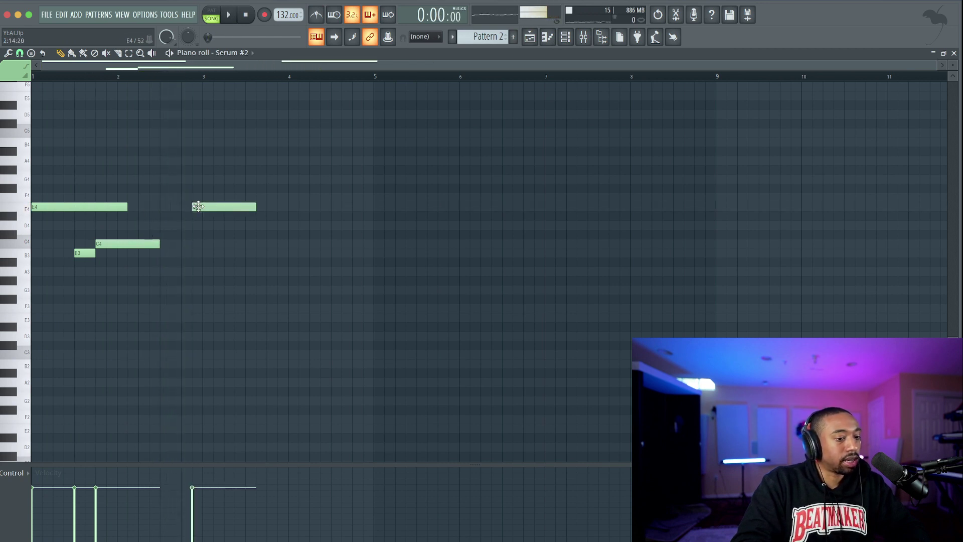
left_click_drag(129, 176, 66, 300)
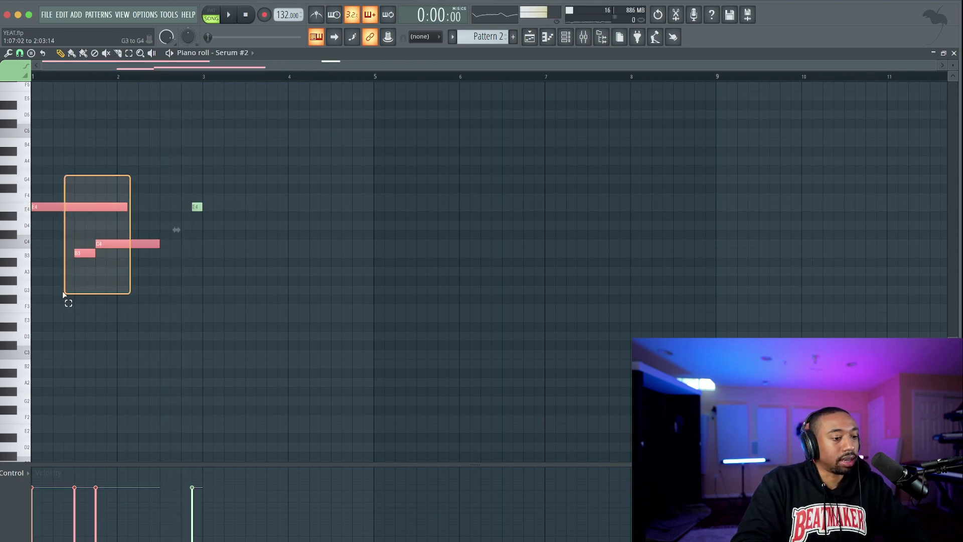
left_click_drag(84, 250, 254, 250)
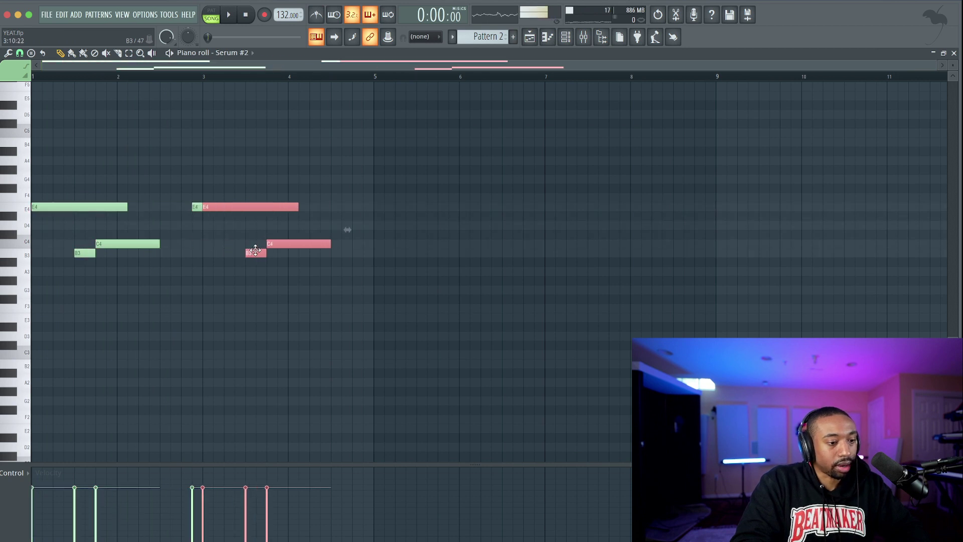
Deselect the copied notes, play the melody over the song, and save the project
right_click(242, 291)
key("space")
key("super+s")
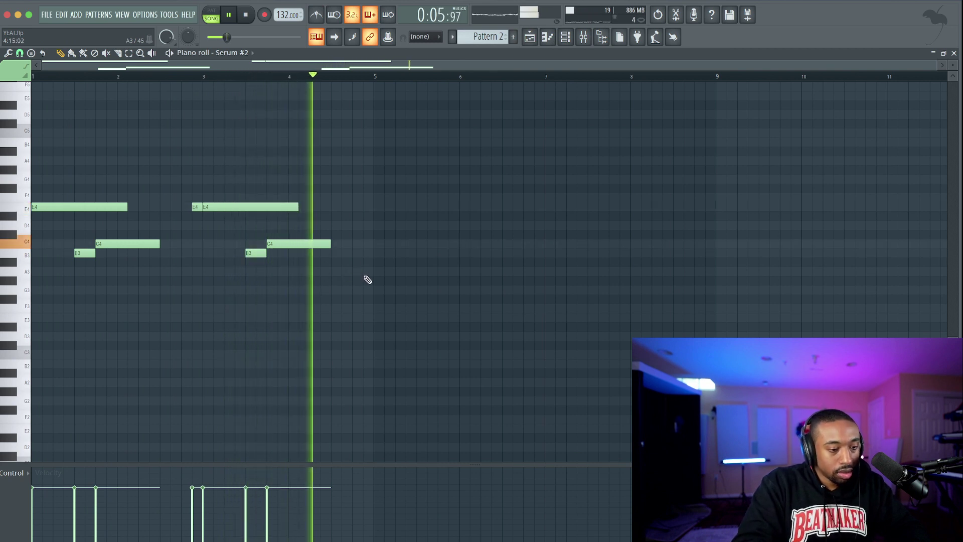
Duplicate the four-bar melody at bar 5 and return to the playlist with the song playing
left_click_drag(369, 284, 382, 213)
key("space")
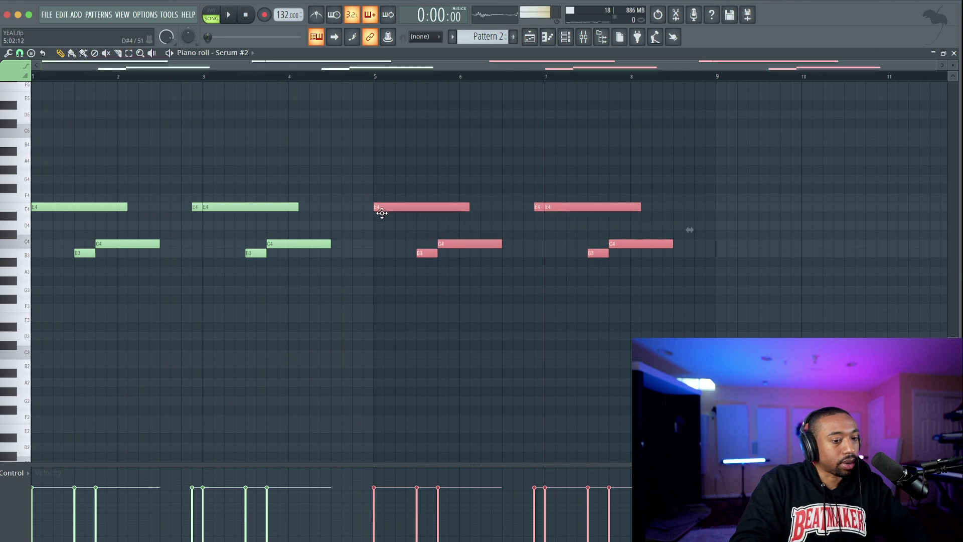
key("space")
key("F5")
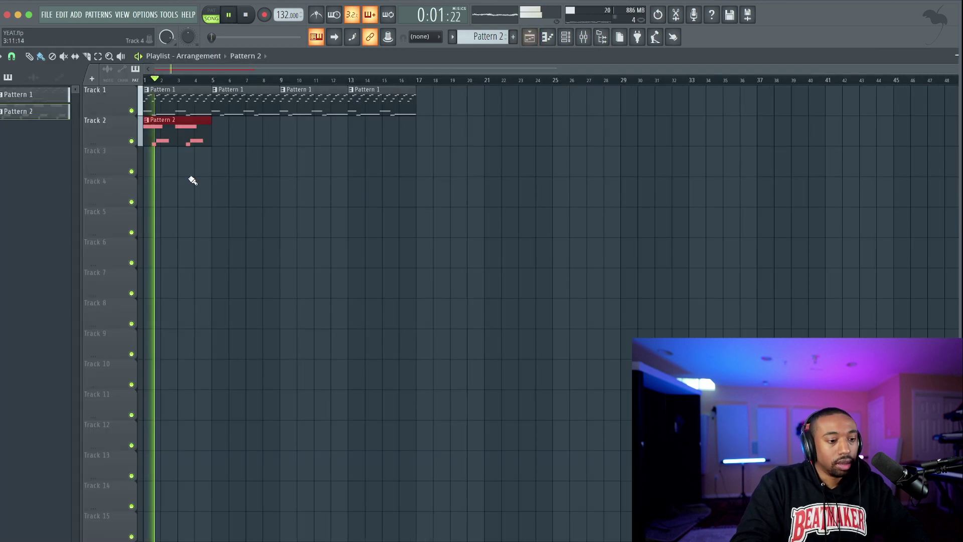
Extend the Pattern 2 clip on Track 2 to eight bars, duplicate it at bar 9, and save the project
left_click(219, 141)
right_click(224, 136)
mouse_move(211, 137)
left_mouse_down()
mouse_move(365, 139)
mouse_move(352, 141)
left_mouse_up()
left_click(345, 179, "super")
key("super+s")
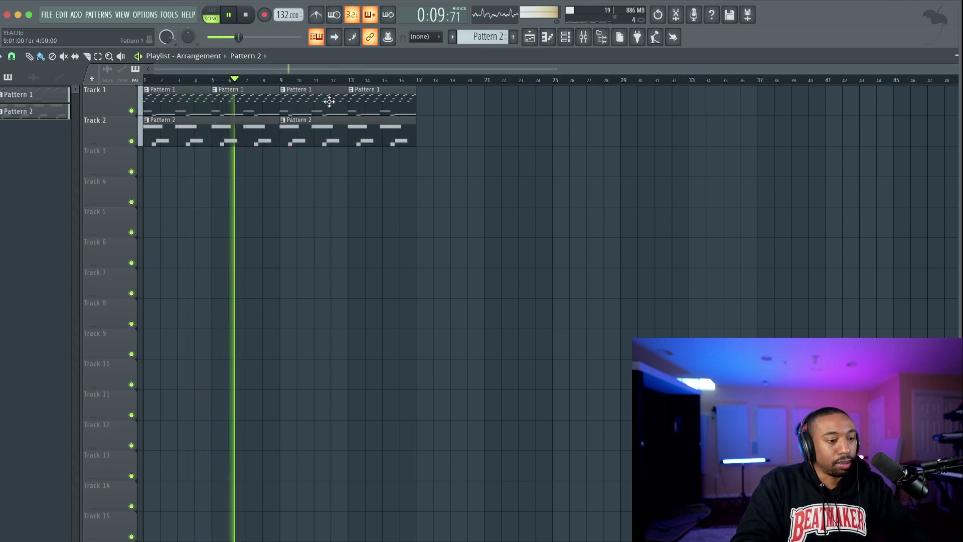
Rename Track 1 as Arp and Track 2 as Contrast Melody
right_click(96, 90)
left_click(103, 91)
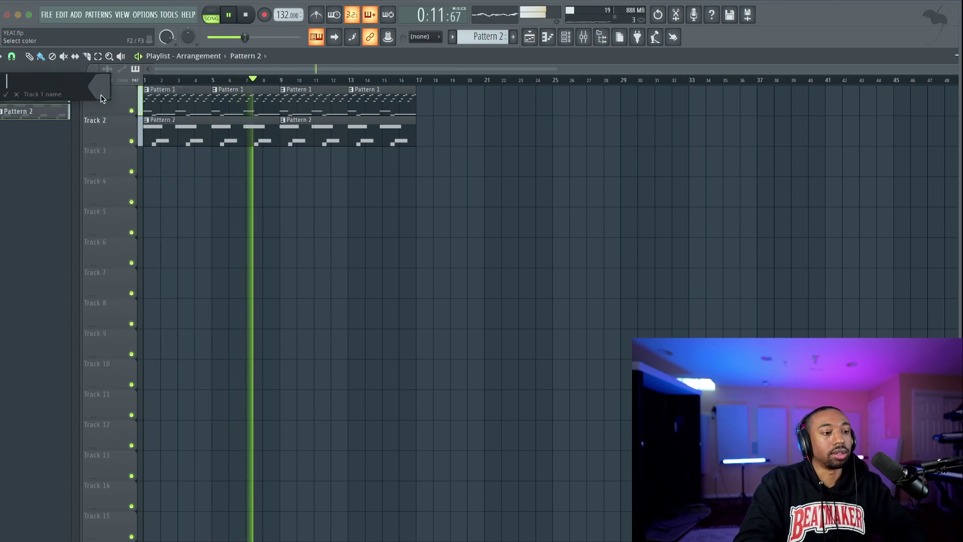
type("Arp")
key("Return")
right_click(105, 121)
left_click(109, 124)
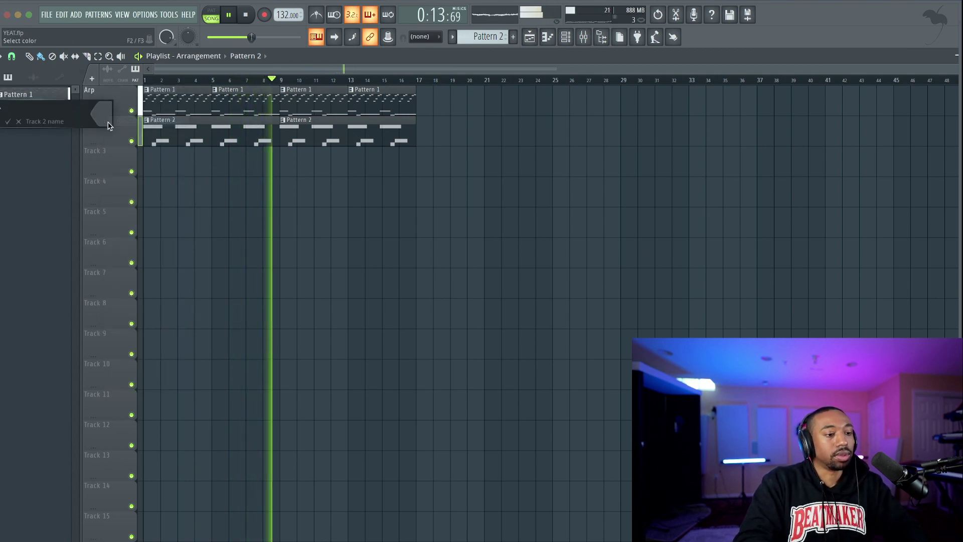
type("Contrast M")
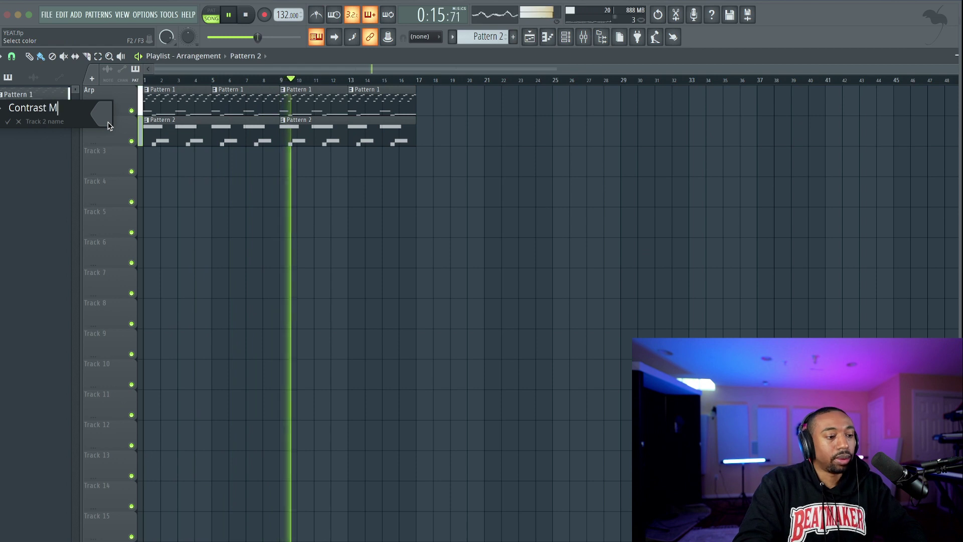
type("elody")
key("Return")
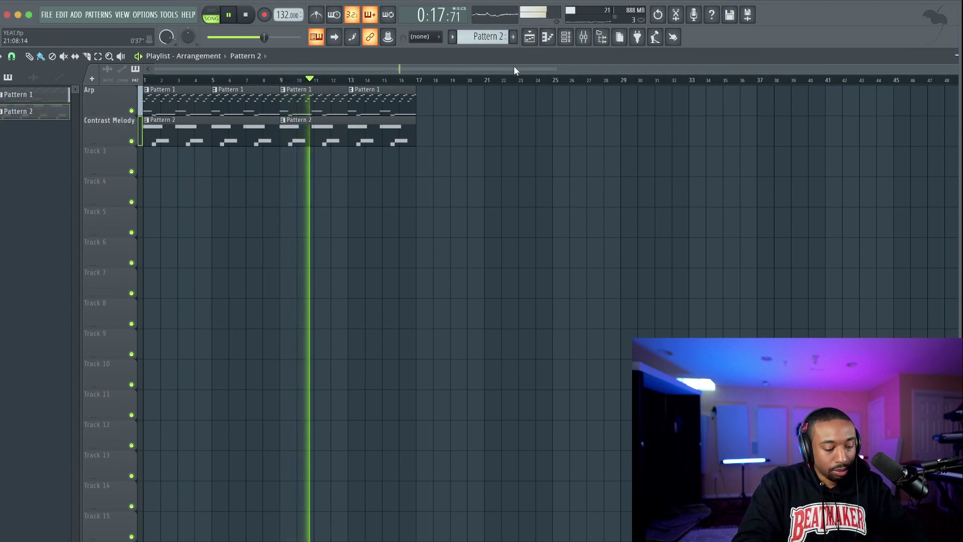
left_click(565, 37)
left_click(108, 148)
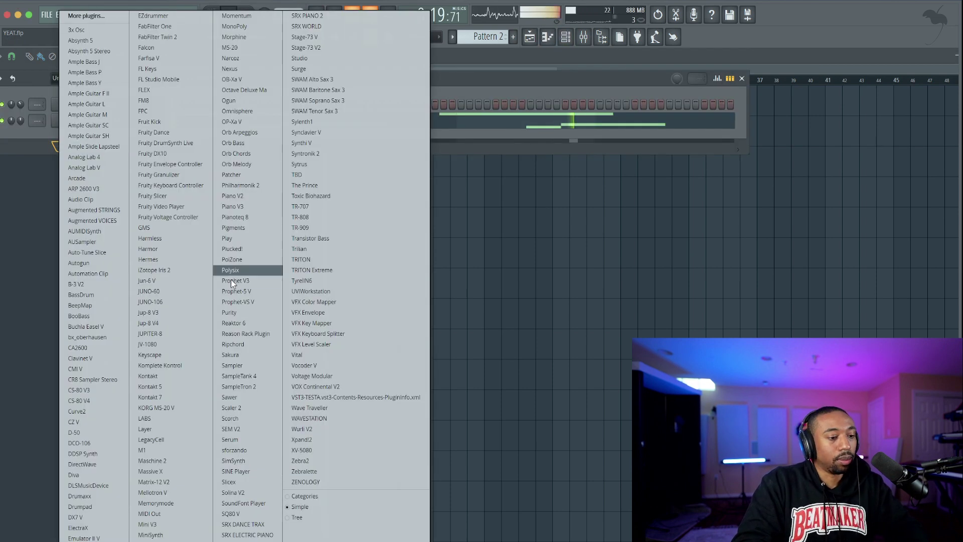
left_click(441, 138)
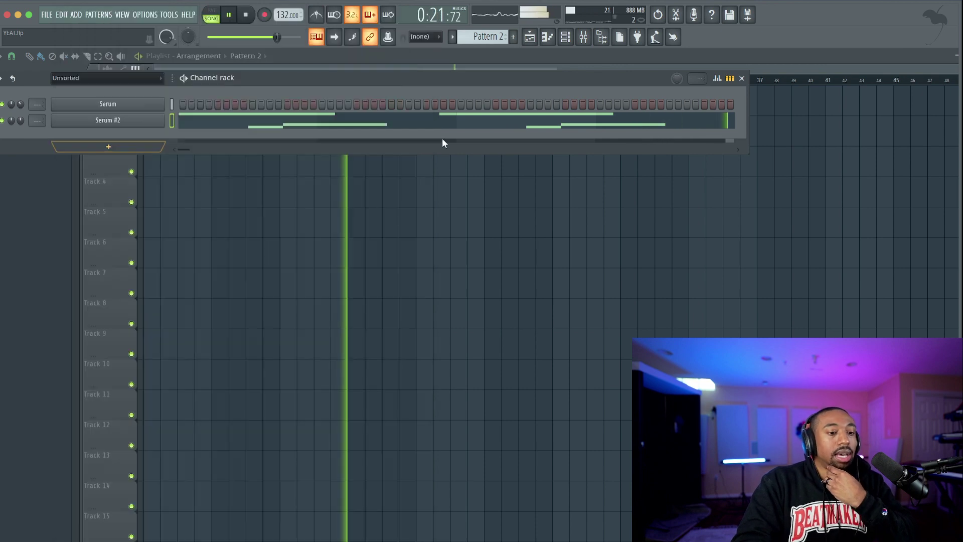
Stop playback and add a third Serum instance to the channel rack
key("space")
left_click(108, 147)
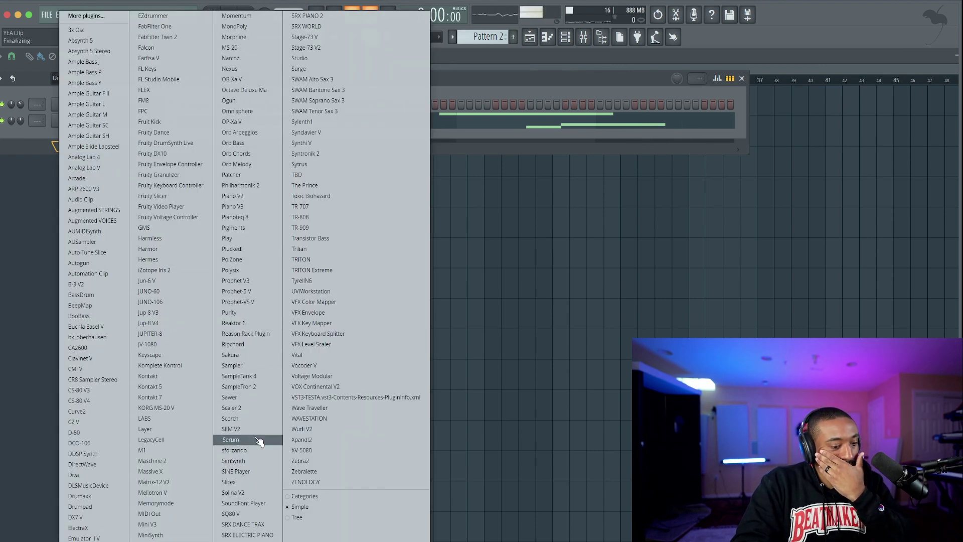
left_click(234, 439)
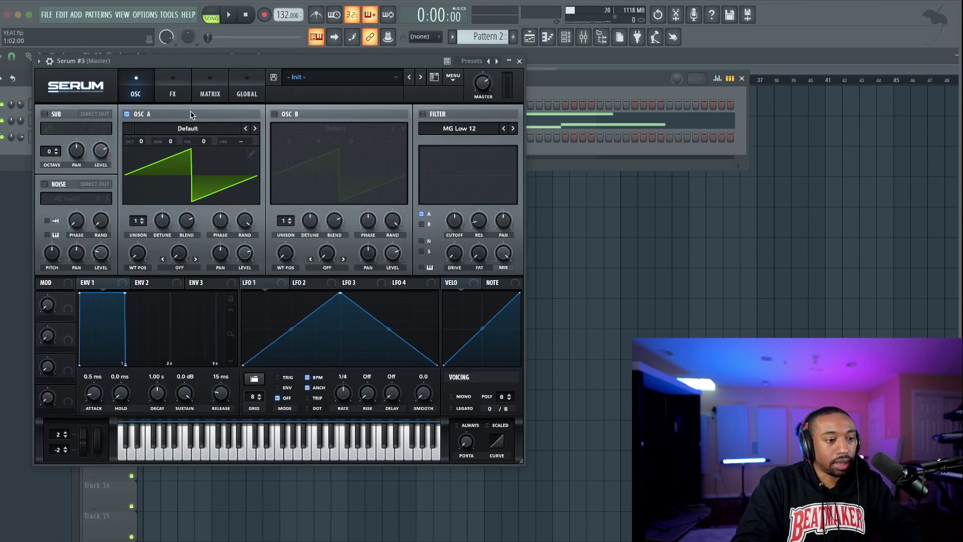
Load the Analog_BD_Sin wavetable in OSC A and in a newly enabled OSC B, with OSC B's level at 0%
left_click(189, 129)
left_click(286, 130)
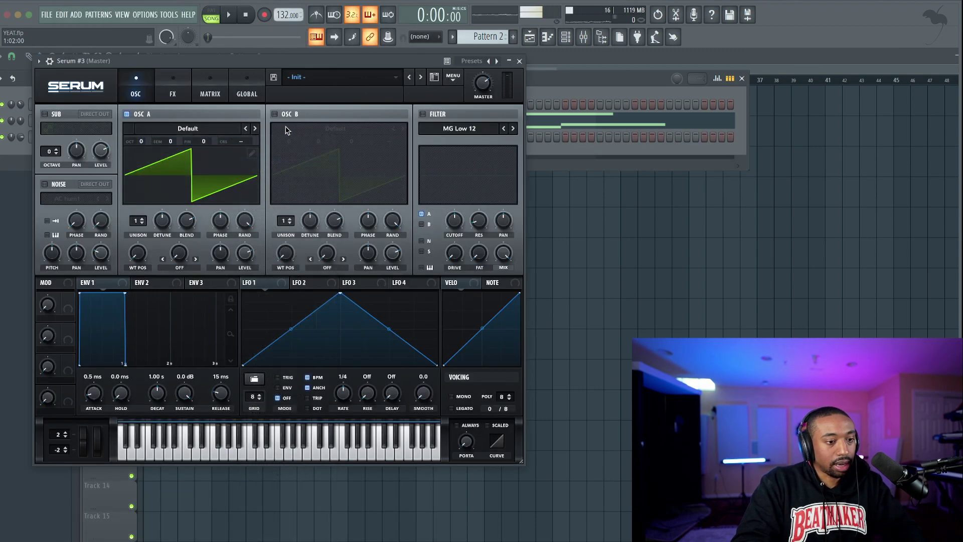
left_click(275, 115)
left_click(321, 129)
mouse_move(326, 141)
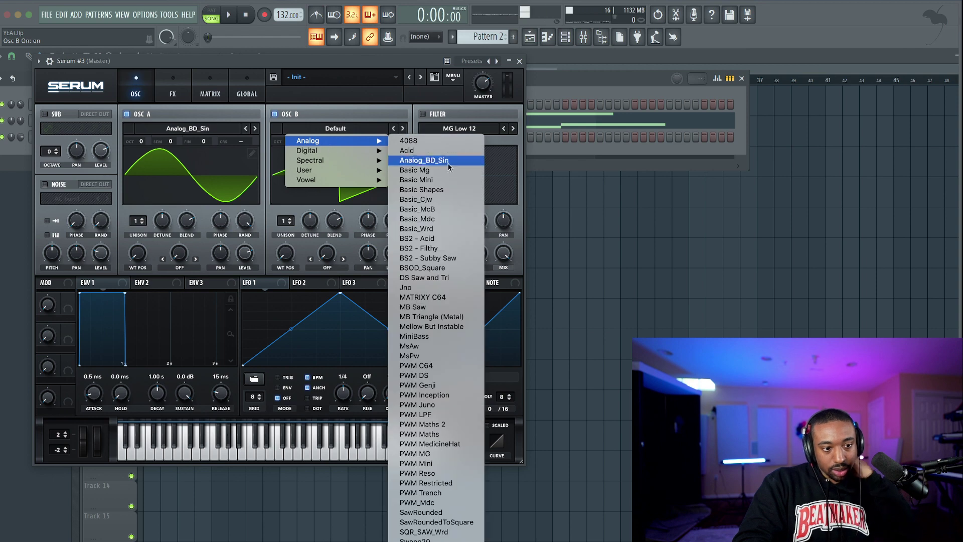
left_click(448, 161)
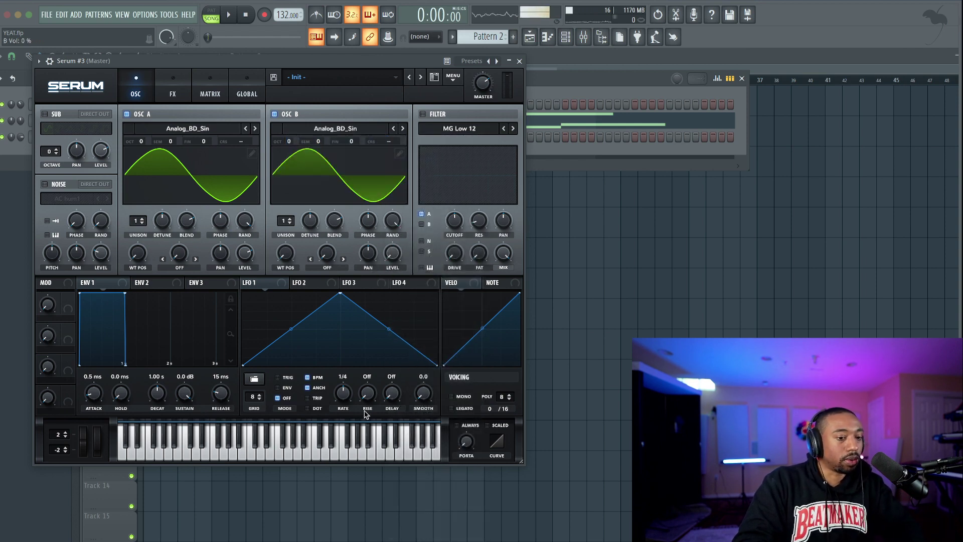
Set OSC A's warp mode to FM (from B) and raise the warp amount
left_click(178, 268)
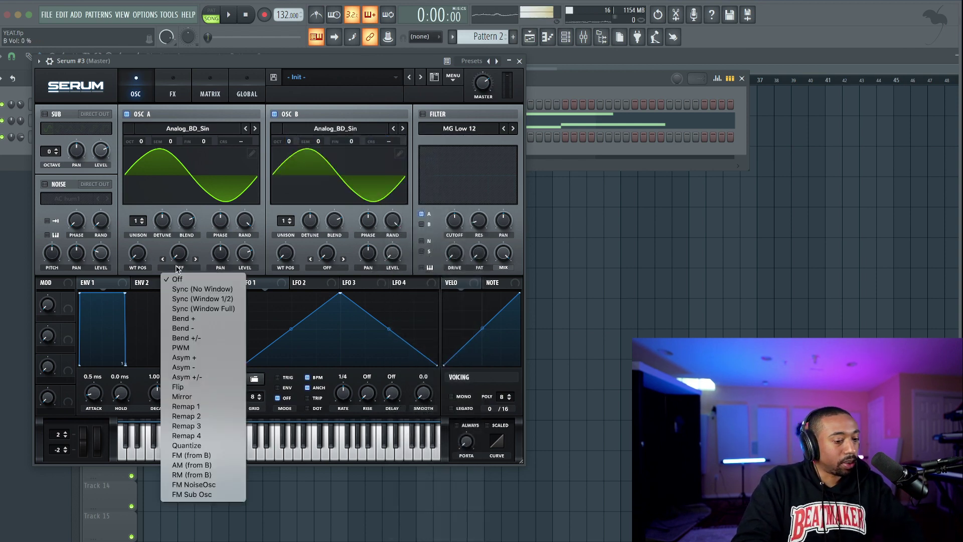
left_click(179, 268)
left_click(181, 269)
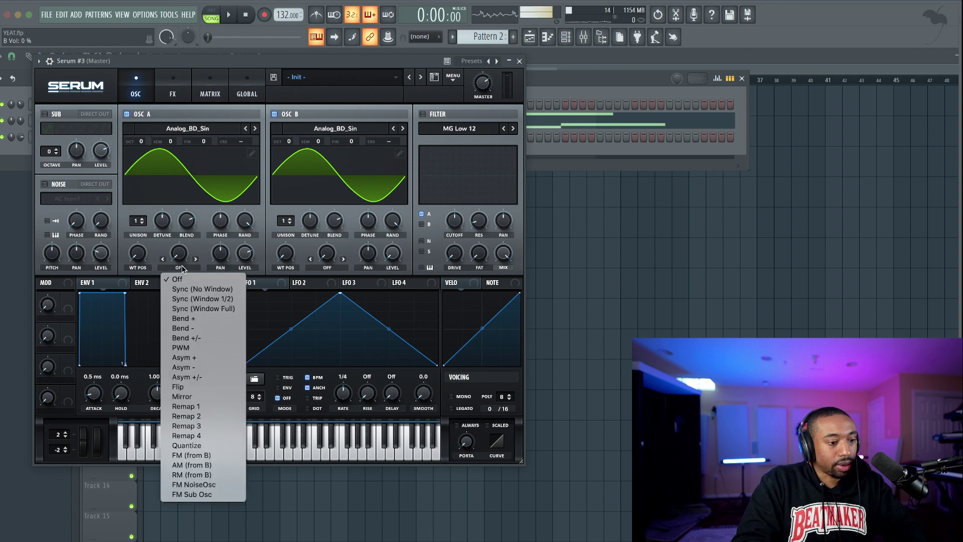
left_click(191, 454)
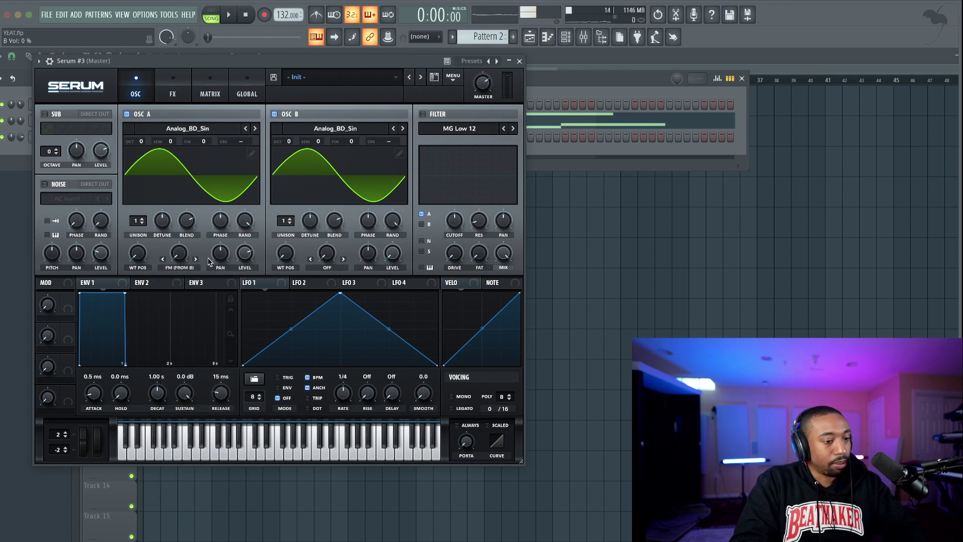
left_click_drag(184, 259, 189, 202)
left_click_drag(180, 257, 180, 241)
Lower OSC A by two octaves and readjust its FM warp amount
left_click_drag(143, 148, 142, 155)
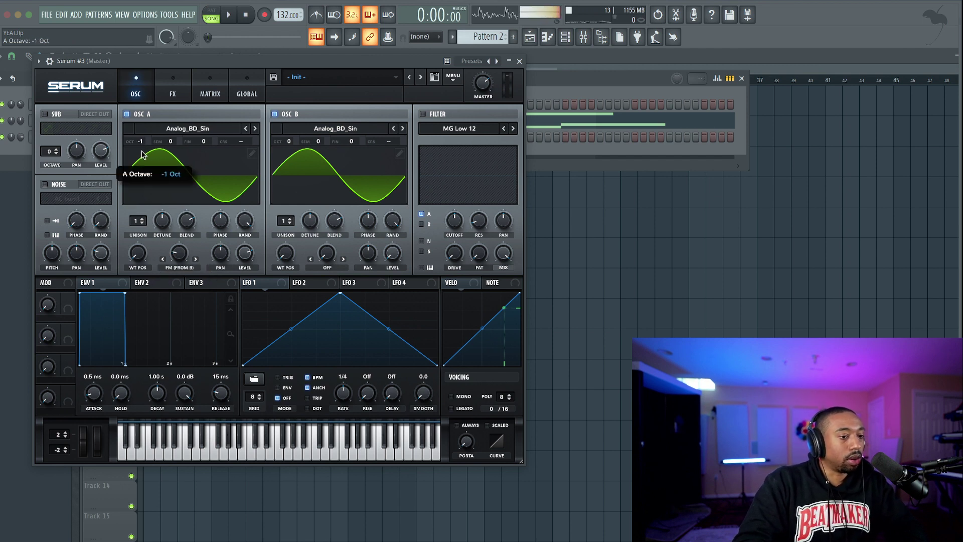
left_click_drag(184, 254, 183, 244)
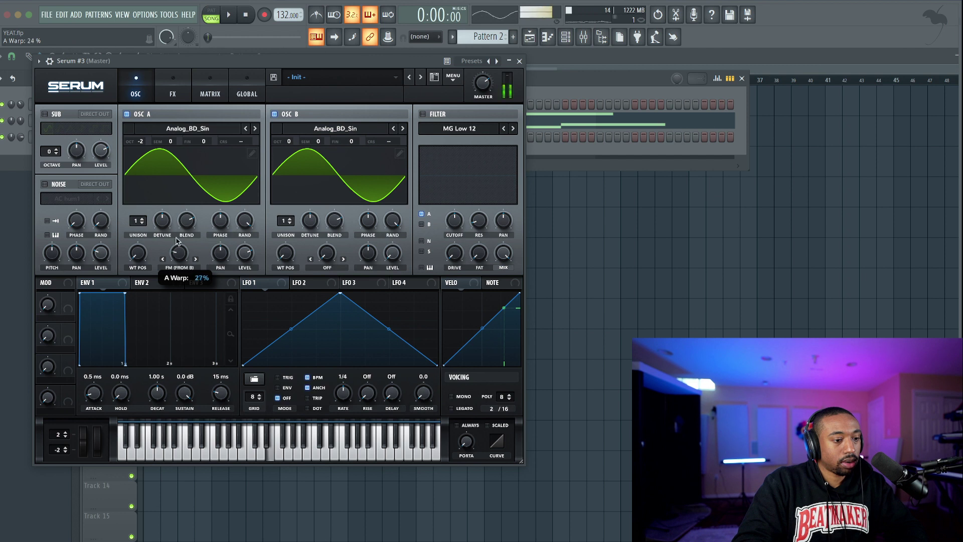
left_click_drag(180, 225, 171, 248)
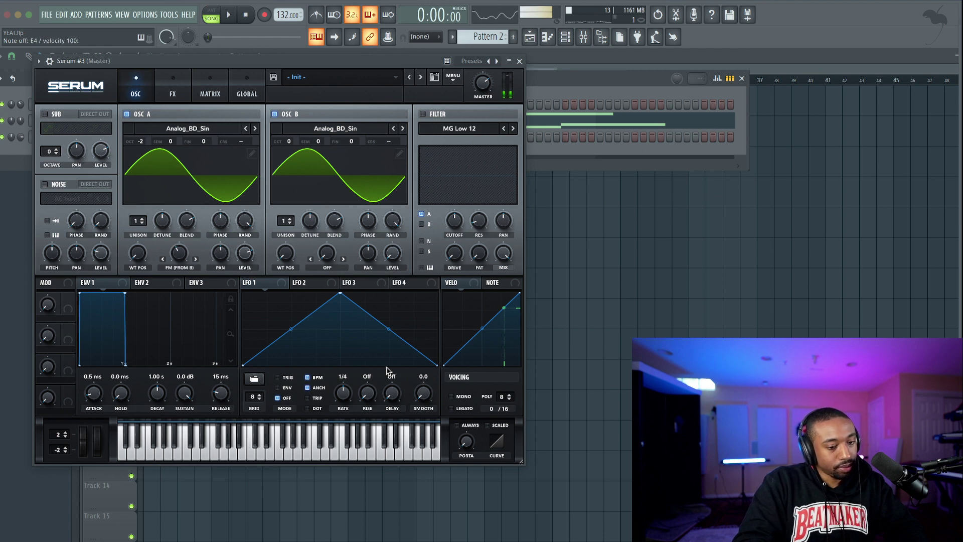
Enable mono and legato voicing with some portamento, and fine-tune OSC A's FM warp amount against the song
left_click_drag(466, 438, 468, 421)
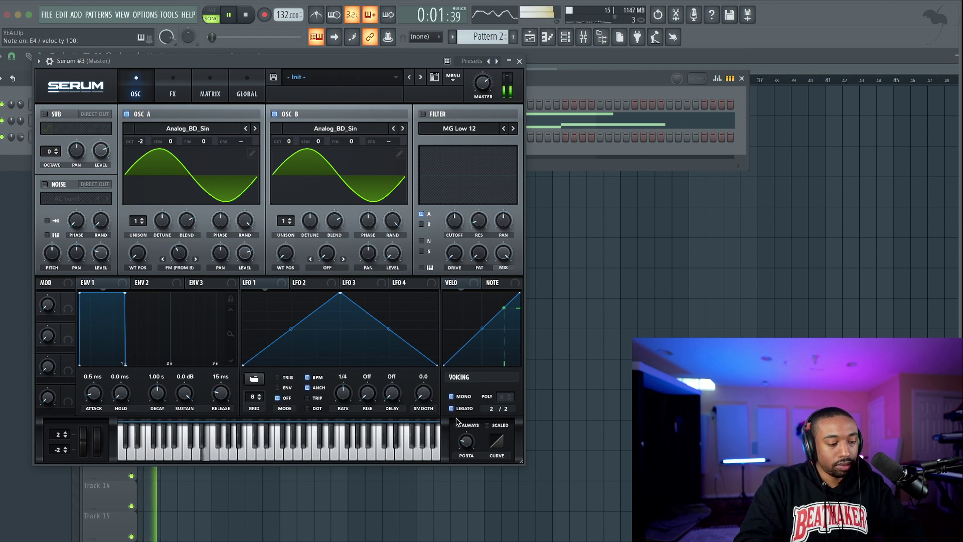
left_click_drag(180, 254, 180, 243)
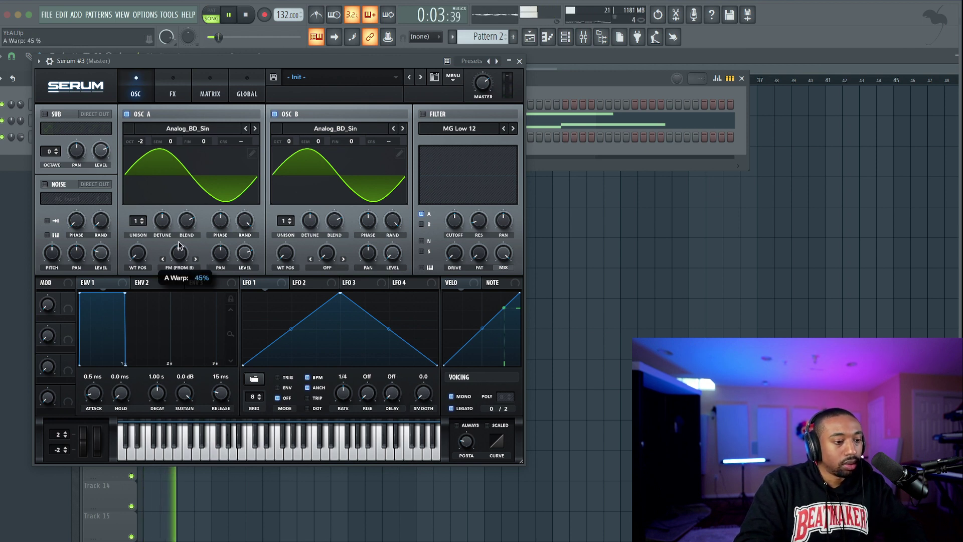
key("space")
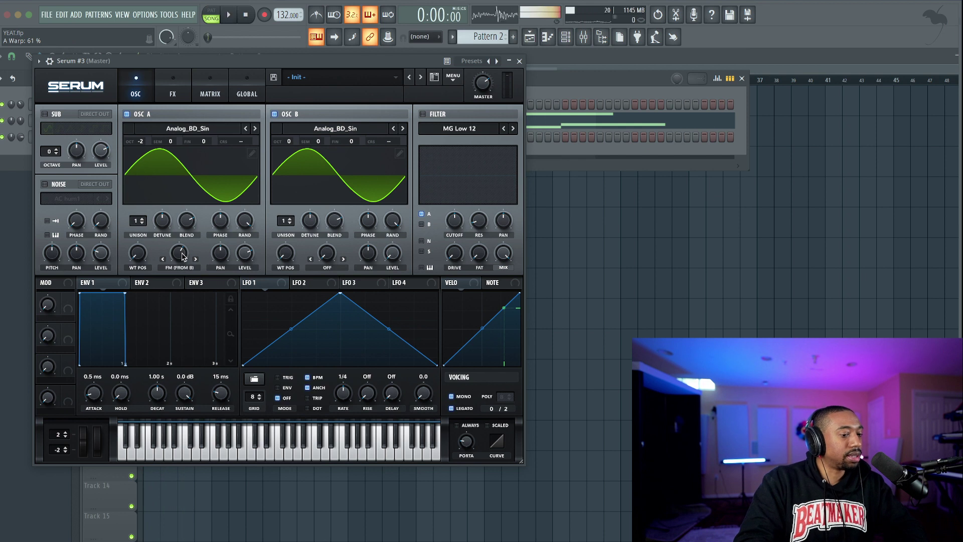
left_click_drag(182, 254, 183, 248)
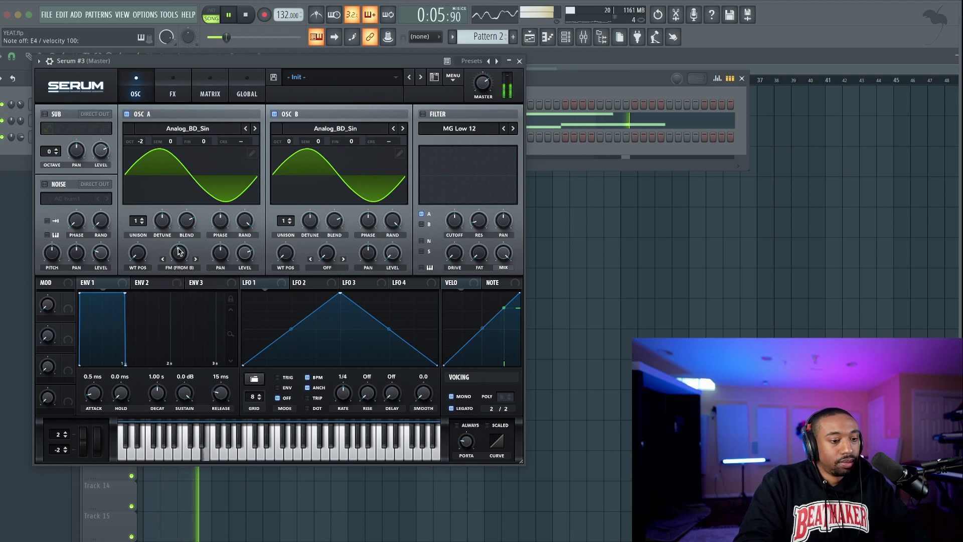
left_click_drag(178, 249, 178, 244)
Modulate OSC A's FM warp with Envelope 2, setting its decay to 189 ms and sustain to 64.24%, and play the song
key("space")
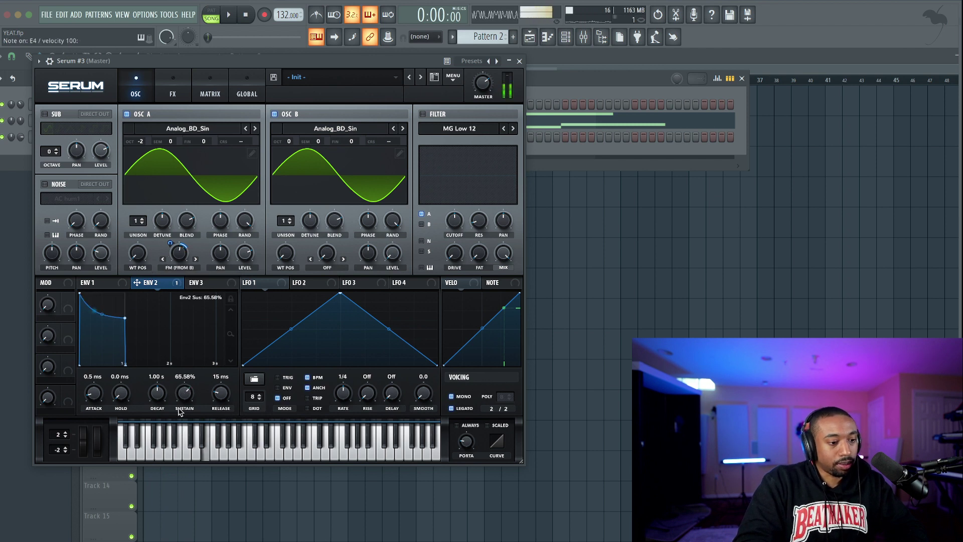
left_click_drag(157, 392, 159, 413)
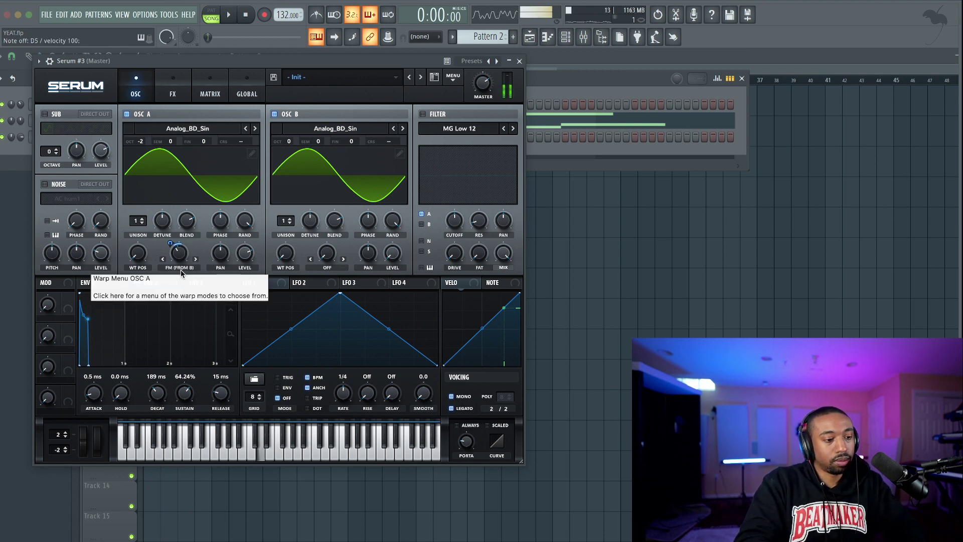
key("space")
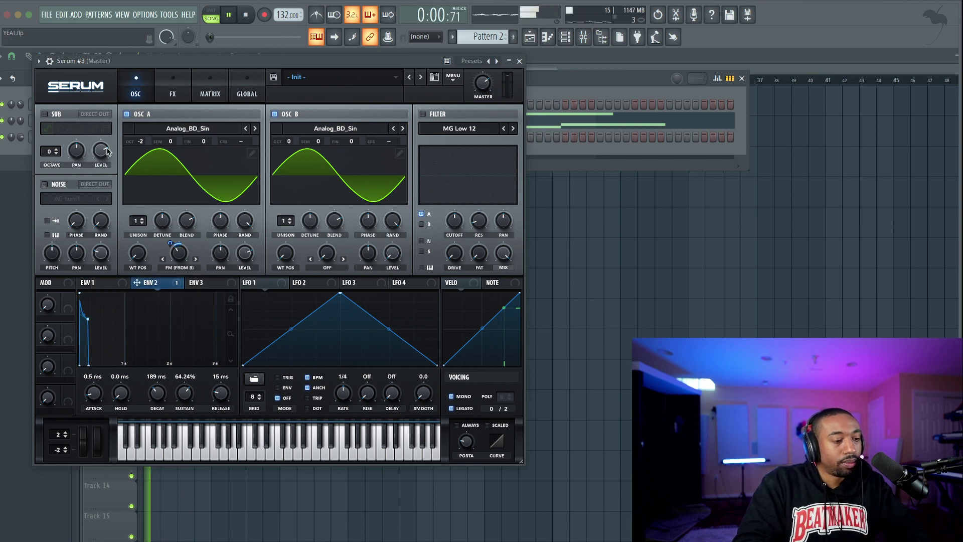
Give OSC A two unison voices with reduced detune, lower OSC B by one octave, and close the synth
left_click(141, 221)
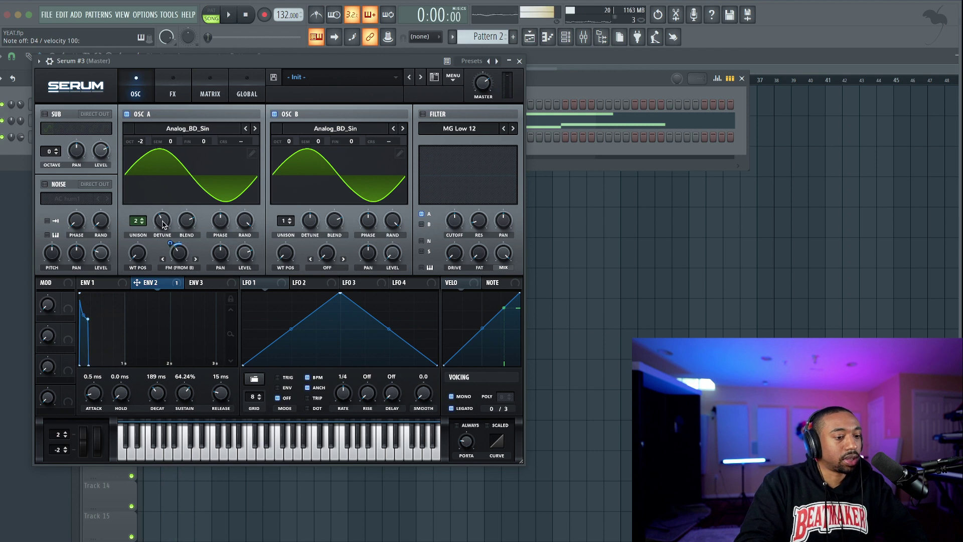
left_click_drag(162, 224, 163, 229)
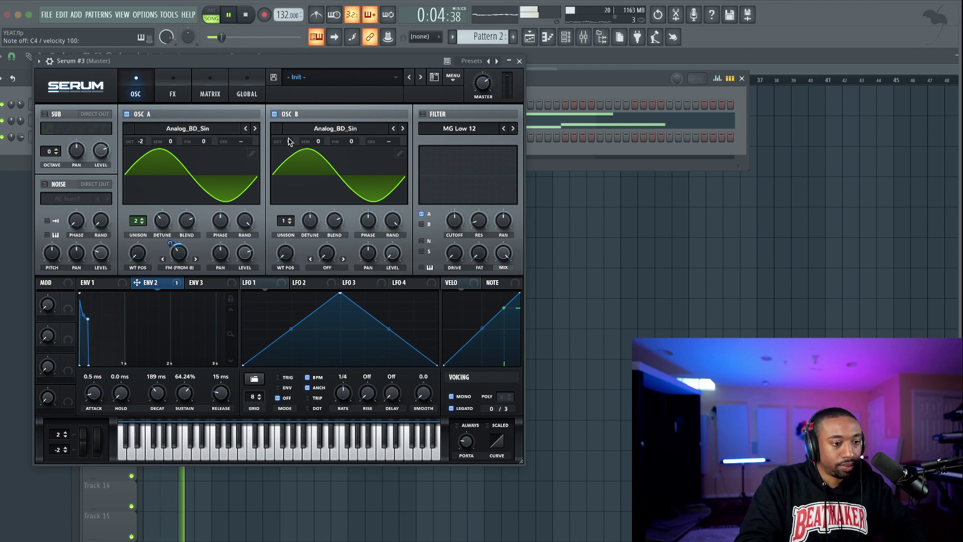
left_click_drag(289, 142, 288, 161)
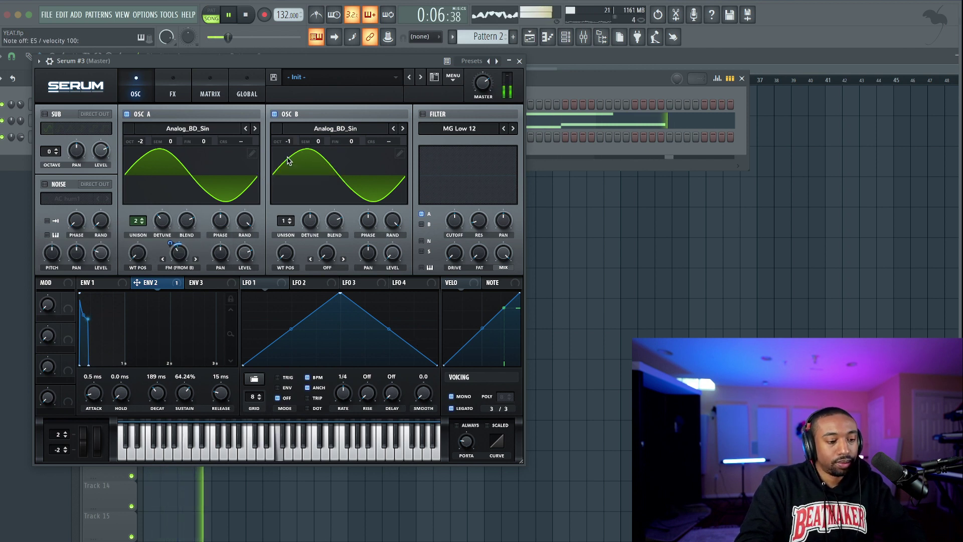
left_click(519, 61)
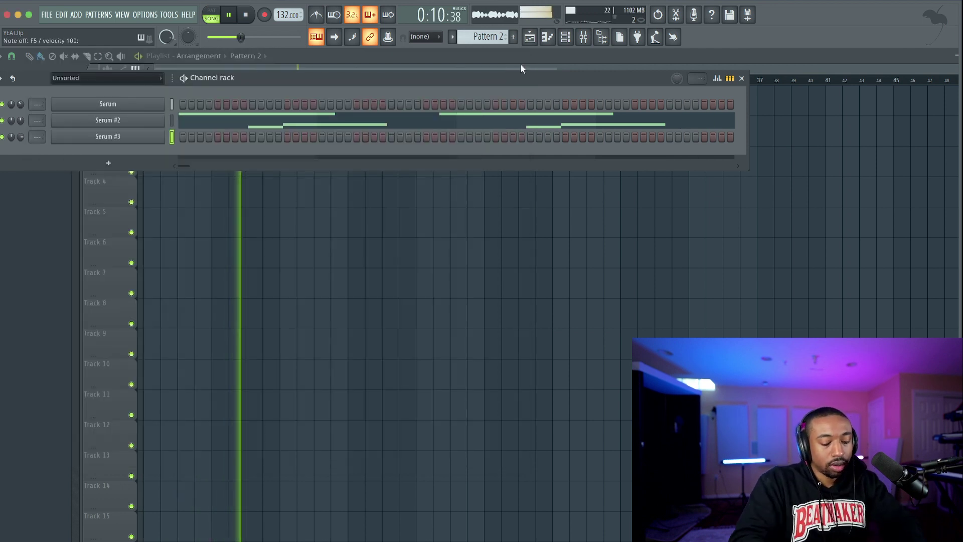
Switch to the empty Pattern 3 and record a short Serum #3 note phrase over the song as notes and automation
key("space")
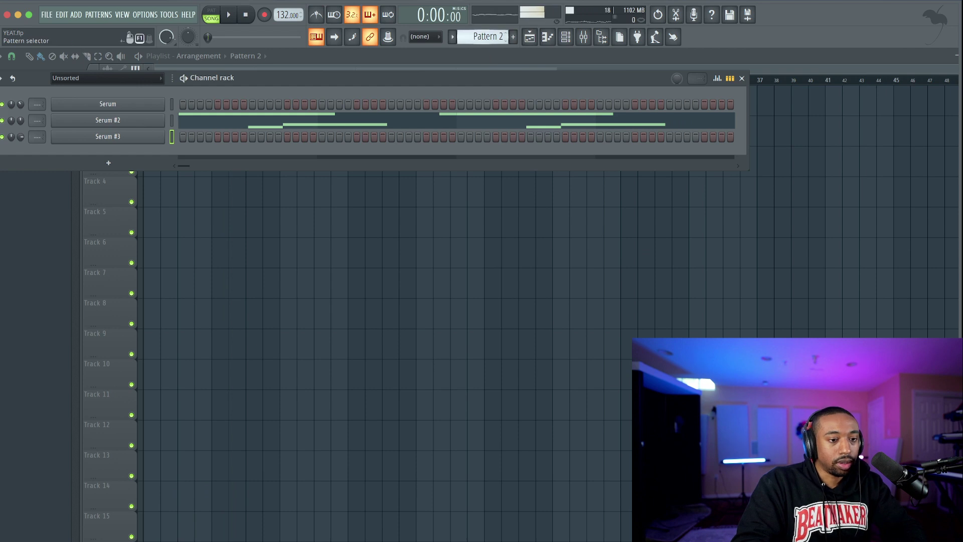
scroll(490, 38, "down", 1)
left_click(264, 15)
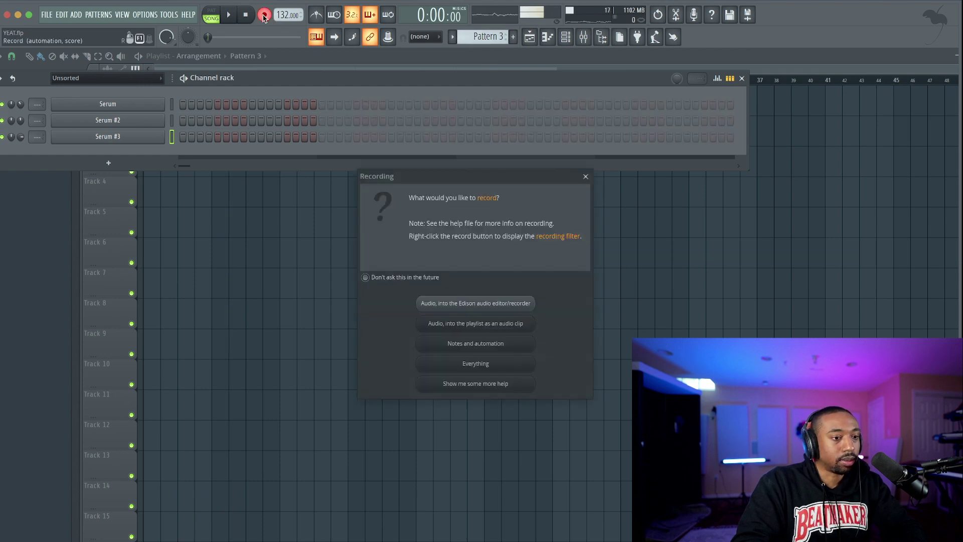
left_click(456, 342)
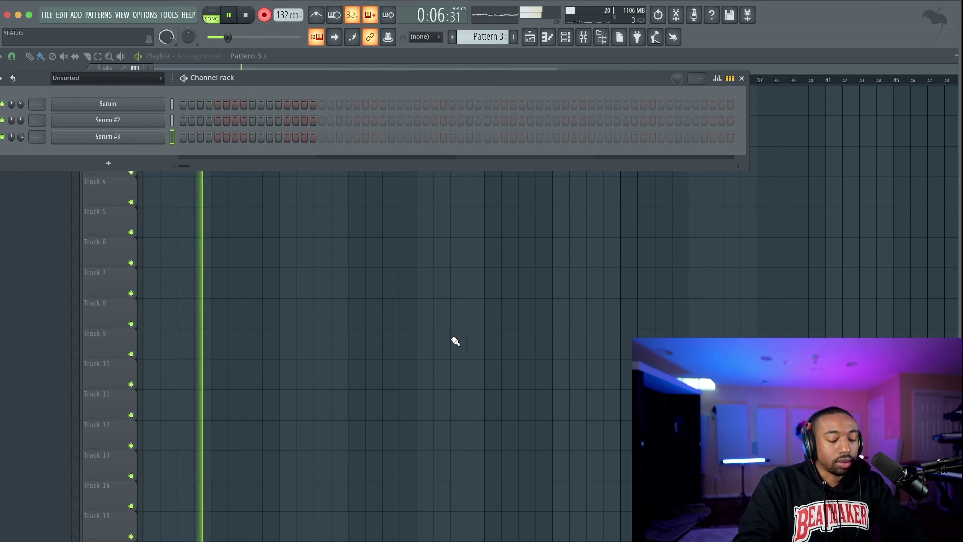
key("space")
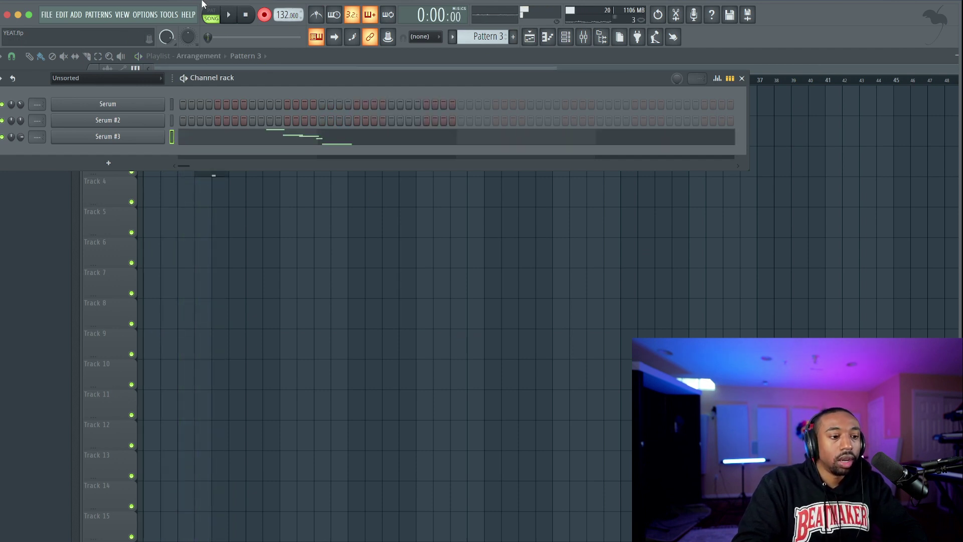
left_click(150, 15)
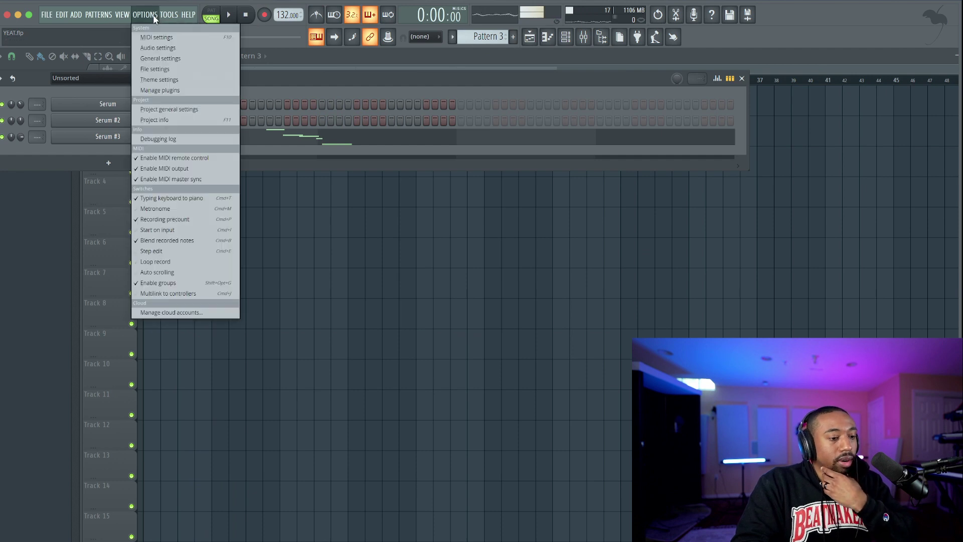
left_click(181, 198)
Hide the channel rack, open the recorded Pattern 3 clip's notes, and quantize them with the Default template
key("F6")
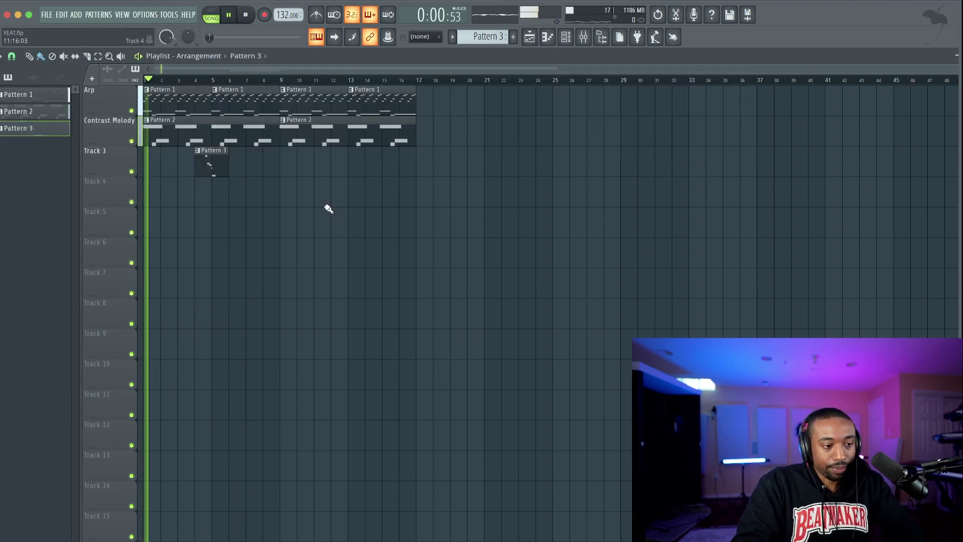
double_click(214, 166)
scroll(220, 170, "left", 3)
key("alt+q")
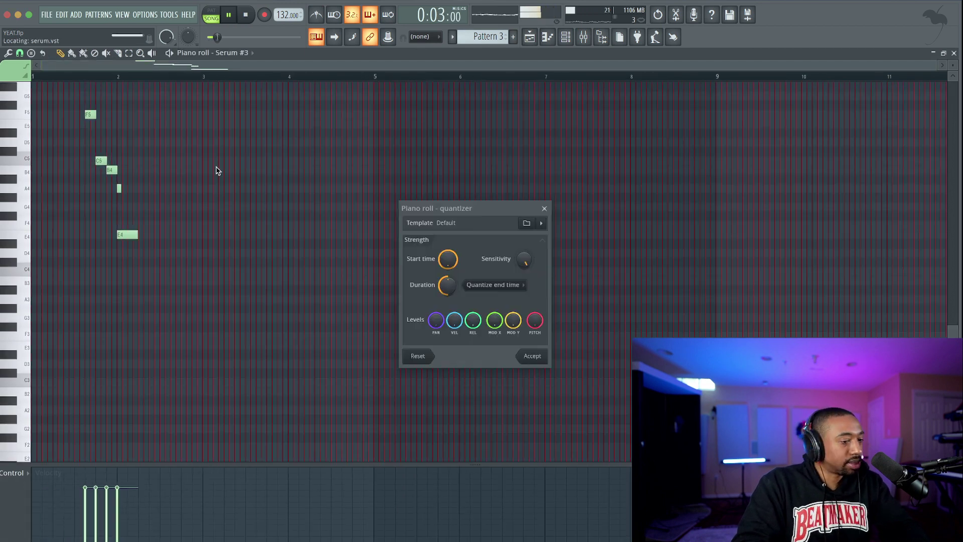
left_click(532, 355)
Delete the short A4 note at the start of bar 2
scroll(178, 275, "up", 3)
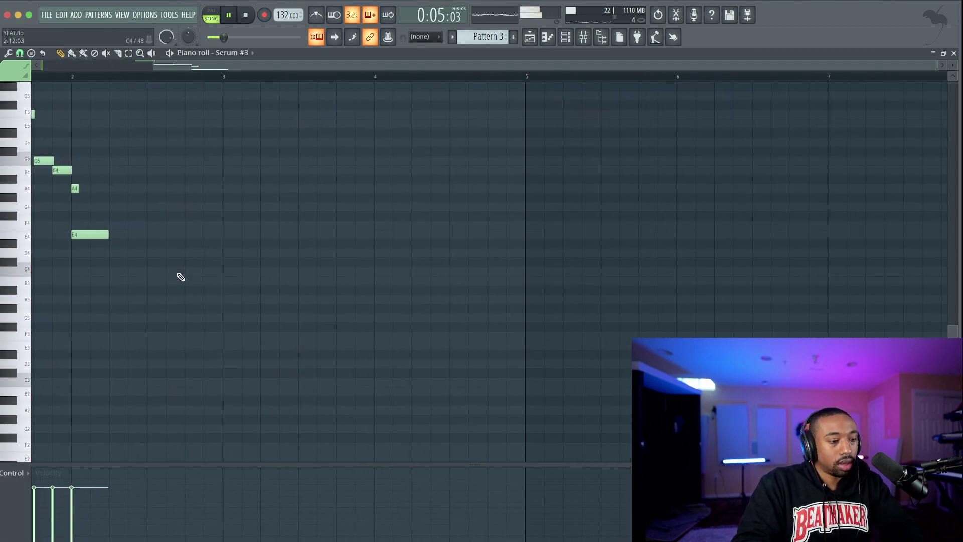
scroll(210, 253, "down", 1)
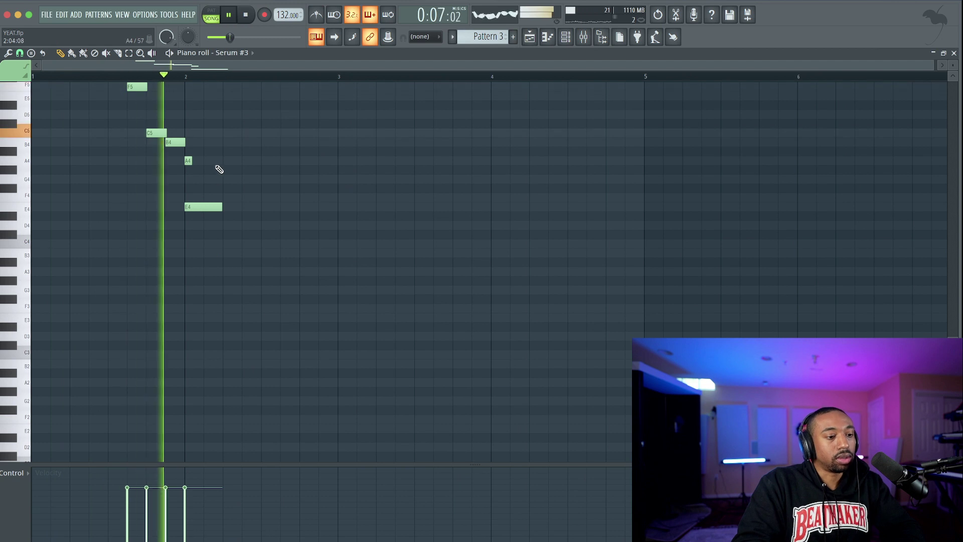
right_click(189, 160)
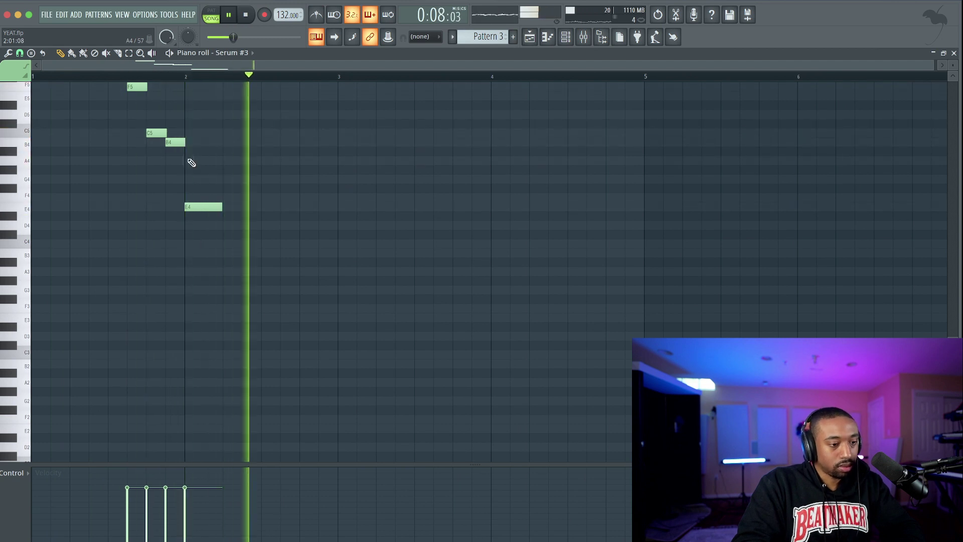
Place a second Pattern 3 clip at bar 8 on Track 3 and duplicate both clips to bars 13 and 17
left_click(566, 37)
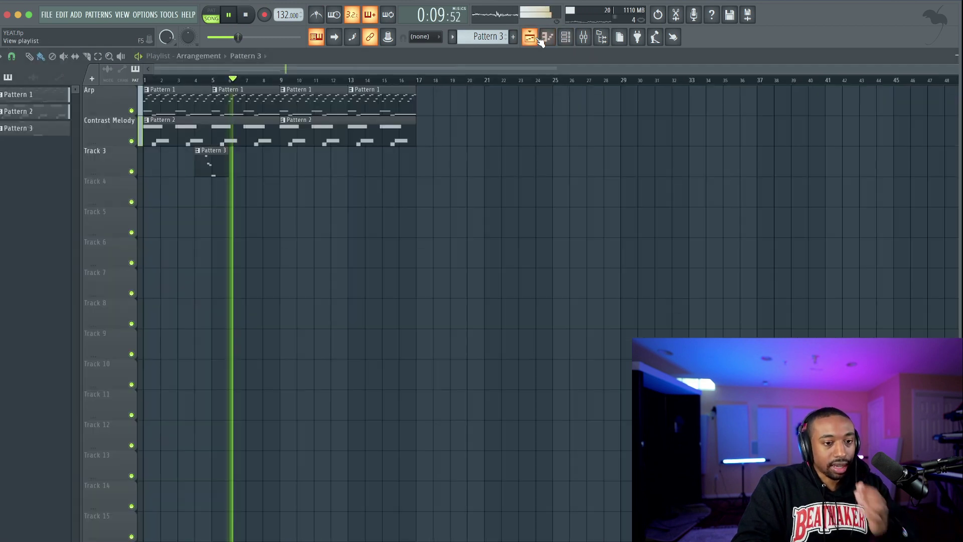
left_click(275, 166)
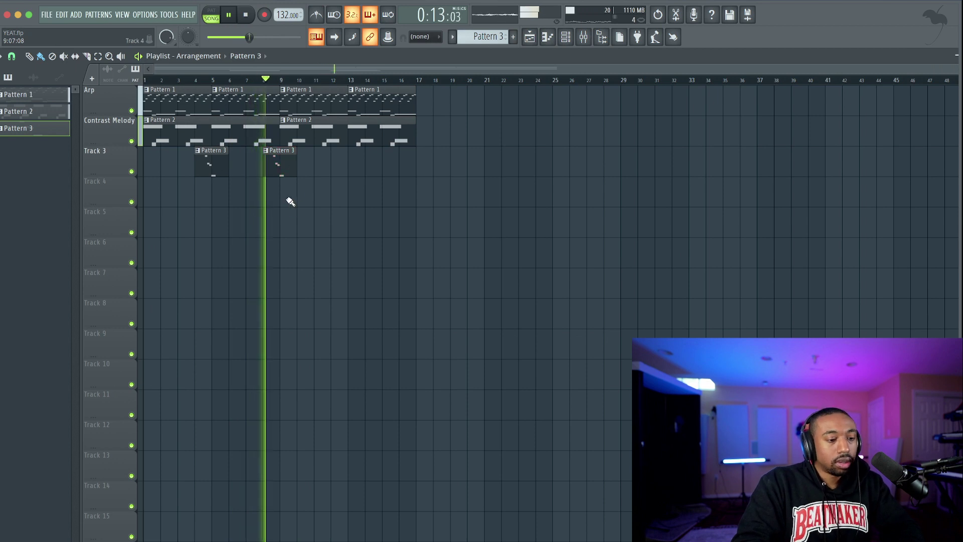
left_click(208, 167)
key("ctrl+b")
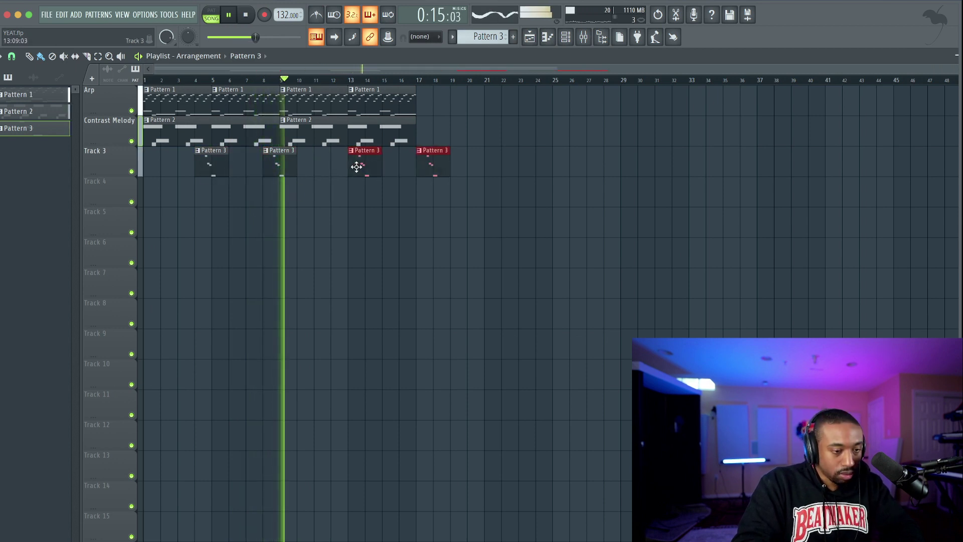
Move the last two Pattern 3 clips to bars 12 and 16, trim the final one to end at bar 17, and save the project
key("ctrl+s")
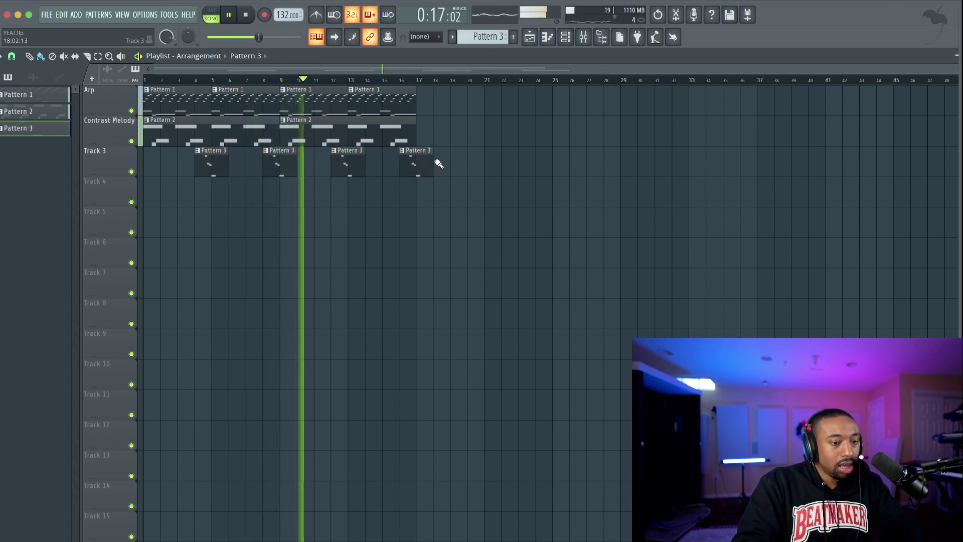
left_click_drag(429, 161, 416, 161)
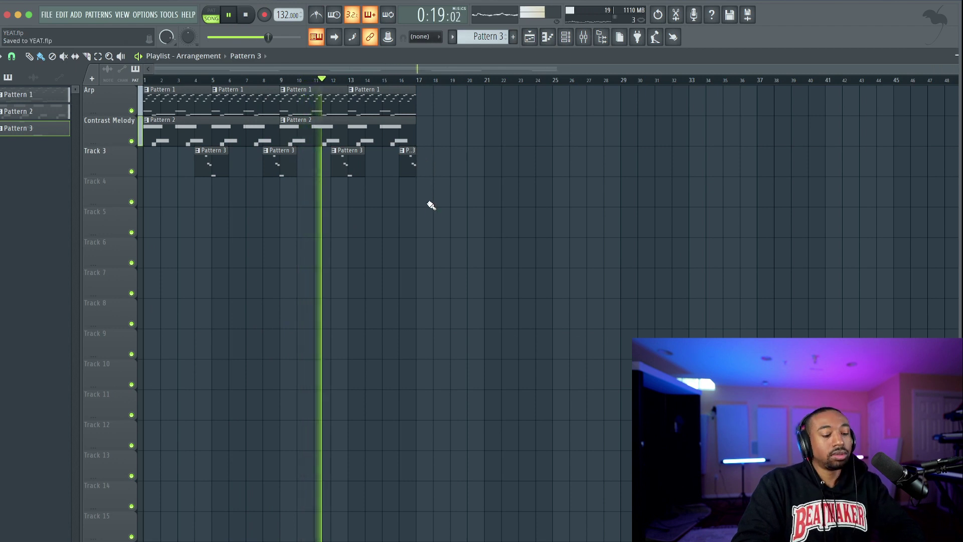
Turn on the metronome, show the channel rack with the sample browser, and stop the song
left_click(316, 16)
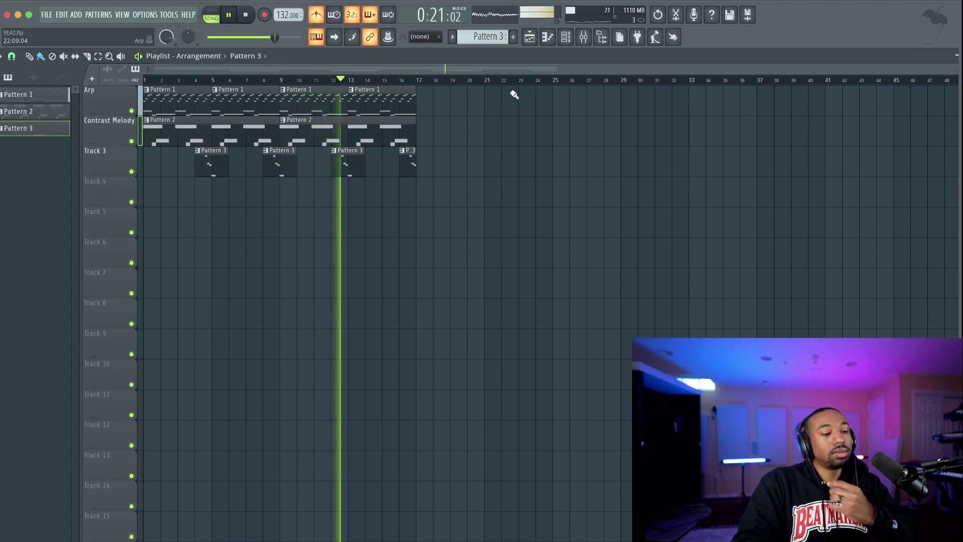
left_click(566, 38)
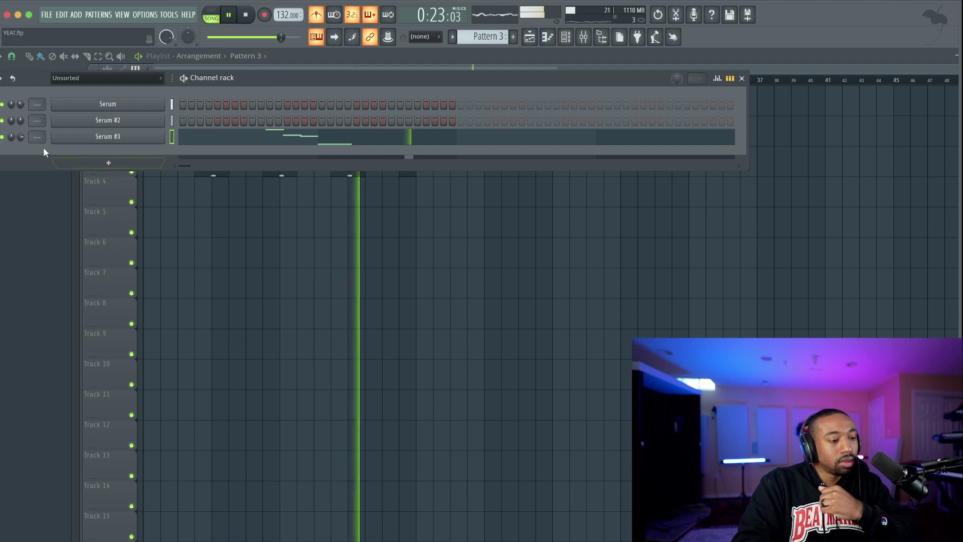
left_click(601, 38)
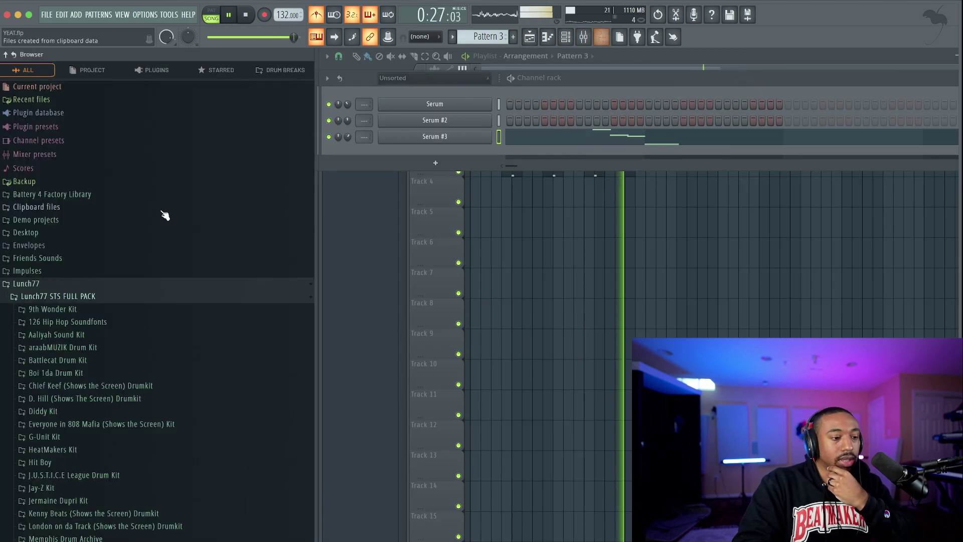
key("space")
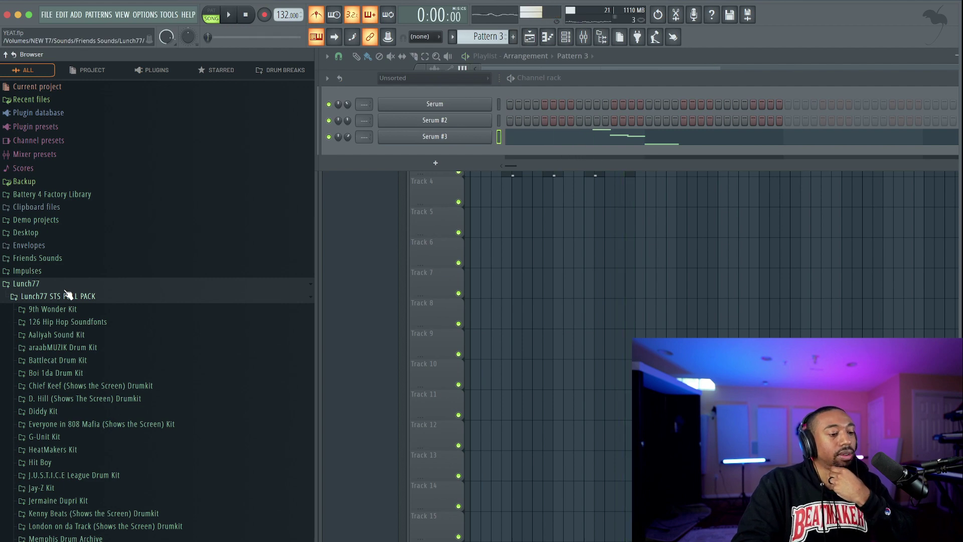
Find The Lunch77 Metro Boomin Drumkit in the Lunch77 STS FULL PACK and open its Snares folder
scroll(76, 301, "down", 10)
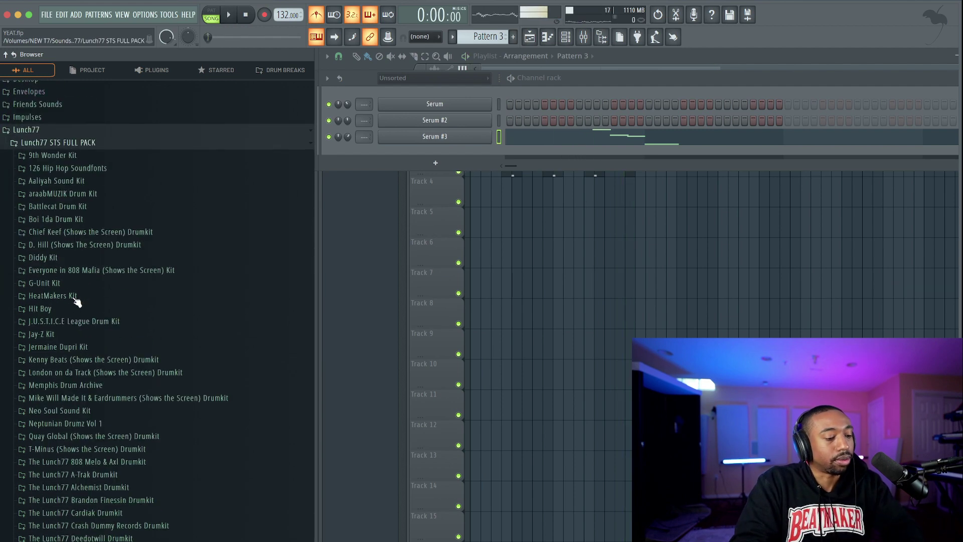
key("space")
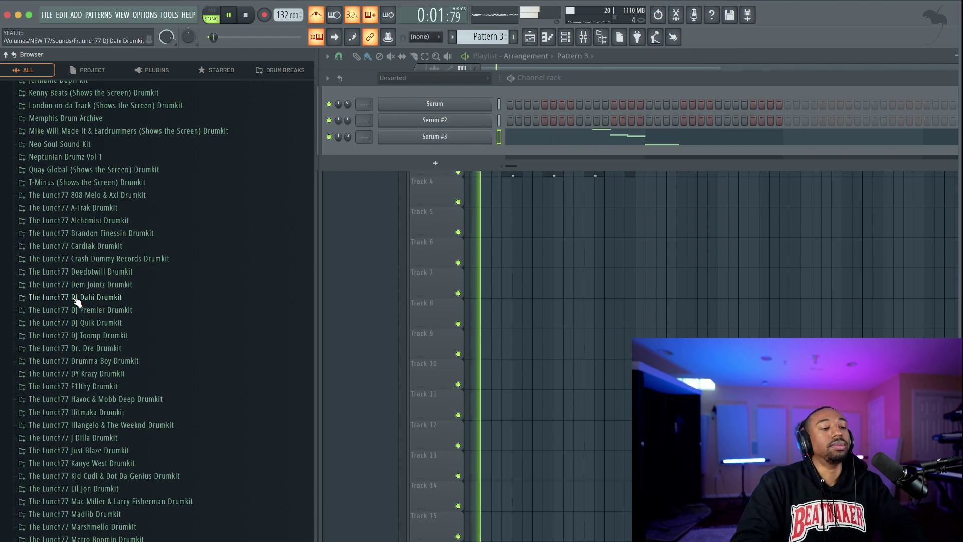
key("space")
scroll(77, 301, "down", 4)
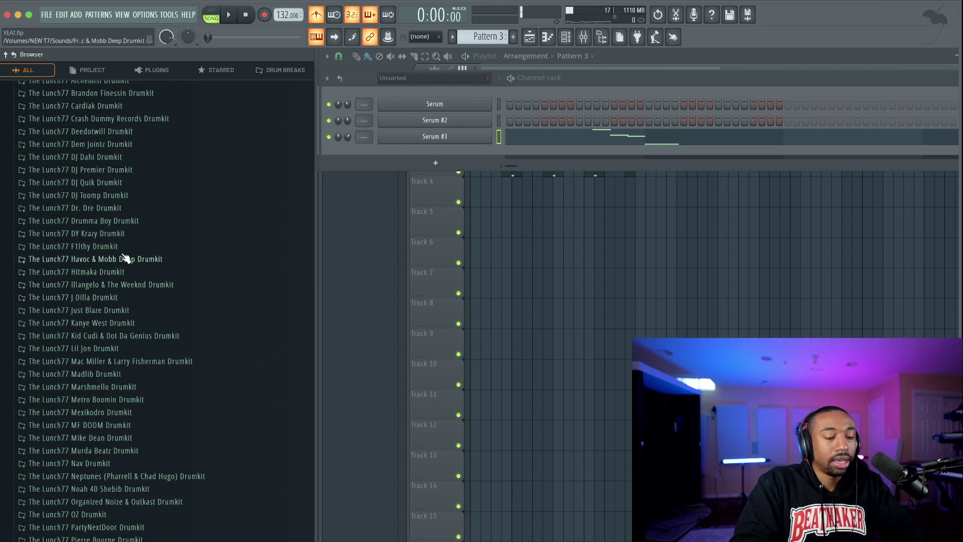
scroll(194, 253, "down", 4)
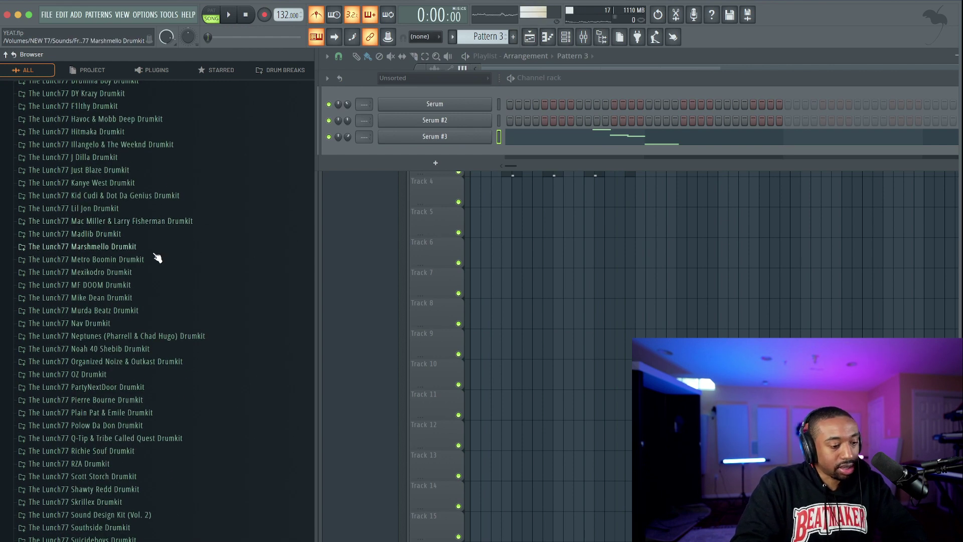
key("space")
scroll(156, 258, "down", 7)
scroll(151, 263, "up", 2)
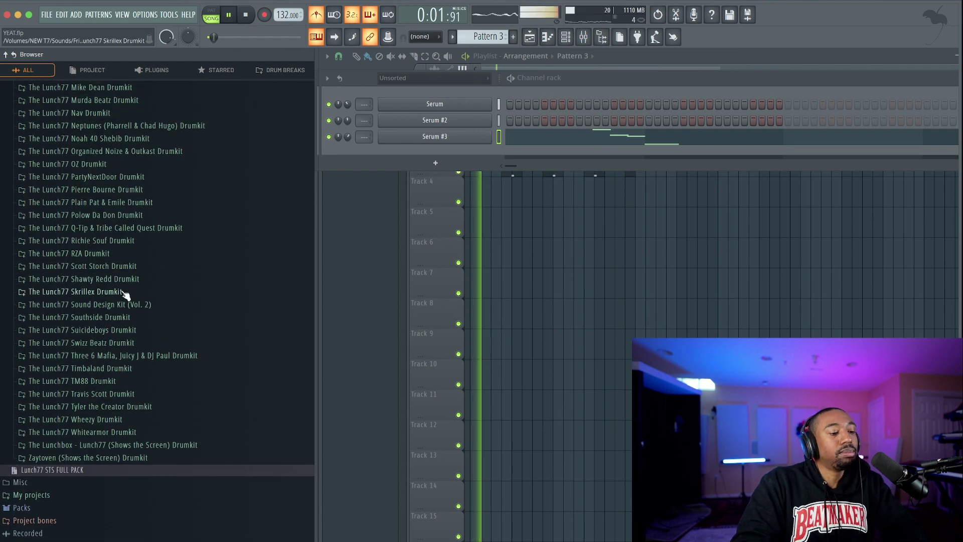
scroll(124, 210, "up", 3)
left_click(118, 162)
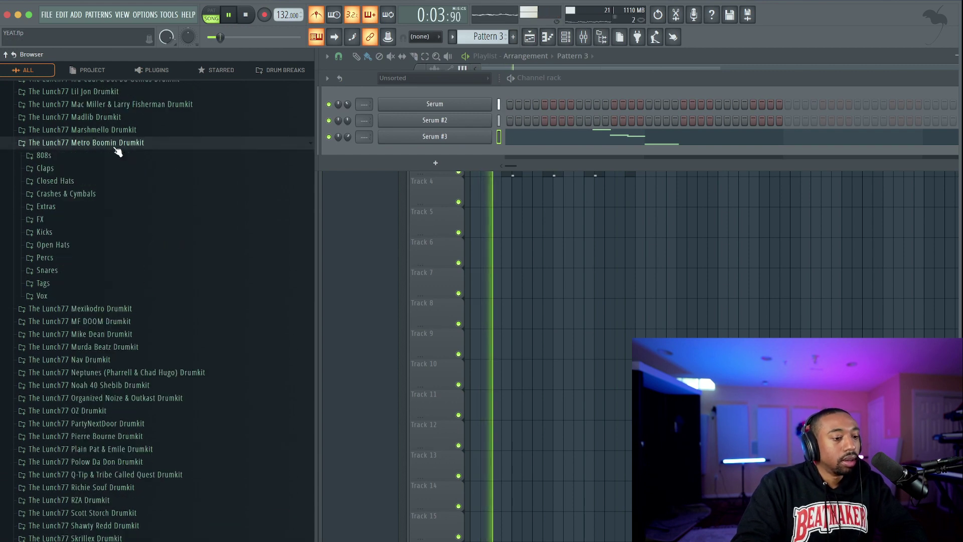
left_click(80, 271)
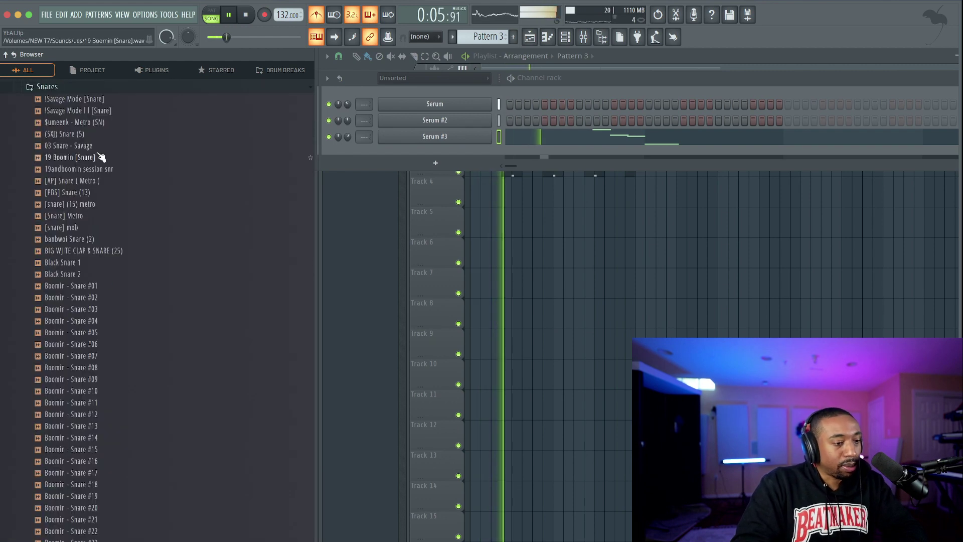
Audition the first three snares and load $umeenk - Metro (SN) into a new channel, closing its sampler window
left_click(100, 100)
left_click(100, 111)
left_click(99, 123)
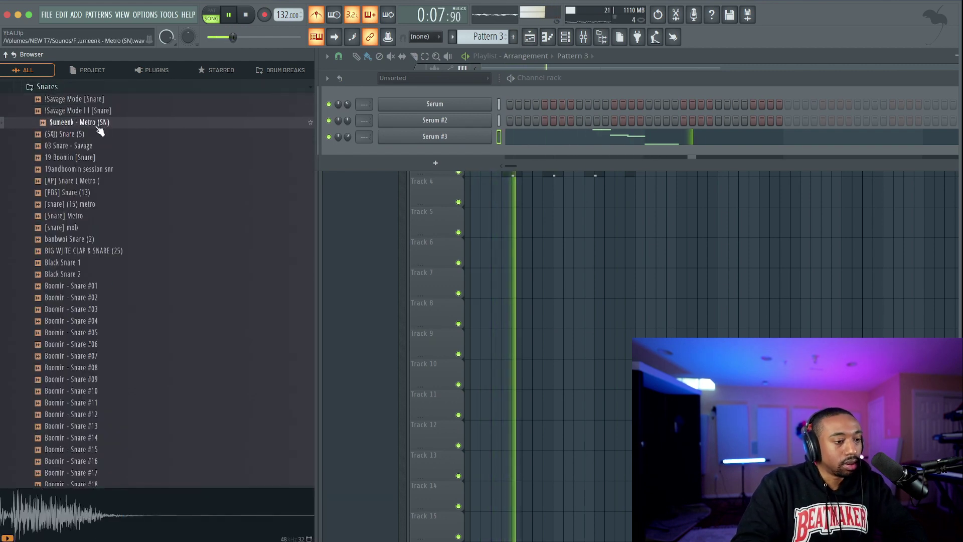
right_click(99, 126)
left_click(111, 137)
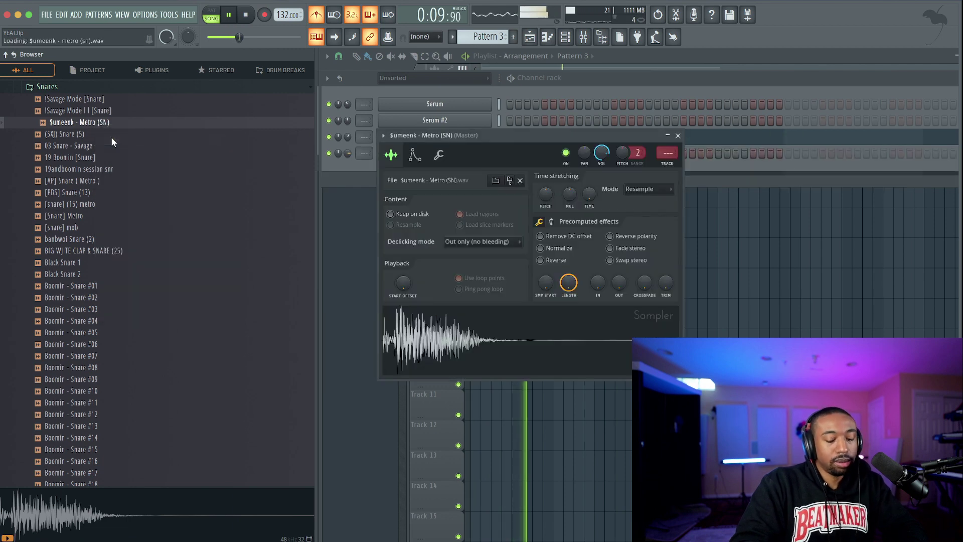
left_click(678, 136)
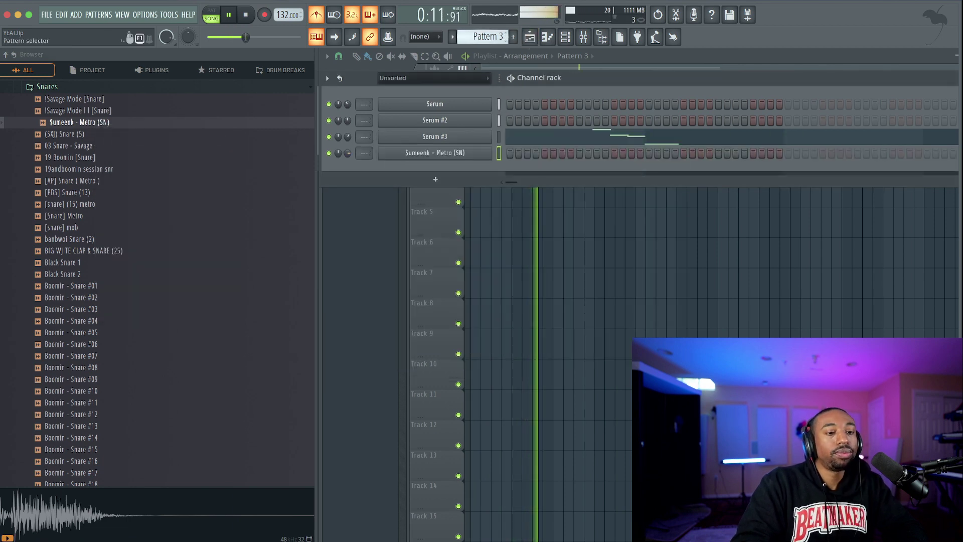
Switch to the empty Pattern 4, place a snare hit on the ninth step of each of four bars, and return to the playlist
left_click_drag(485, 36, 485, 31)
key("space")
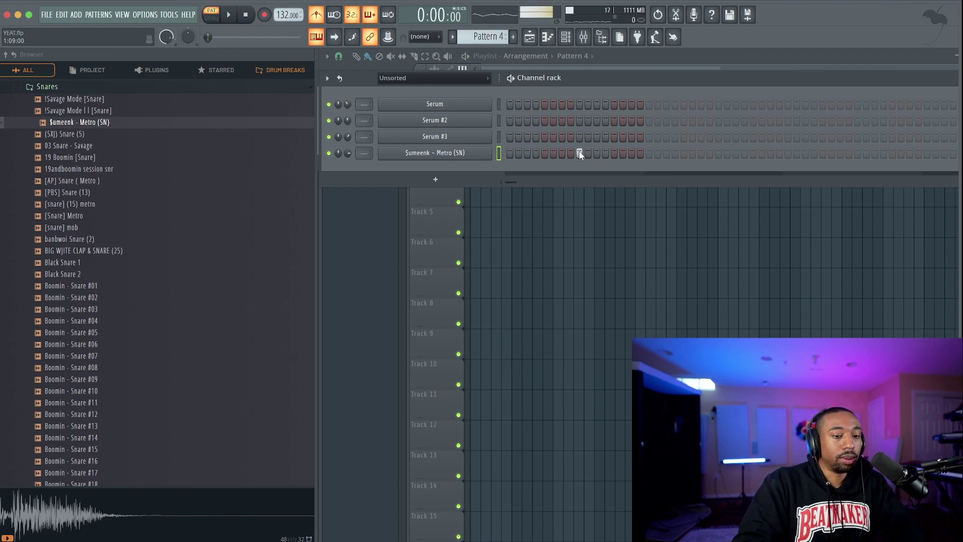
left_click(718, 153)
left_click(856, 155)
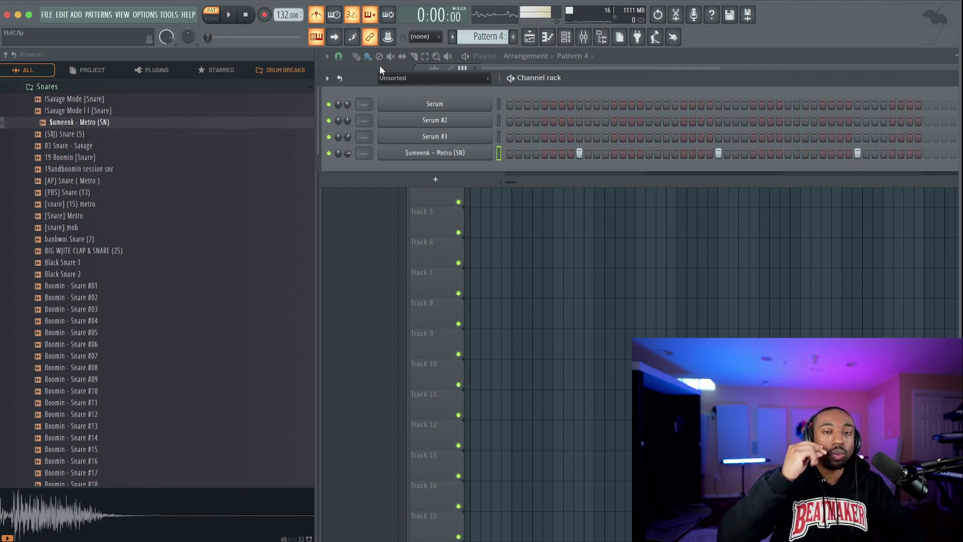
key("space")
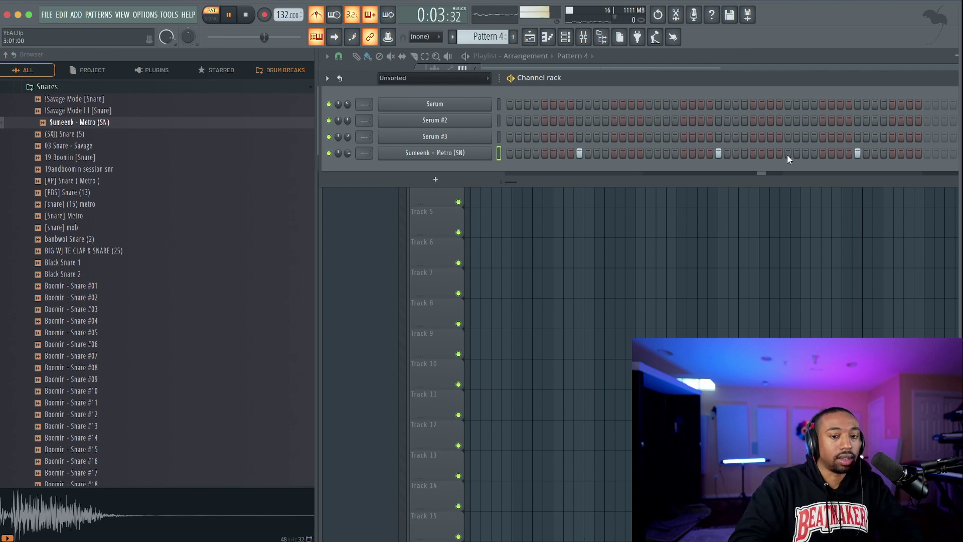
left_click(603, 37)
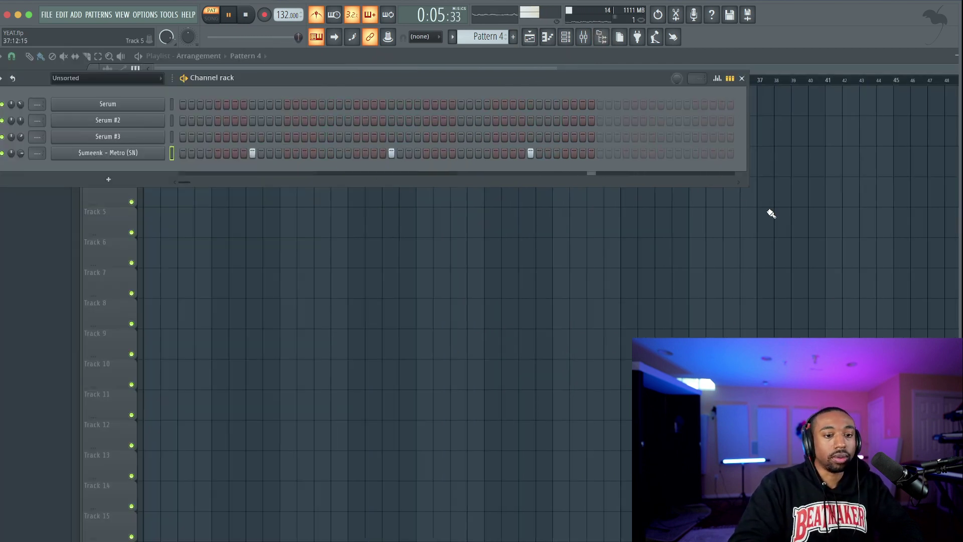
key("F6")
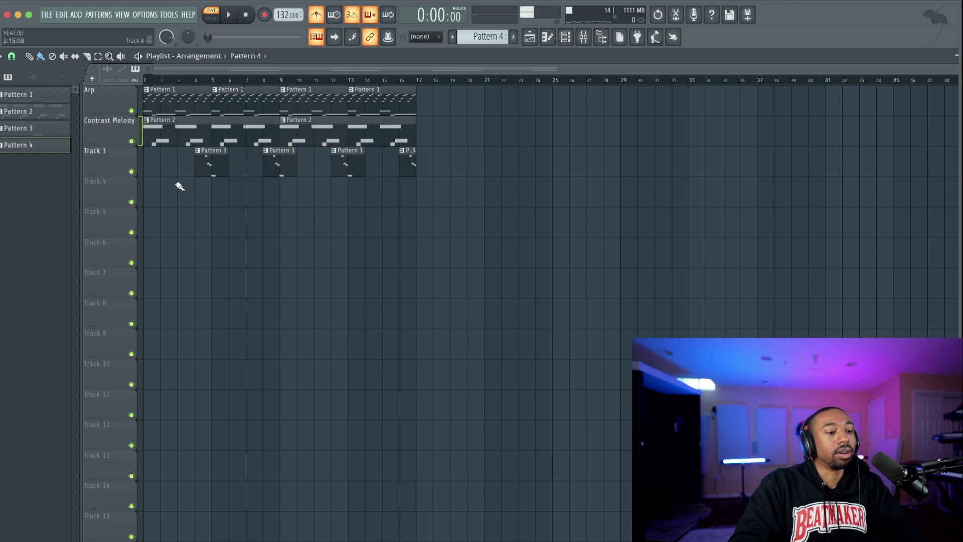
Place a Pattern 4 clip at bar 1 on Track 4 and play the song with the metronome turned off
left_click(159, 186)
left_click(228, 16)
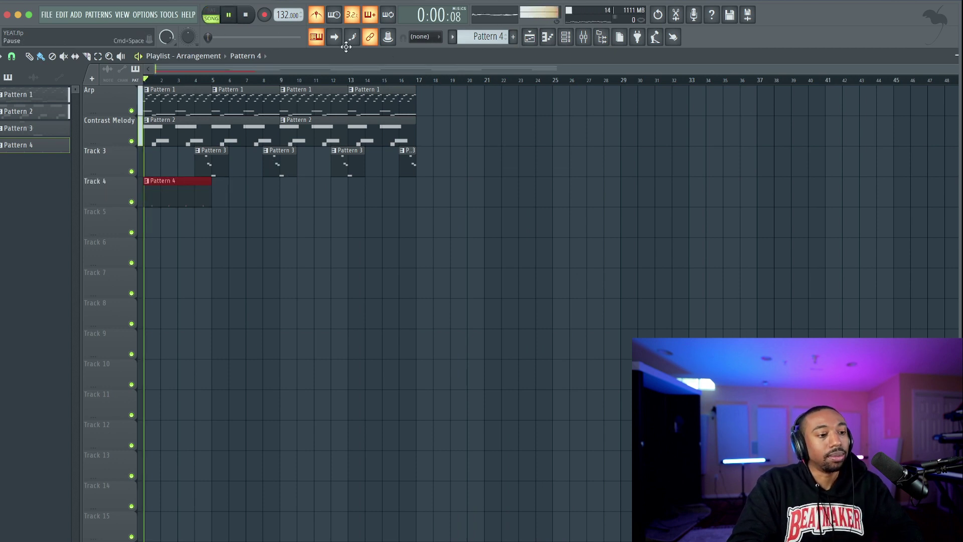
key("F6")
left_click(317, 16)
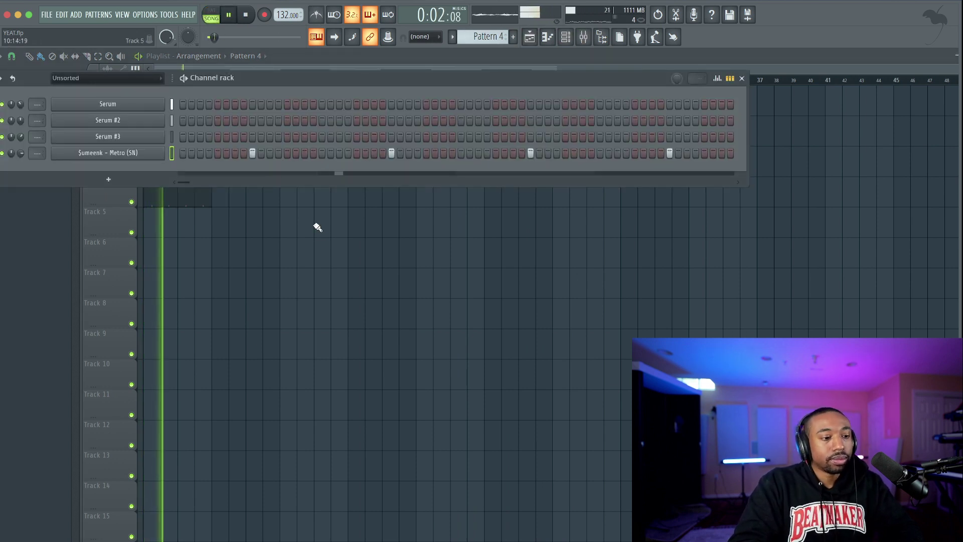
key("F6")
Mute the Insert 7 track in the mixer and close the mixer
left_click(584, 39)
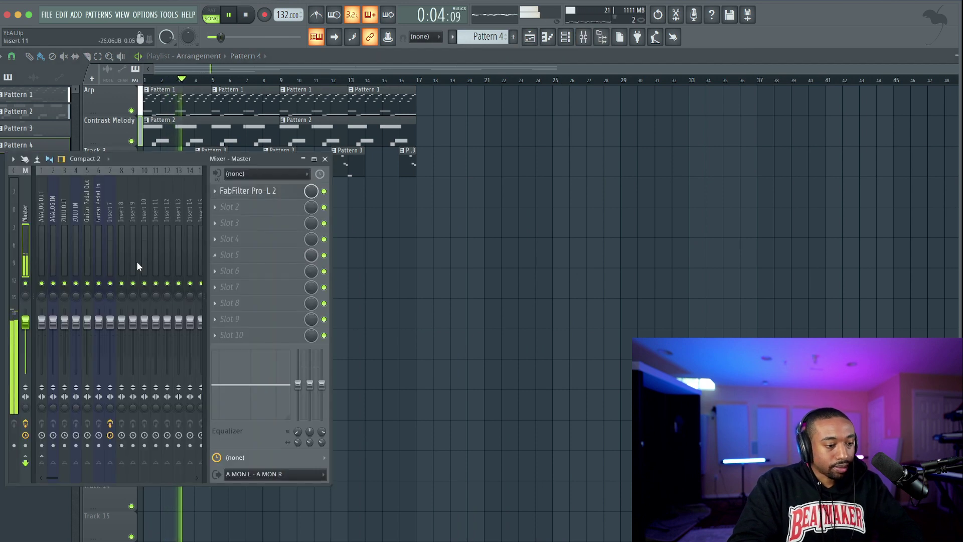
left_click(110, 283)
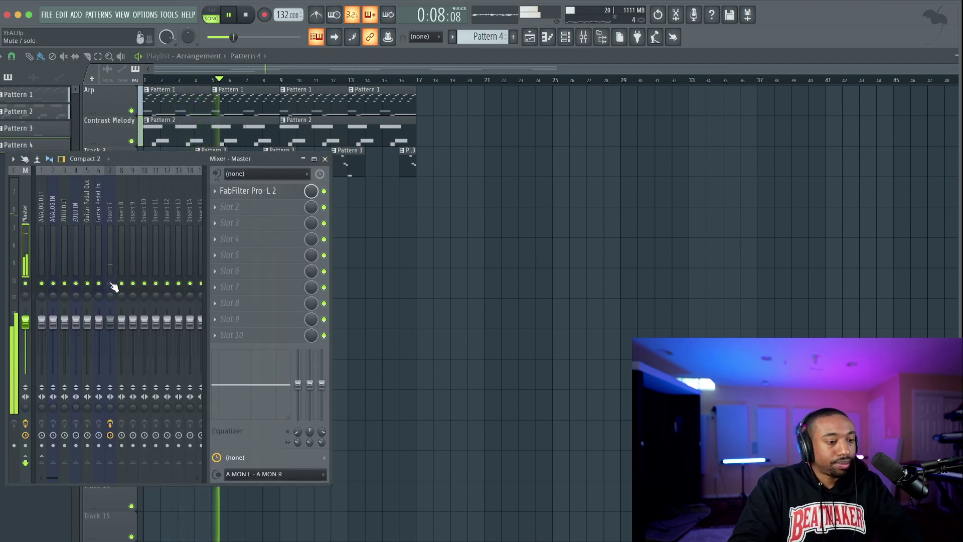
left_click(326, 160)
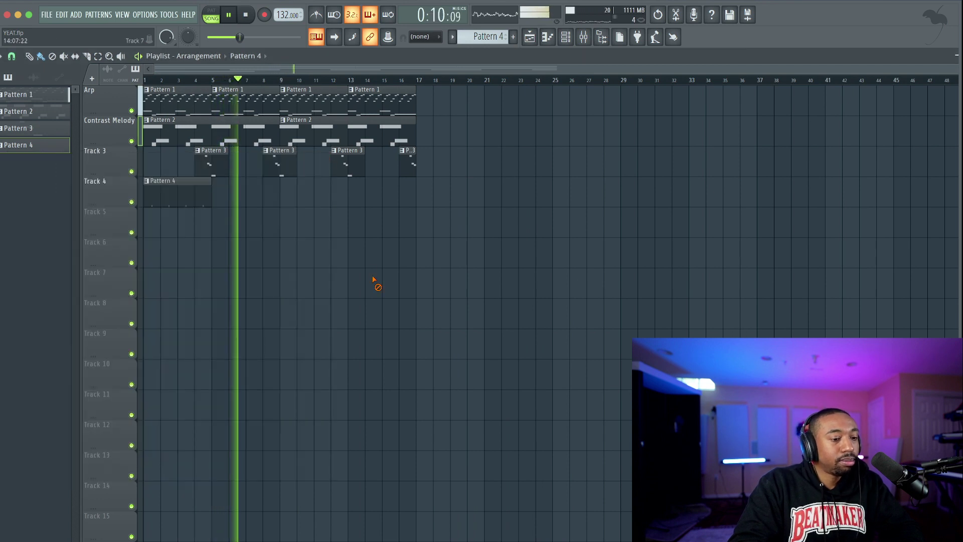
Duplicate the Pattern 4 clip three times along Track 4 to fill it up to bar 17, and play the song
left_click(163, 198)
key("space")
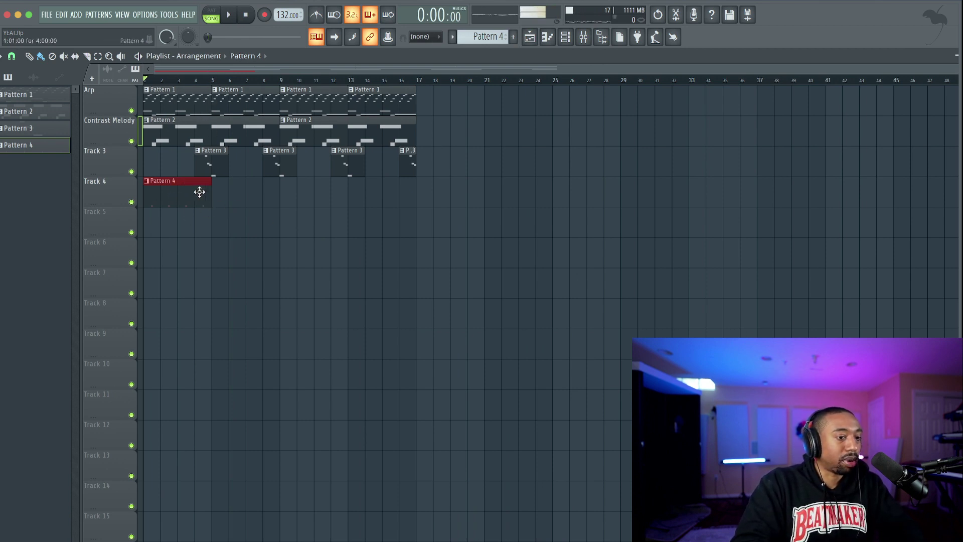
key("ctrl+b")
key("ctrl+b")
key("ctrl+b")
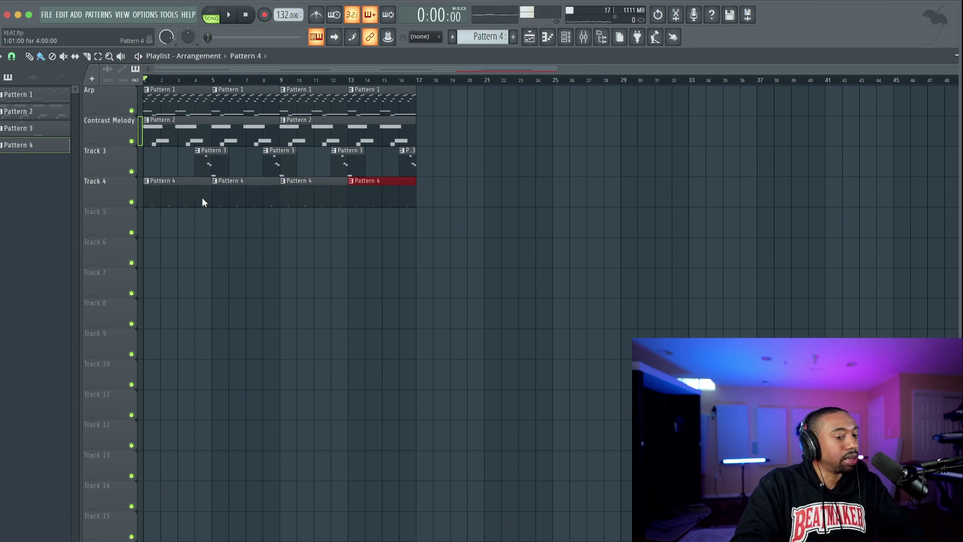
left_click(202, 197)
key("space")
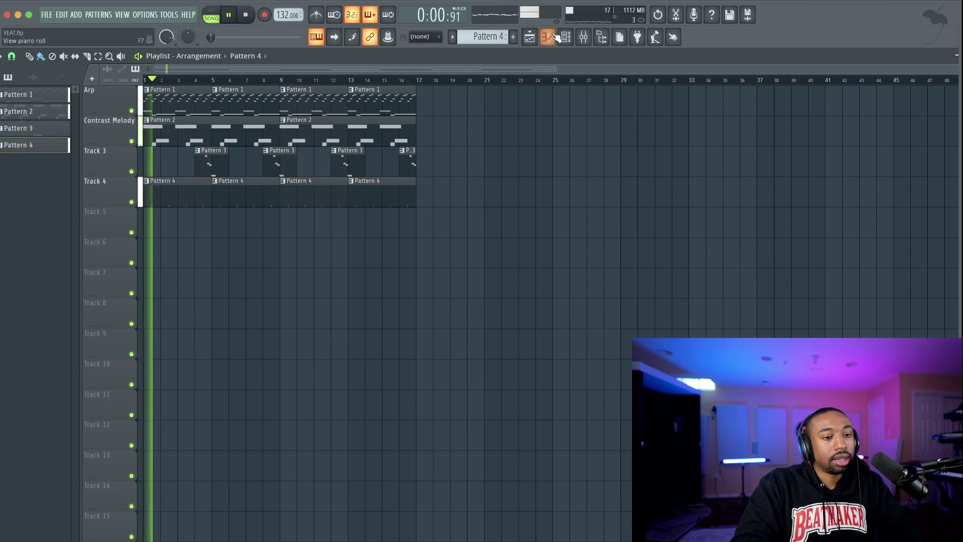
Load the [PBS] Lex hat sample from the Metro Boomin kit's Closed Hats folder into a new channel and close its sampler window
left_click(573, 38)
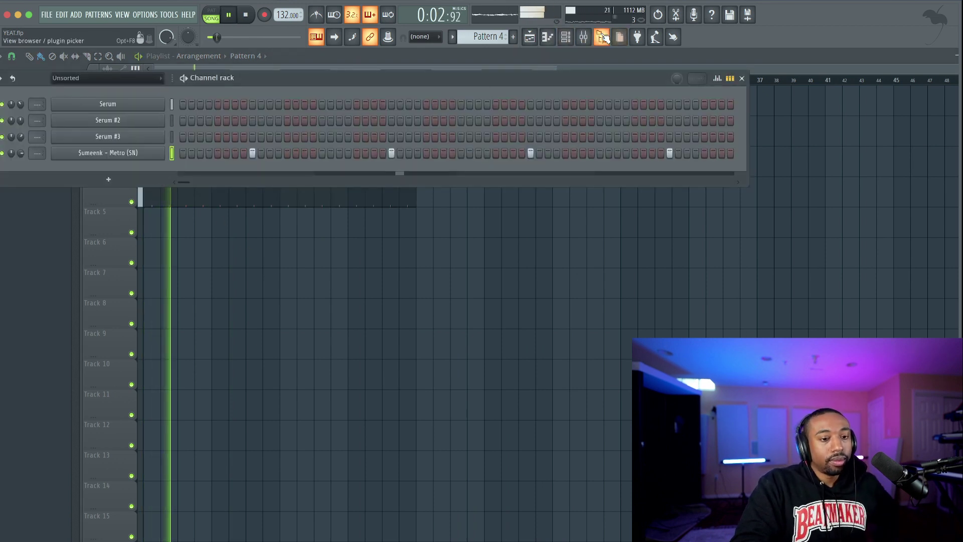
left_click(601, 37)
scroll(79, 248, "up", 4)
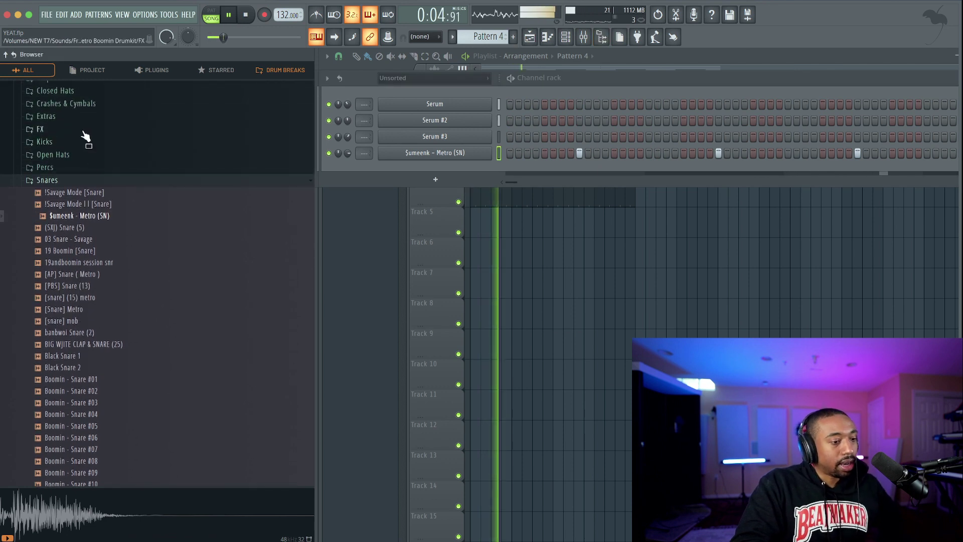
scroll(78, 136, "up", 2)
left_click(70, 159)
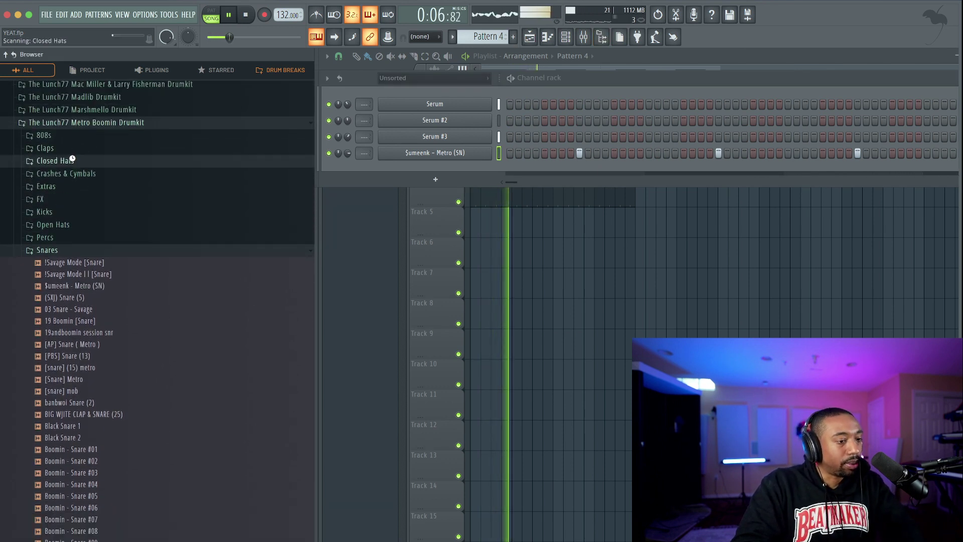
left_click(85, 124)
right_click(85, 125)
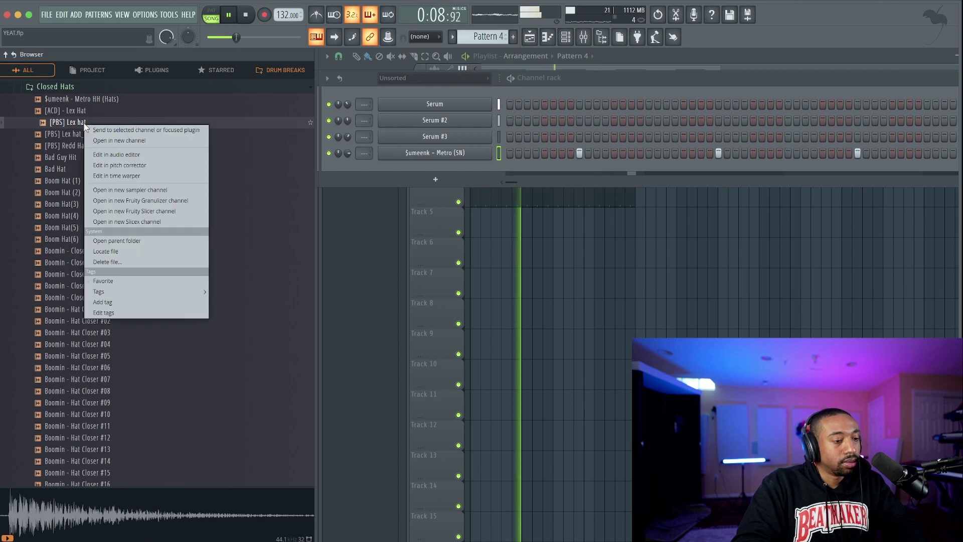
left_click(94, 140)
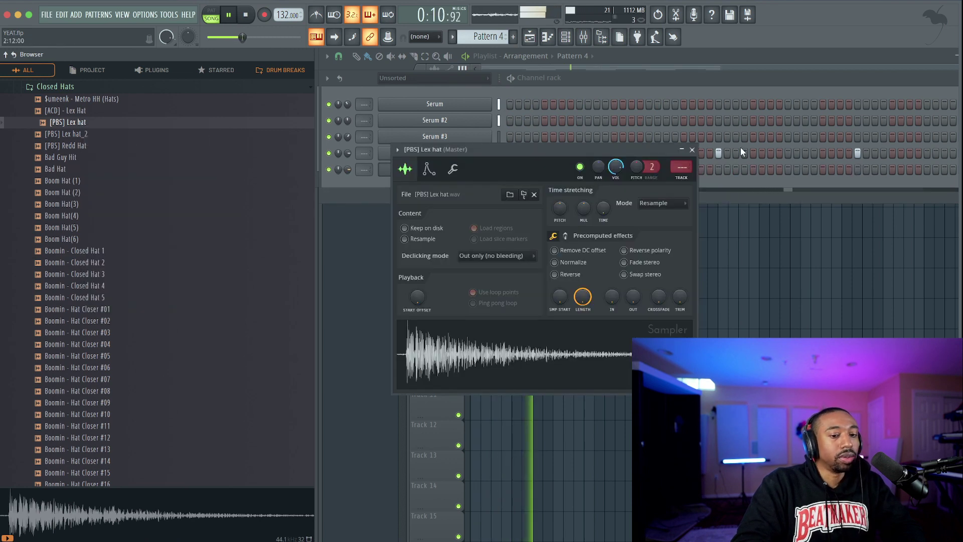
left_click(693, 149)
Fill every second step of the [PBS] Lex hat channel in Pattern 4, hide the channel rack and play the song
key("space")
right_click(484, 173)
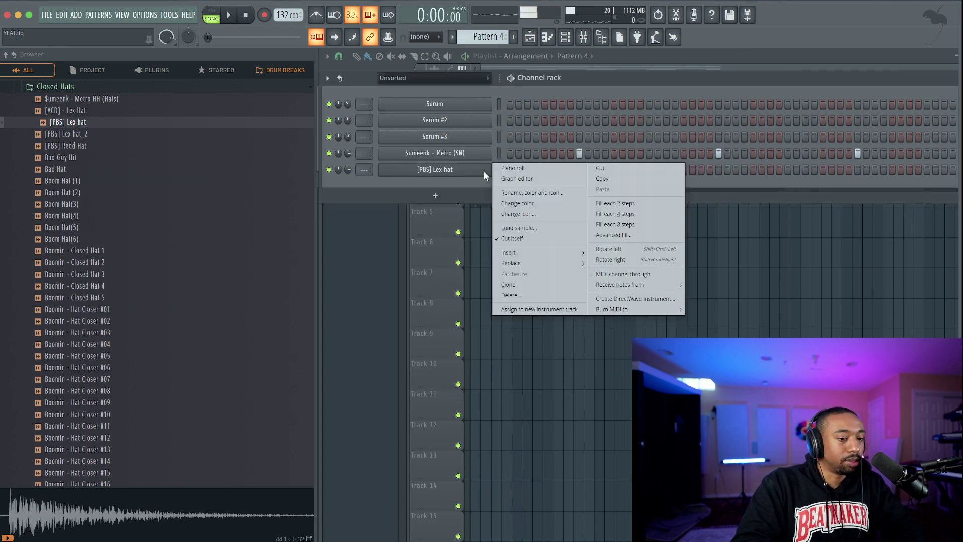
left_click(631, 213)
key("F6")
key("space")
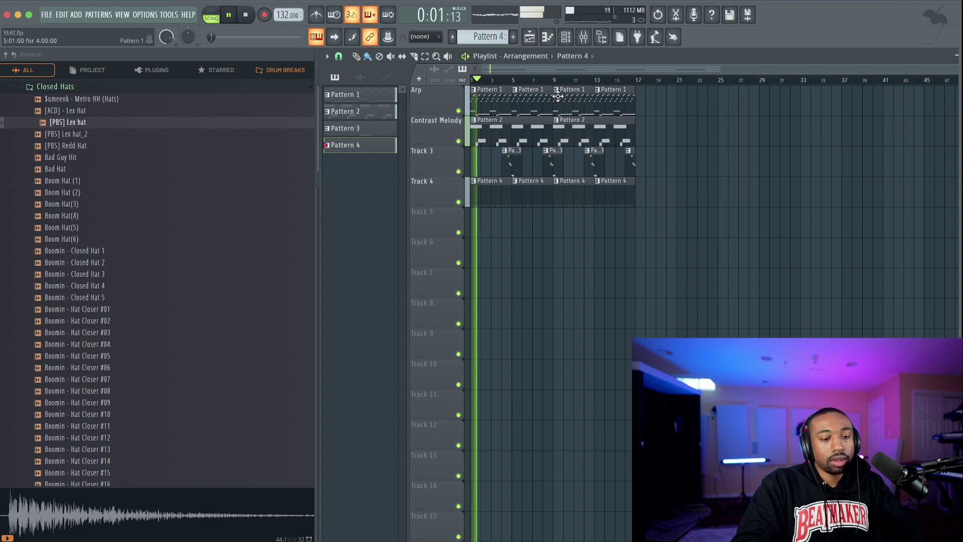
Lower the [PBS] Lex hat channel volume to 59% and close the channel rack
left_click(566, 37)
left_click_drag(347, 170, 347, 182)
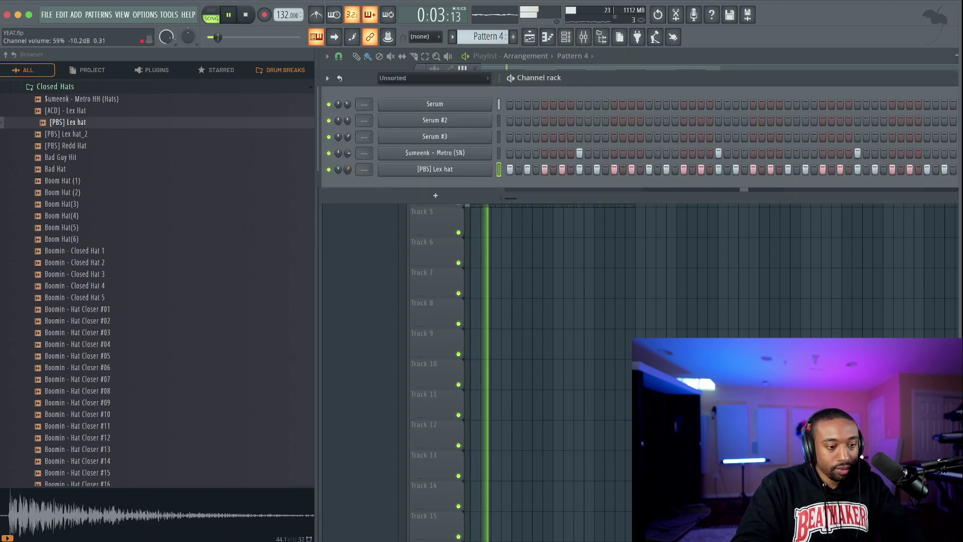
right_click(544, 272)
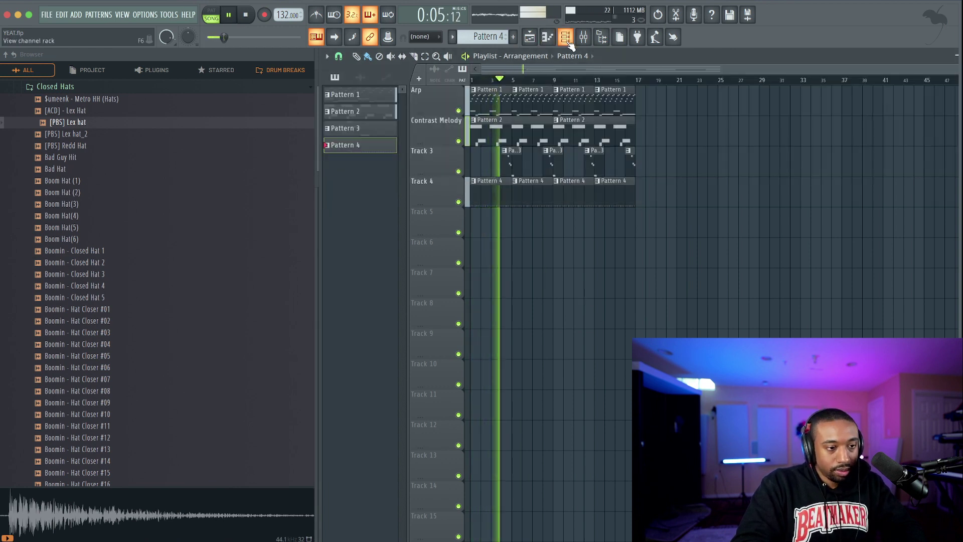
Load the 808 (8) Sizzle sample from the Metro Boomin kit's 808s folder into a new channel and close its sampler window
scroll(225, 134, "up", 3)
left_click(119, 133)
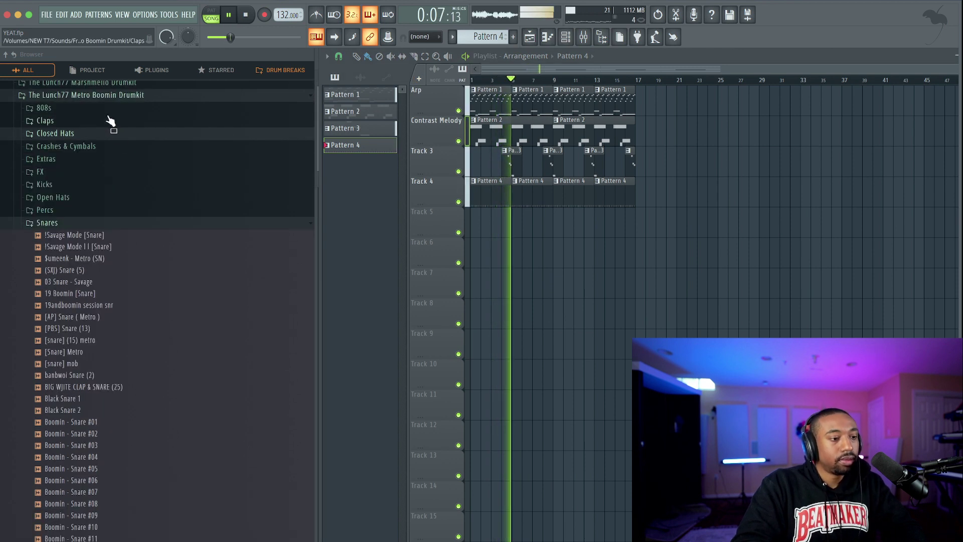
left_click(108, 109)
scroll(112, 116, "up", 1)
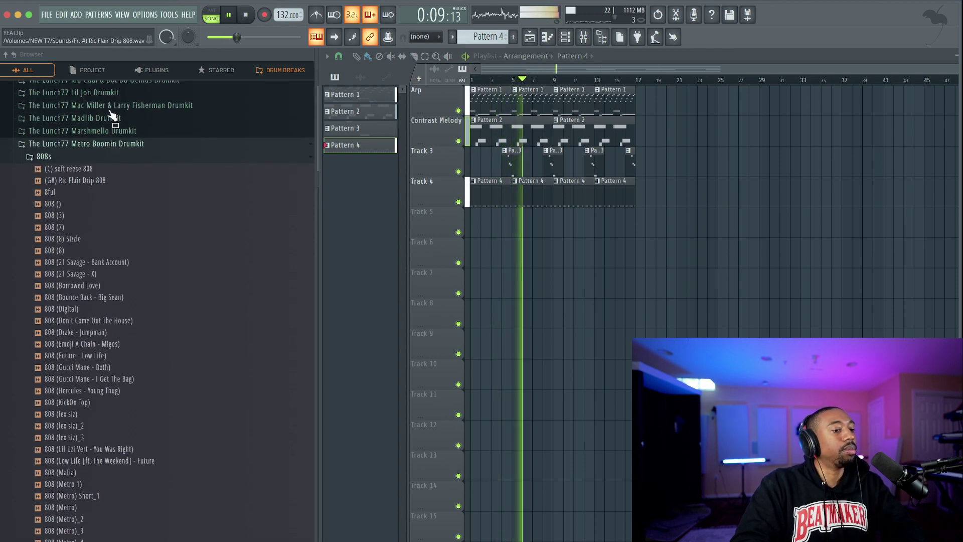
left_click(109, 229)
left_click(105, 240)
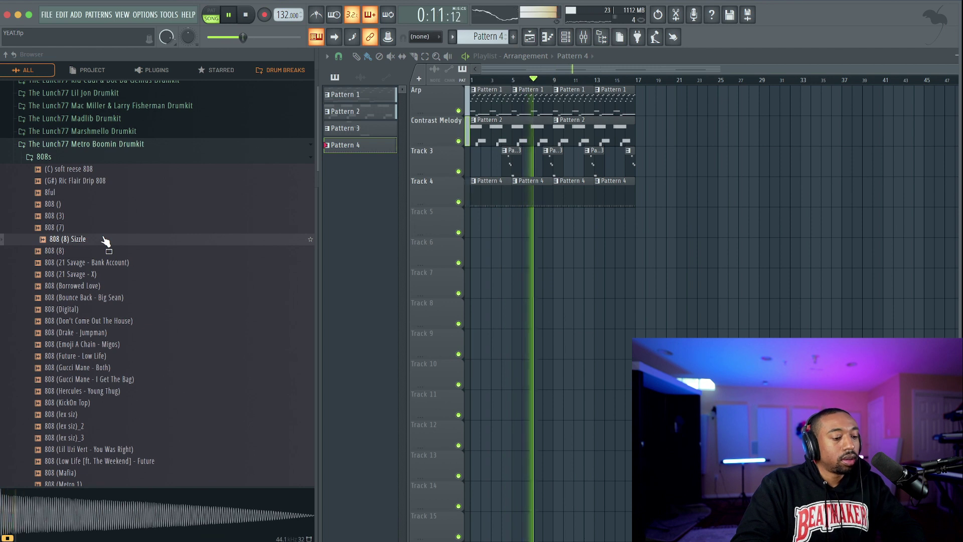
right_click(104, 241)
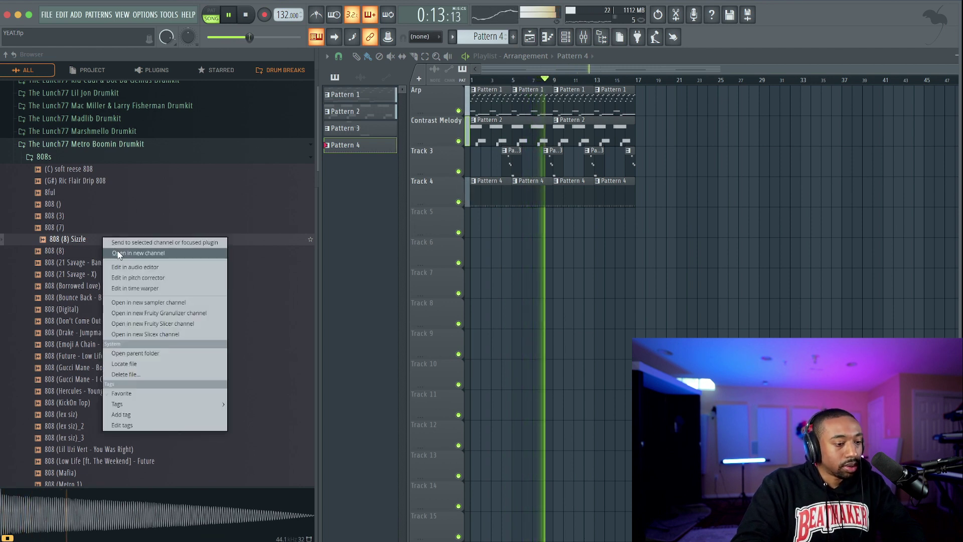
left_click(119, 253)
key("z")
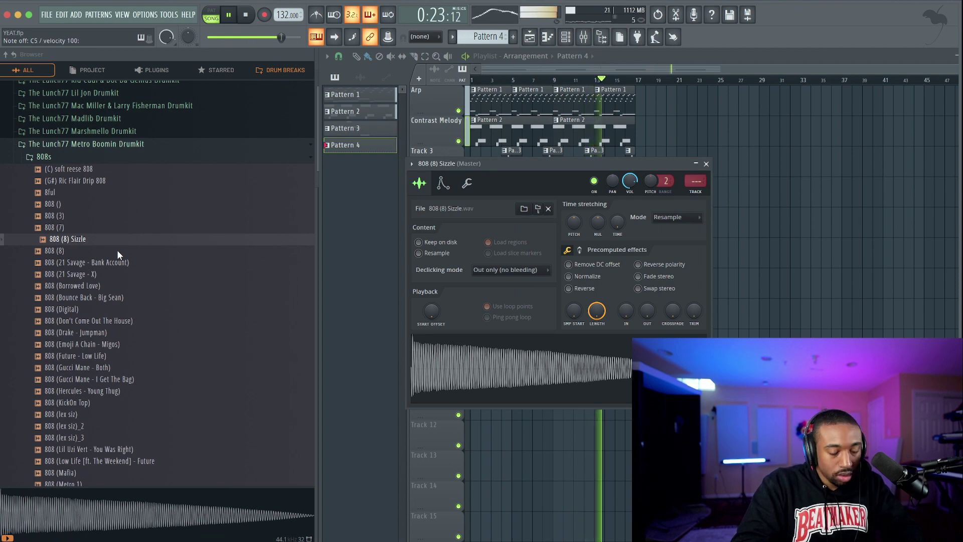
left_click(705, 164)
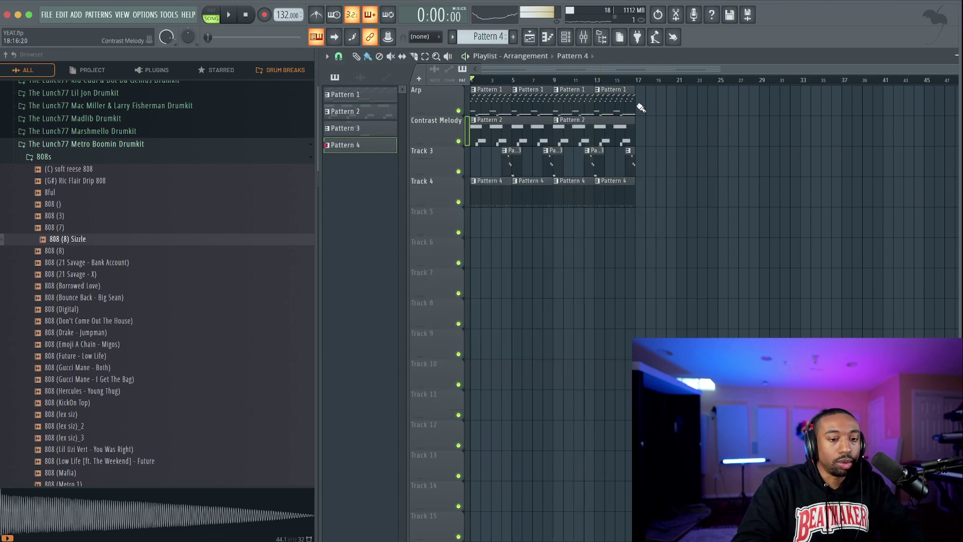
Create a new empty pattern, Pattern 5, for the 808 (8) Sizzle channel
left_click(575, 40)
right_click(451, 191)
left_click(470, 204)
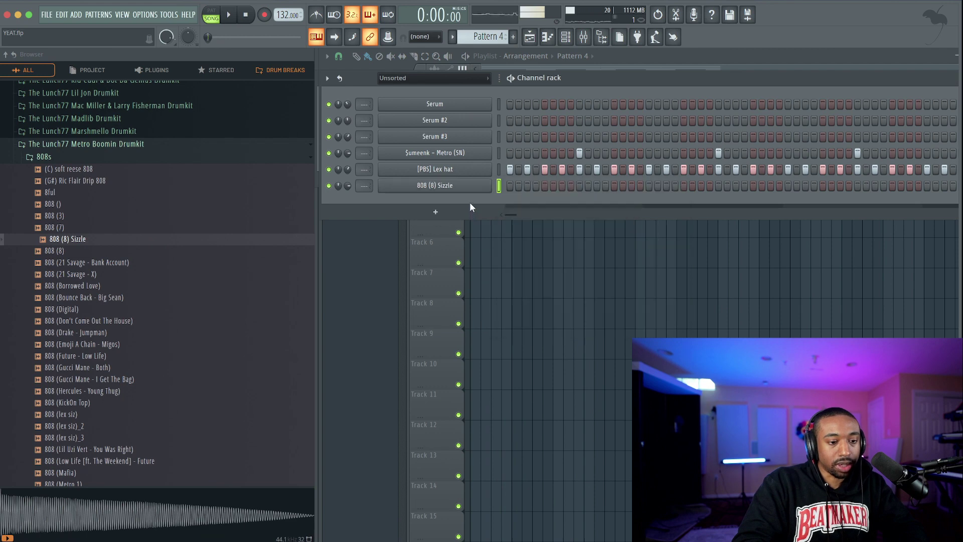
left_click(513, 37)
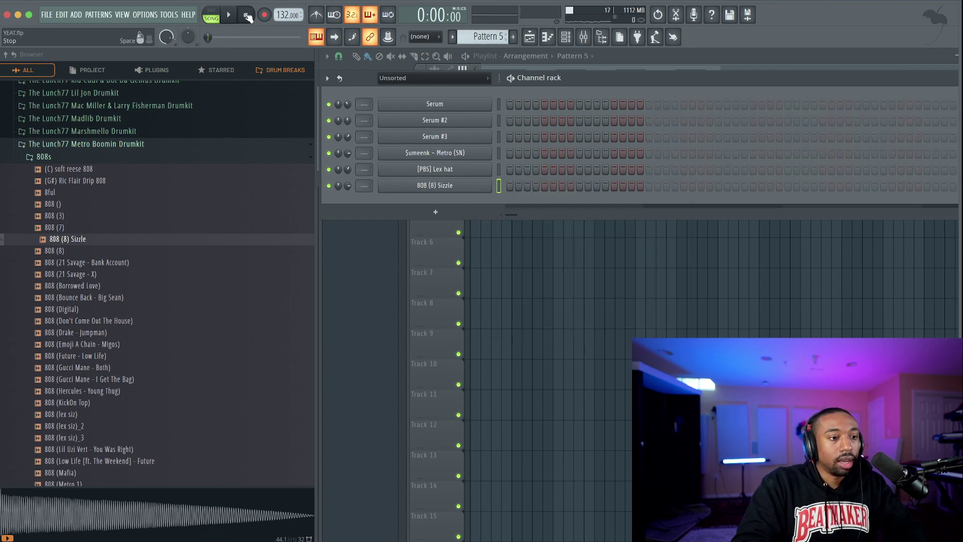
Record an 808 (8) Sizzle part into Pattern 5 over the playing song and place its clip at bar 1 on Track 5
left_click(265, 15)
left_click(482, 344)
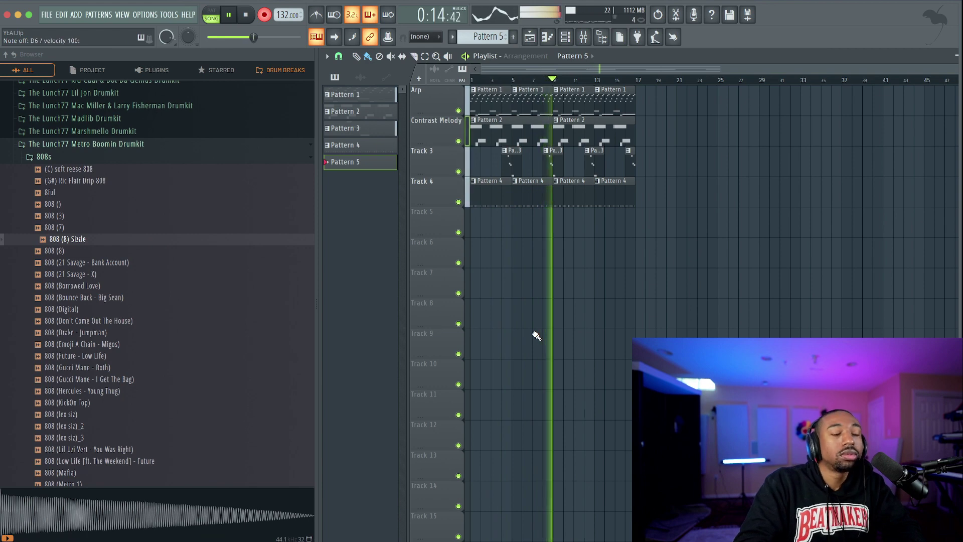
key("space")
left_click(475, 224)
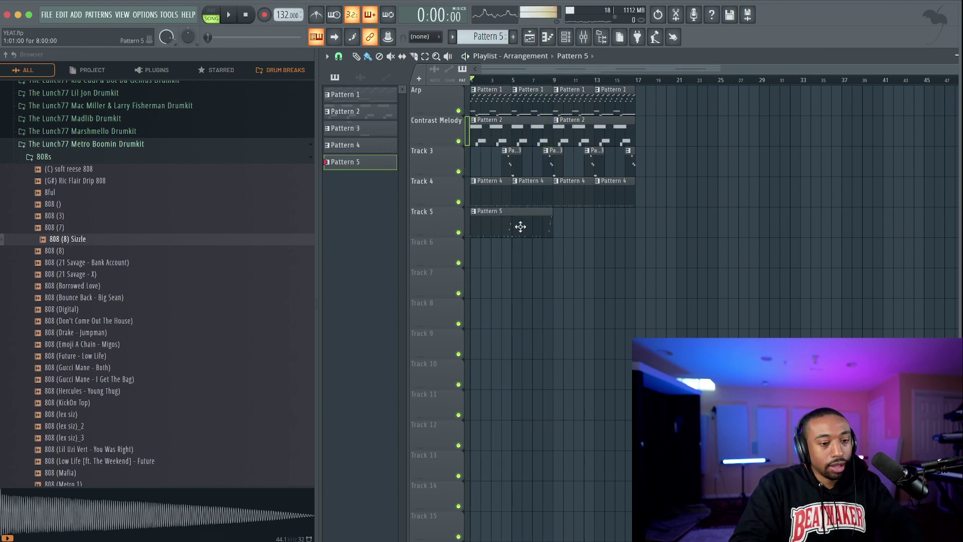
Examine the recorded 808 (8) Sizzle notes of Pattern 5 in the piano roll while playing the song
double_click(520, 227)
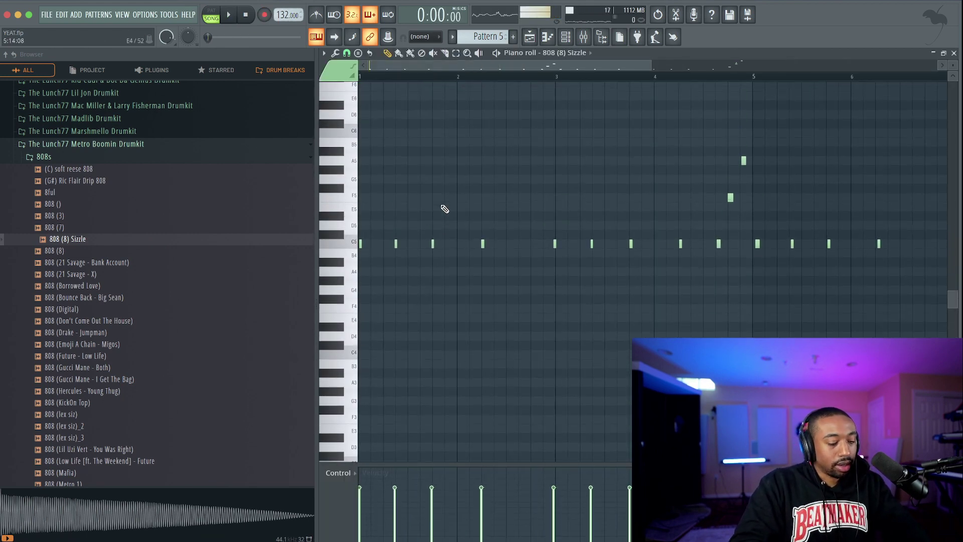
scroll(468, 183, "down", 2)
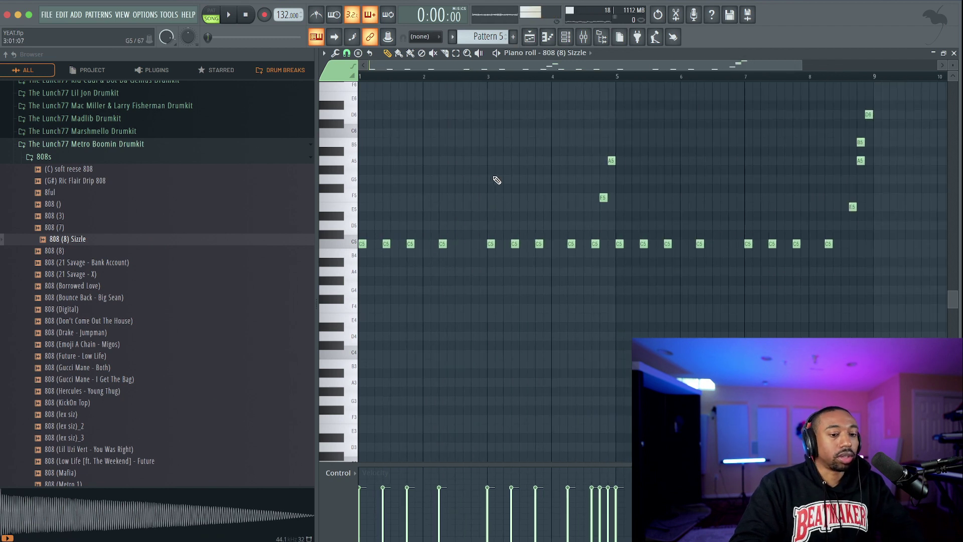
key("space")
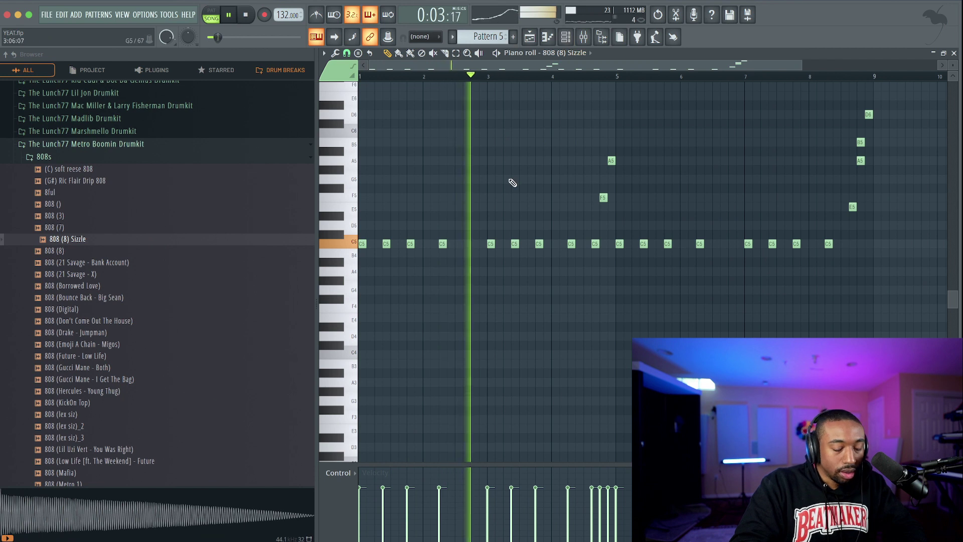
key("space")
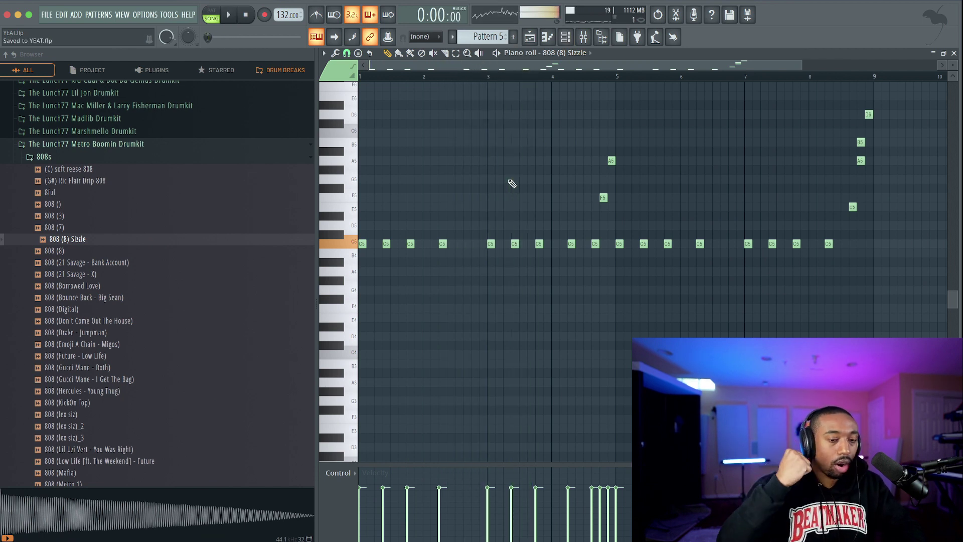
key("space")
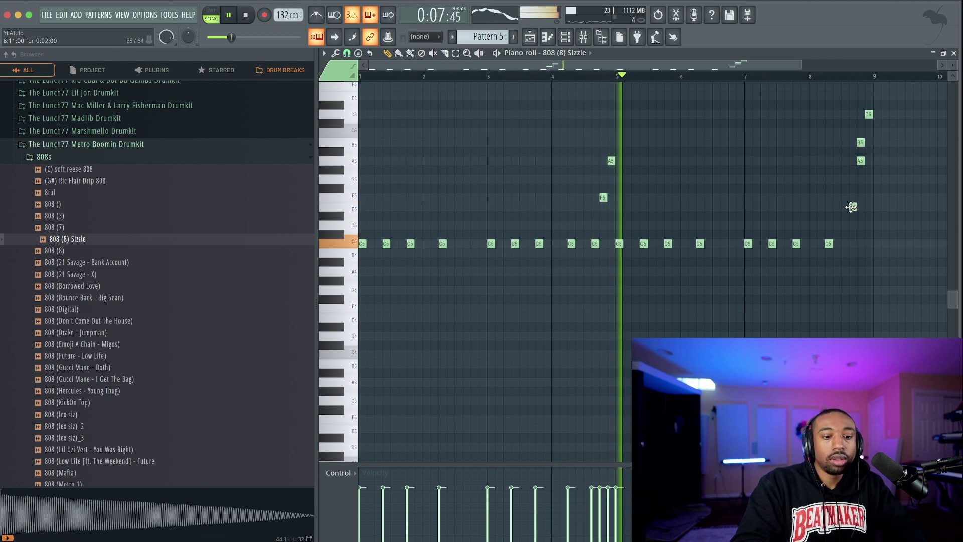
key("space")
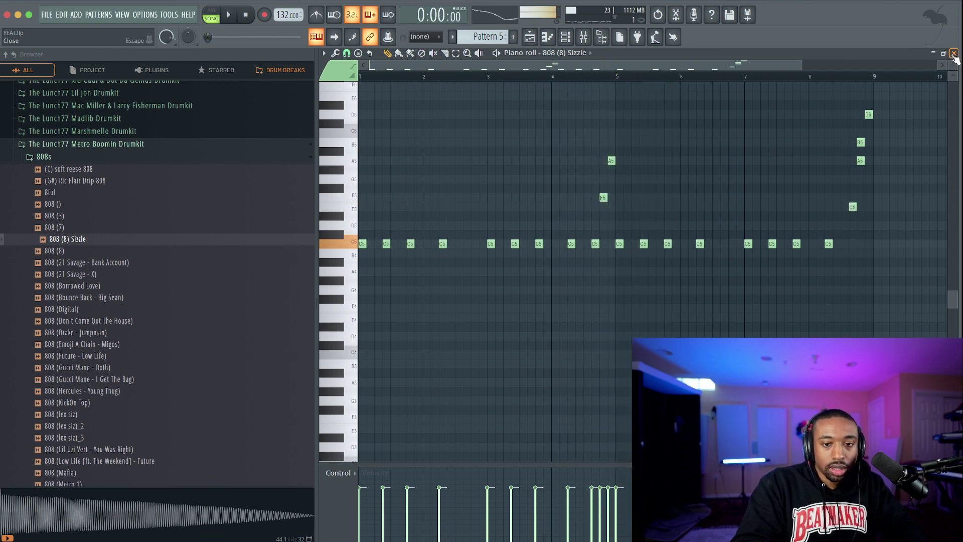
Return to the playlist, mute Track 3 and play the song
key("F5")
left_click(458, 172)
key("space")
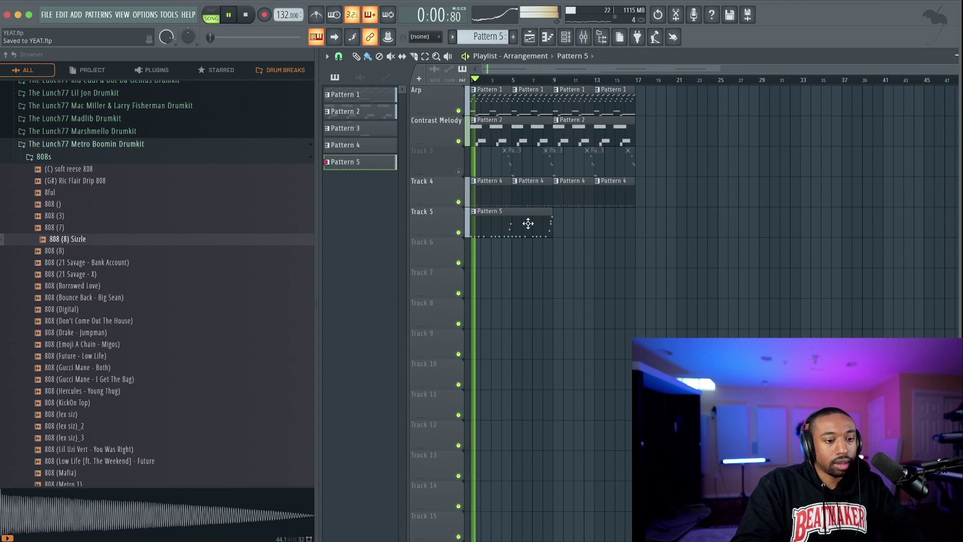
Delete the four rising notes E5, A5, B5 and D6 at the end of bar 8 in the Pattern 5 808 part
double_click(528, 224)
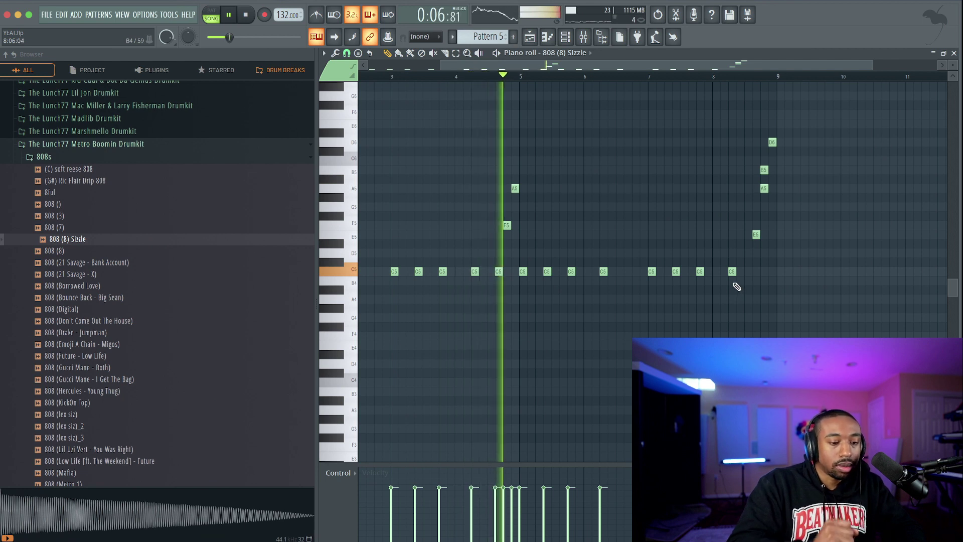
left_click_drag(780, 130, 751, 284)
left_click(755, 281, "super")
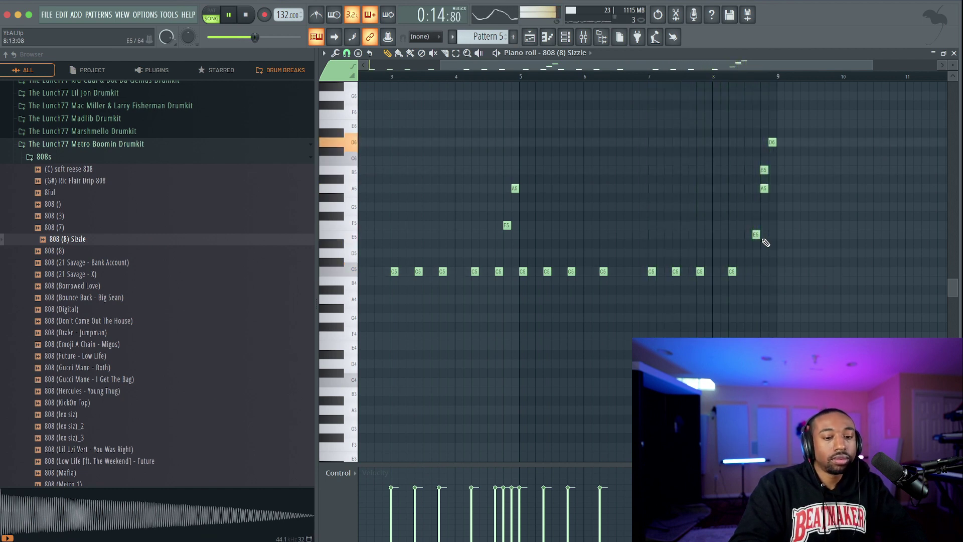
left_click_drag(785, 134, 757, 247)
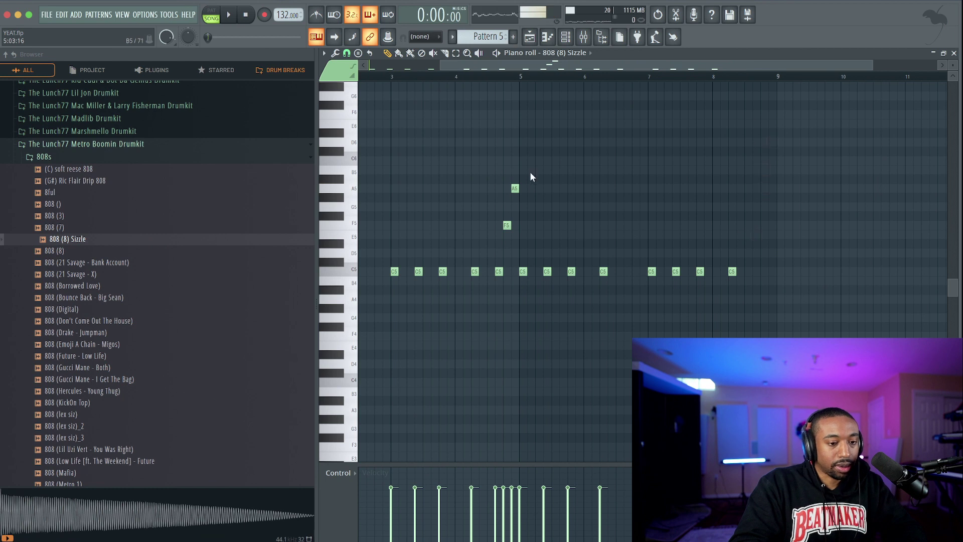
Copy the C5, F5, A5 run from the end of bar 4 to the end of bar 8, play it back and save the project
left_click_drag(519, 176, 745, 272)
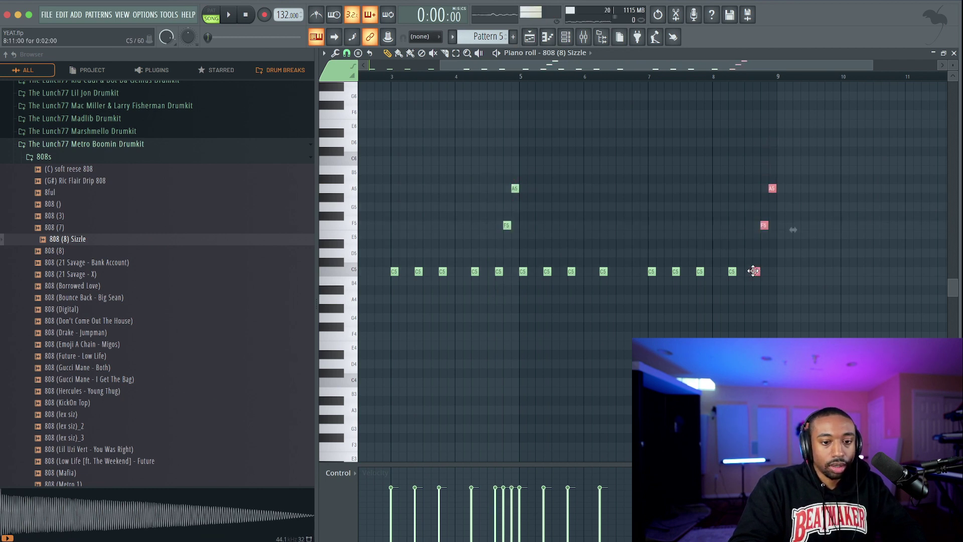
key("space")
left_click(746, 77)
key("super+s")
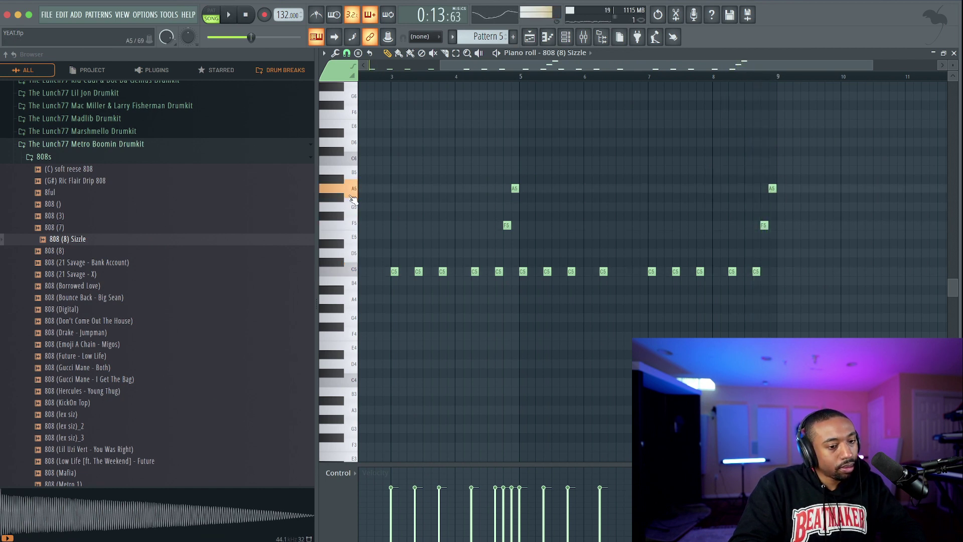
Select both A5 notes of the 808 part and place a second Pattern 5 clip at bar 9 on Track 5
left_click(348, 190)
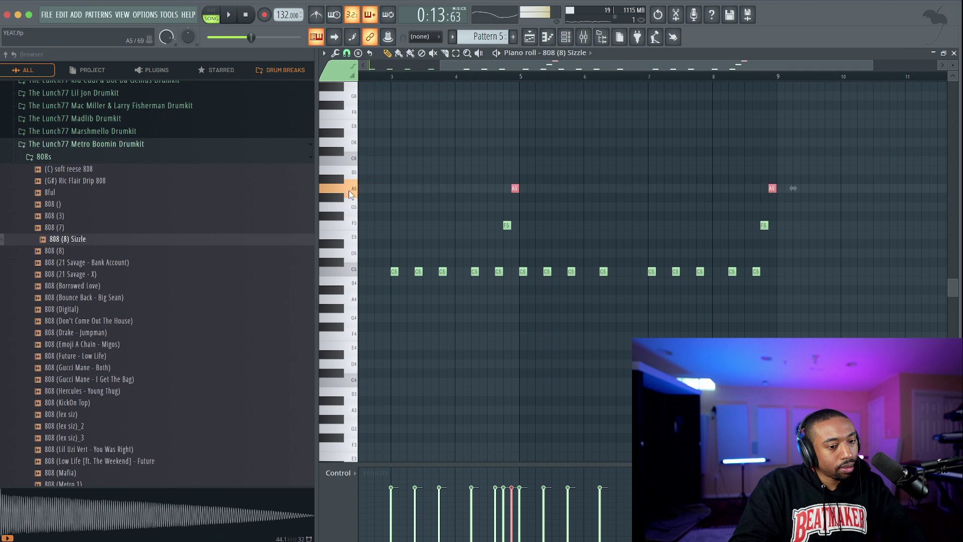
left_click(955, 53)
key("space")
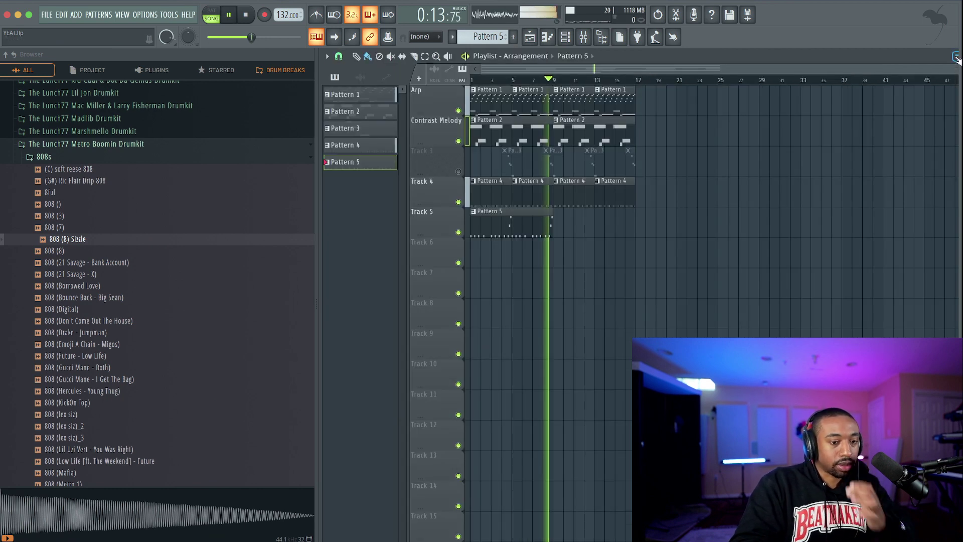
left_click(563, 219)
Lower the two A5 notes of the 808 part by one semitone to G#5 and play the song
key("space")
key("F7")
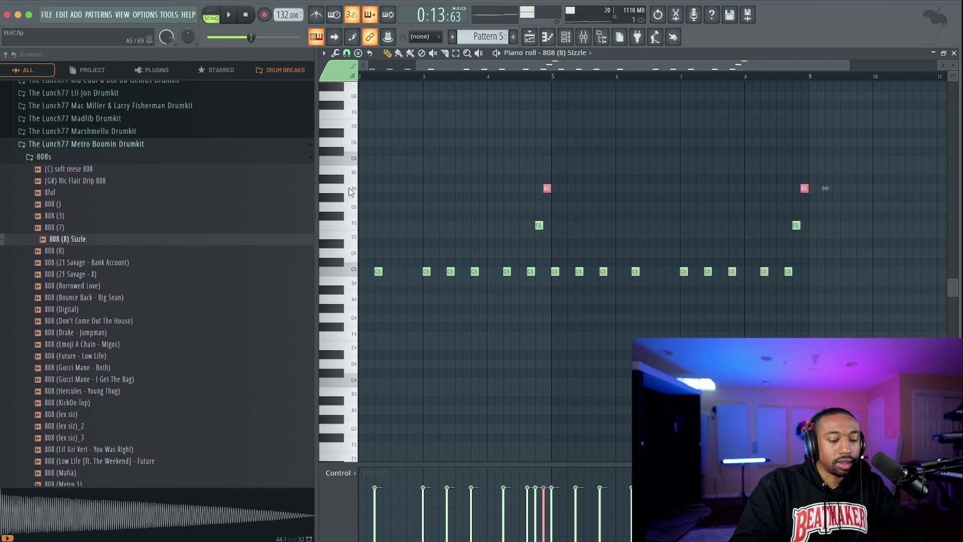
left_click(523, 183, "super")
scroll(520, 181, "left", 3)
key("space")
scroll(585, 176, "down", 2)
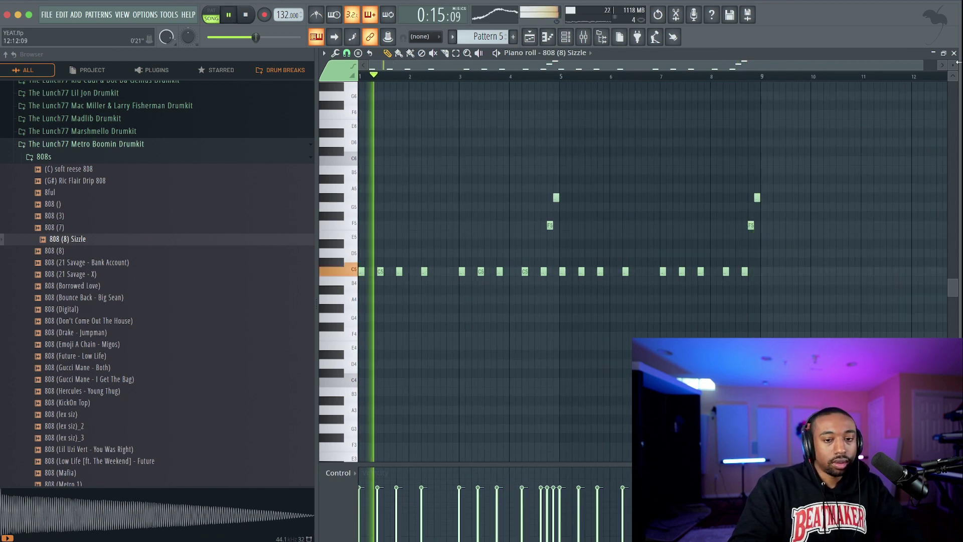
key("F7")
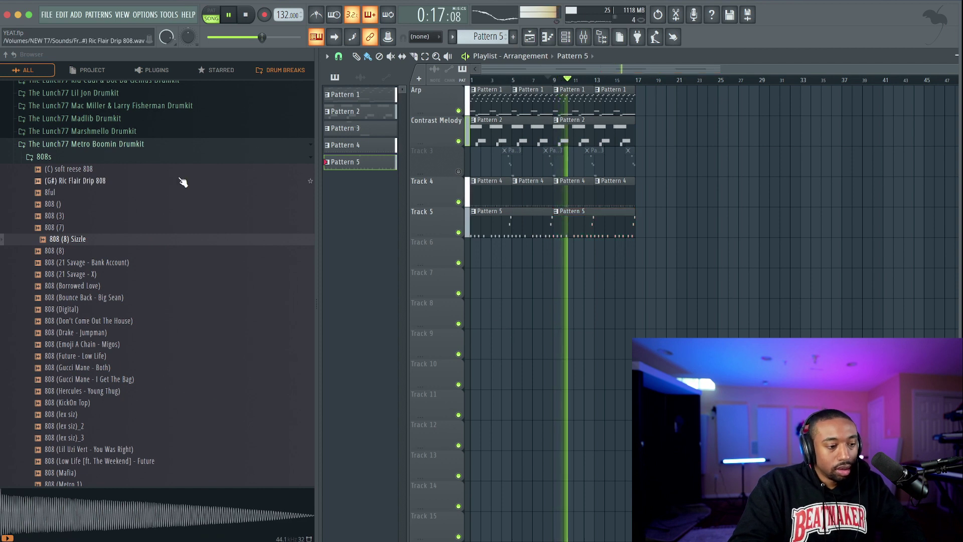
Load the [PBS] Lex kick from the Metro Boomin kit's Kicks folder into a new channel and show the channel rack
left_click(95, 158)
left_click(76, 233)
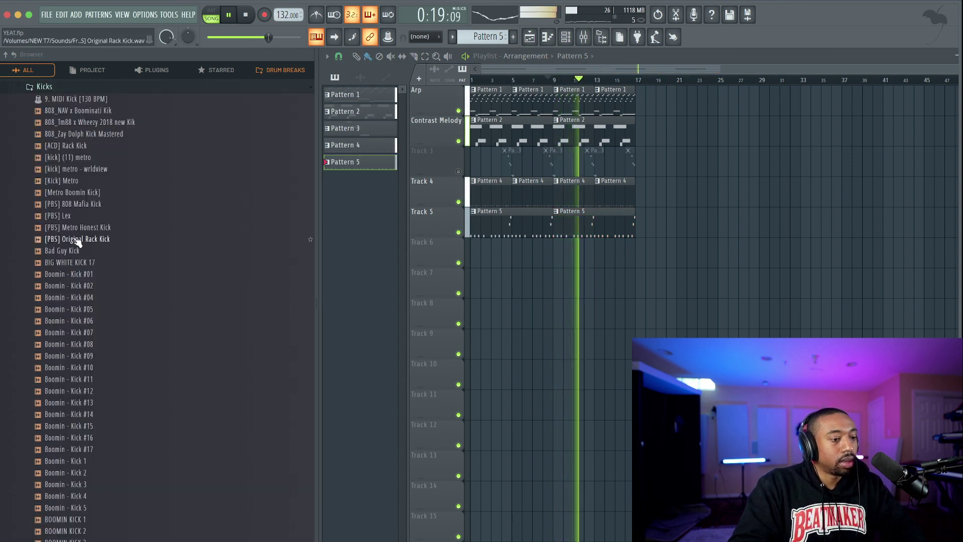
left_click(89, 215)
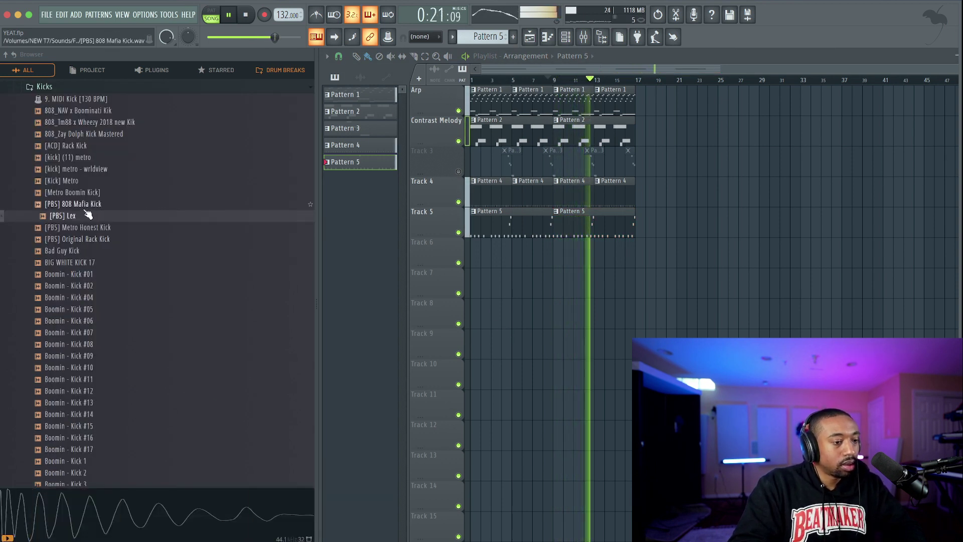
key("space")
right_click(81, 219)
left_click(103, 235)
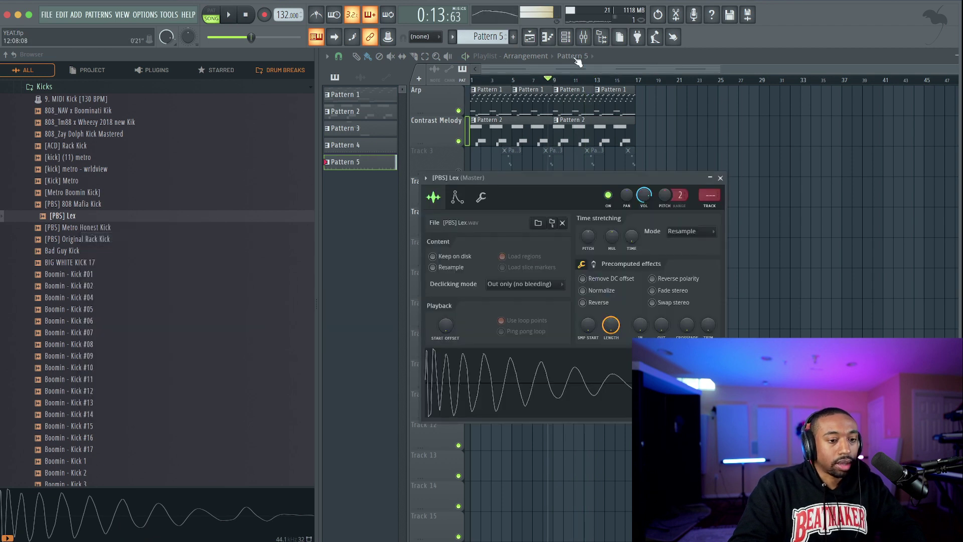
left_click(565, 38)
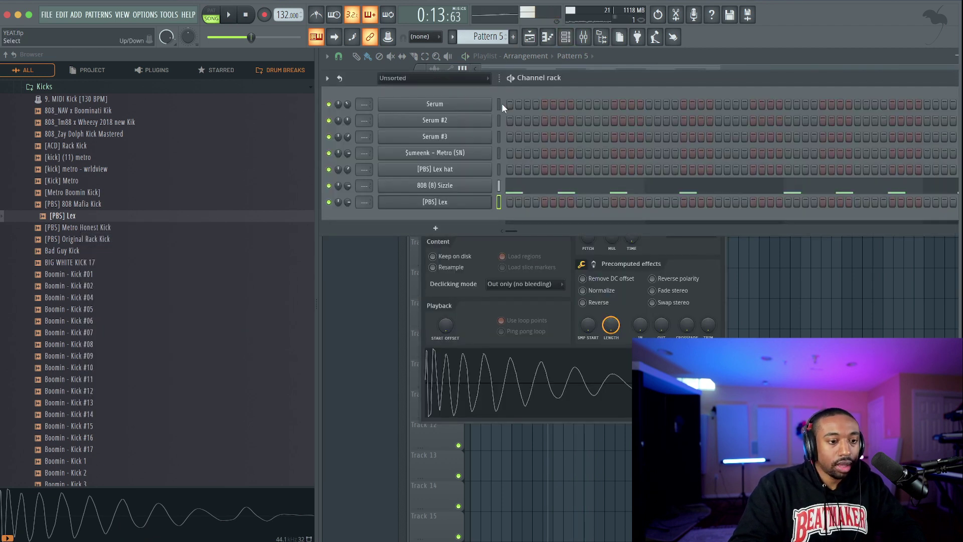
Route all seven channels, from Serum to [PBS] Lex, to their own mixer tracks 8 to 14
left_click_drag(502, 103, 499, 230)
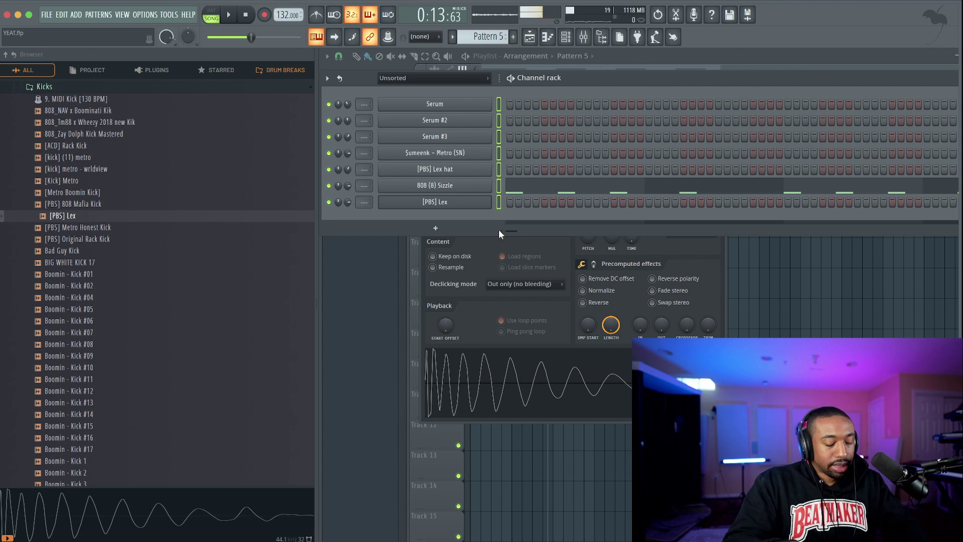
key("ctrl+l")
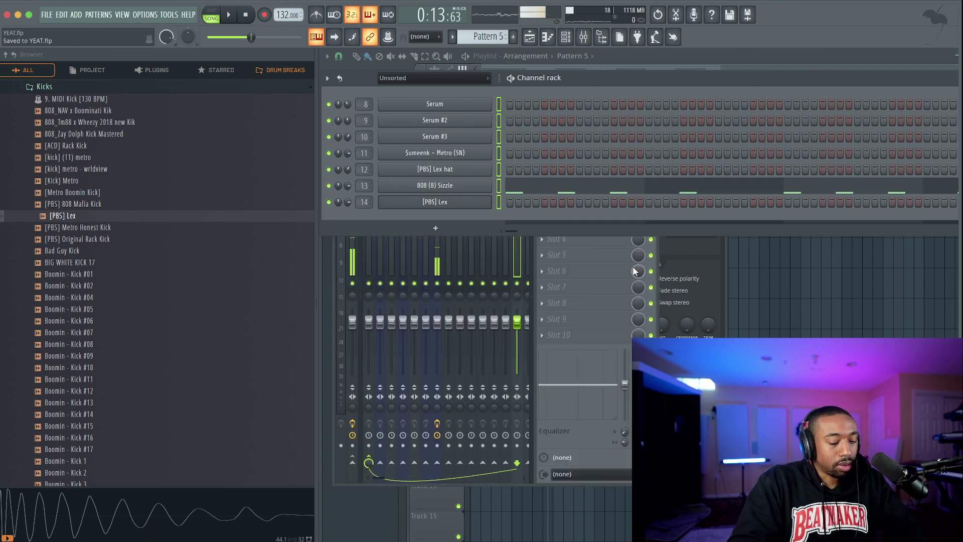
left_click(461, 260)
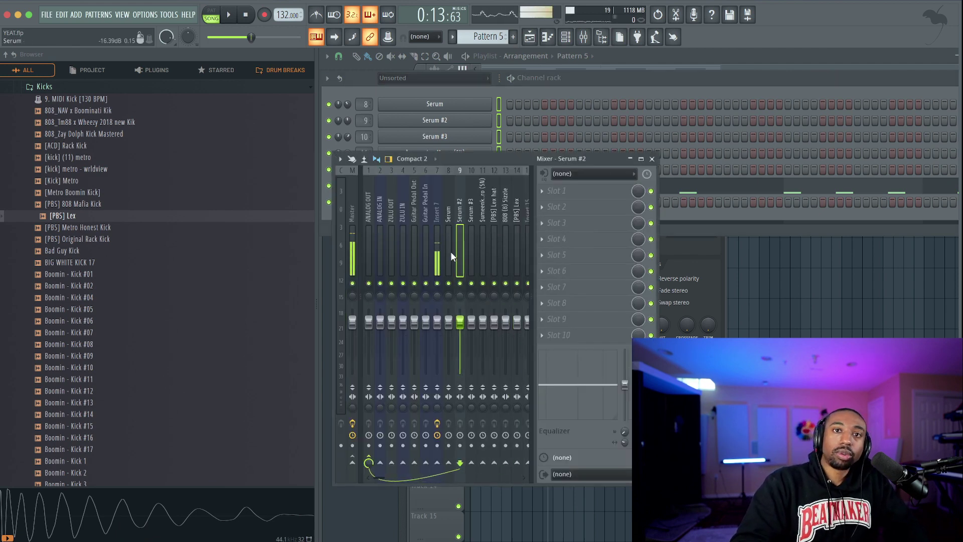
left_click(368, 259)
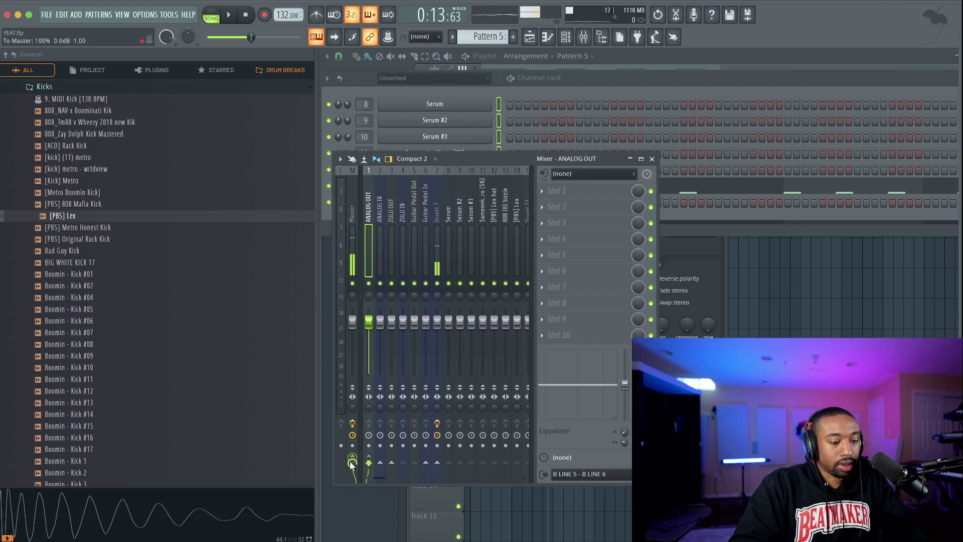
Close the mixer and channel rack and unmute Track 3 in the playlist
left_click(652, 159)
left_click(765, 281)
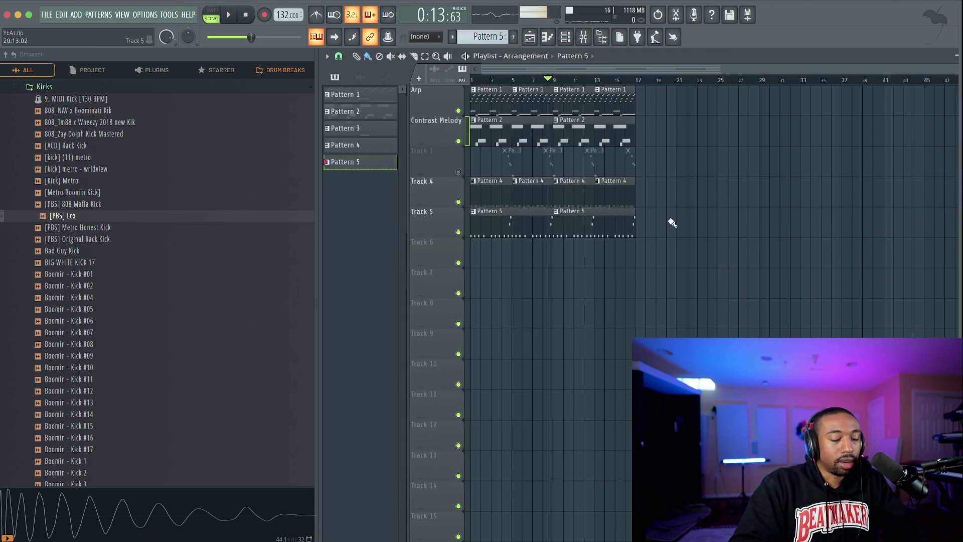
left_click(459, 171)
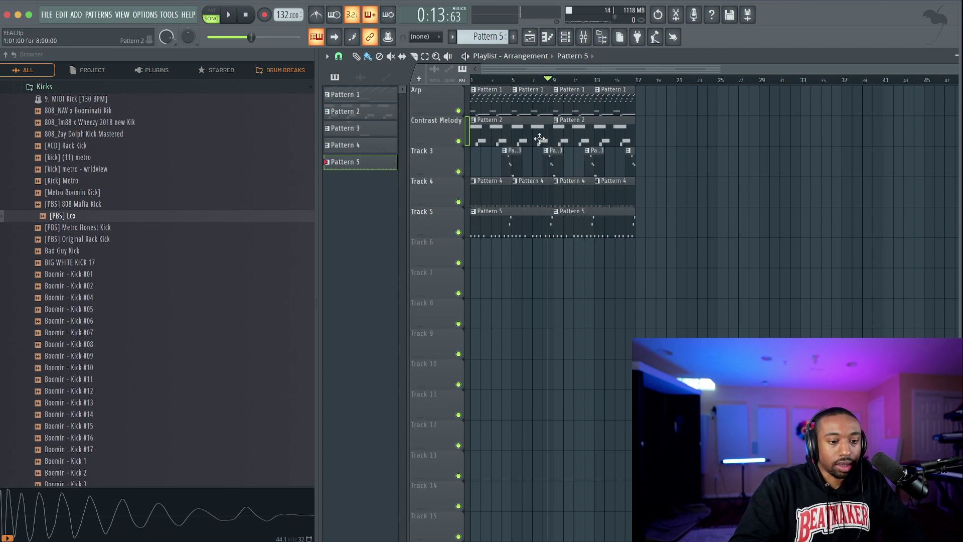
scroll(562, 80, "up", 2)
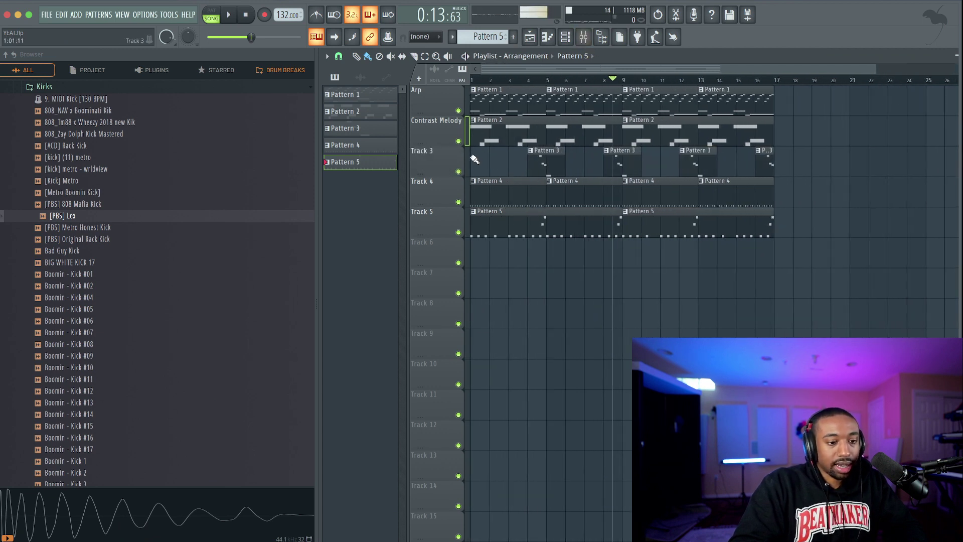
Sidechain the [PBS] Lex mixer track to the 808 (8) Sizzle mixer track
left_click(583, 37)
key("space")
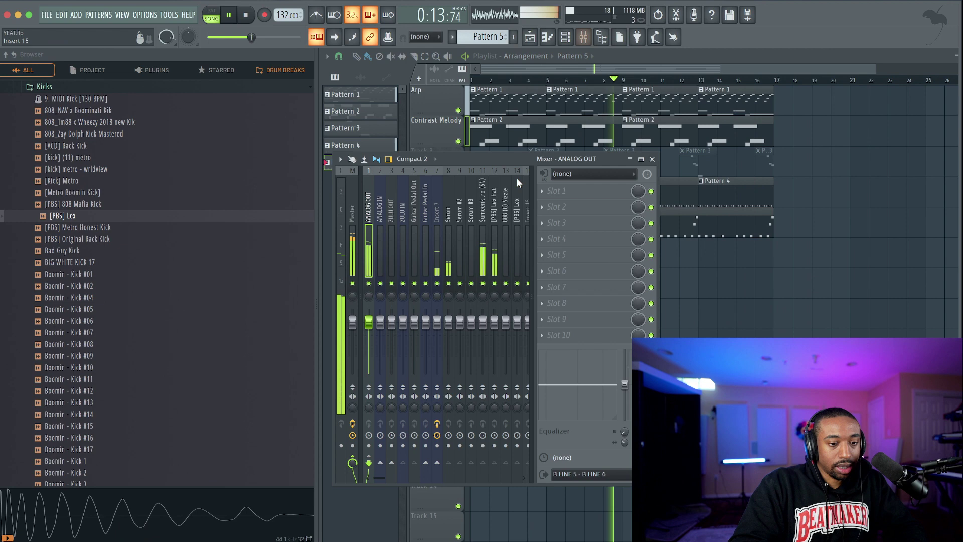
scroll(499, 195, "right", 2)
left_click(498, 199)
key("space")
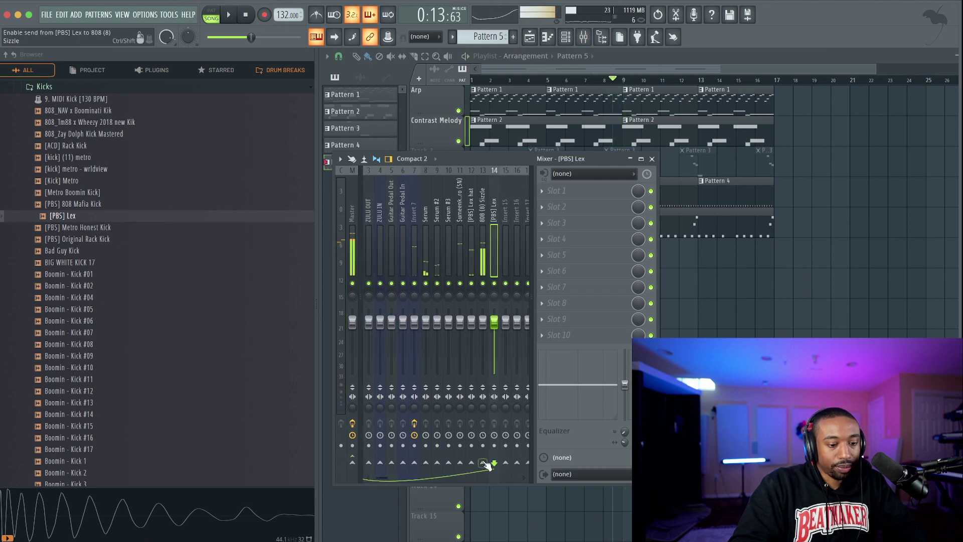
right_click(482, 462)
left_click(506, 496)
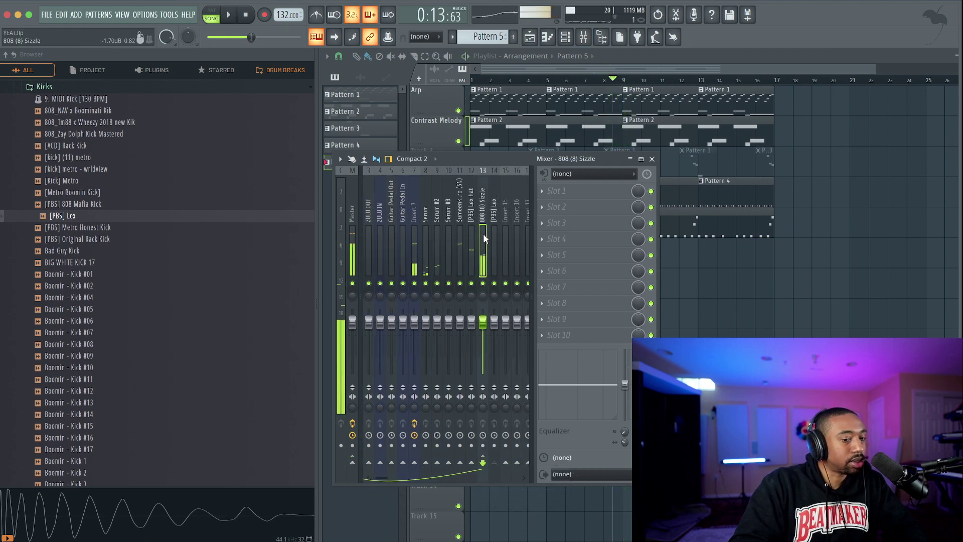
Load FabFilter Pro-MB into Slot 1 of the 808 (8) Sizzle mixer track
left_click(546, 198)
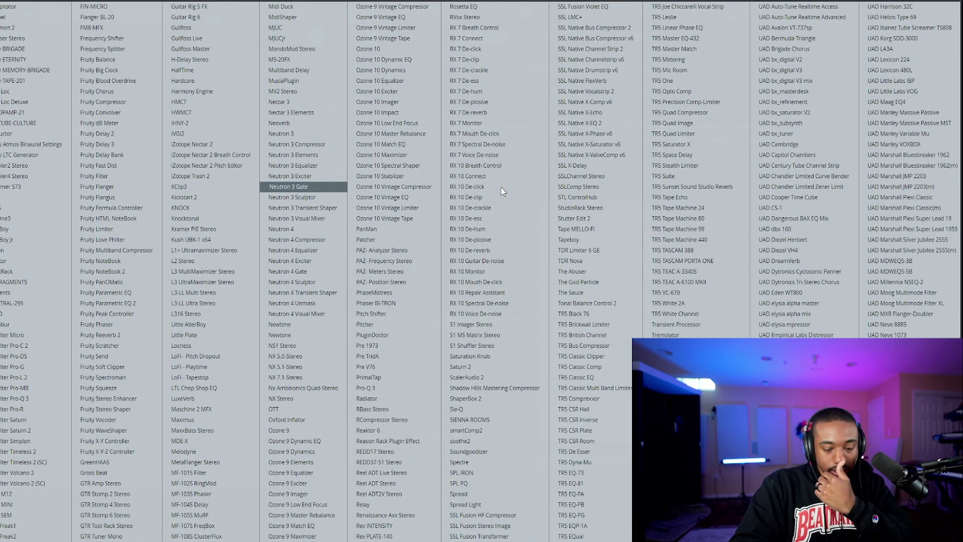
scroll(501, 188, "up", 3)
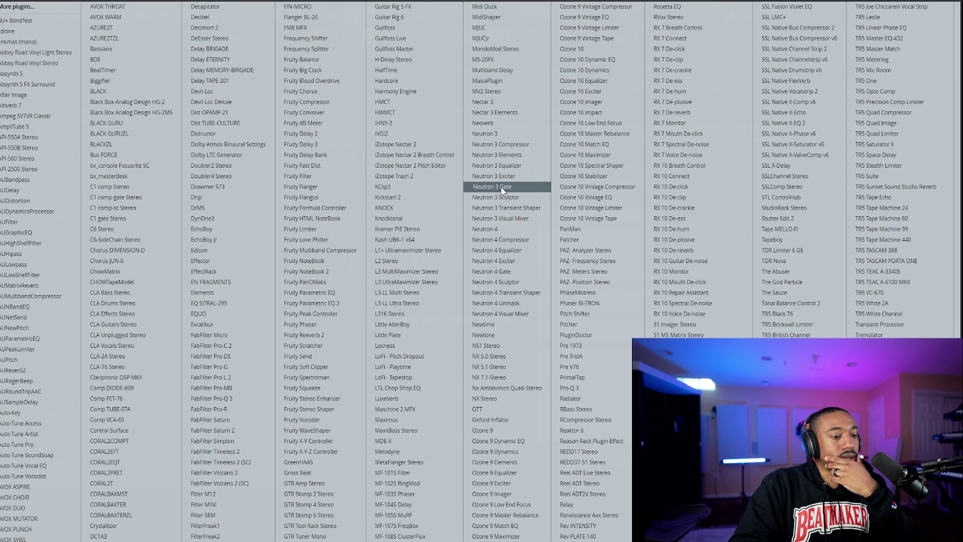
left_click(238, 387)
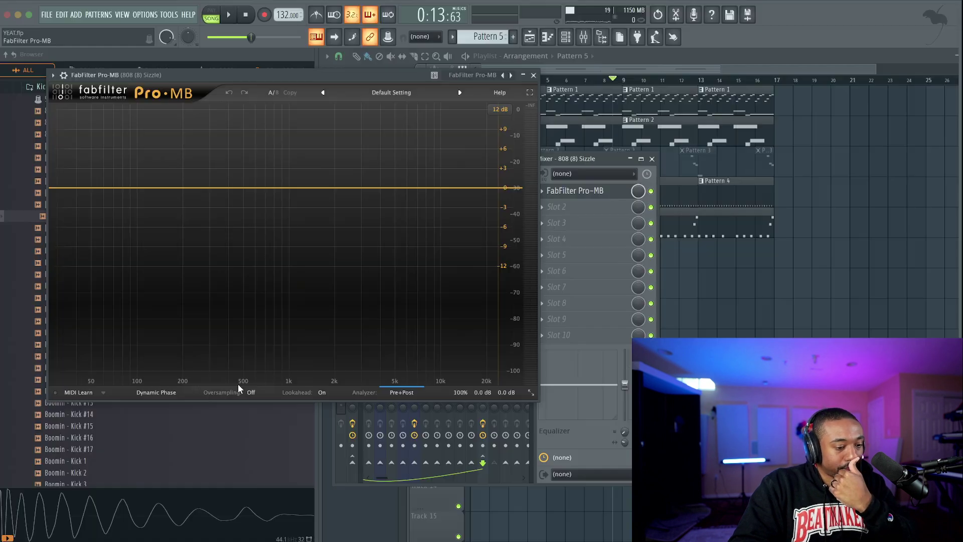
Add a low band below about 110 Hz in Pro-MB and feed its external side chain from [PBS] Lex by mapping input 1
left_click(97, 187)
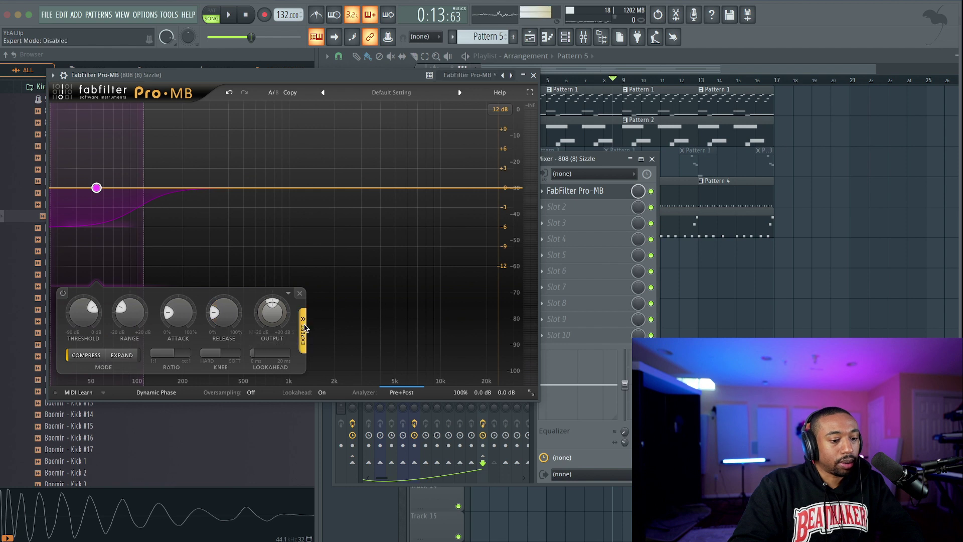
left_click(303, 325)
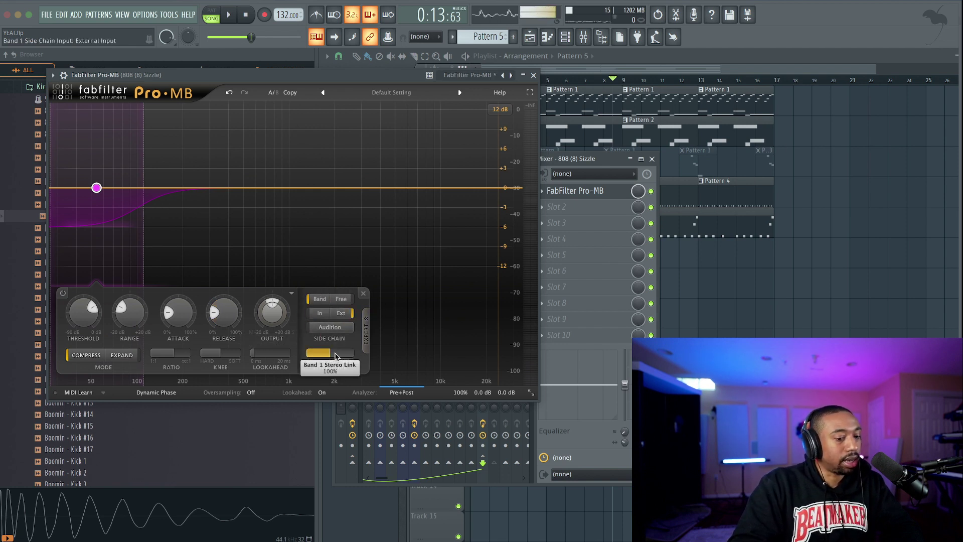
left_click(63, 75)
left_click(84, 95)
left_click(98, 118)
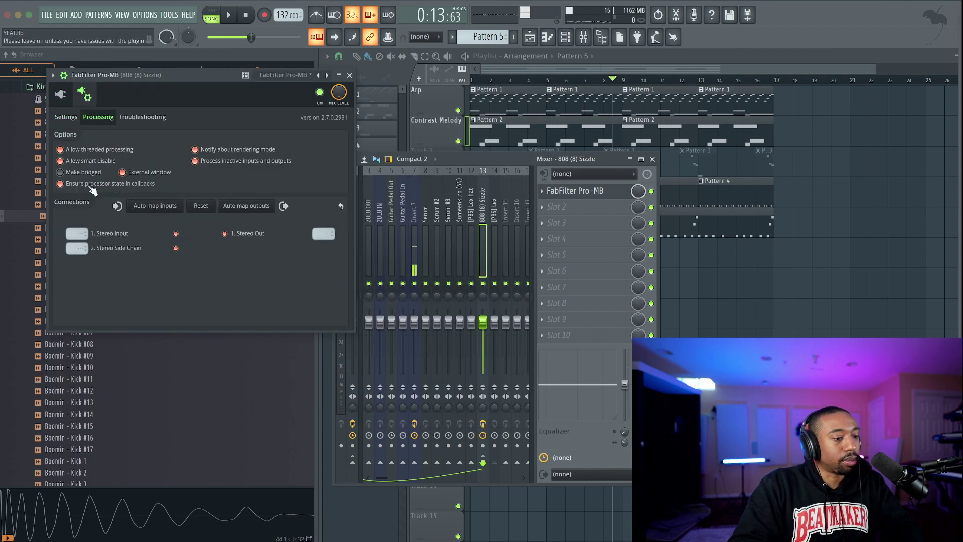
left_click_drag(78, 248, 93, 265)
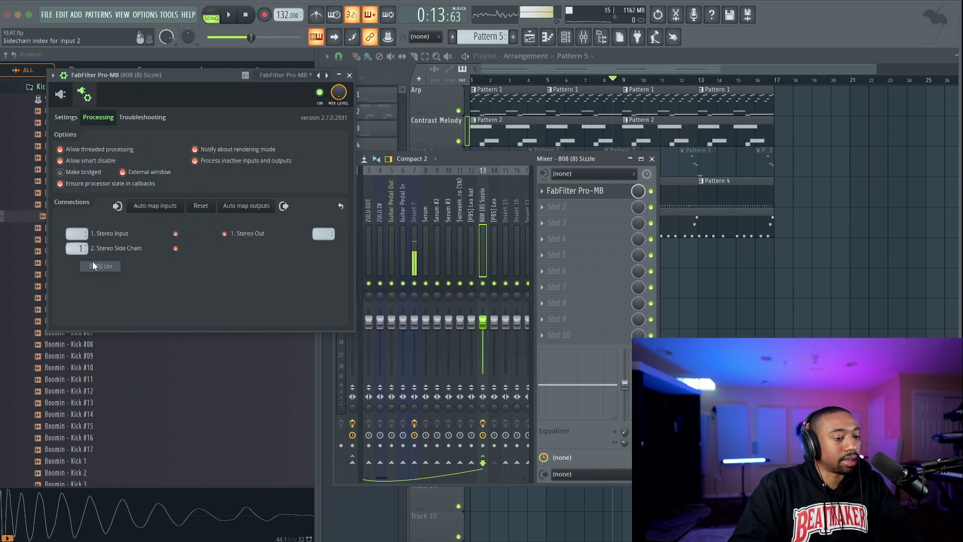
left_click(60, 96)
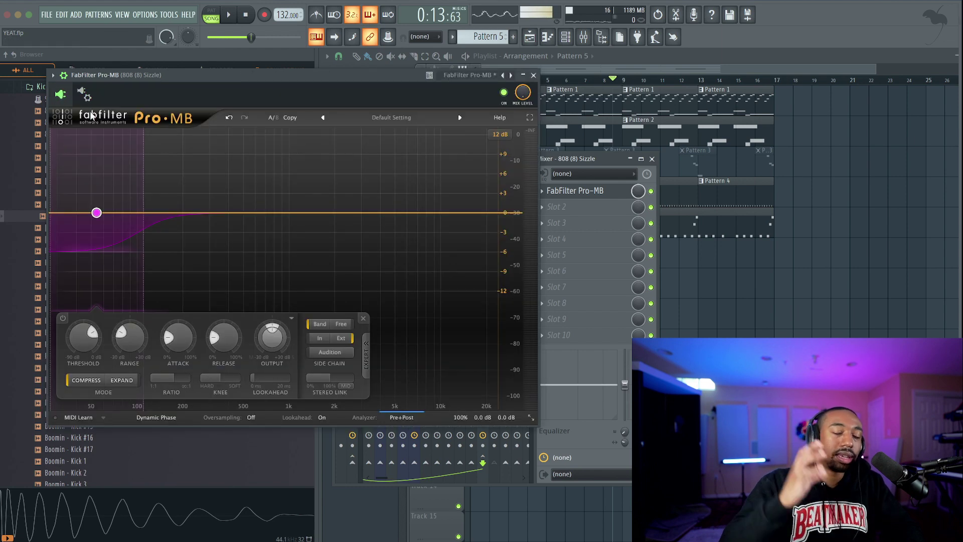
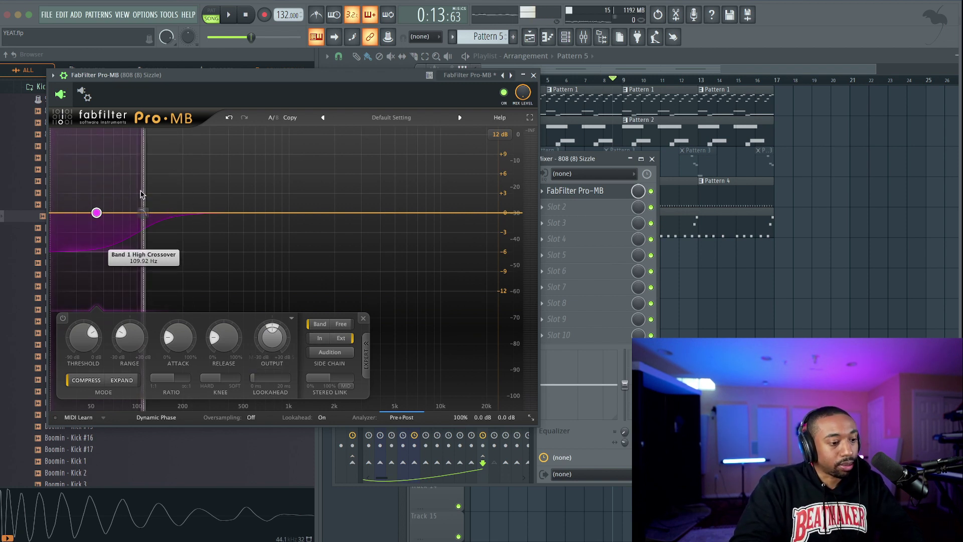
Play the song to check Pro-MB's low band on the 808, and close the plugin
key("space")
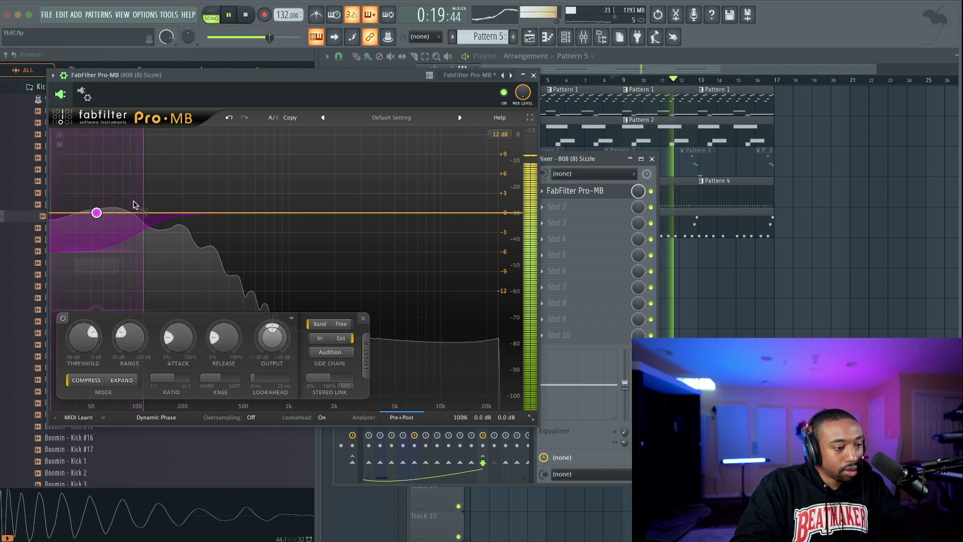
key("space")
left_click(535, 76)
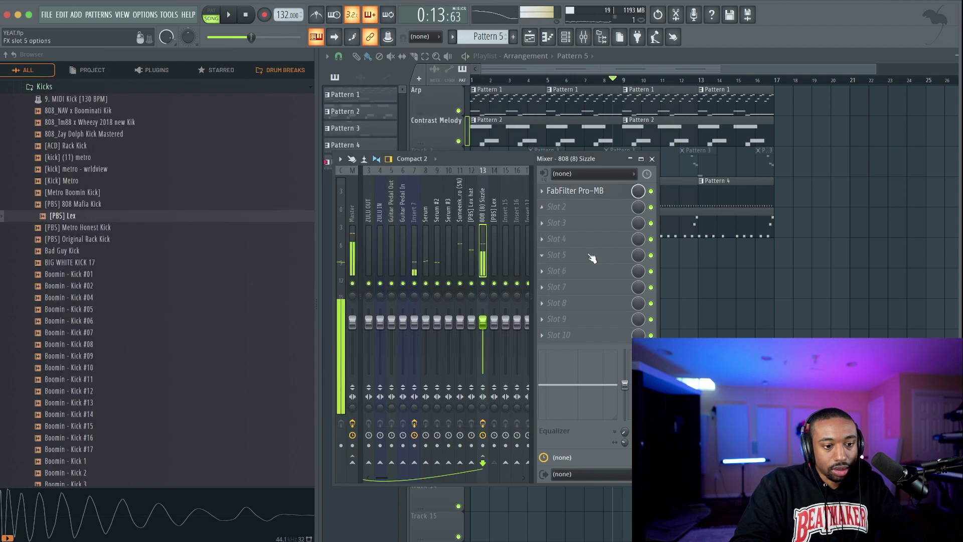
Copy the Pattern 5 notes of the 808 (8) Sizzle channel to the [PBS] Lex channel
left_click(567, 40)
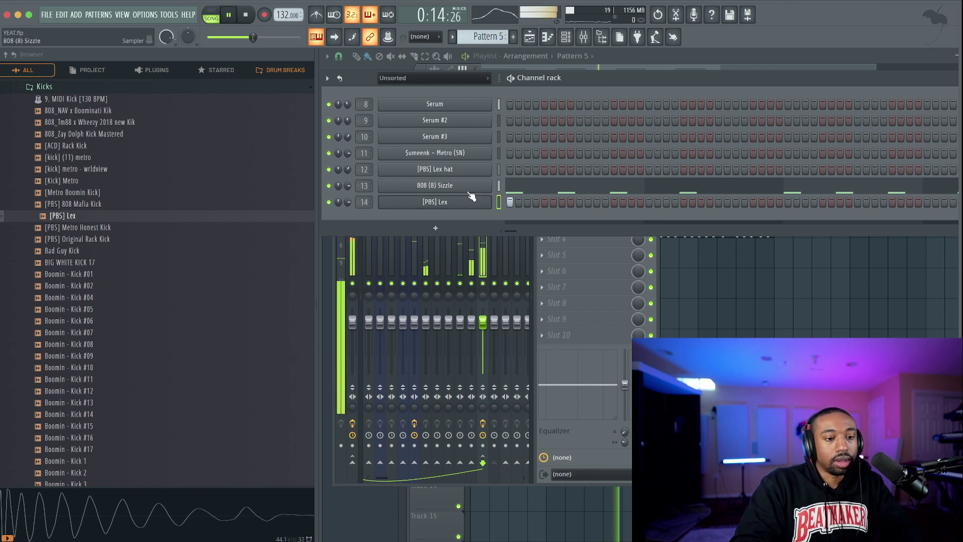
left_click(500, 187)
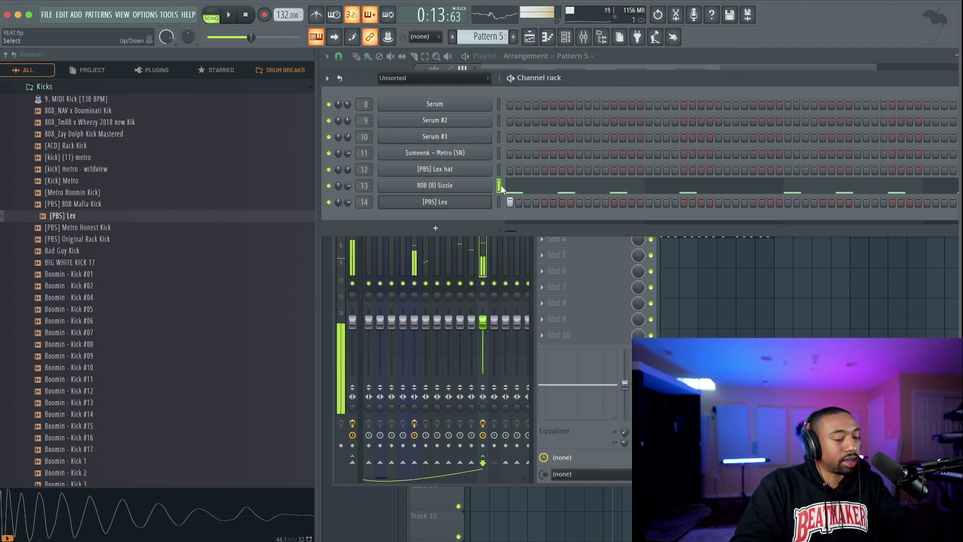
key("ctrl+v")
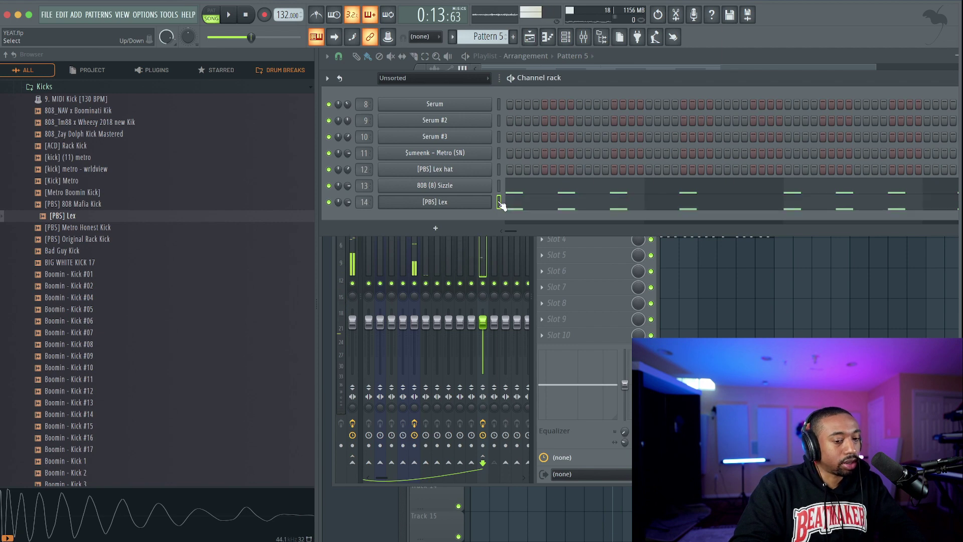
Flatten all [PBS] Lex kick notes to C5 with the piano roll limiter and play the song briefly
left_click(522, 208)
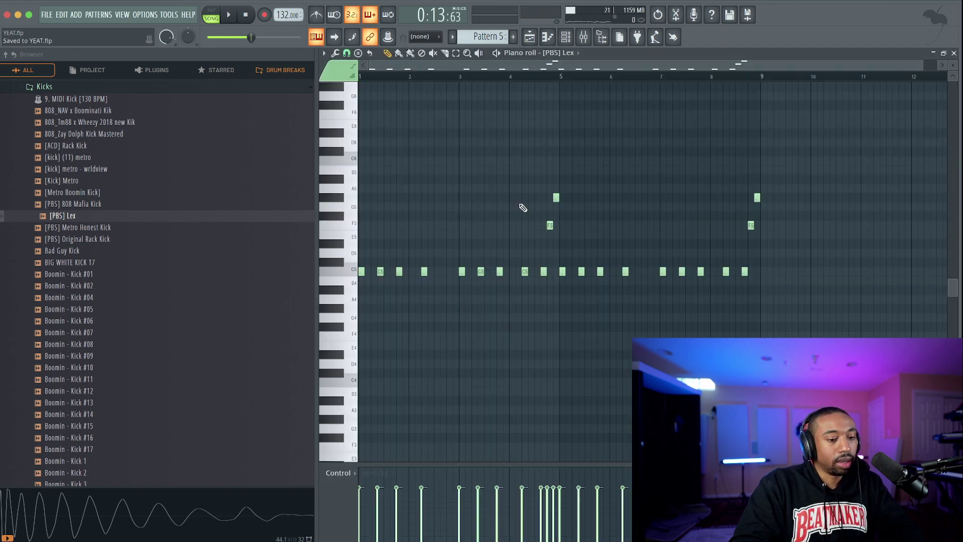
key("alt+l")
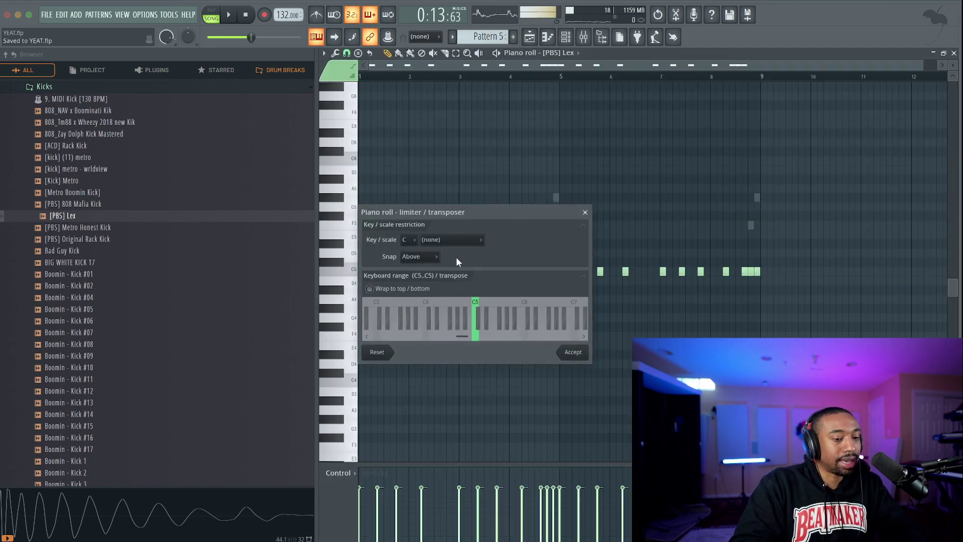
left_click(447, 239)
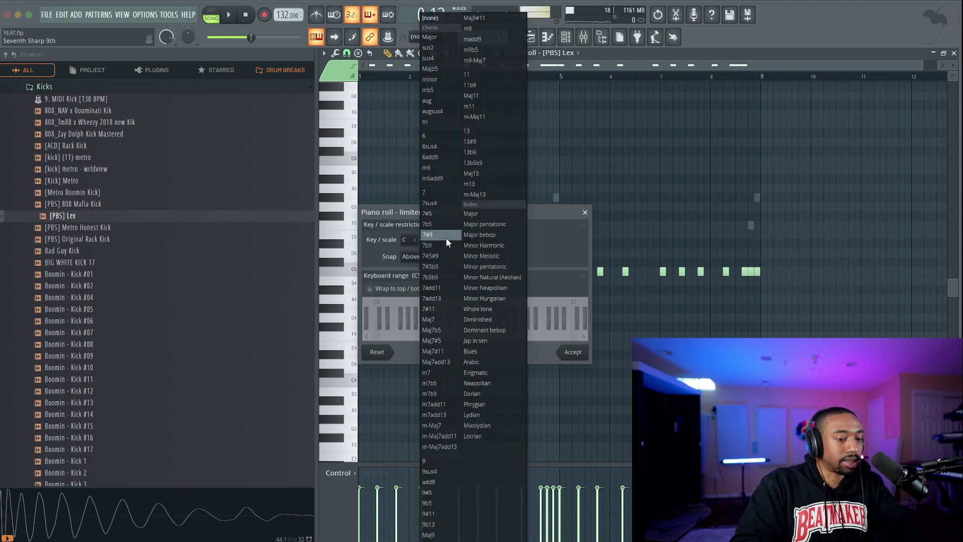
left_click(532, 235)
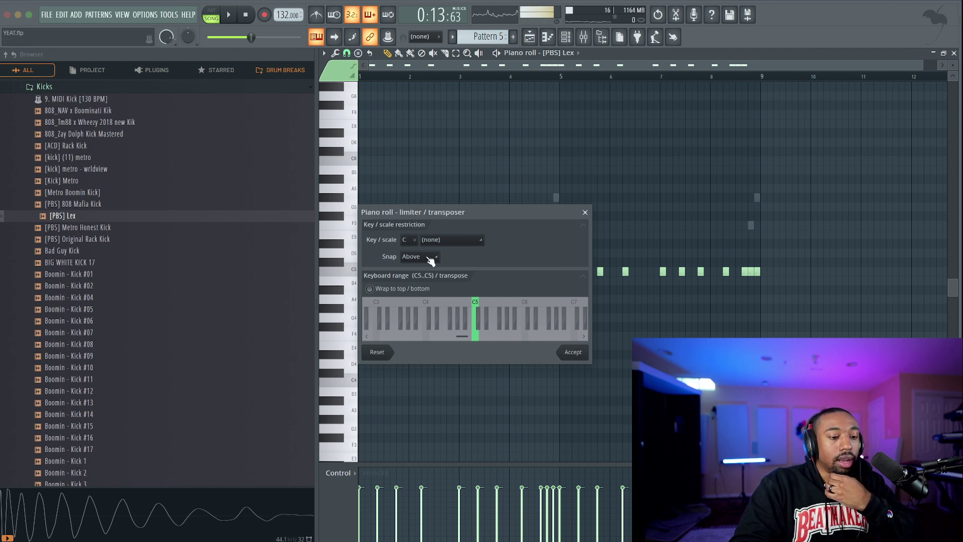
left_click(582, 353)
key("space")
left_click(954, 53)
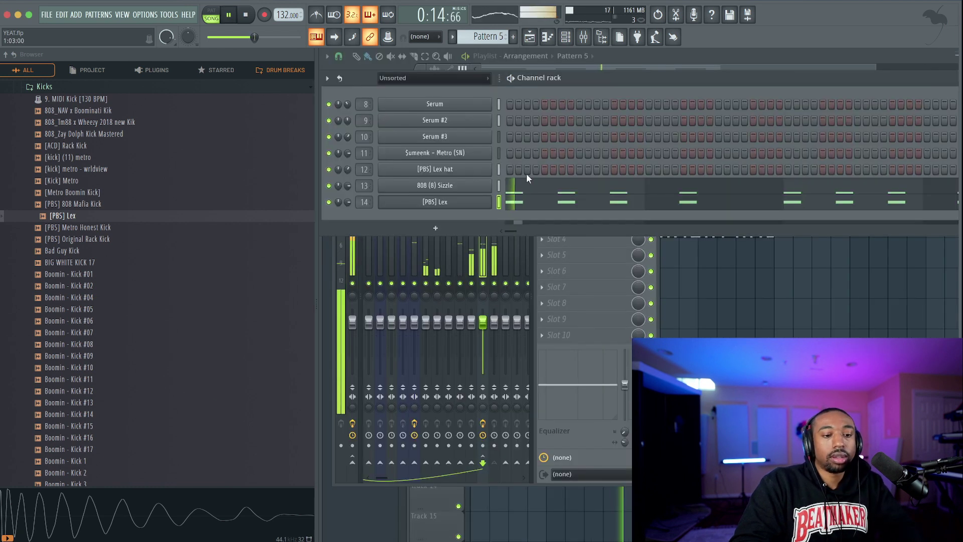
key("space")
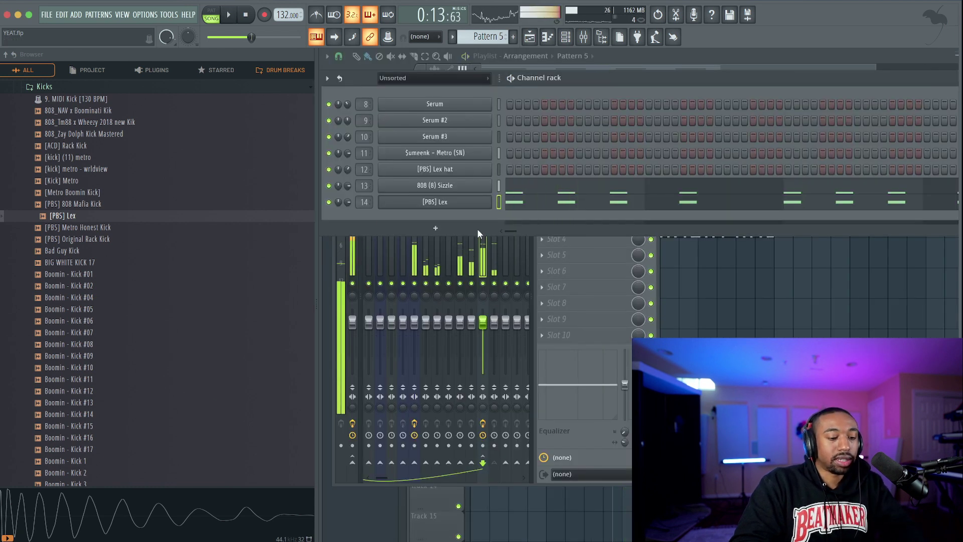
Set the range of Pro-MB's low band on the 808 track to -10 dB during playback, and close the plugin and mixer
key("space")
left_click(493, 256)
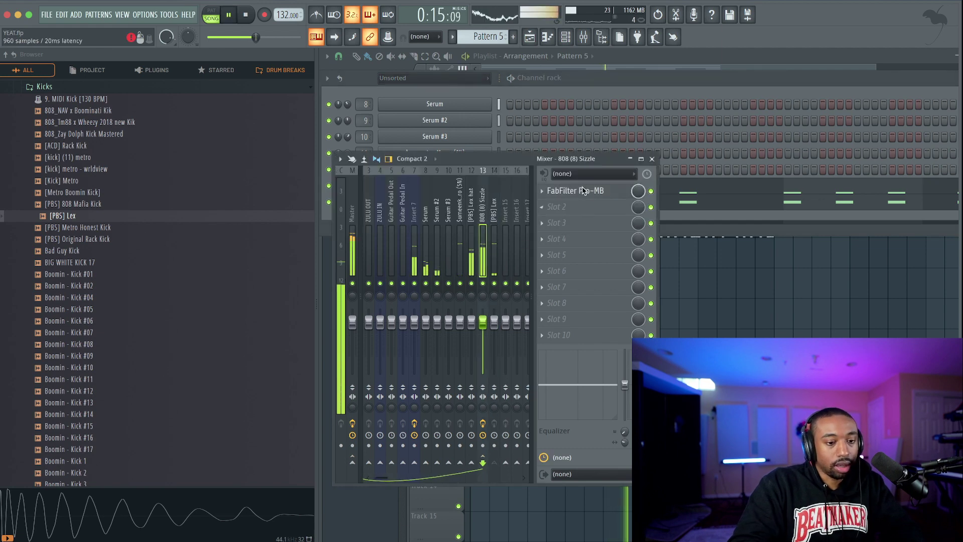
left_click(582, 190)
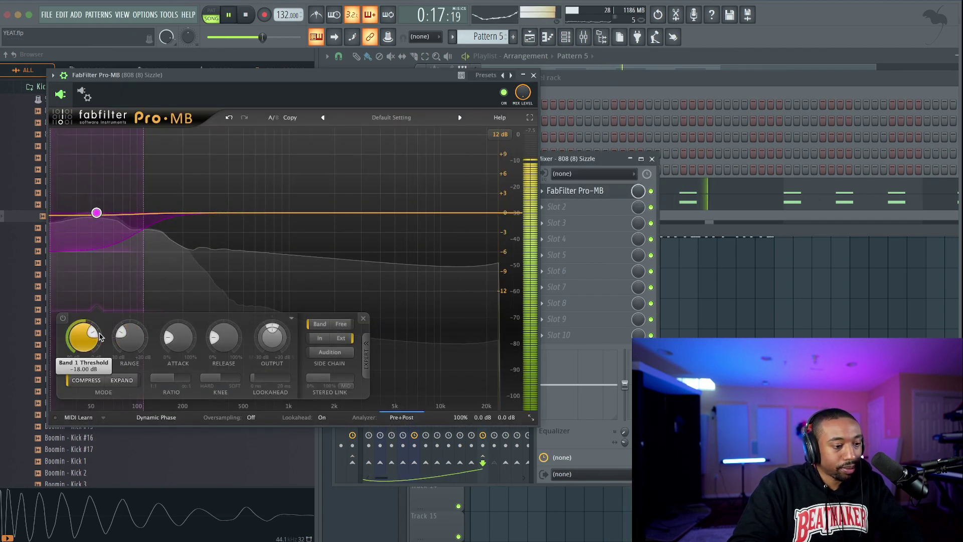
double_click(121, 333)
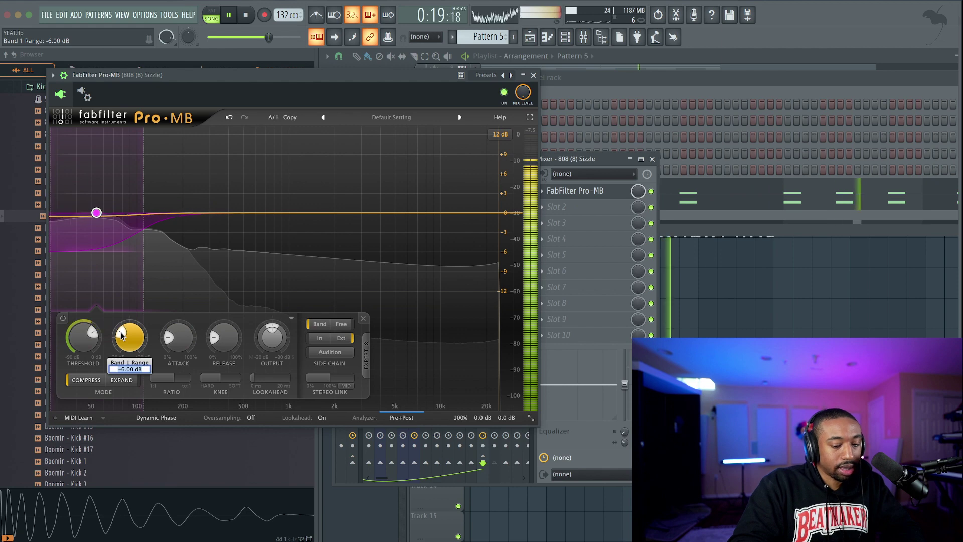
type("-10")
key("Return")
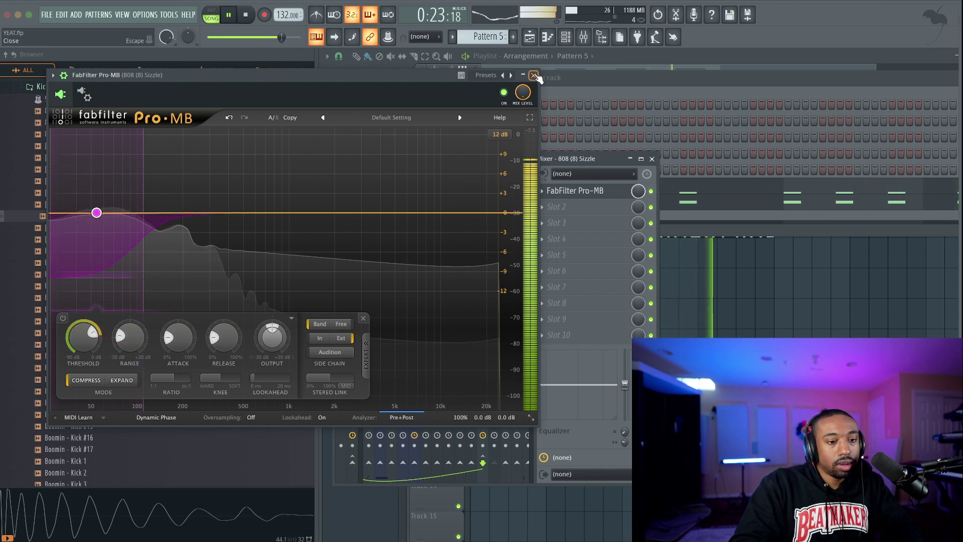
left_click(535, 76)
left_click(653, 159)
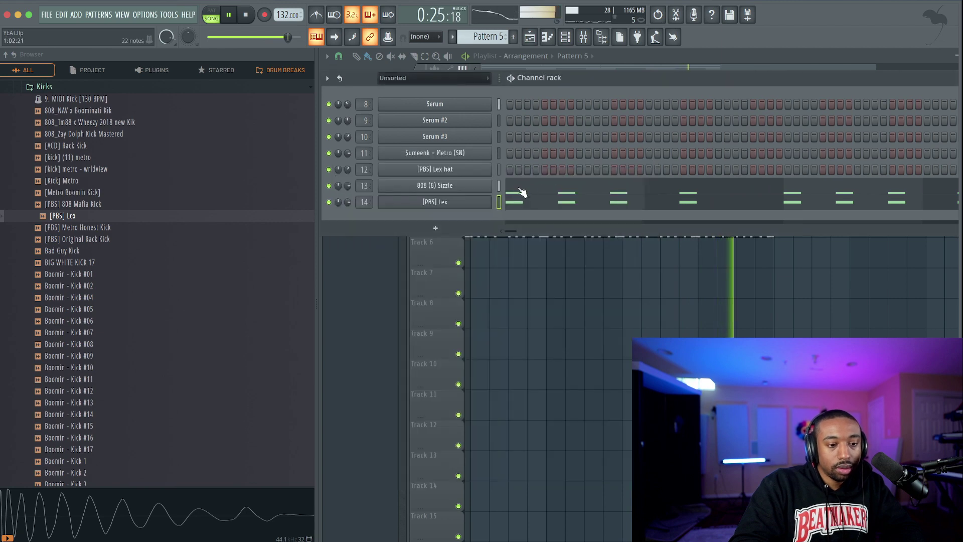
Close the channel rack, unmute Track 3 in the playlist, and select both Pattern 5 clips on Track 5
right_click(474, 265)
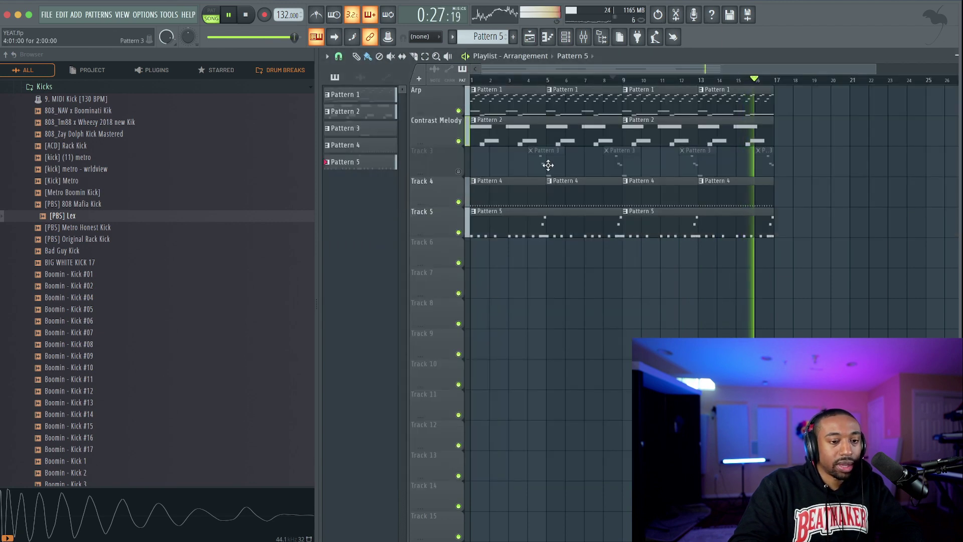
left_click(459, 172)
left_click(541, 221, "super")
left_click_drag(758, 221, 673, 220)
key("space")
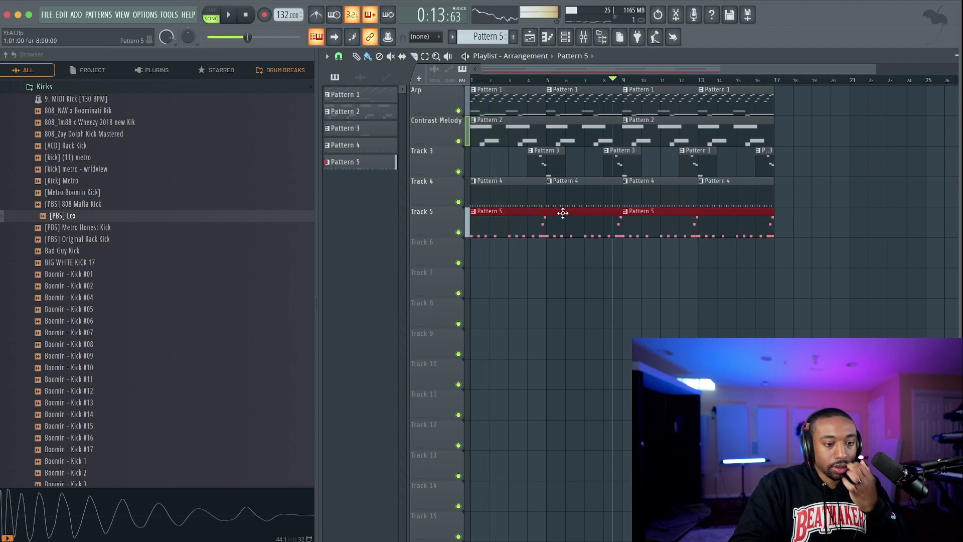
Play the song from bar 4 and check Pattern 5's 808 notes in the piano roll
scroll(527, 232, "up", 3)
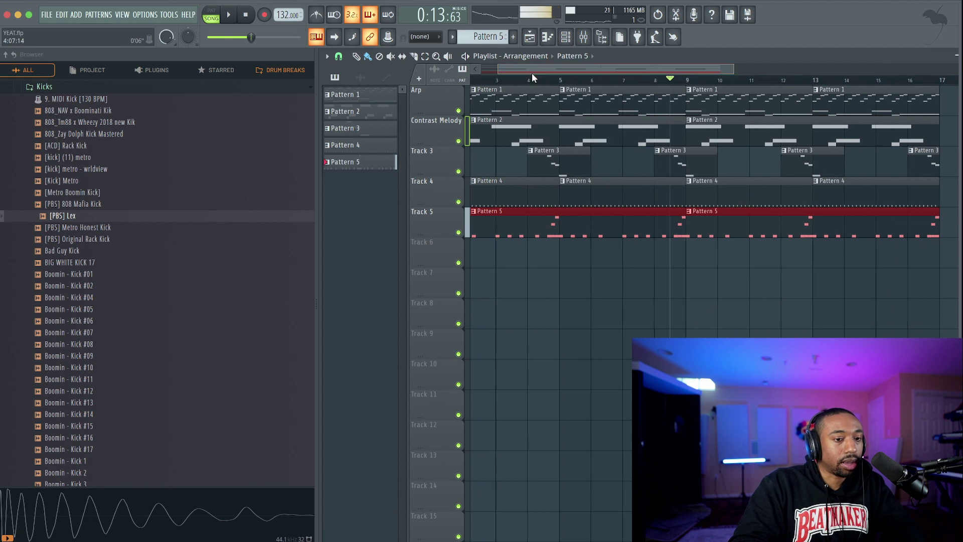
left_click(532, 78)
key("space")
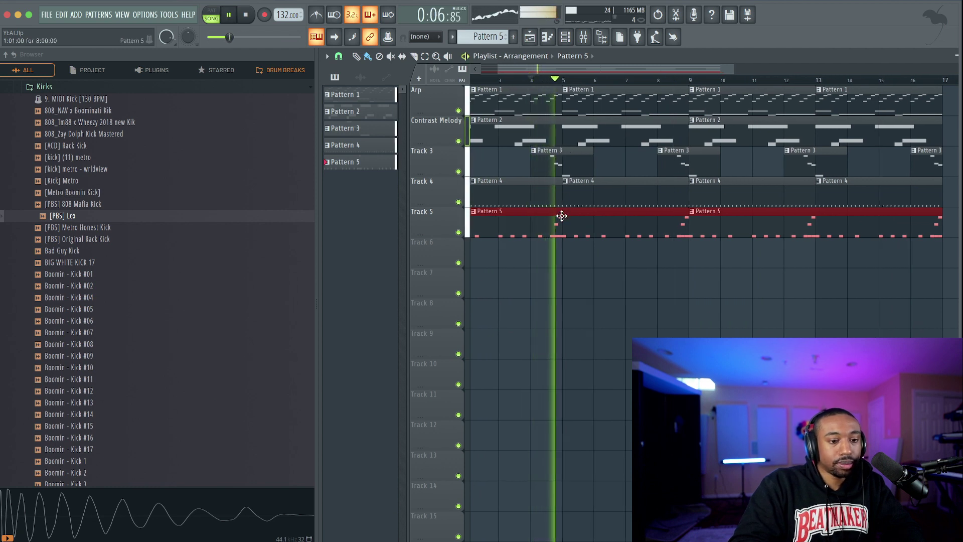
key("space")
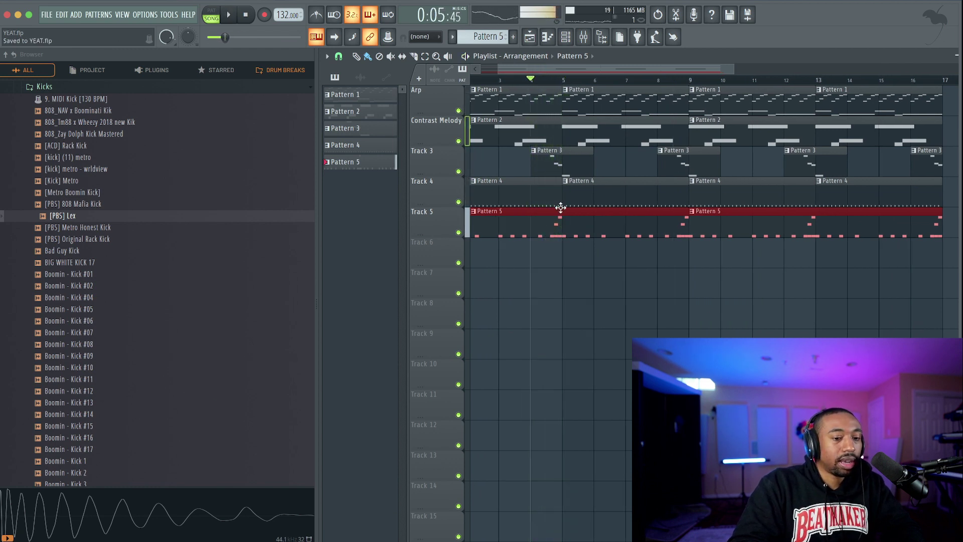
double_click(550, 217)
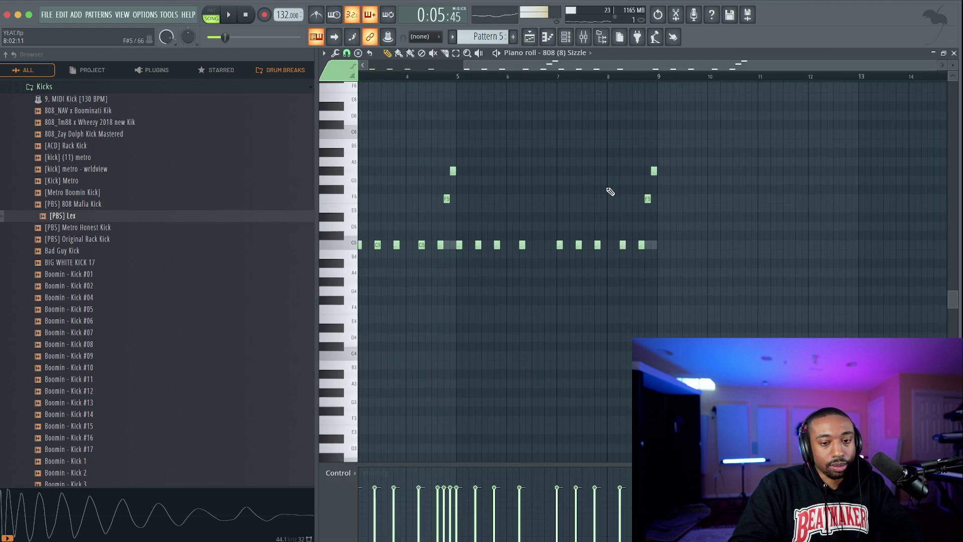
left_click(955, 53)
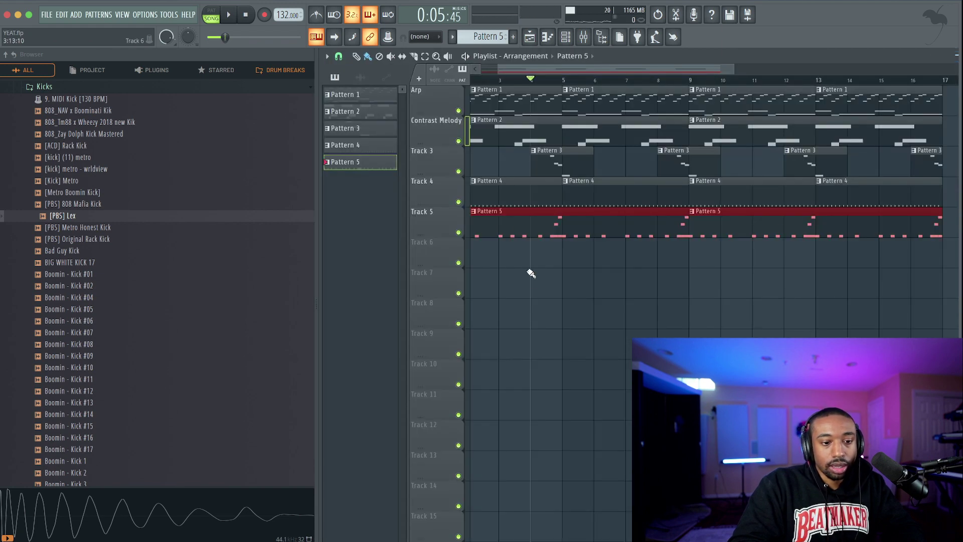
Add a C5 note just before the bar 4 fill in Pattern 5's 808 (8) Sizzle notes and play the passage
left_click(557, 217)
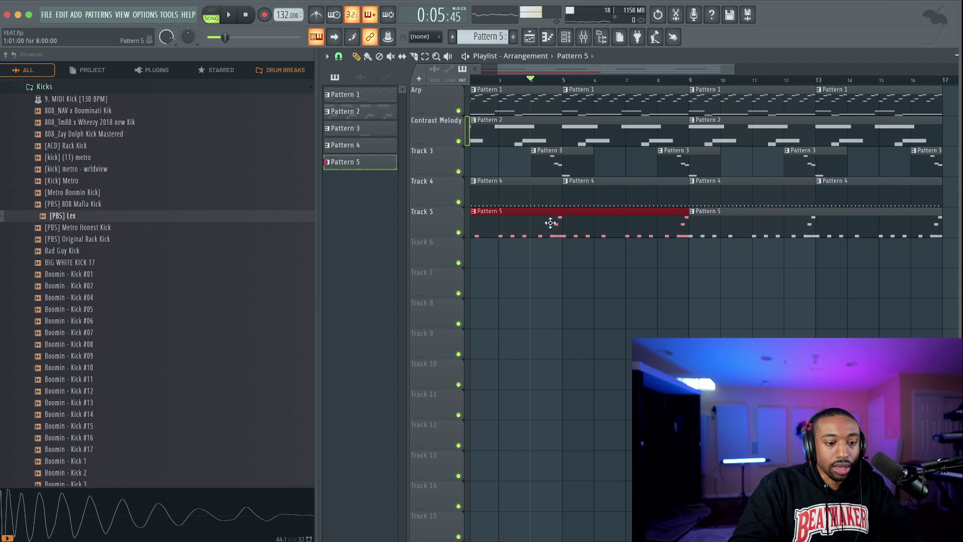
scroll(553, 178, "up", 4)
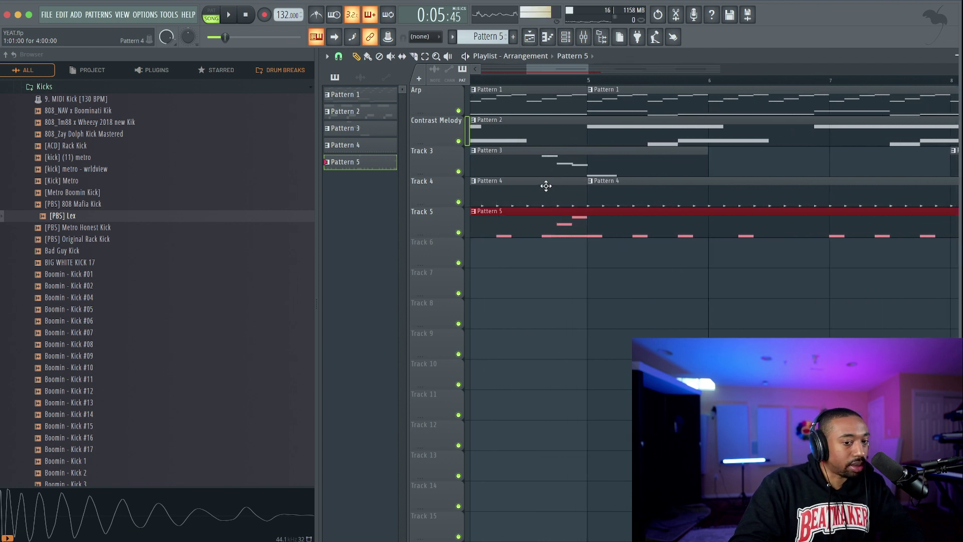
double_click(546, 225)
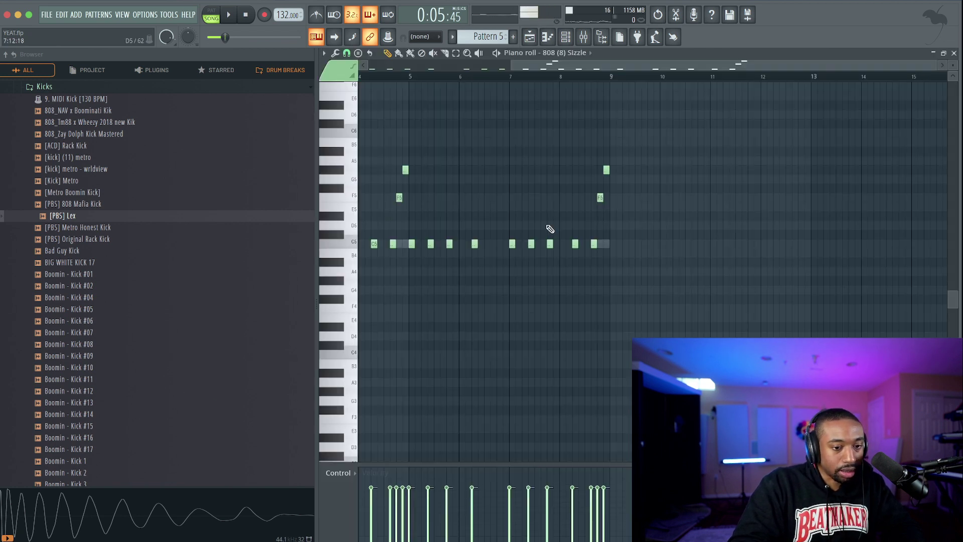
scroll(431, 248, "up", 3)
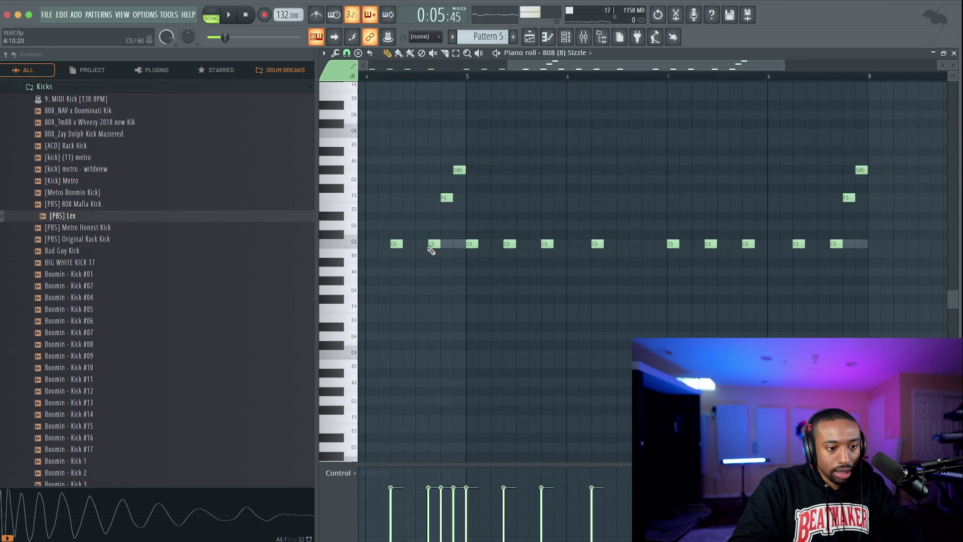
key("space")
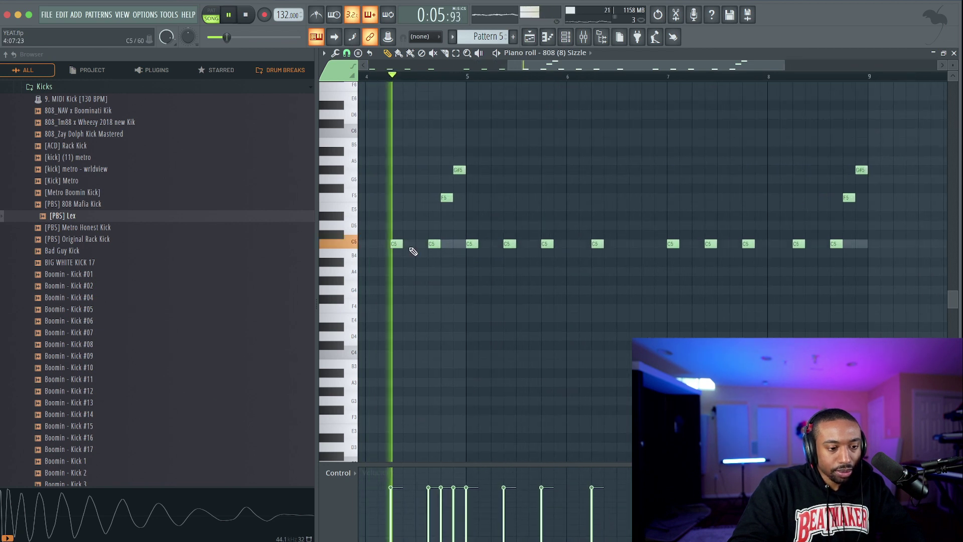
key("space")
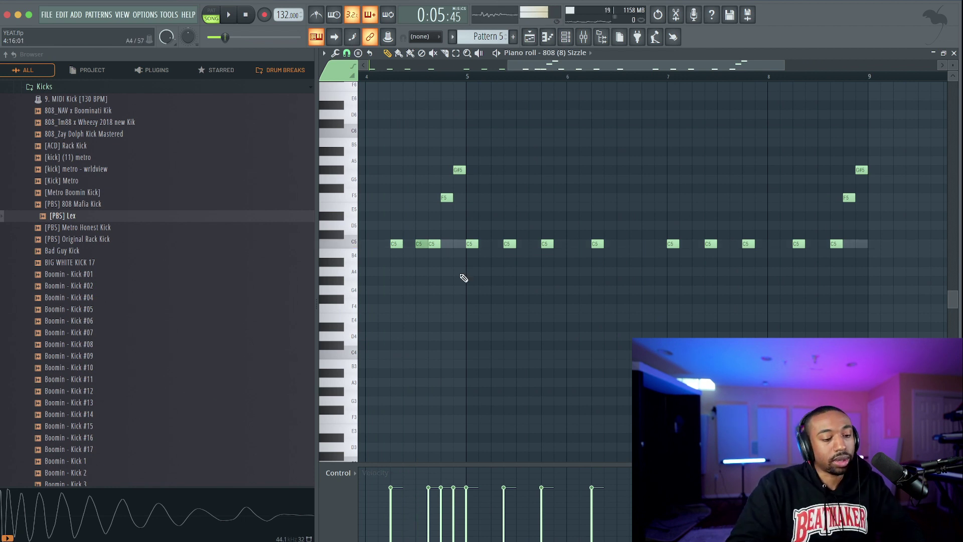
key("space")
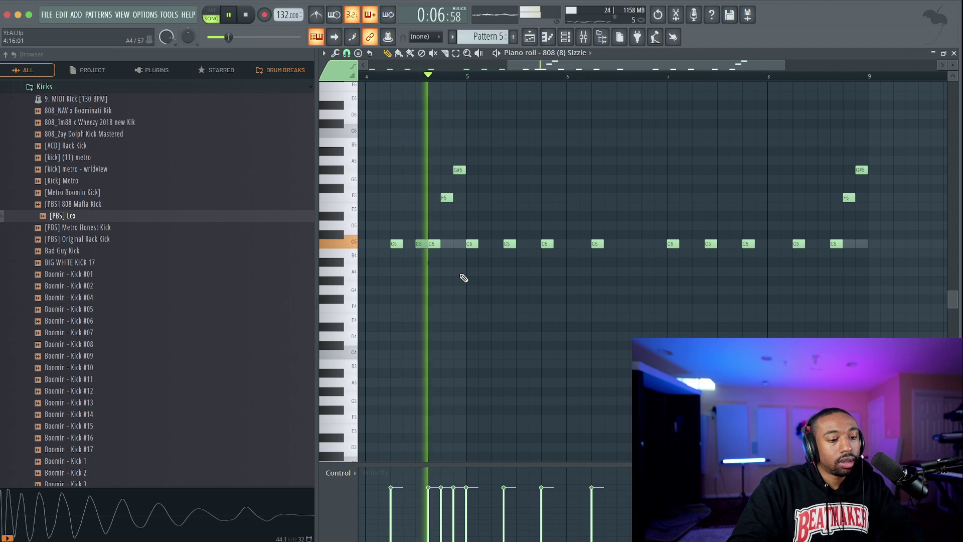
key("space")
Delete the rising C5, F5, G#5 fills from the 808 notes at the ends of bars 4 and 8
left_click_drag(463, 157, 441, 247)
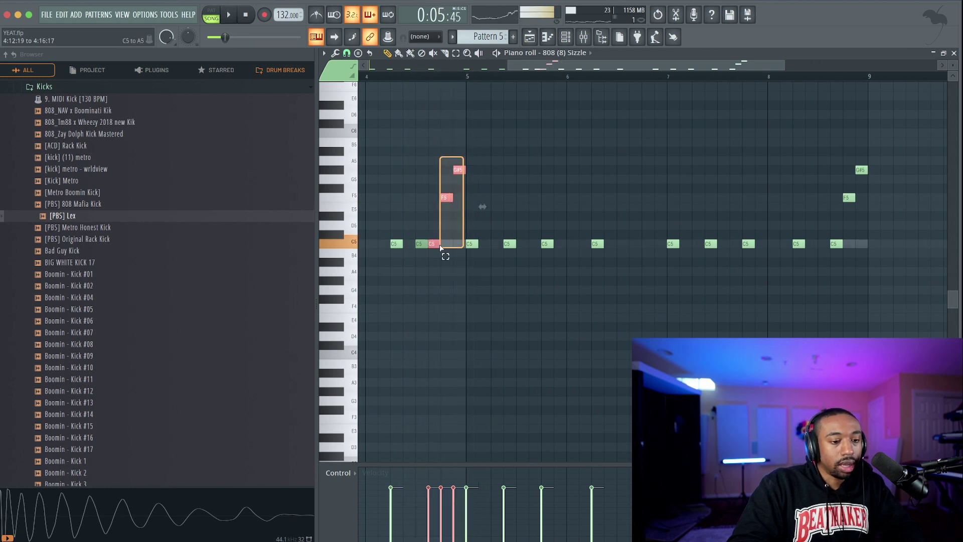
key("Delete")
key("space")
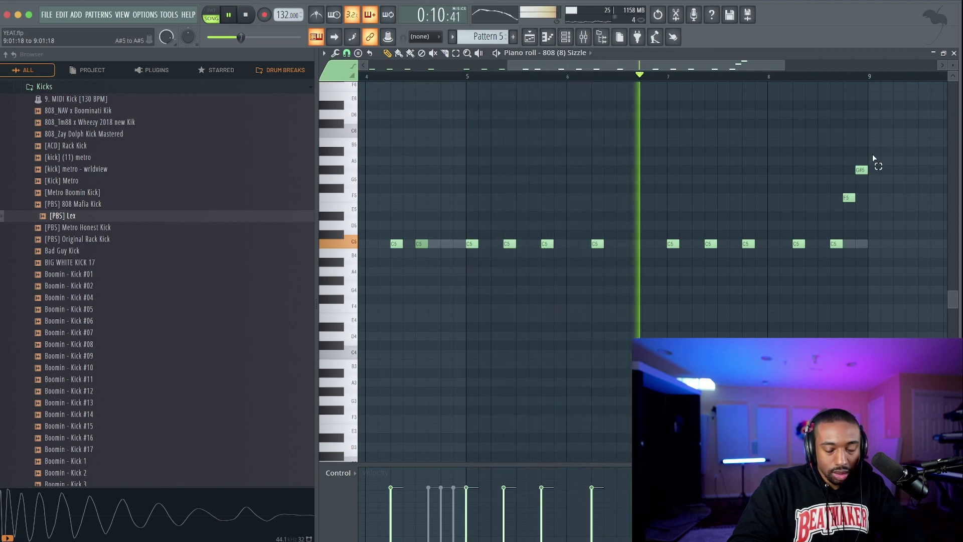
left_click_drag(872, 149, 834, 254)
key("Delete")
key("space")
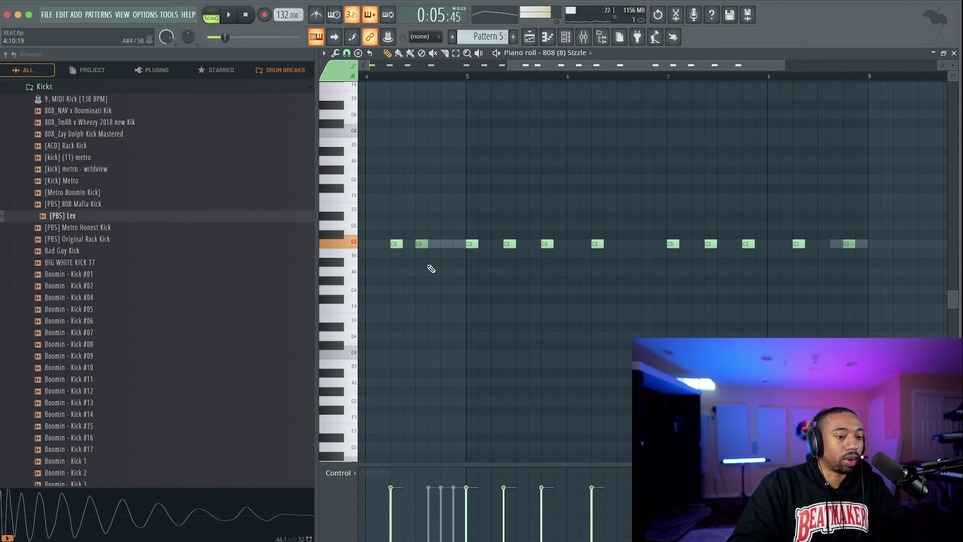
Move the replacement C5 808 notes in bars 4 and 8 to where the deleted fills began, play them, and close the piano roll
key("space")
mouse_move(426, 242)
left_mouse_down()
mouse_move(441, 241)
mouse_move(428, 241)
left_mouse_up()
key("space")
key("space")
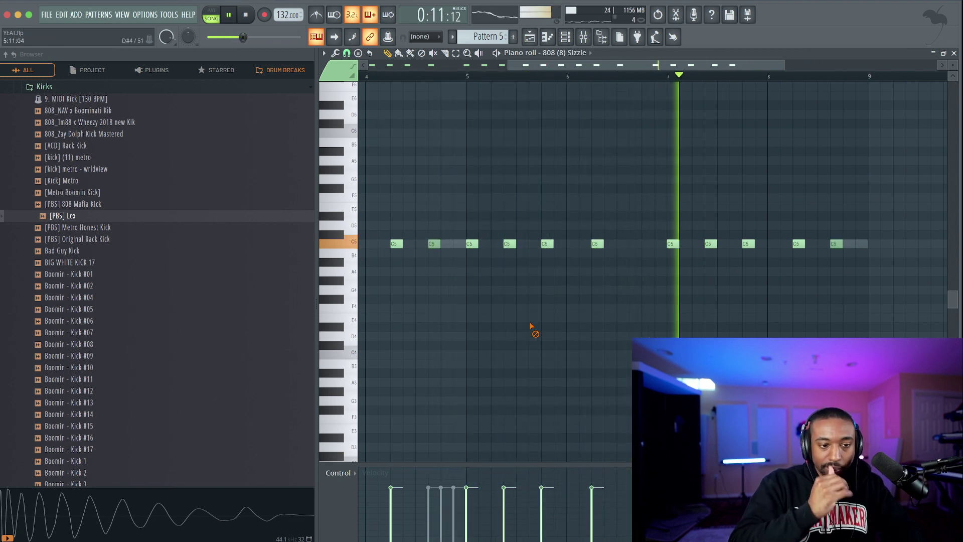
left_click(955, 53)
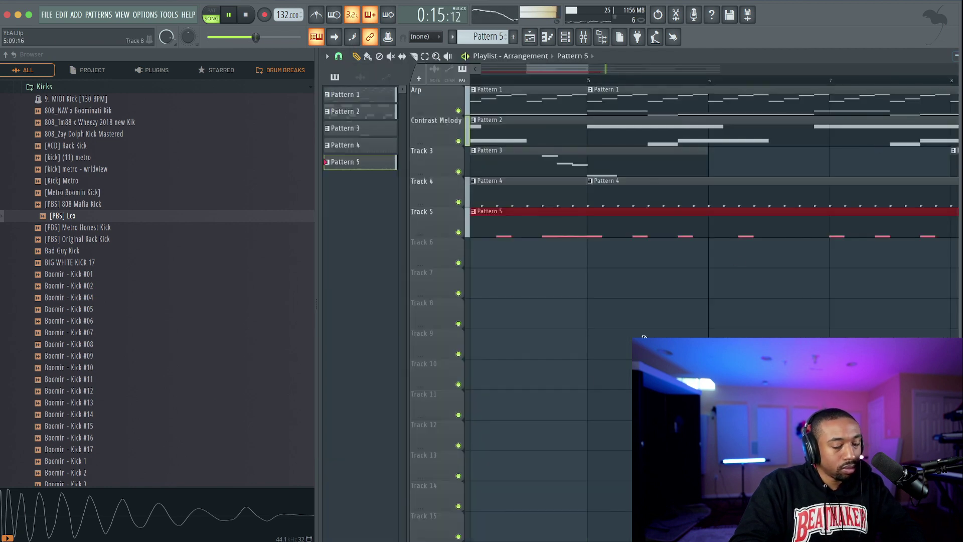
Load FabFilter Saturn 2 in the second effect slot of the 808 (8) Sizzle mixer track
scroll(590, 351, "down", 5)
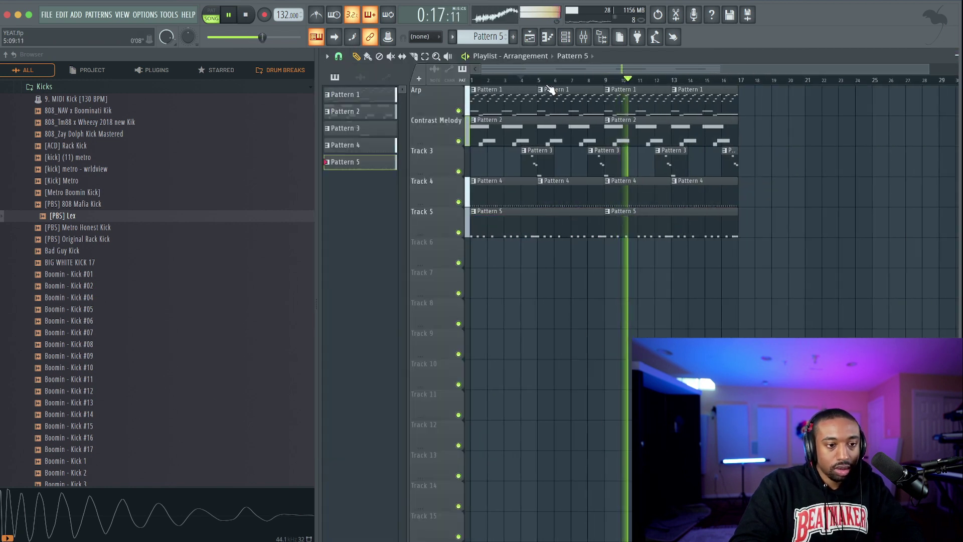
left_click(584, 43)
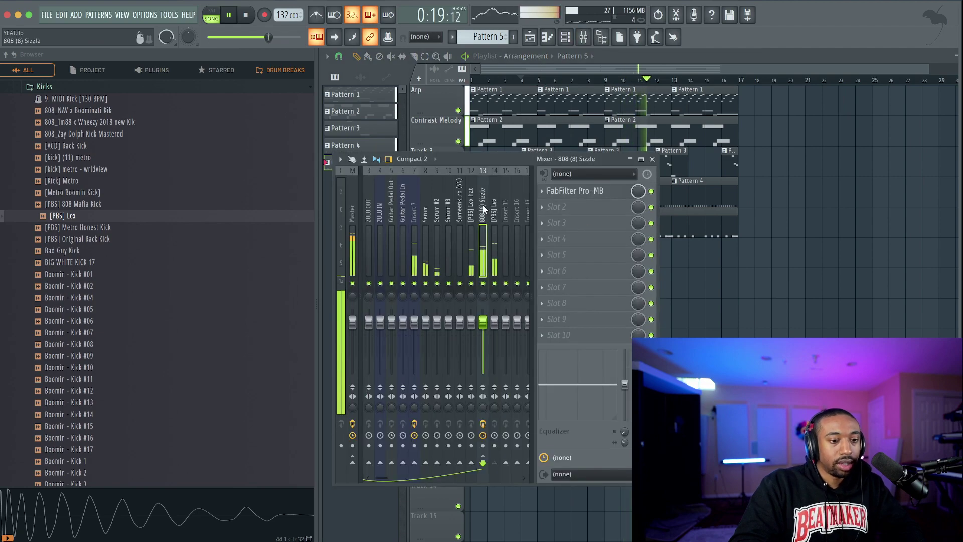
right_click(580, 196)
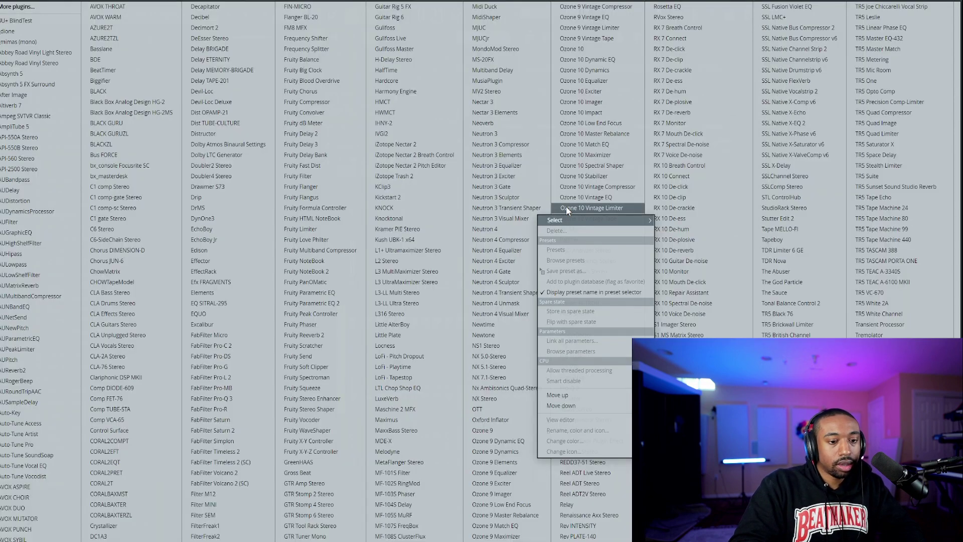
scroll(379, 170, "up", 3)
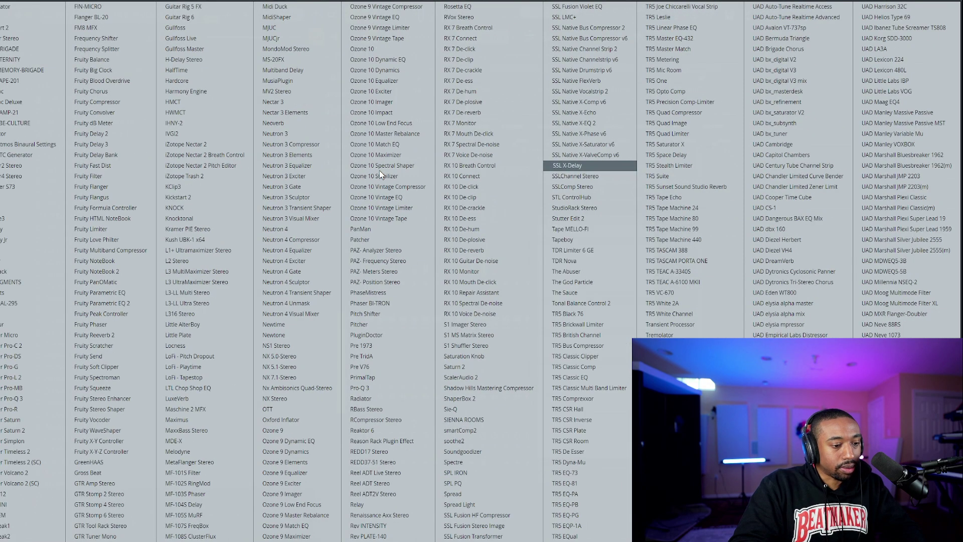
scroll(379, 170, "up", 2)
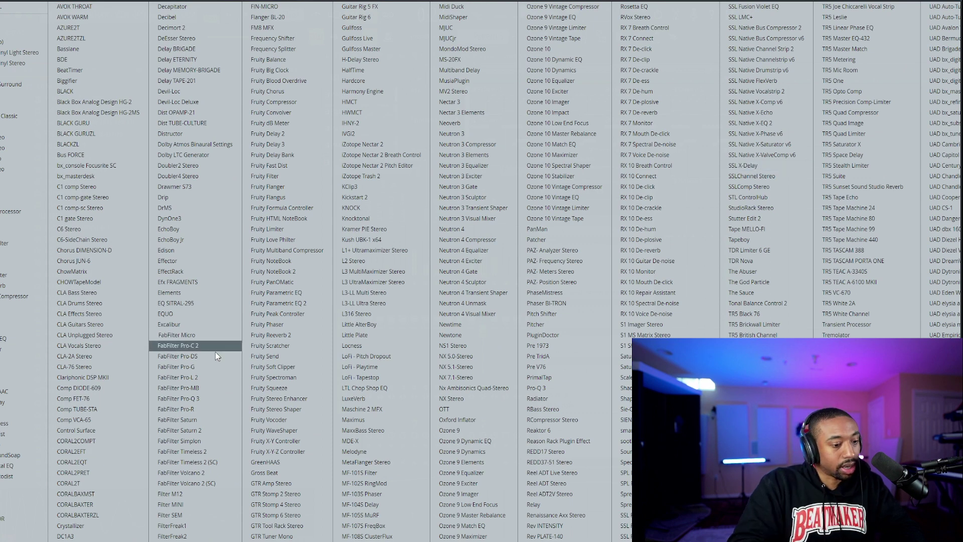
left_click(212, 429)
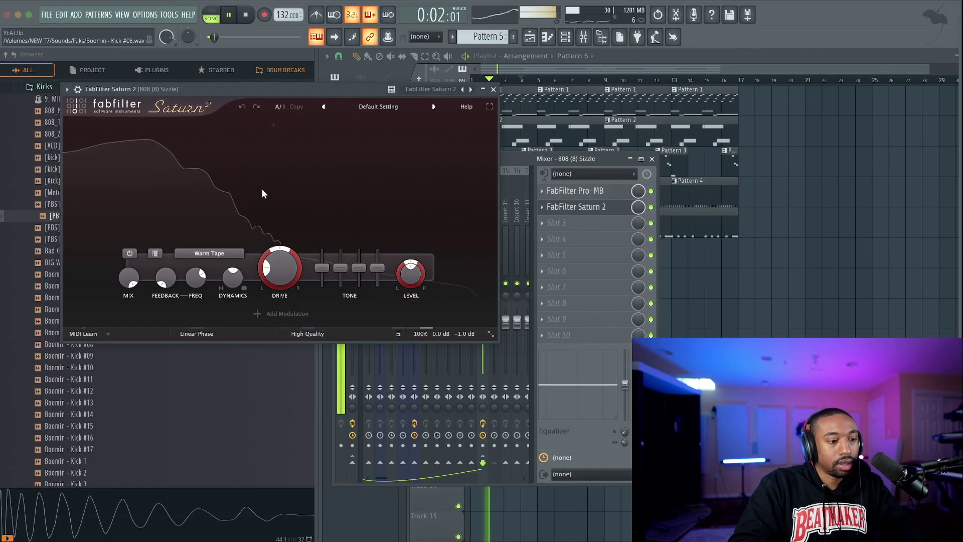
Split Saturn 2 into two bands, set Band 2's drive to about 89.2%, and close the plugin and mixer
left_click(206, 127)
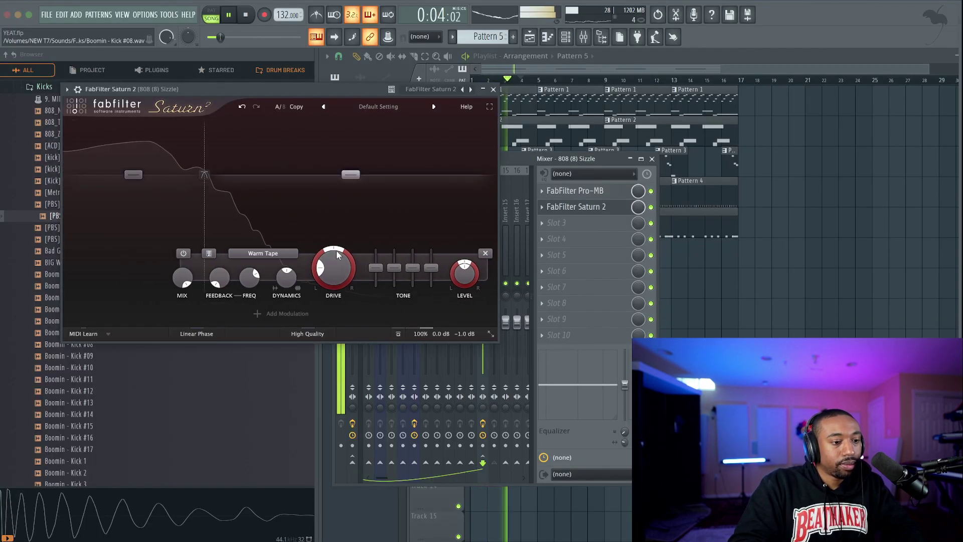
left_click_drag(338, 267, 341, 238)
left_click_drag(359, 181, 360, 179)
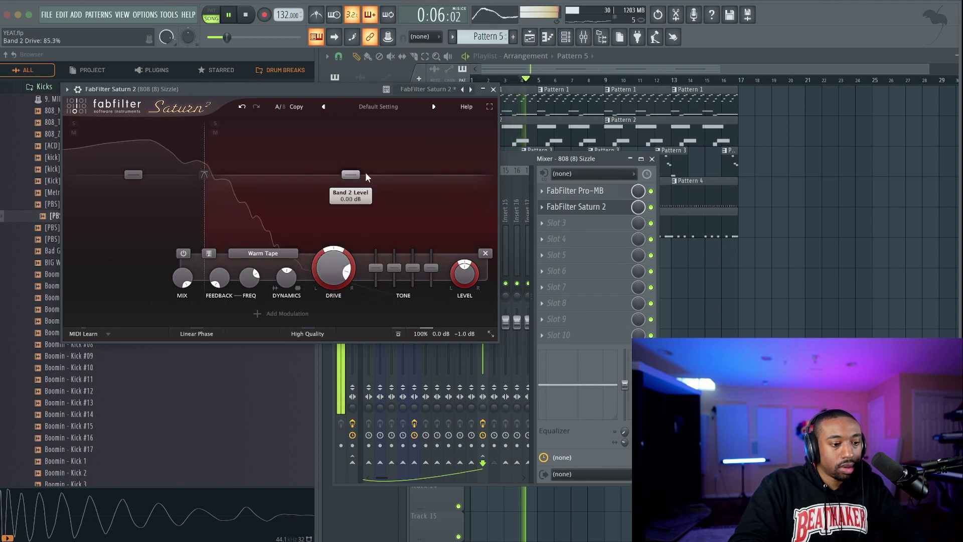
mouse_move(335, 267)
left_mouse_down()
mouse_move(329, 222)
mouse_move(335, 277)
left_mouse_up()
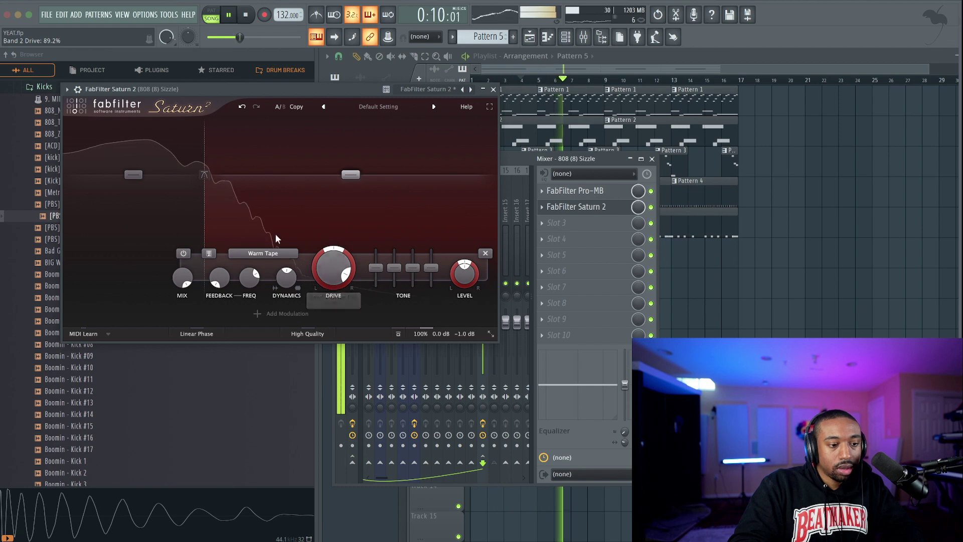
left_click(493, 89)
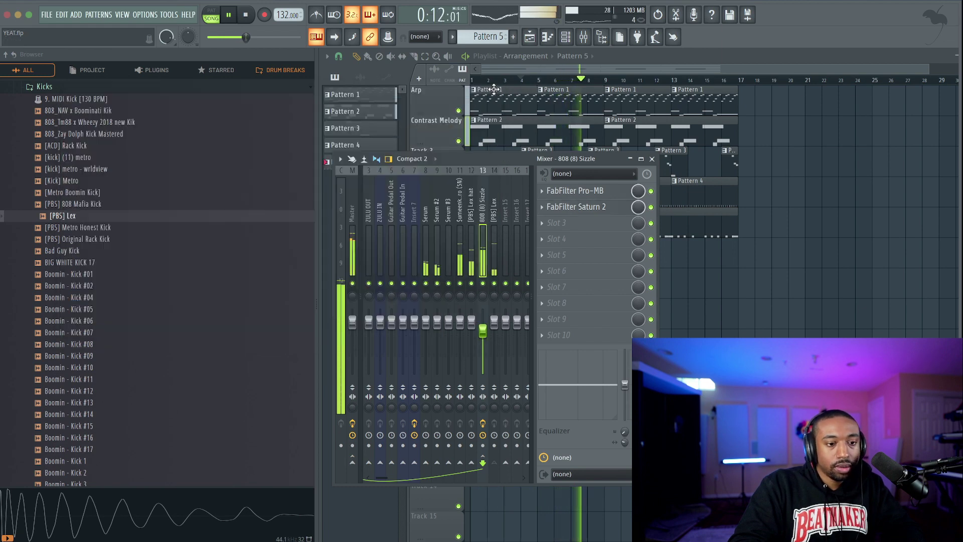
left_click(652, 159)
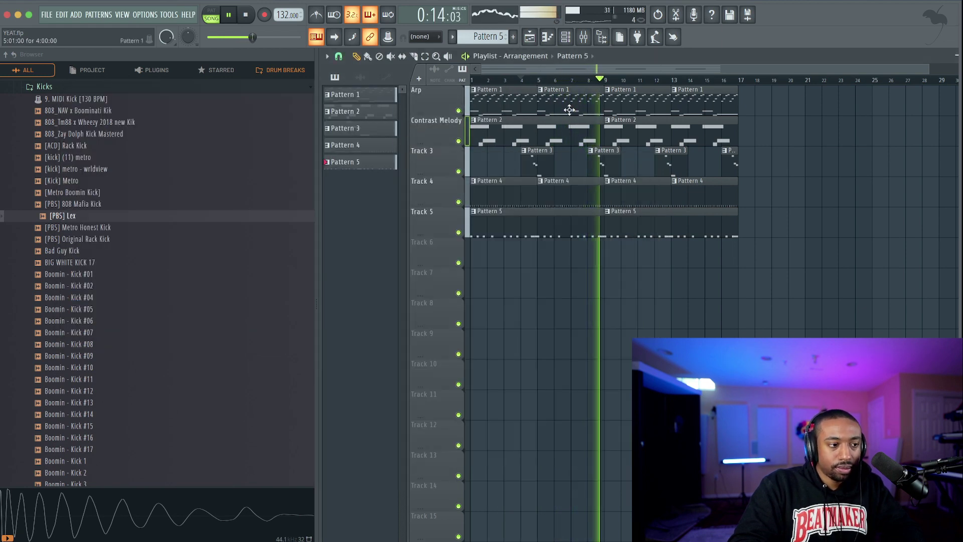
Collapse the Kicks and Snares sample folders in the browser, play the song briefly, and bring up the channel rack
left_click(567, 38)
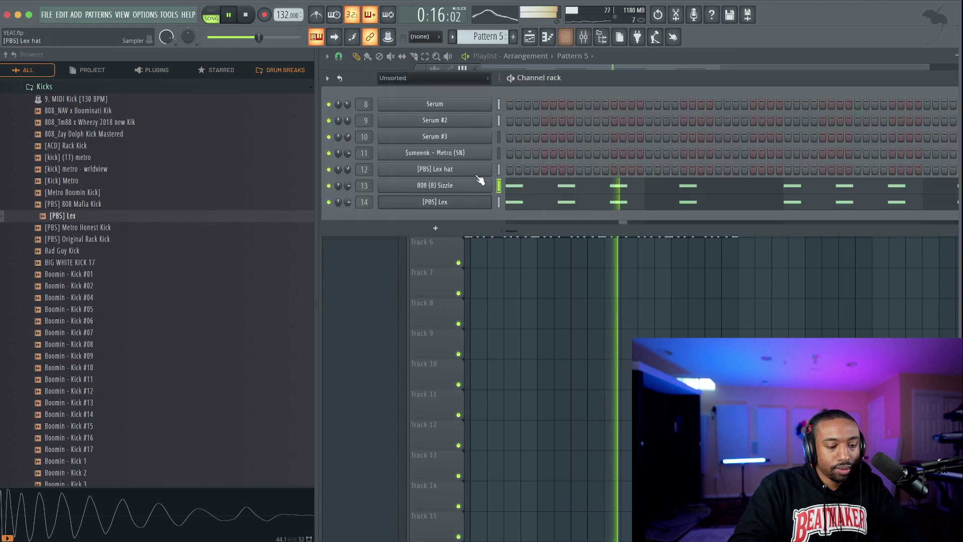
left_click(567, 38)
left_click(566, 38)
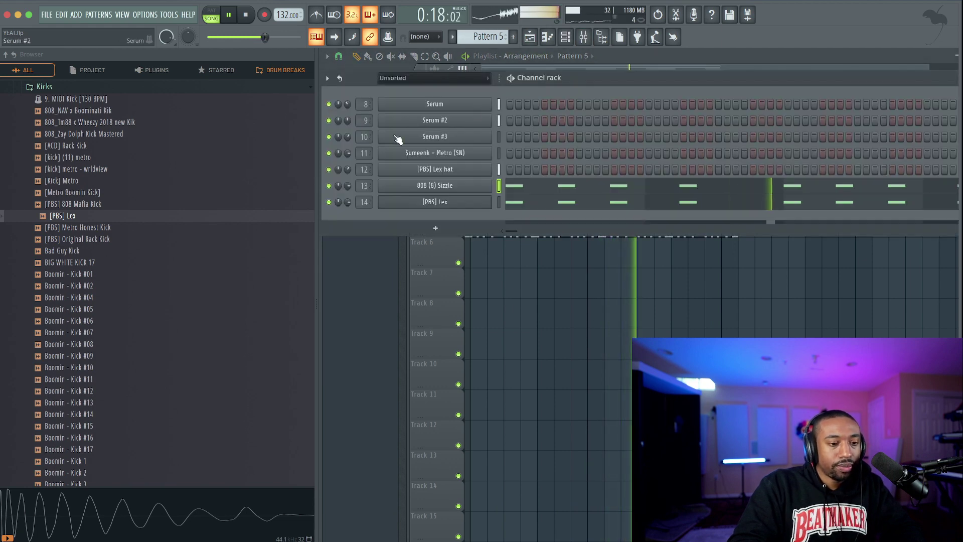
scroll(89, 177, "up", 3)
key("space")
left_click(124, 157)
key("space")
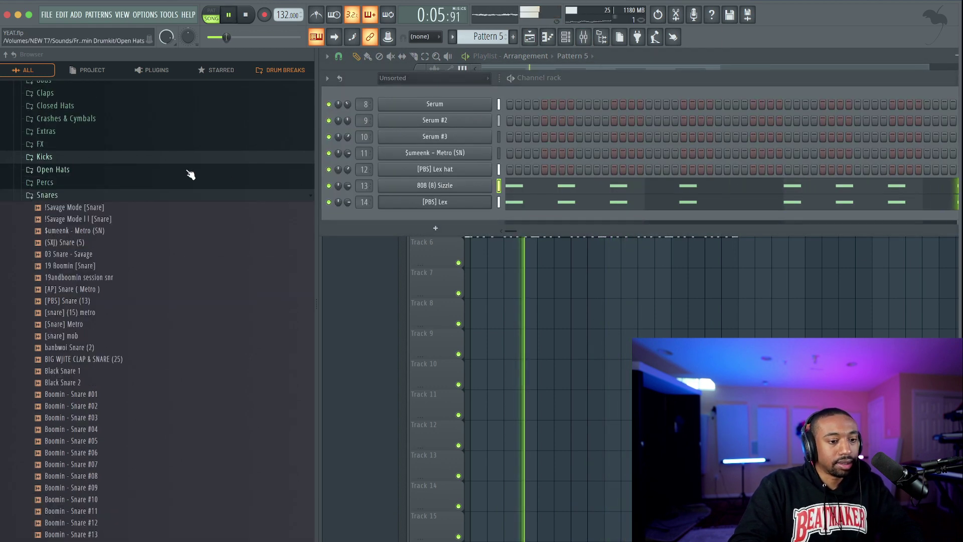
left_click(138, 196)
right_click(498, 329)
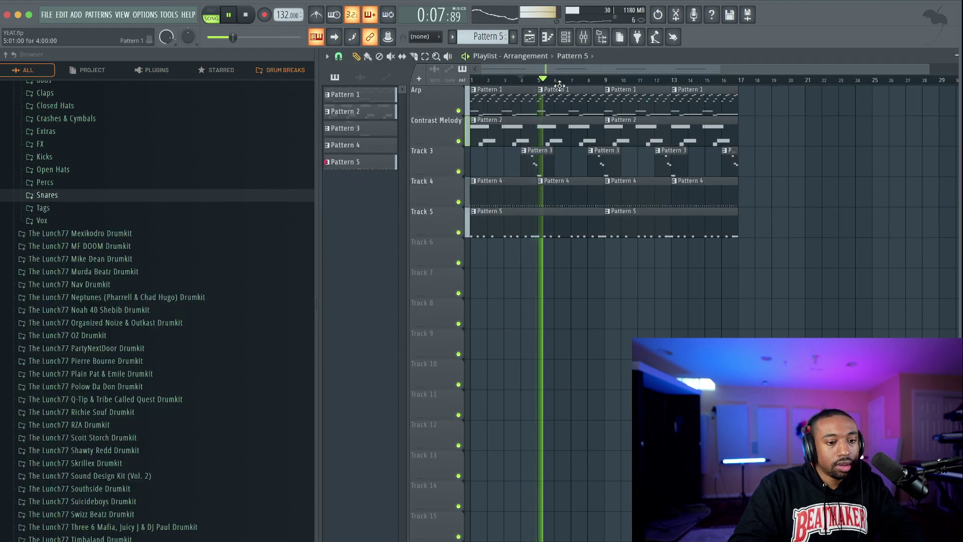
left_click(565, 37)
key("space")
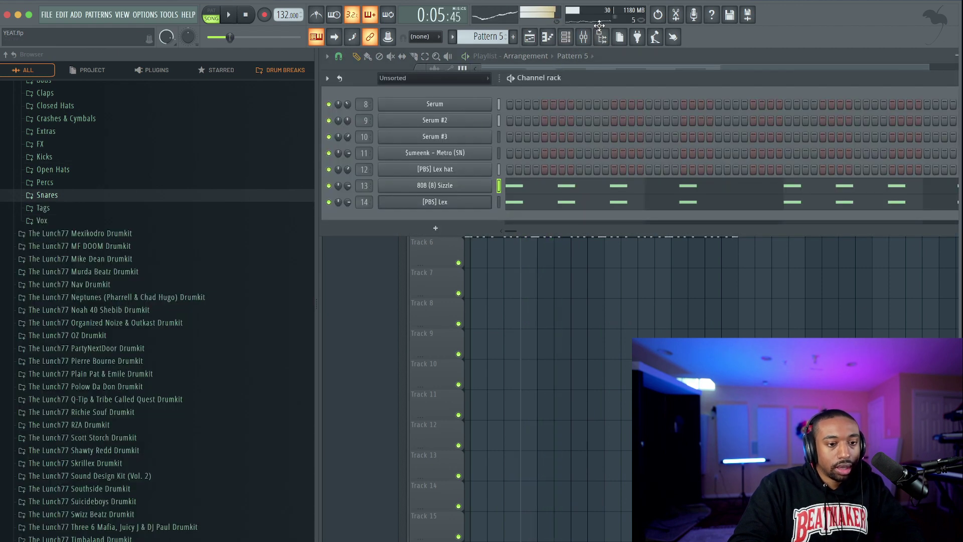
Try the HalfTime effect in the first slot of the Serum mixer track and play the beat with it
left_click(583, 38)
key("space")
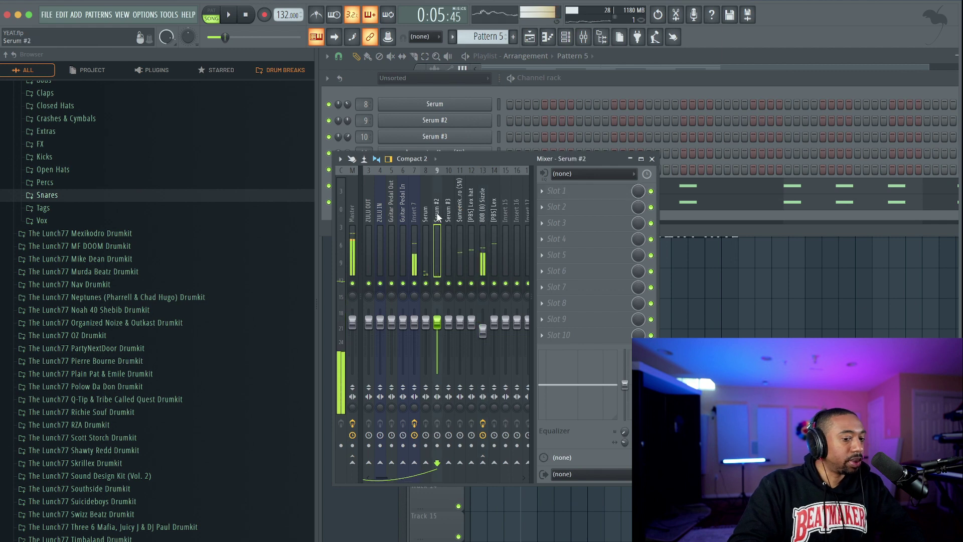
left_click(426, 219)
left_click(573, 191)
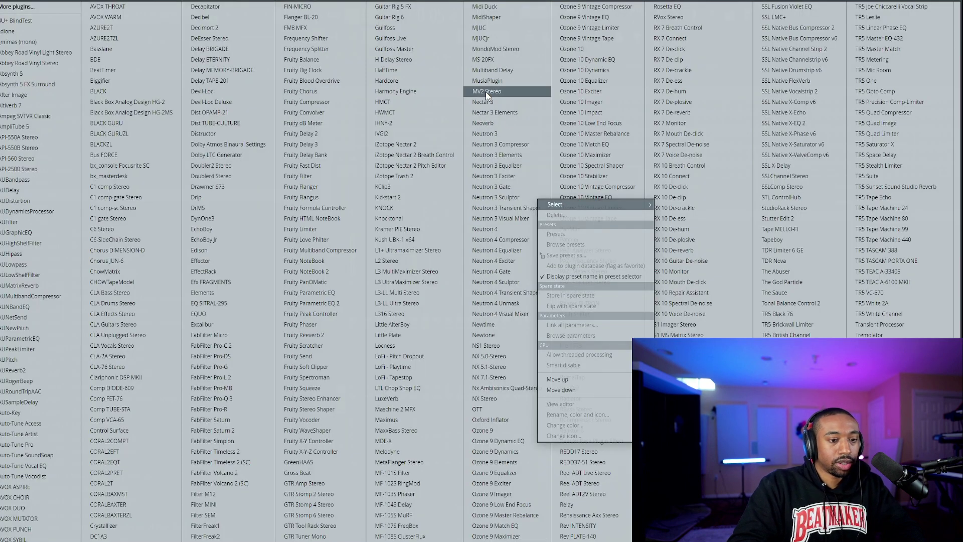
left_click(417, 71)
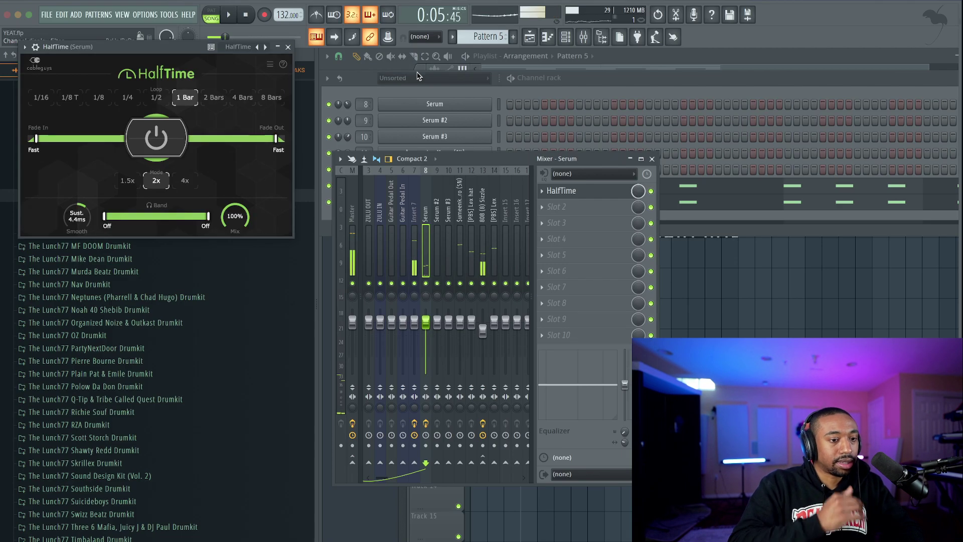
key("space")
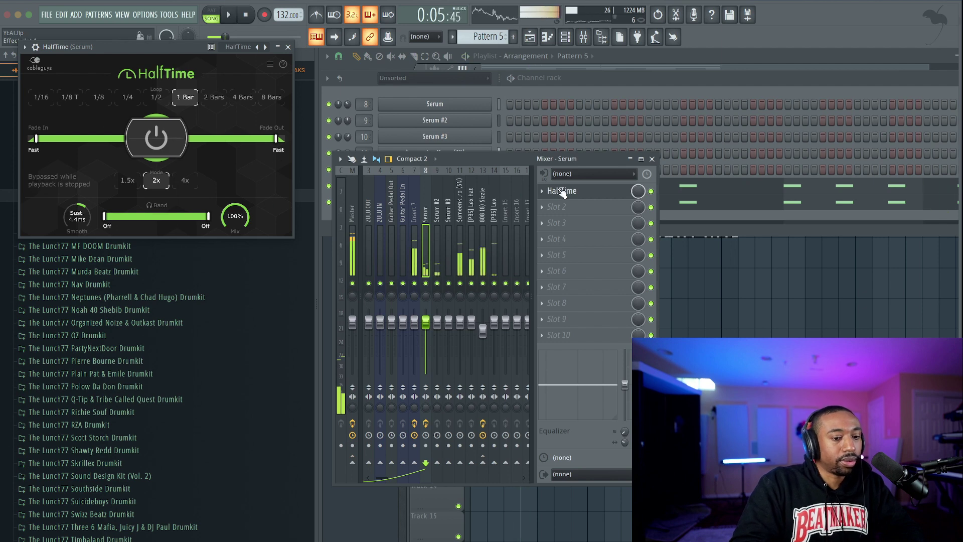
Replace HalfTime on the Serum track with Gross Beat and load its Momentary preset
left_click(570, 191)
mouse_move(568, 200)
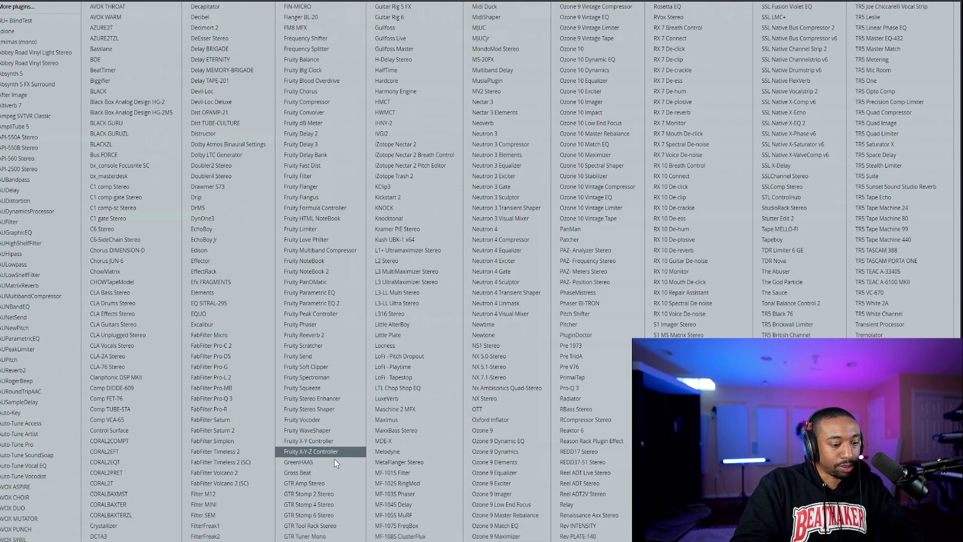
left_click(325, 472)
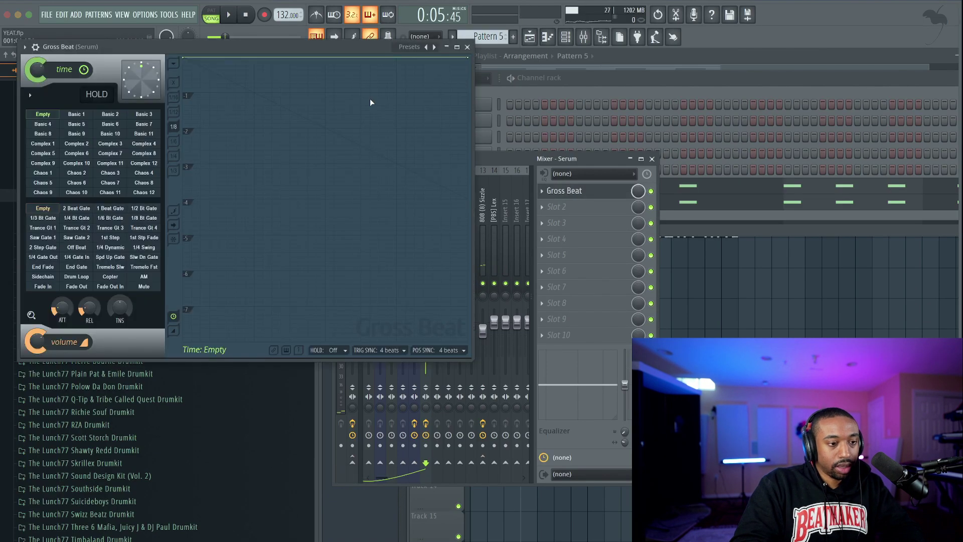
left_click(421, 51)
left_click(442, 84)
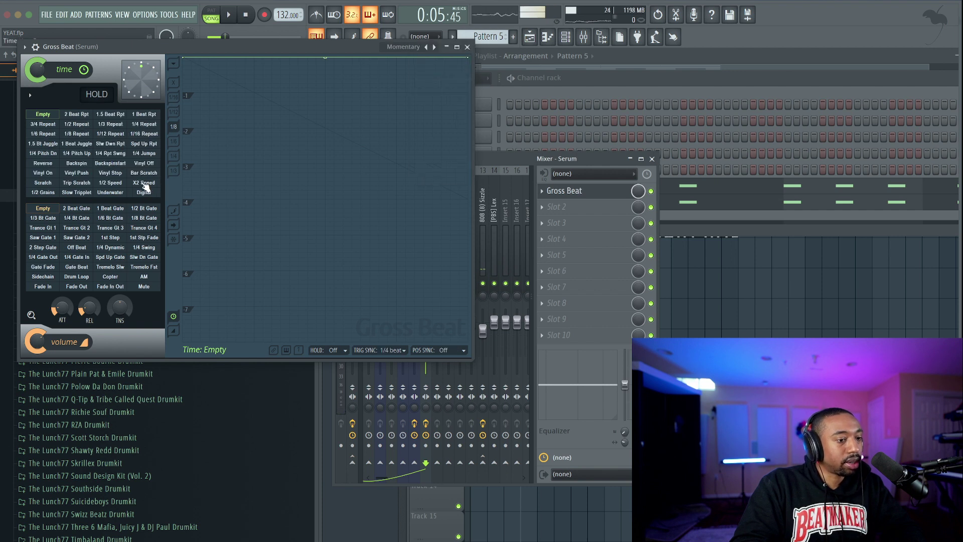
Choose Gross Beat's 1/2 Speed time effect, set trigger and position sync to 4 beats, play it, and close the plugin and mixer
left_click(111, 182)
key("space")
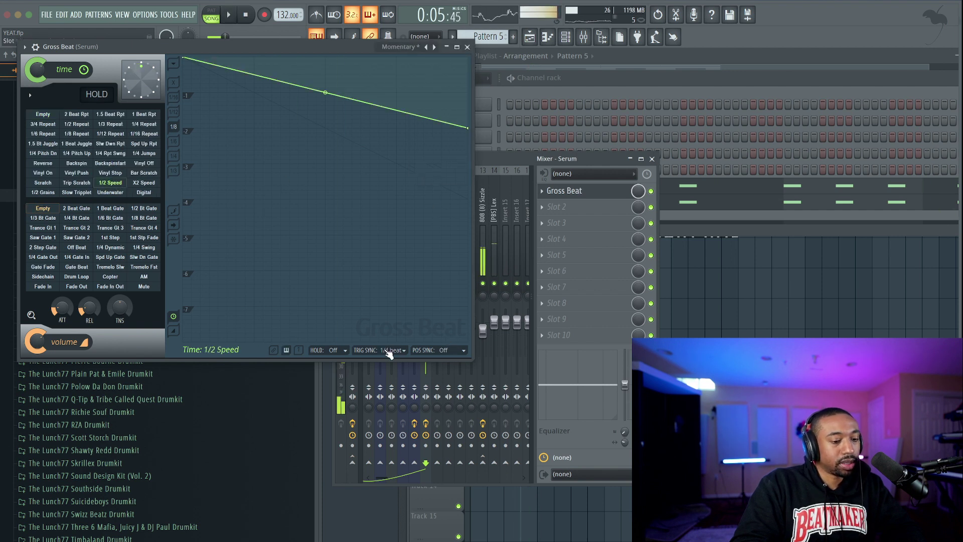
left_click(389, 350)
left_click(381, 416)
left_click(437, 350)
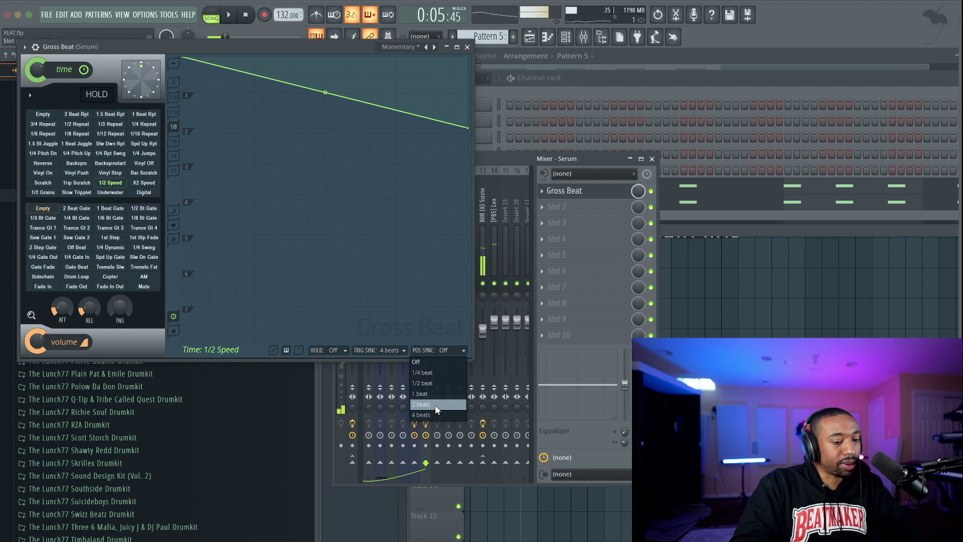
left_click(434, 415)
key("space")
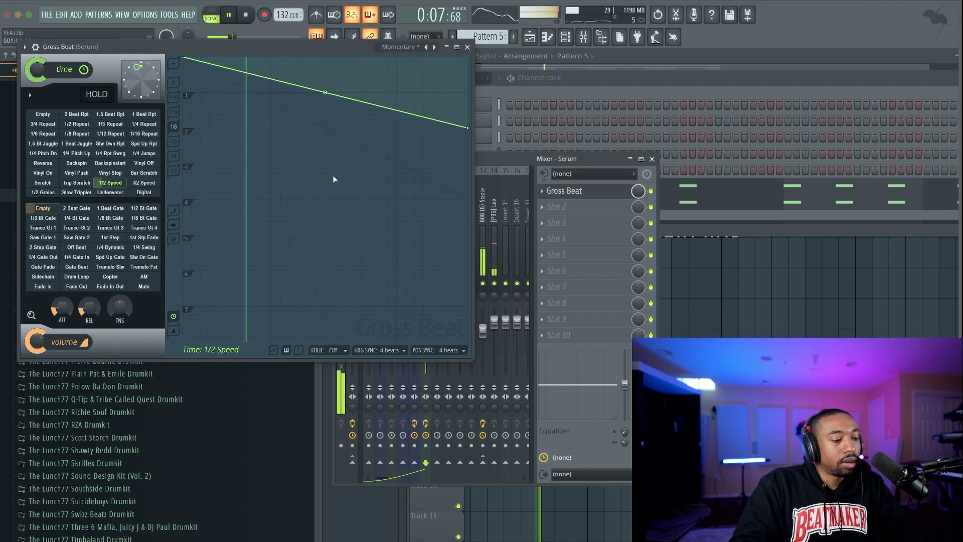
left_click(467, 47)
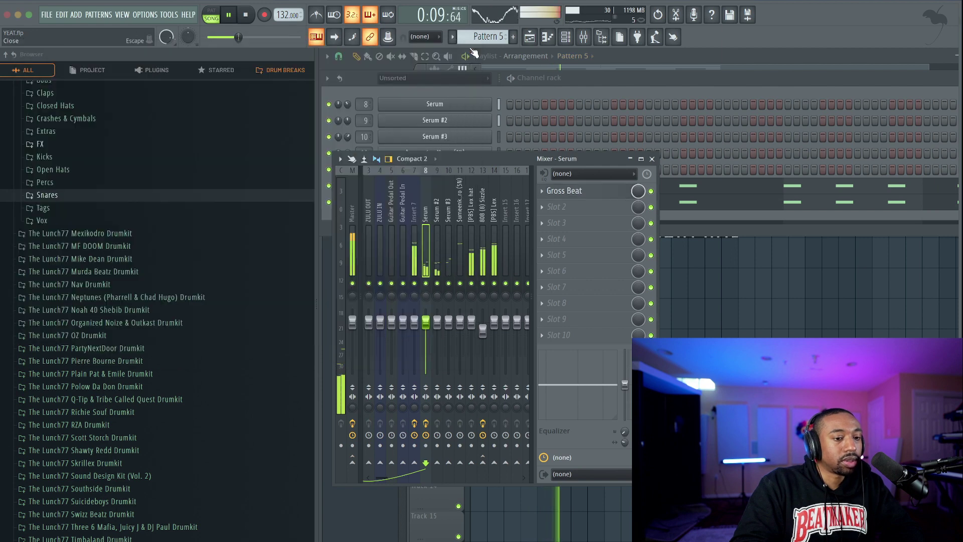
left_click(651, 158)
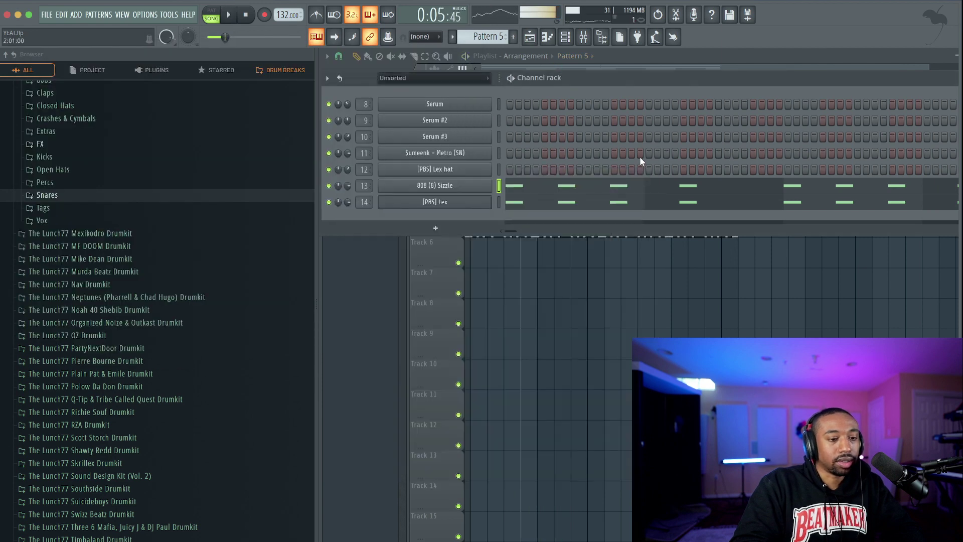
Solo the Serum mixer track, lower Gross Beat's mix level during playback, and close the open windows to reveal the playlist
left_click(585, 37)
right_click(426, 284)
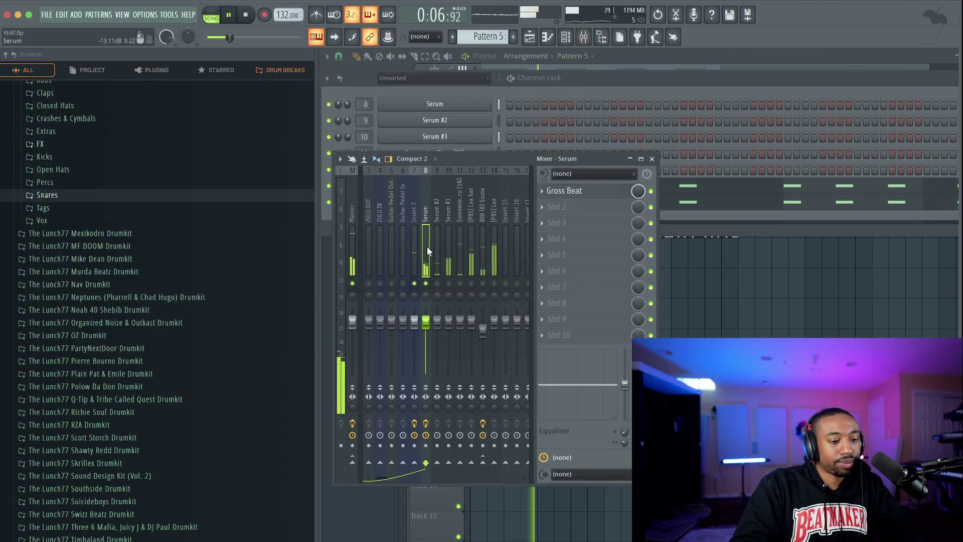
left_click(579, 192)
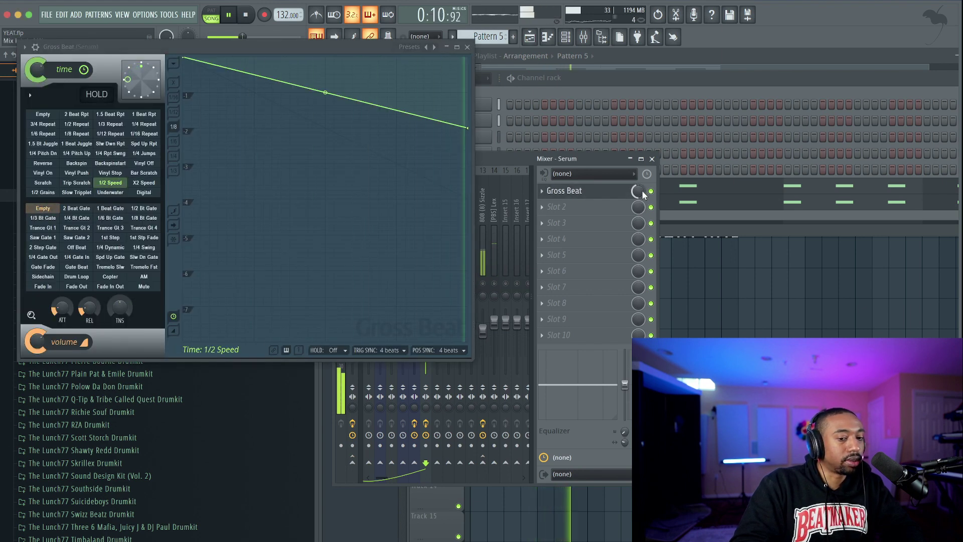
left_click(468, 47)
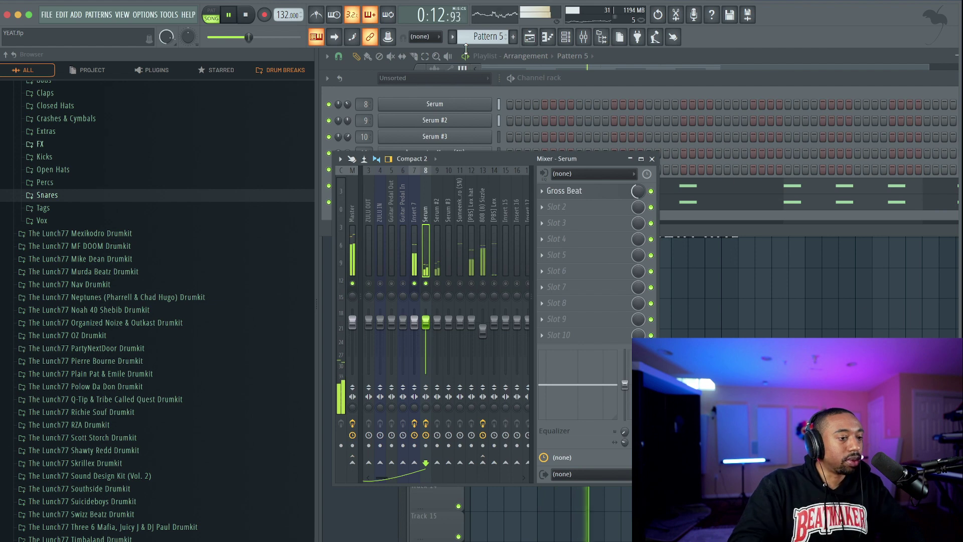
left_click(653, 159)
key("Escape")
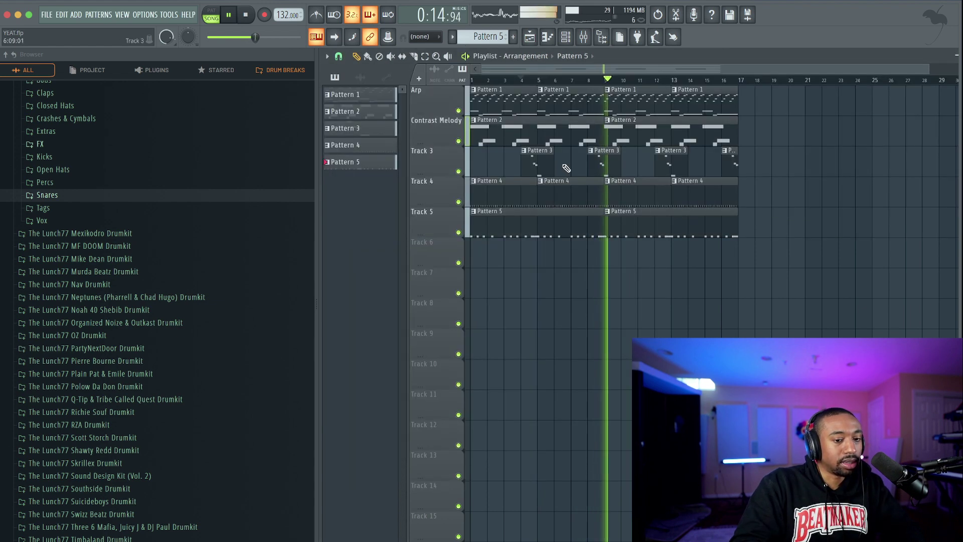
Transpose all of Pattern 1's Serum notes up two octaves in the piano roll and play them
key("space")
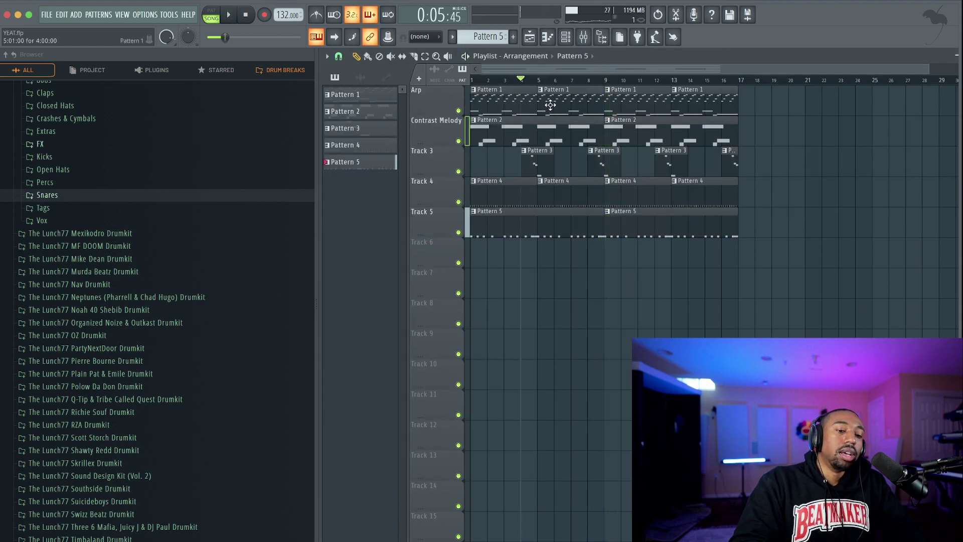
double_click(551, 104)
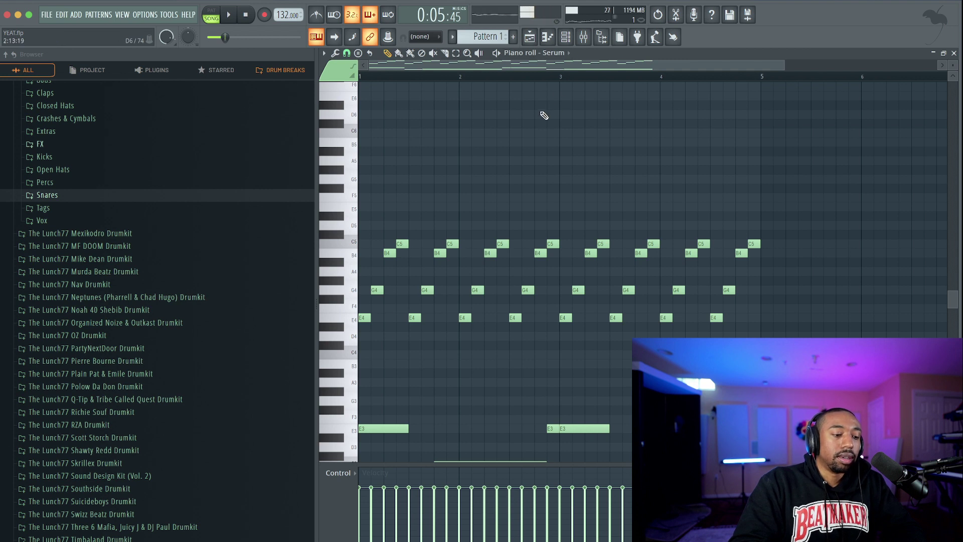
left_click(602, 38)
scroll(447, 197, "down", 1)
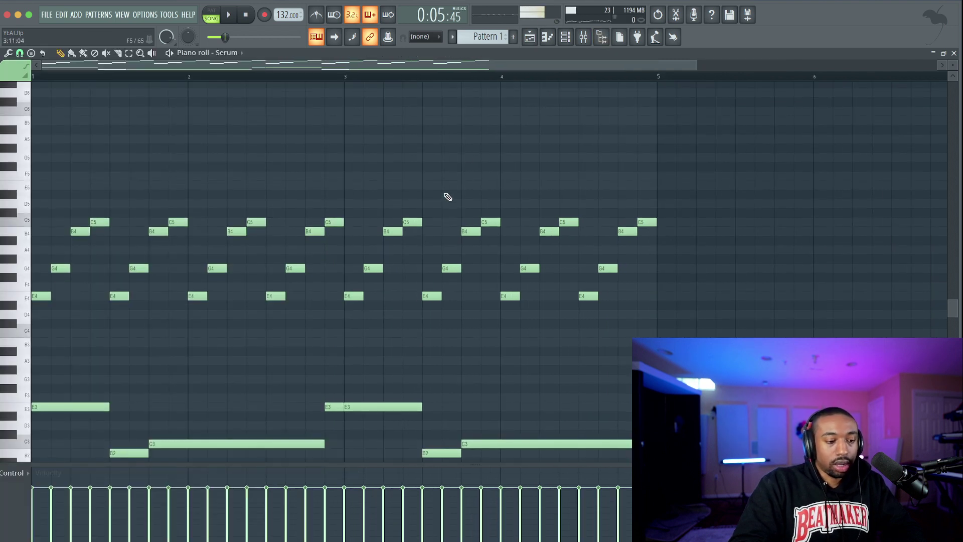
key("ctrl+Up")
key("space")
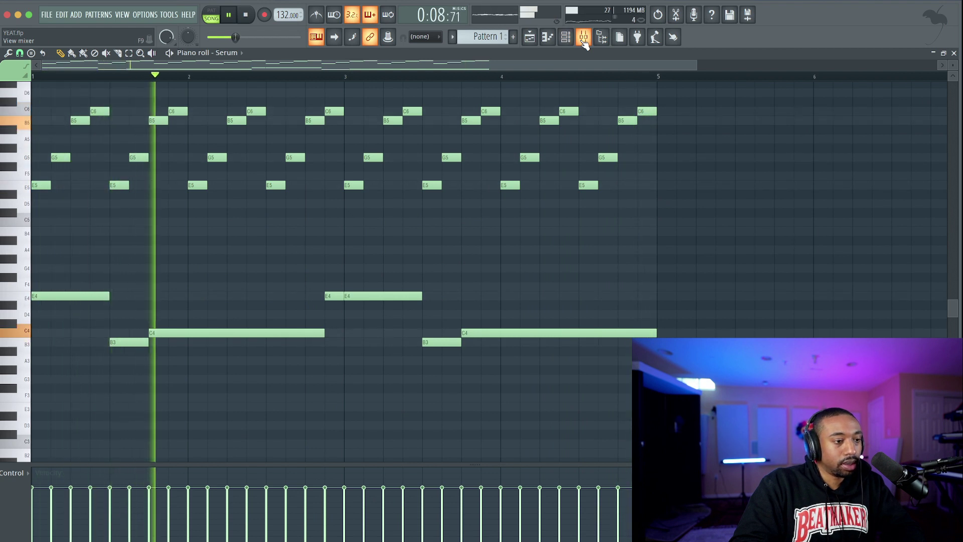
key("ctrl+Up")
scroll(522, 149, "up", 3)
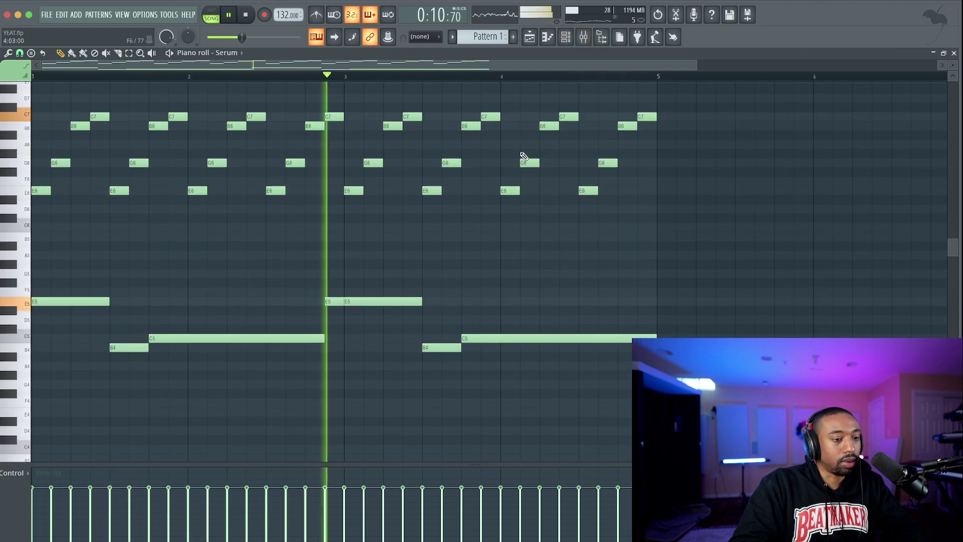
Raise Gross Beat's mix level on the Serum track to 100%, bring it back down partway, and unsolo the track
left_click(592, 39)
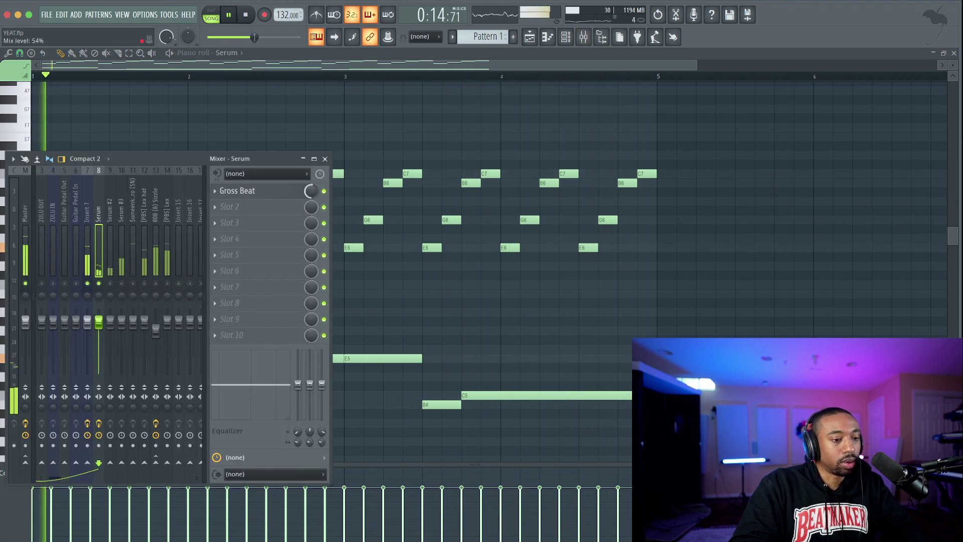
left_click_drag(311, 192, 311, 184)
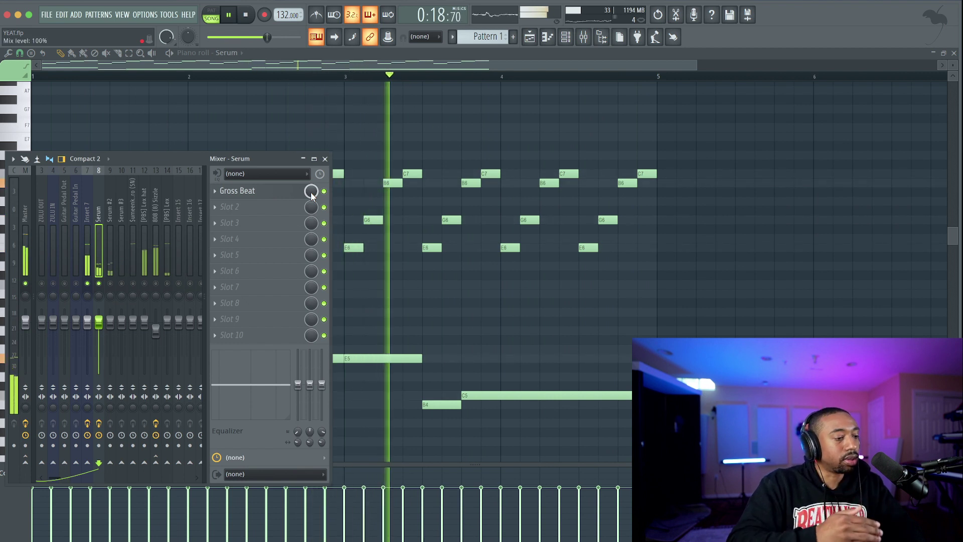
left_click_drag(311, 192, 311, 208)
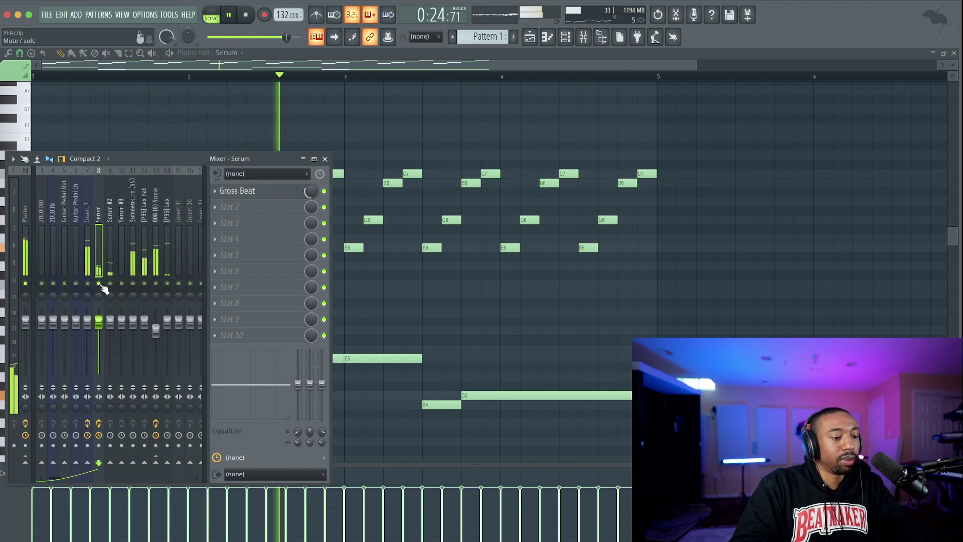
Create an automation clip for Gross Beat's mix level and raise its bar 9 point to about 86%, and play it
key("space")
right_click(311, 194)
left_click(348, 271)
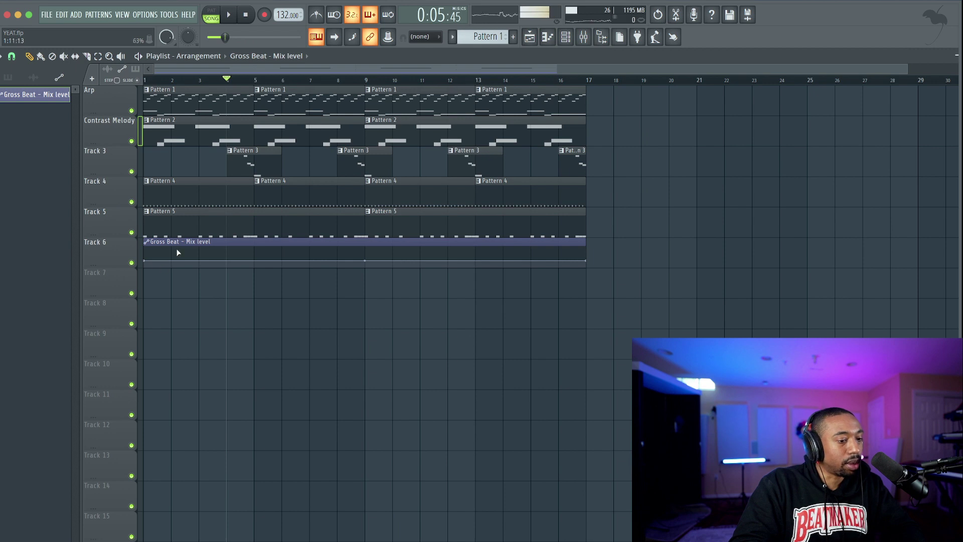
left_click_drag(371, 252, 370, 249)
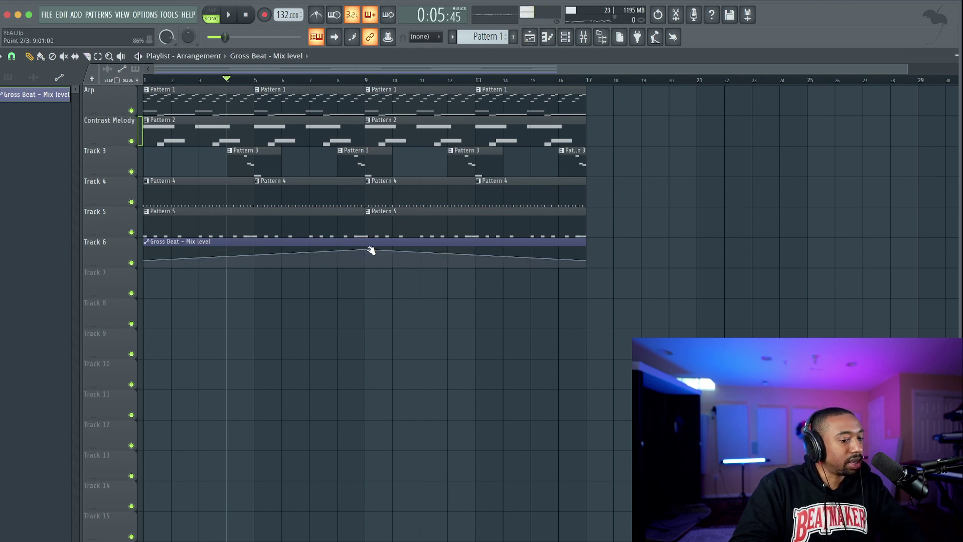
key("space")
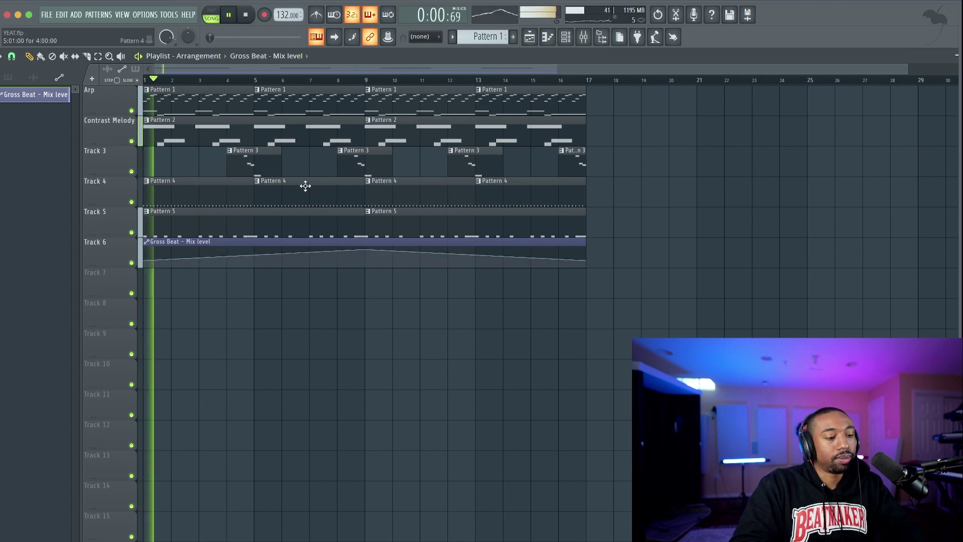
Check the effects on the Master, 808 (8) Sizzle and Serum mixer tracks
left_click(585, 38)
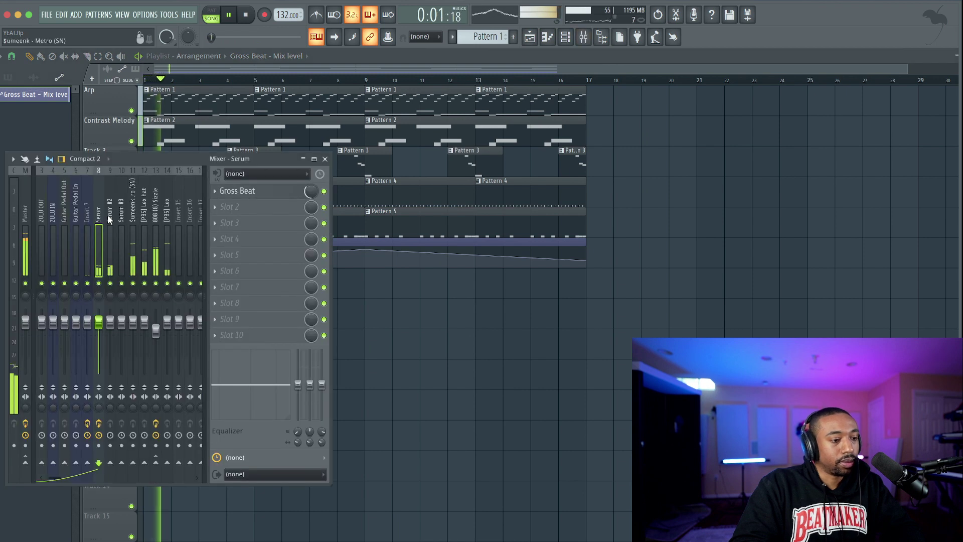
left_click(25, 209)
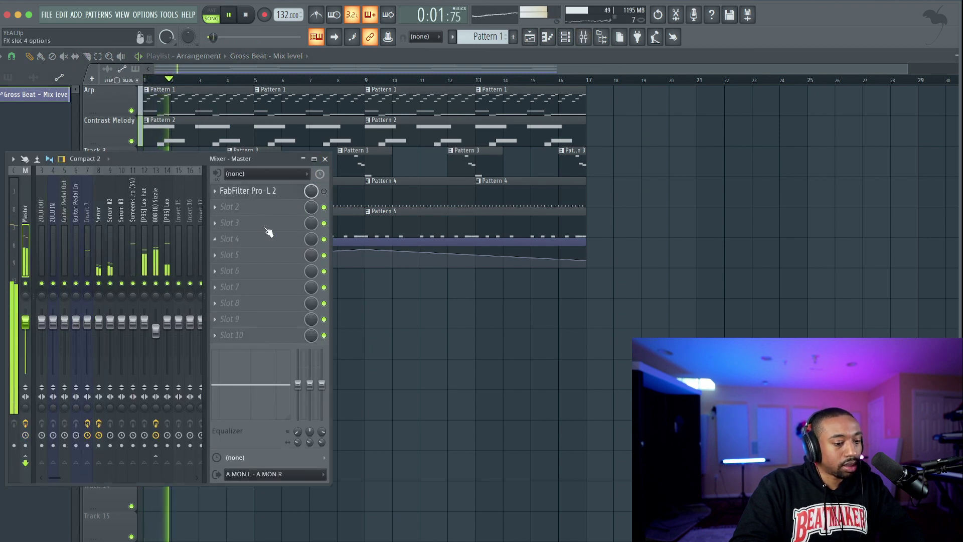
left_click(155, 223)
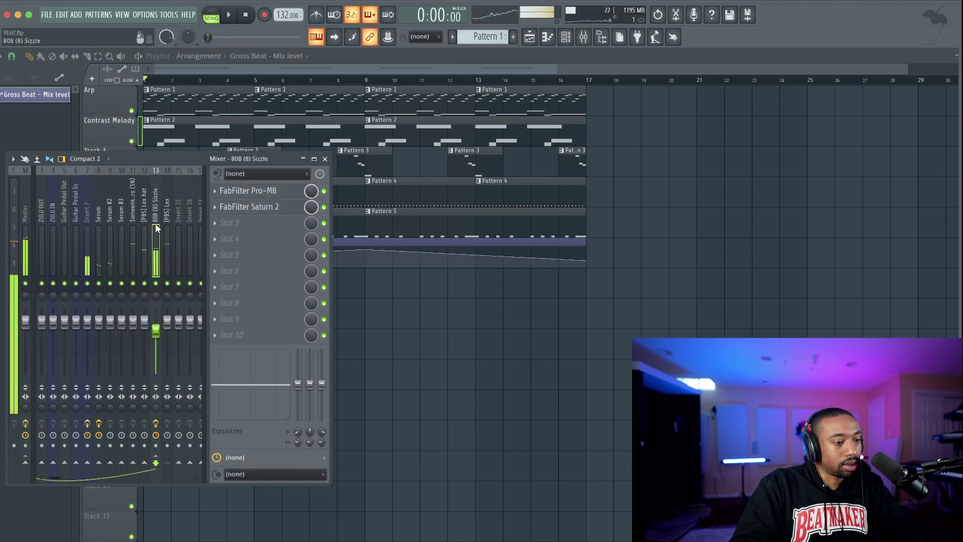
left_click(100, 221)
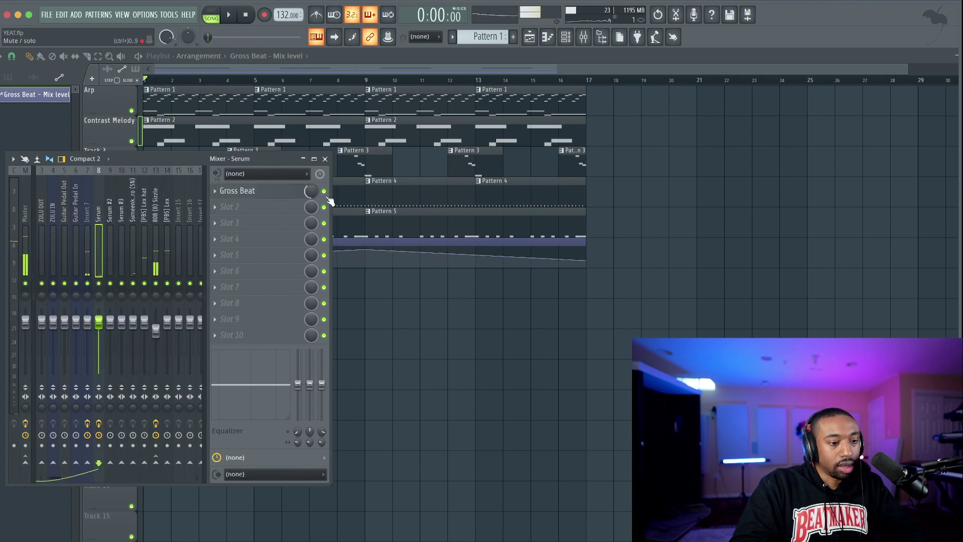
Try the beat without the Gross Beat mix level automation clip, undo its deletion, and bring up the mixer
key("F9")
key("space")
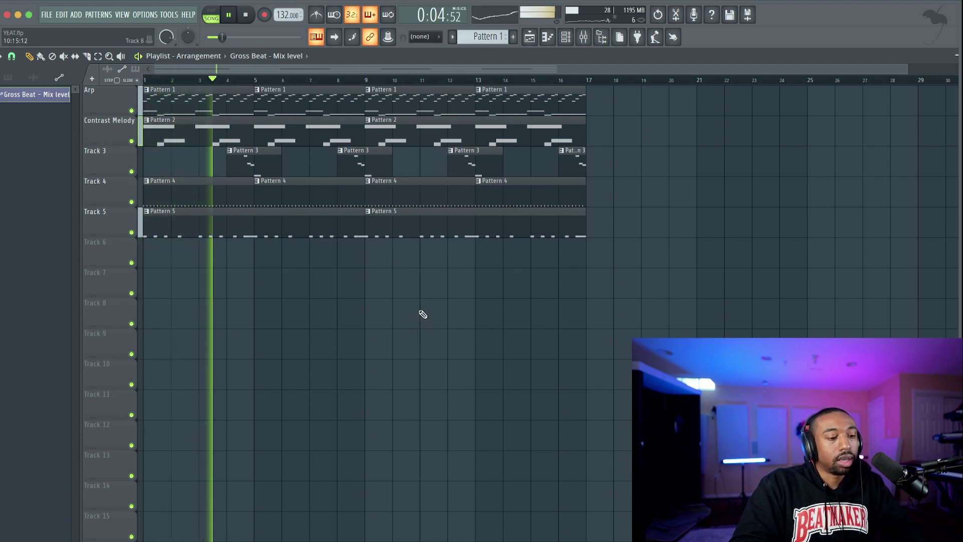
key("space")
key("space")
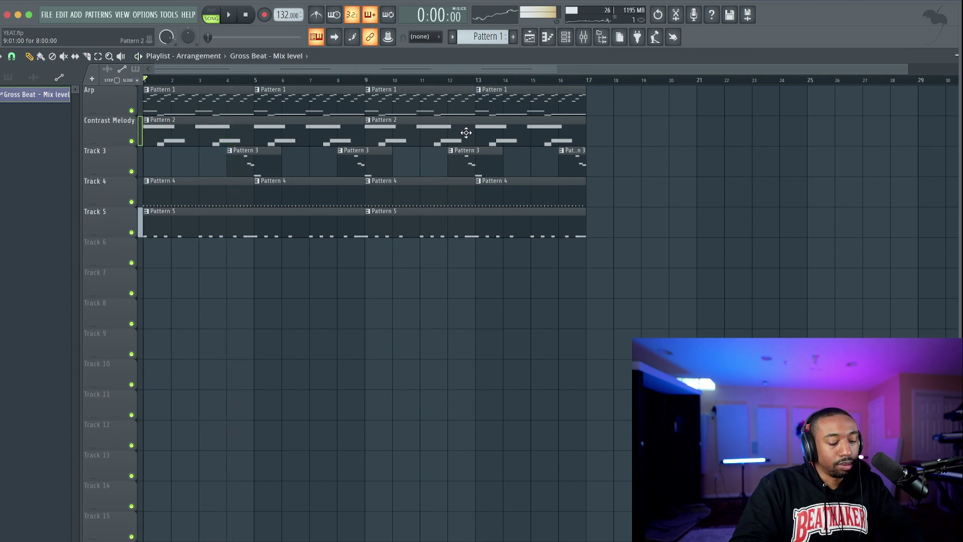
key("ctrl+z")
key("F9")
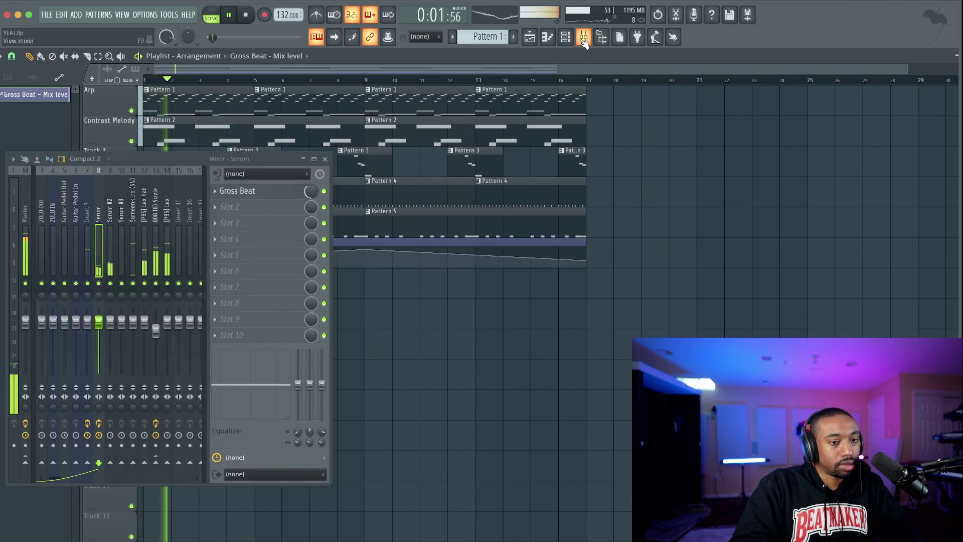
Stop playback and delete the Gross Beat mix level automation clip from Track 6 of the playlist
key("space")
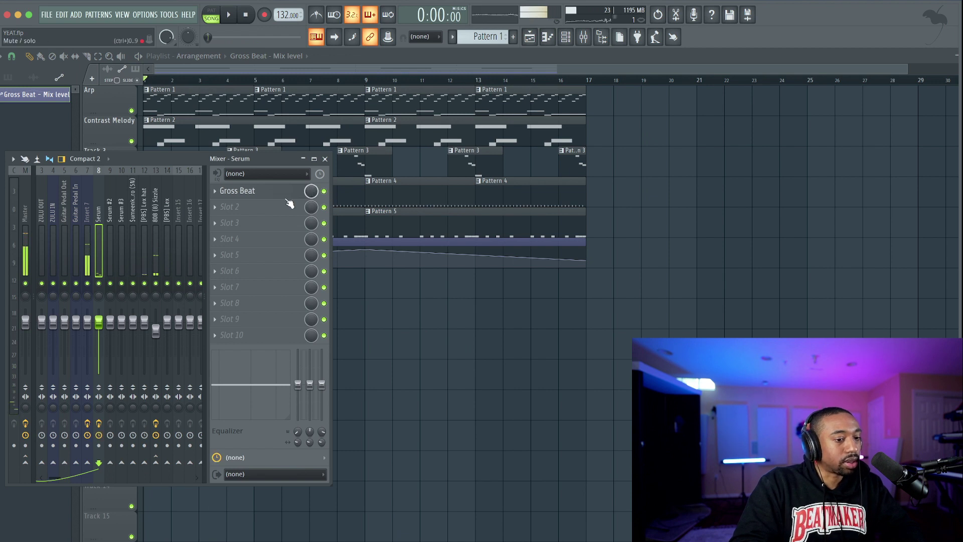
right_click(447, 244)
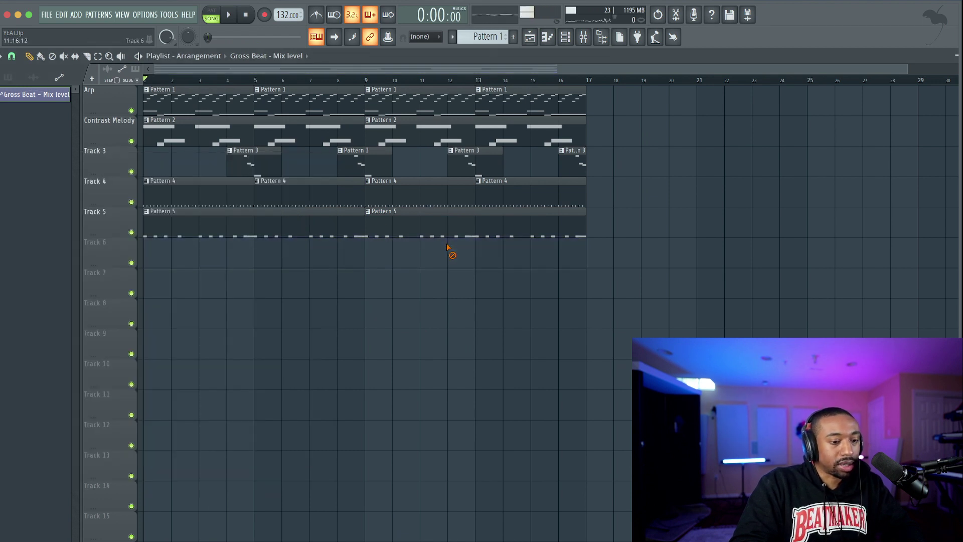
Play the arrangement and inspect the Gross Beat effect on the Serum mixer insert and the effects on the 808 (8) Sizzle insert
key("space")
left_click(584, 40)
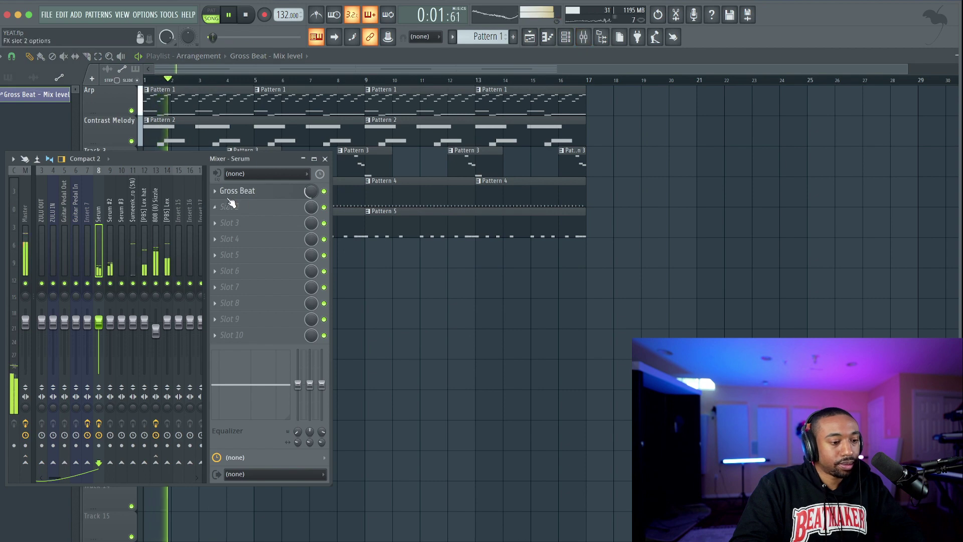
left_click(244, 191)
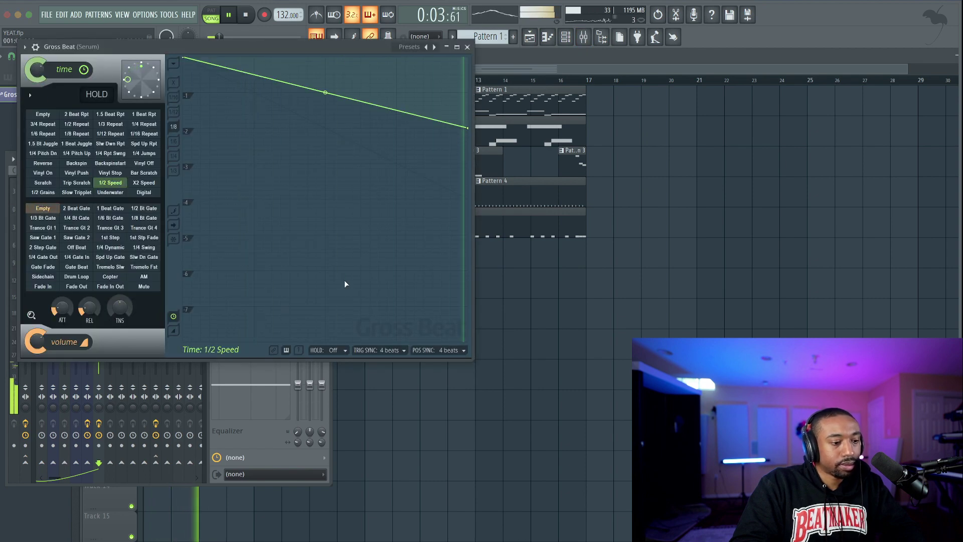
left_click(467, 47)
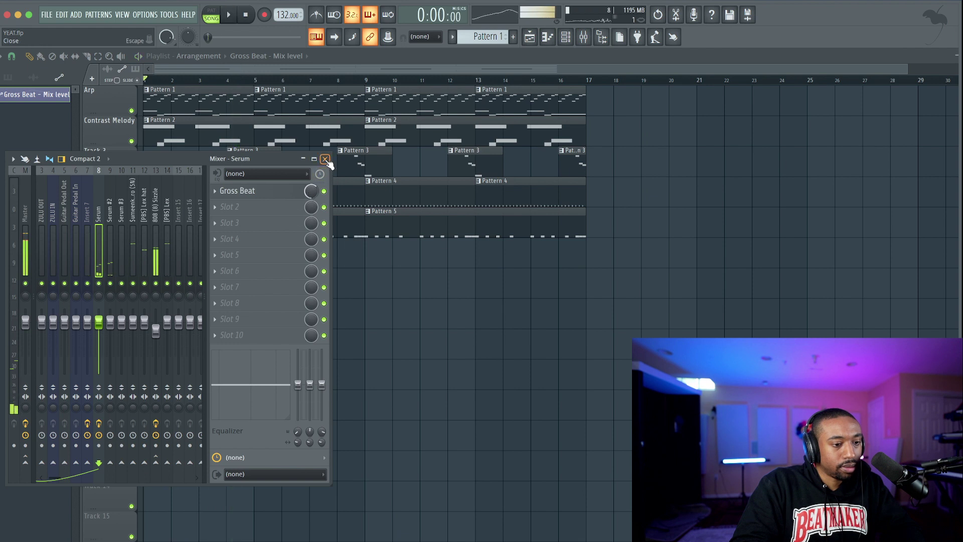
left_click(155, 208)
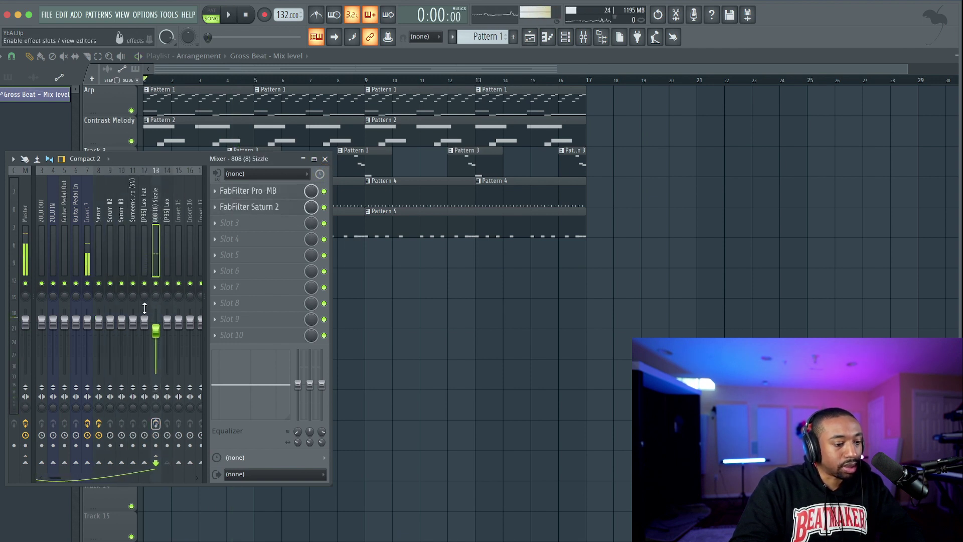
key("space")
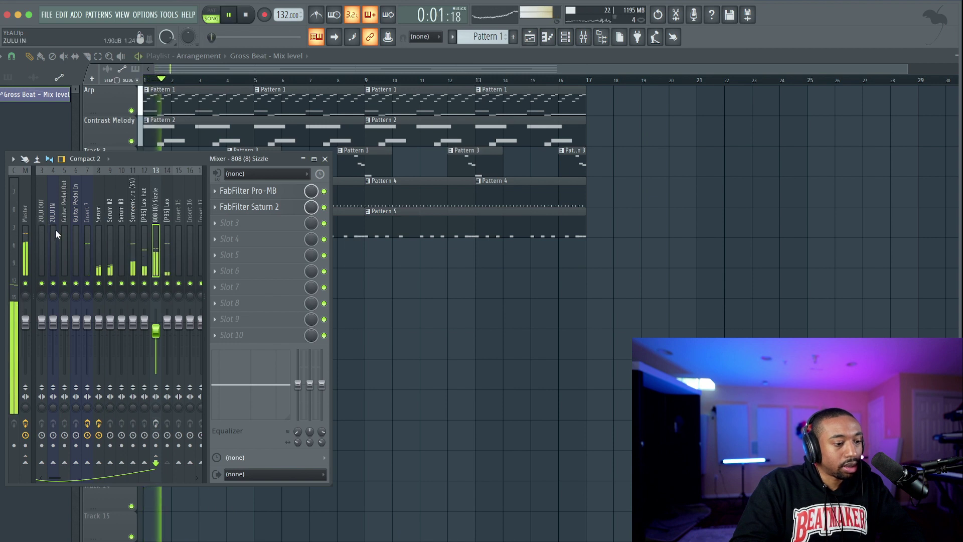
left_click(102, 217)
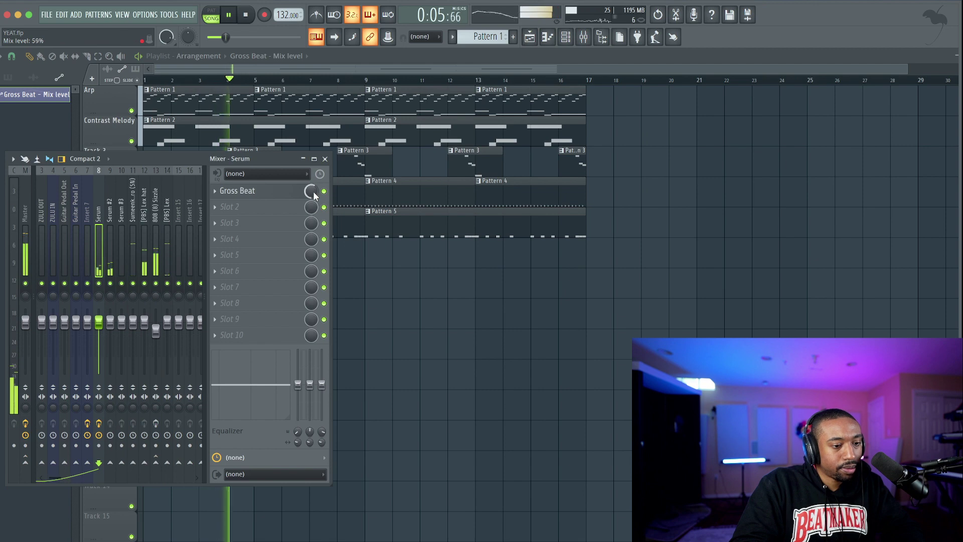
Find the Gross Beat - Mix level initialized control among the current project's patterns in the browser and delete it
left_click(602, 37)
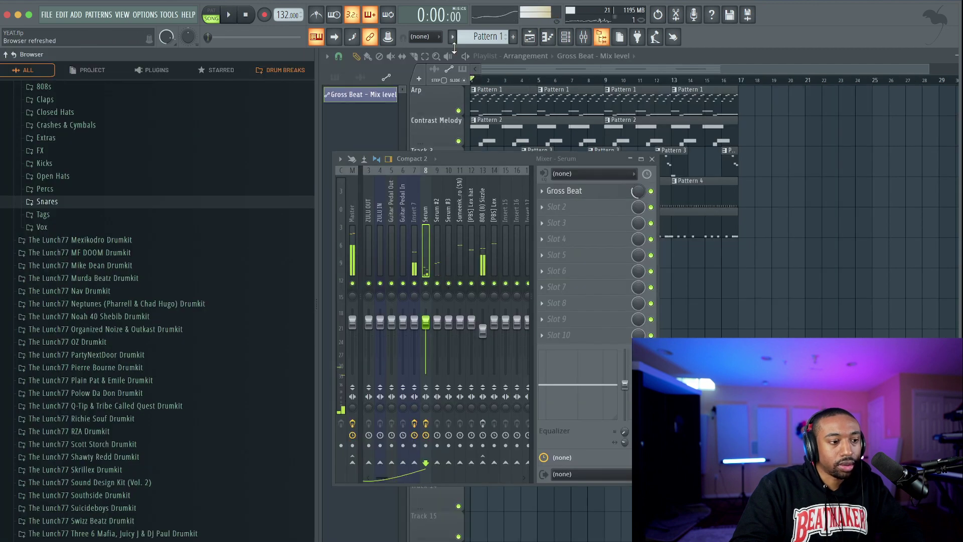
left_click(6, 54)
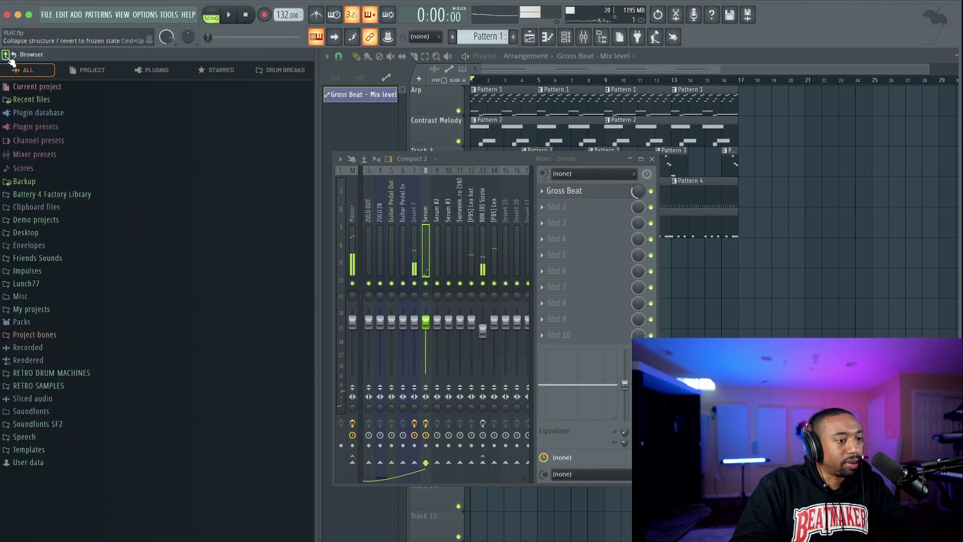
left_click(73, 88)
left_click(65, 113)
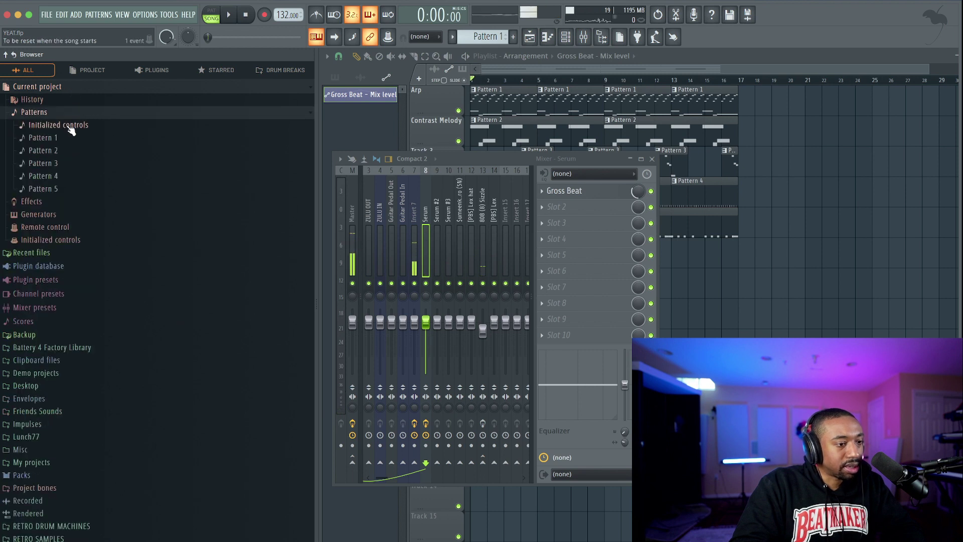
left_click(74, 125)
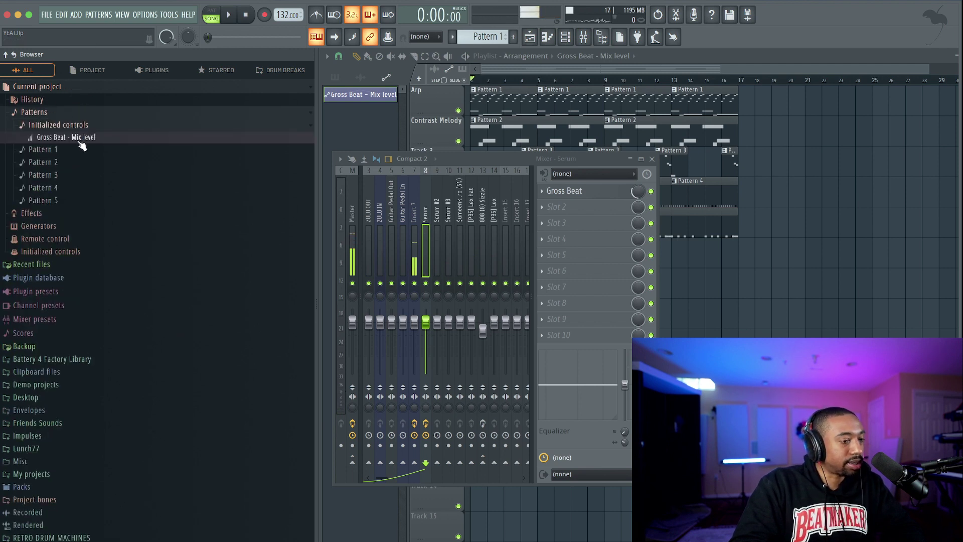
right_click(103, 138)
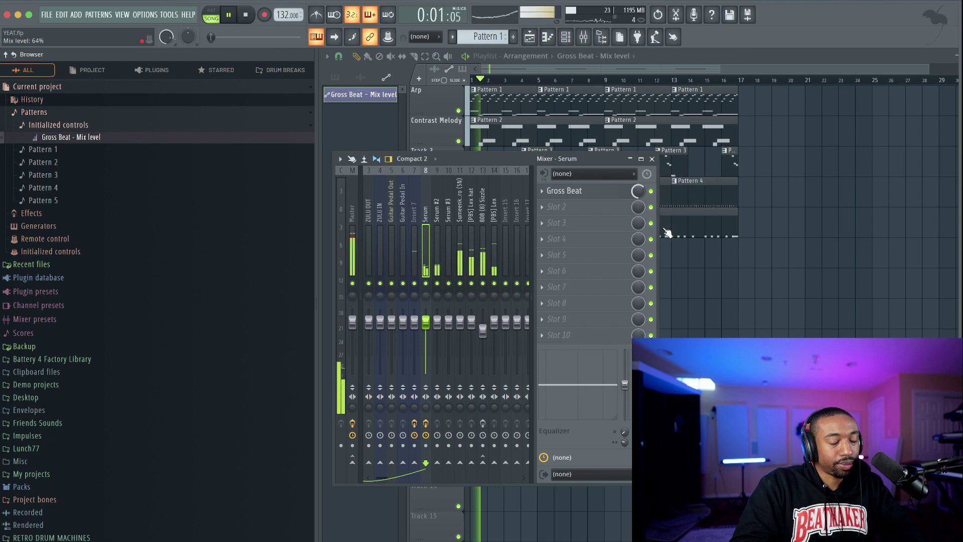
Close the mixer and browser, and set the channel rack's group filter to All
key("F9")
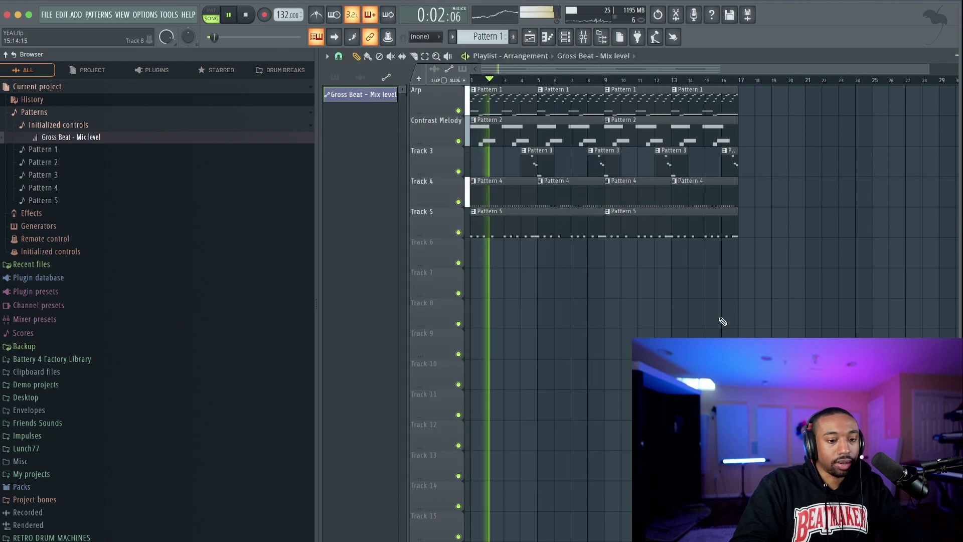
left_click(602, 37)
left_click(566, 37)
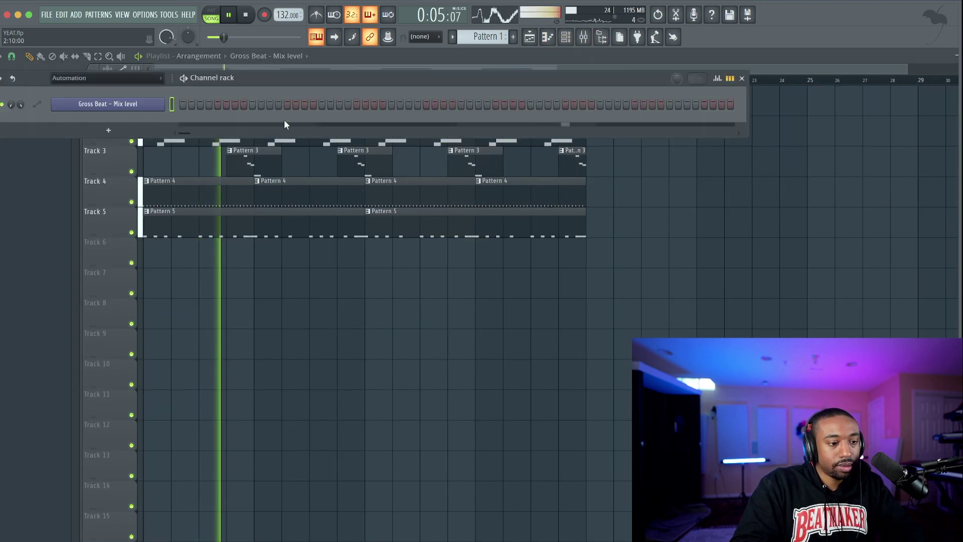
left_click(88, 79)
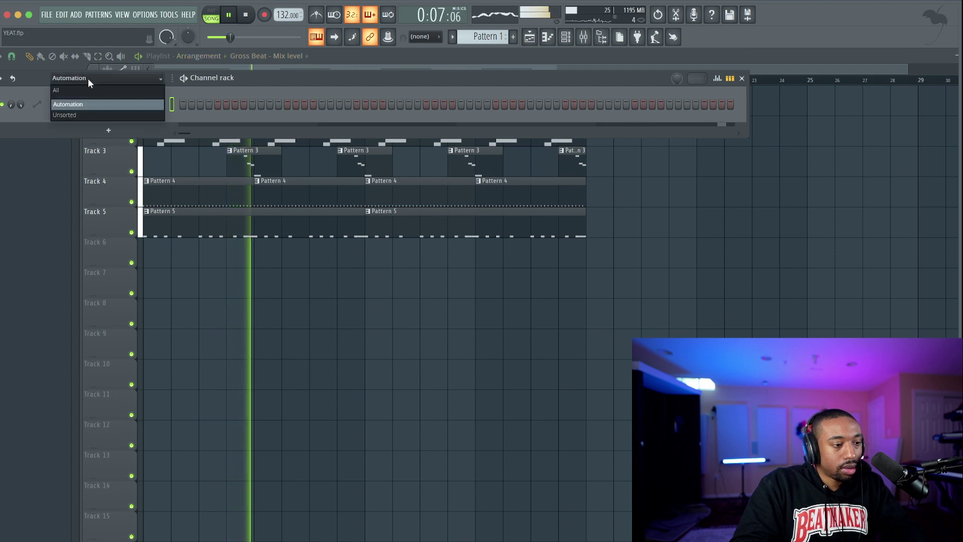
left_click(88, 89)
right_click(387, 331)
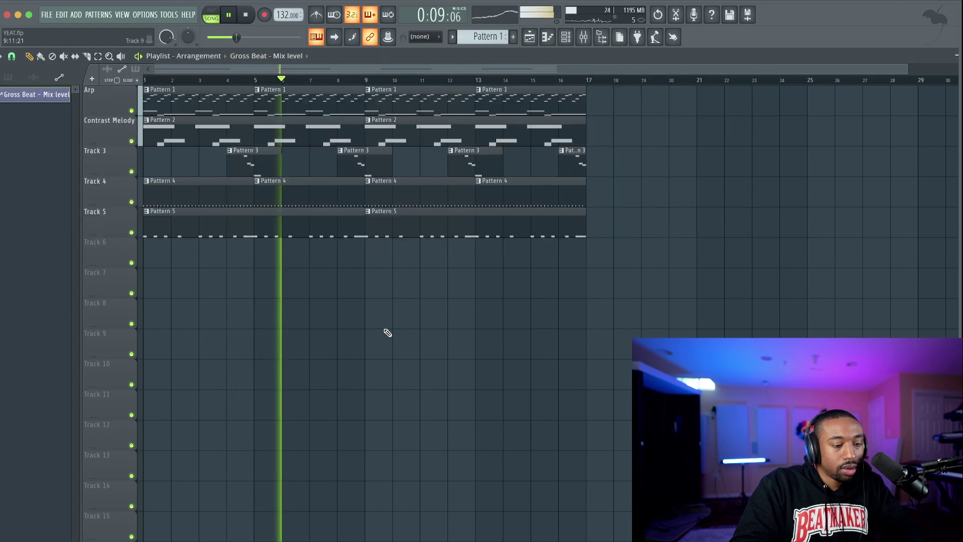
Set the Modulation X offset of the [PBS] Lex channel to -27%
left_click(565, 37)
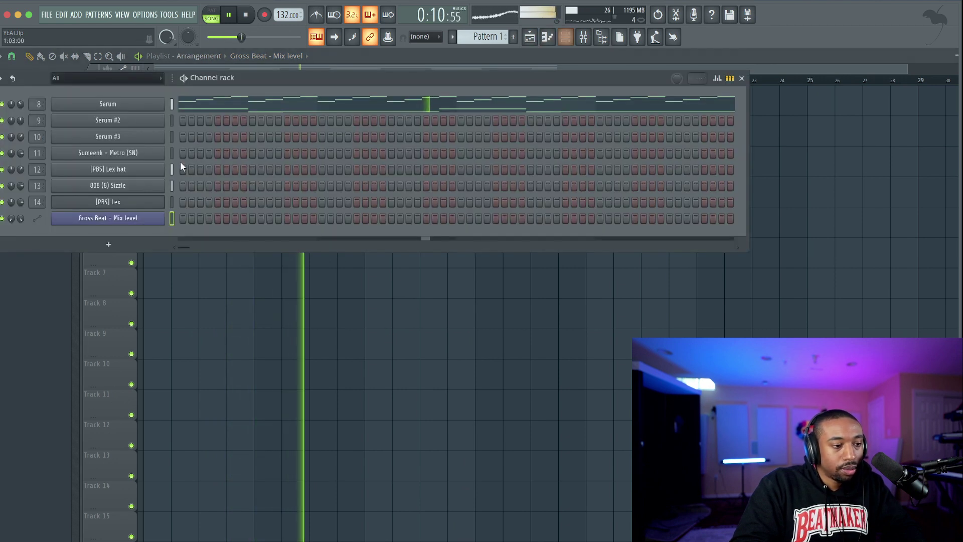
left_click(136, 202)
left_click(154, 197)
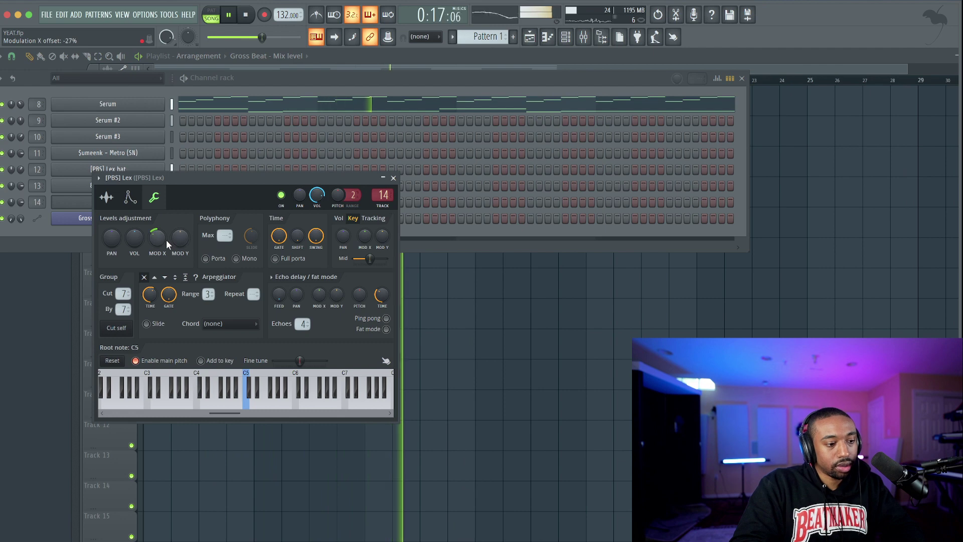
left_click(393, 177)
right_click(339, 291)
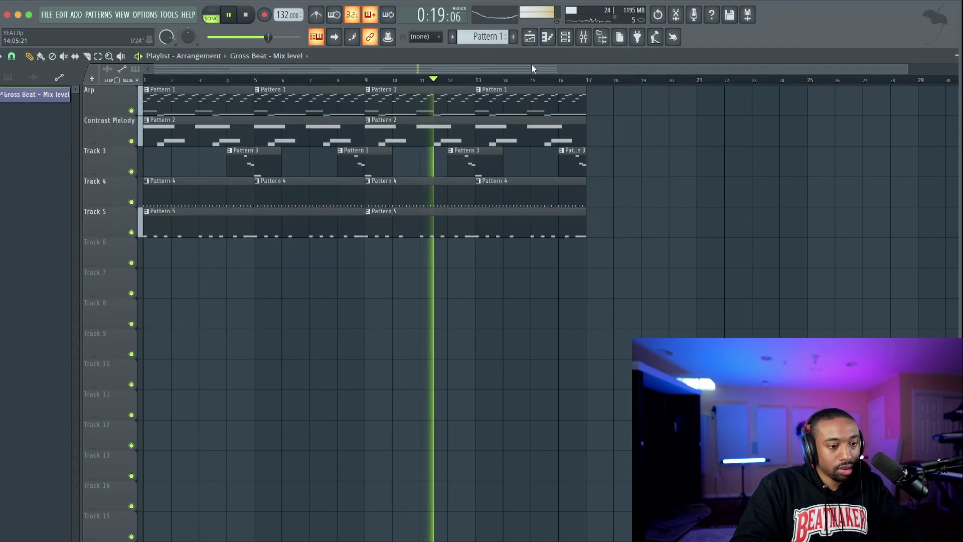
Switch the active pattern to Pattern 4 and review its drum steps in the channel rack
left_click(565, 36)
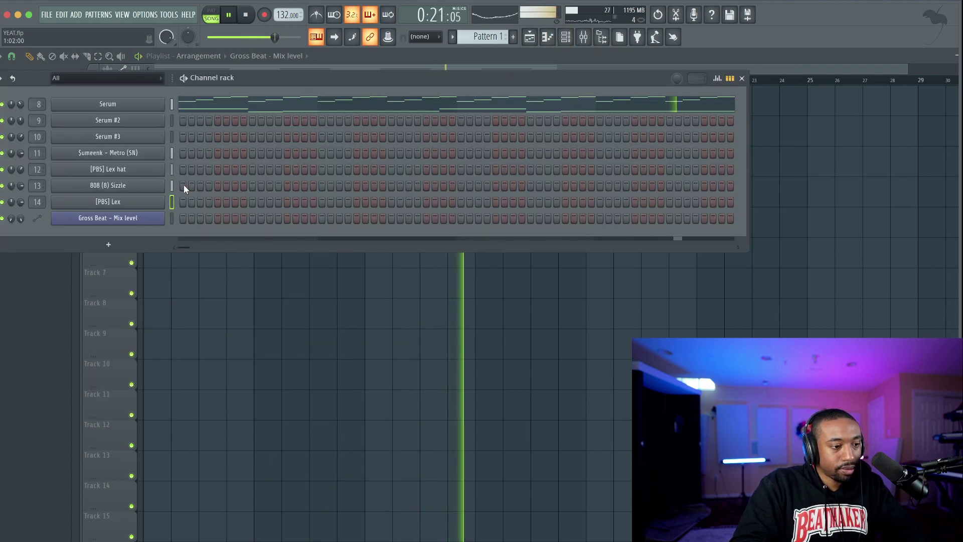
left_click_drag(485, 37, 484, 23)
key("F6")
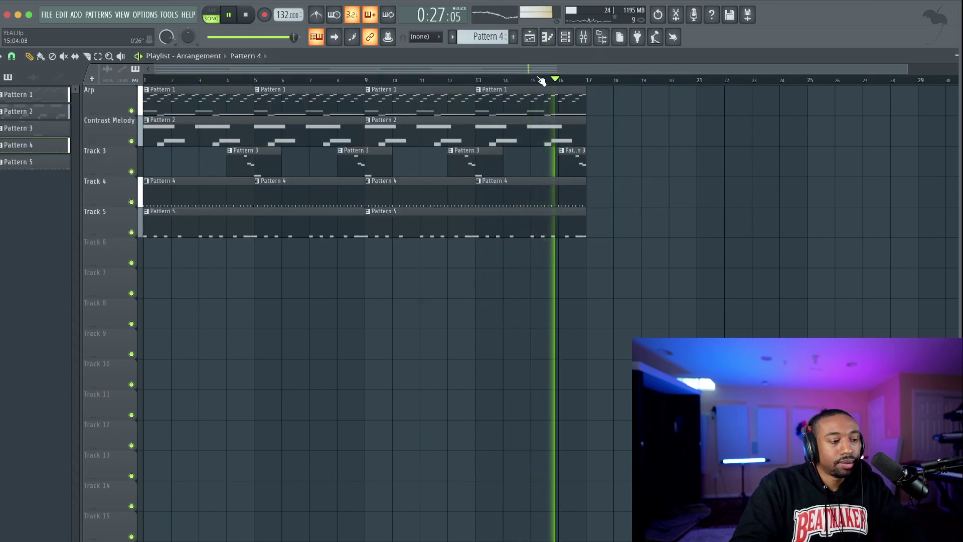
left_click(565, 38)
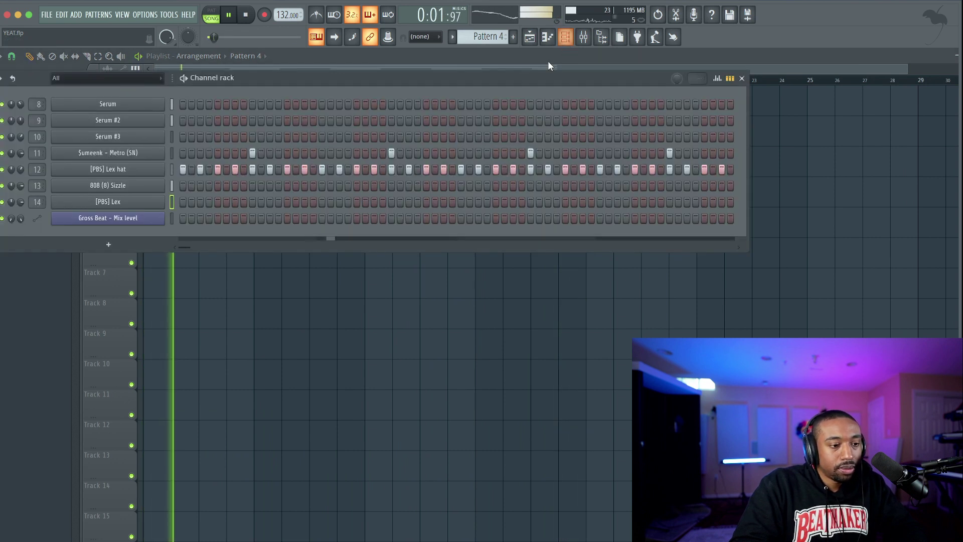
left_click(365, 267)
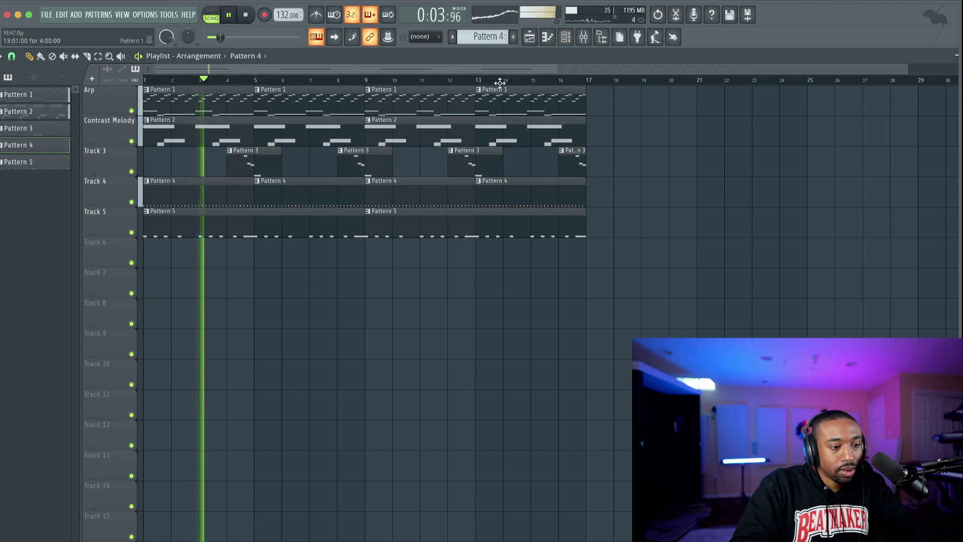
Stop playback, reopen the browser with its folders collapsed, and look through the Friends Sounds folder
key("space")
left_click(605, 38)
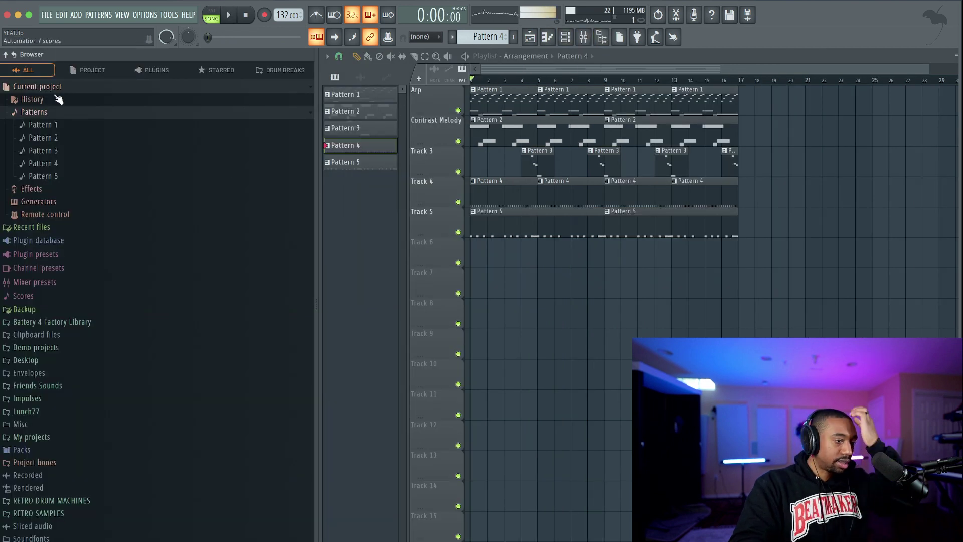
left_click(6, 55)
left_click(65, 258)
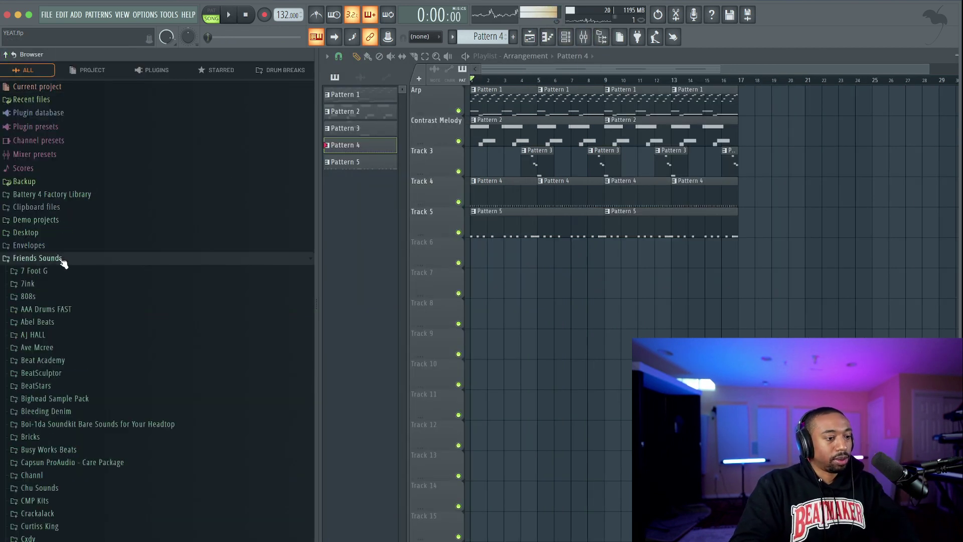
scroll(62, 251, "down", 10)
scroll(60, 237, "up", 6)
left_click(58, 95)
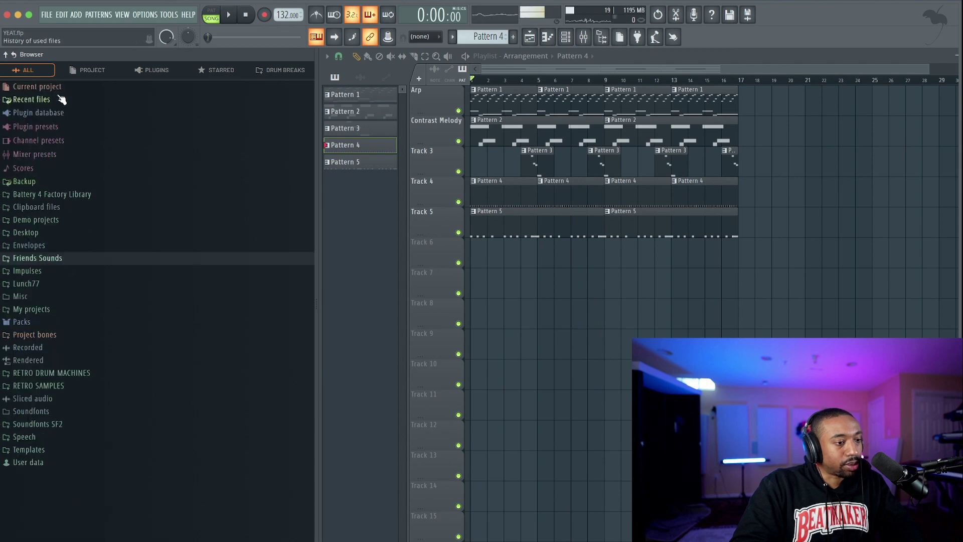
Open the Closed Hats folder of The Lunch77 Metro Boomin Drumkit within the Lunch77 STS FULL PACK
left_click(63, 285)
left_click(91, 297)
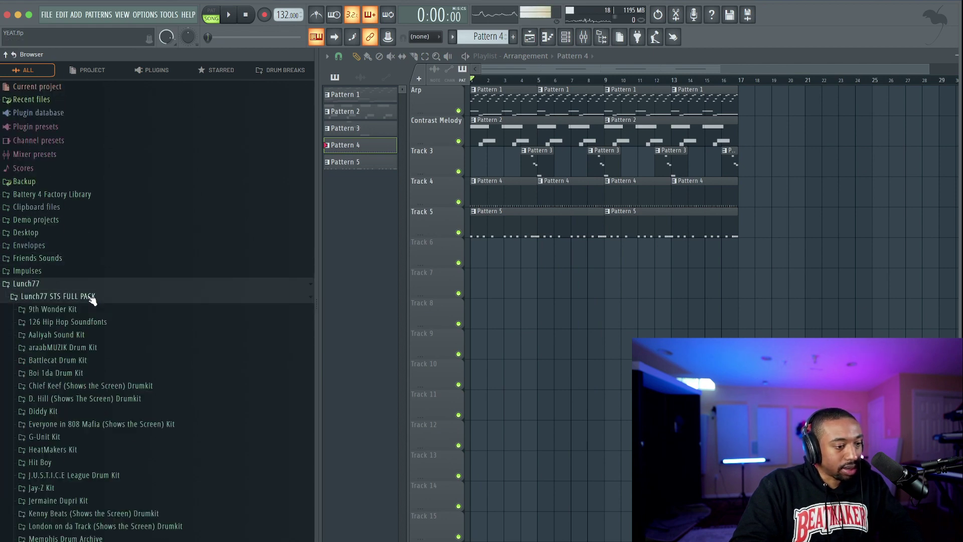
scroll(91, 313, "down", 10)
scroll(91, 312, "down", 3)
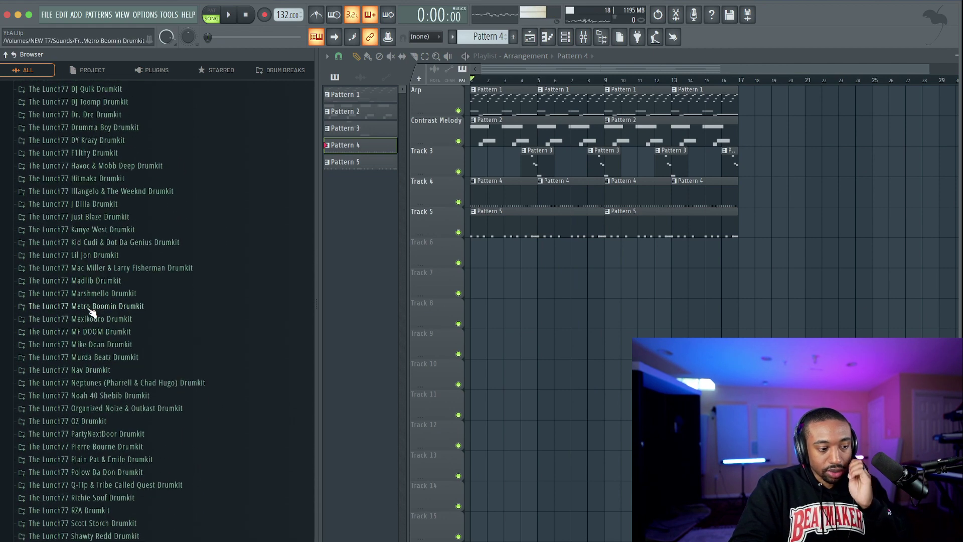
left_click(114, 310)
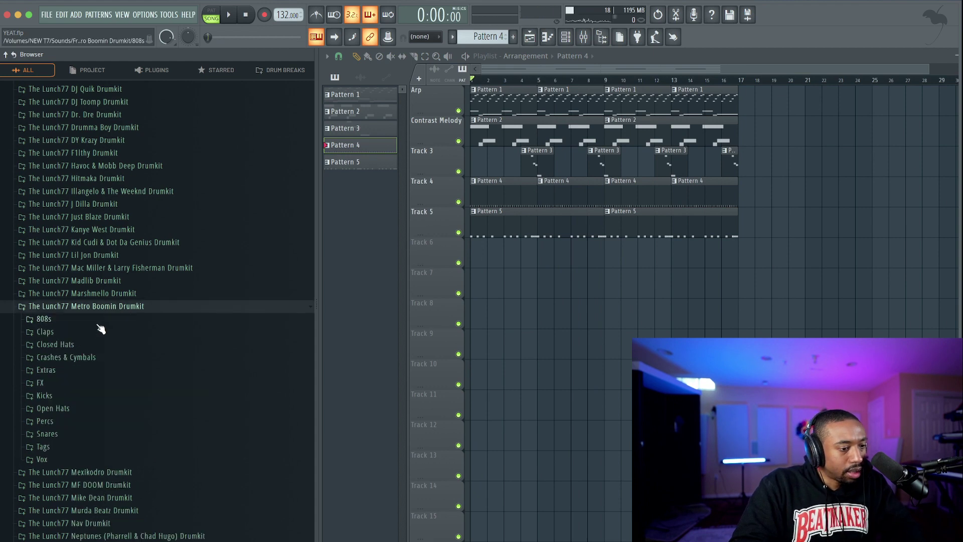
left_click(96, 344)
Audition Boom Hat(3) through Boom Hat(6), including against the beat, and load Boom Hat(5) into a new channel
left_click(94, 206)
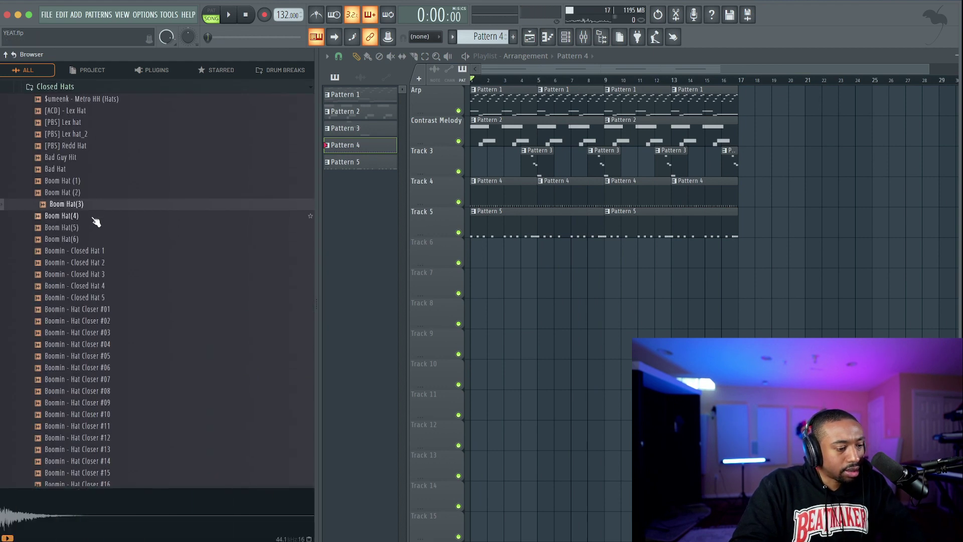
left_click(94, 215)
left_click(94, 228)
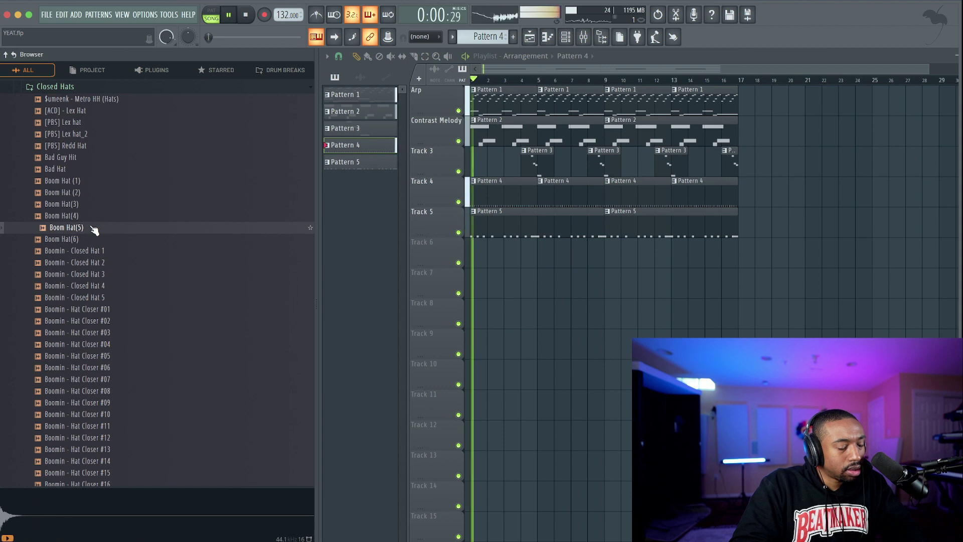
key("space")
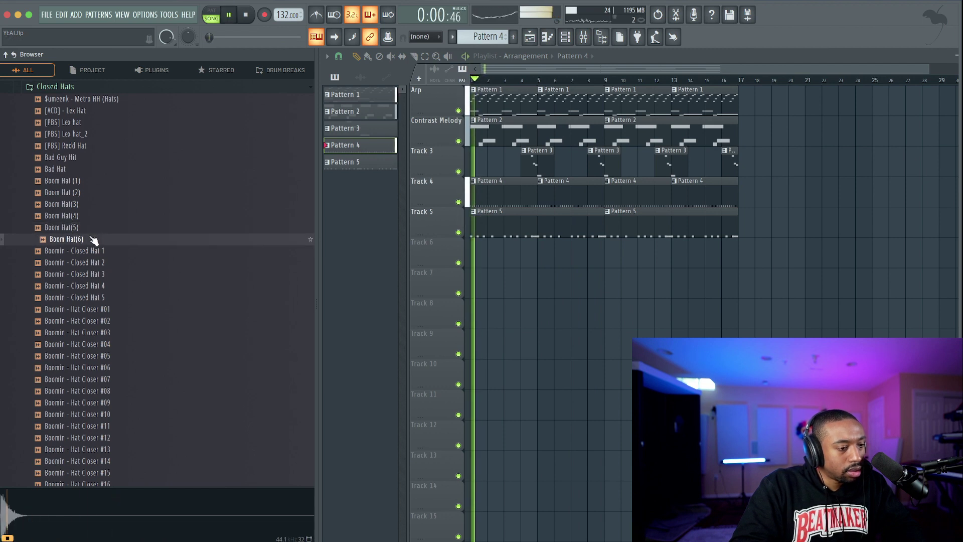
right_click(92, 233)
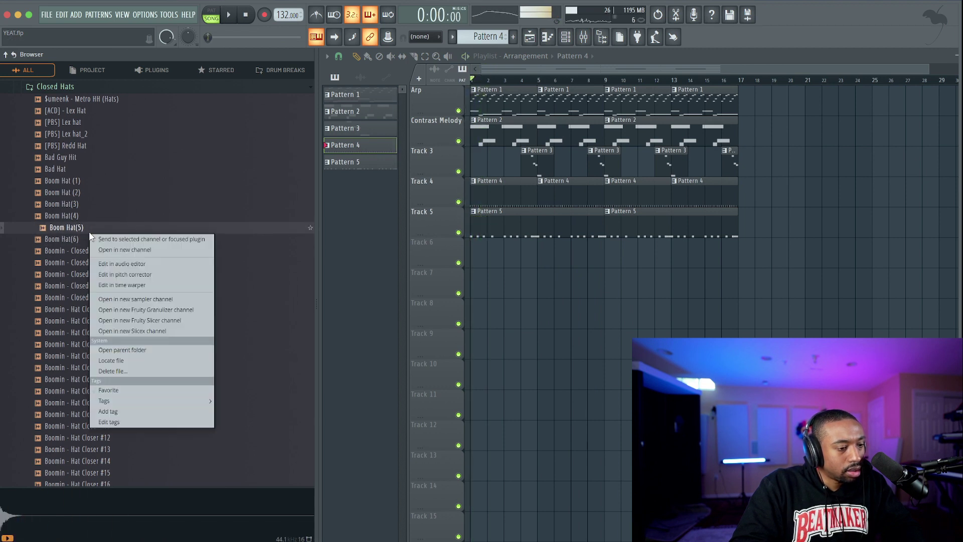
left_click(116, 250)
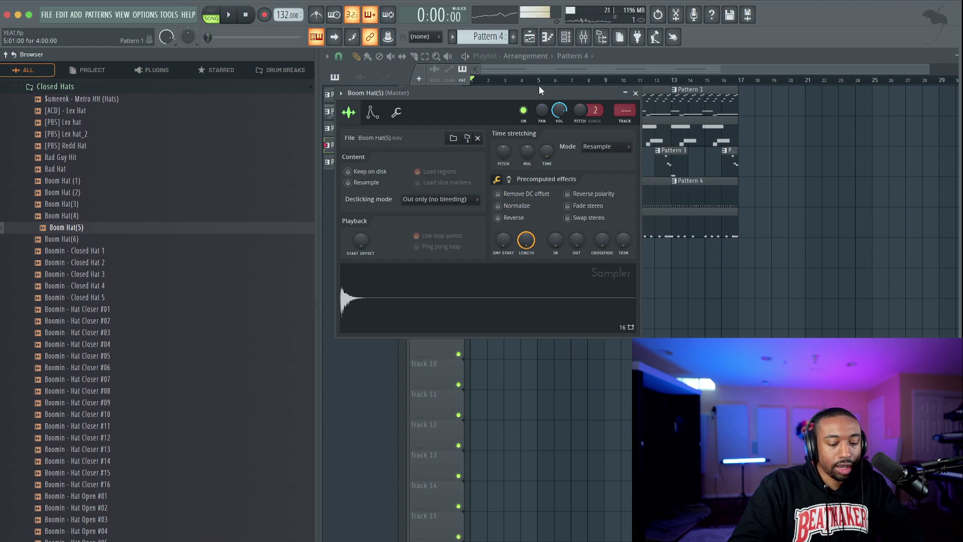
Route the Boom Hat(5) channel to a free mixer track and switch to a new empty pattern
key("super+l")
left_click(565, 39)
key("space")
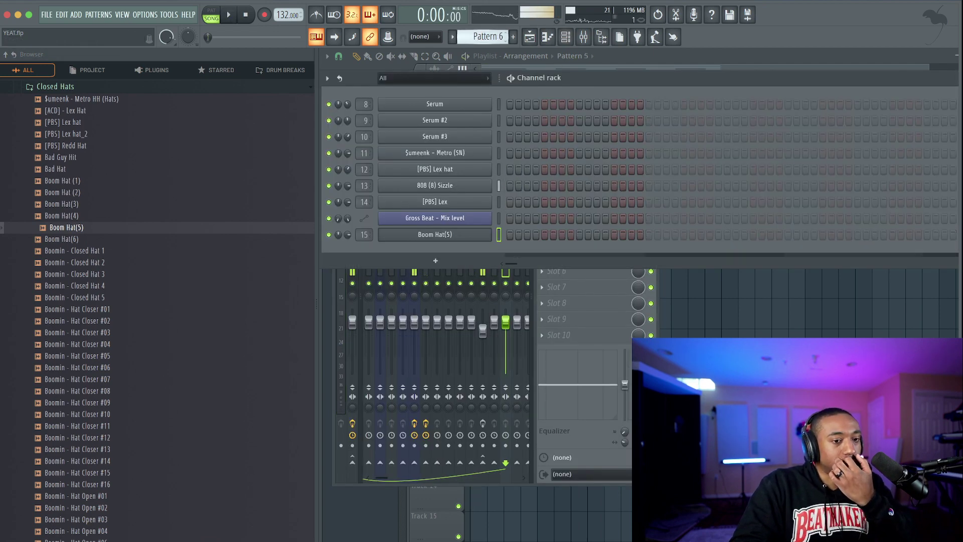
left_click(485, 36)
Place a Pattern 6 clip at the start of Track 6 and open the Boom Hat(5) piano roll with the browser hidden
left_click(560, 44)
left_click(600, 123)
left_click(742, 345)
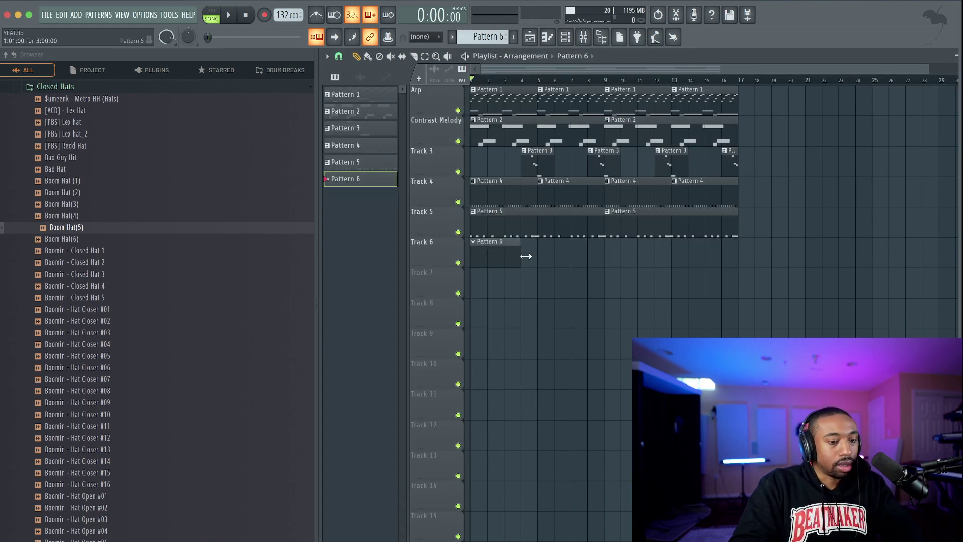
double_click(514, 255)
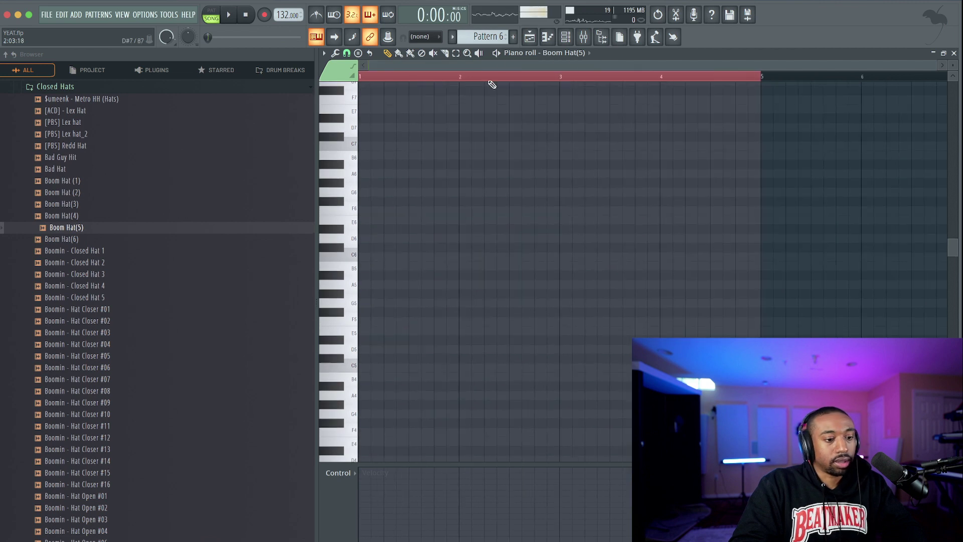
left_click(614, 37)
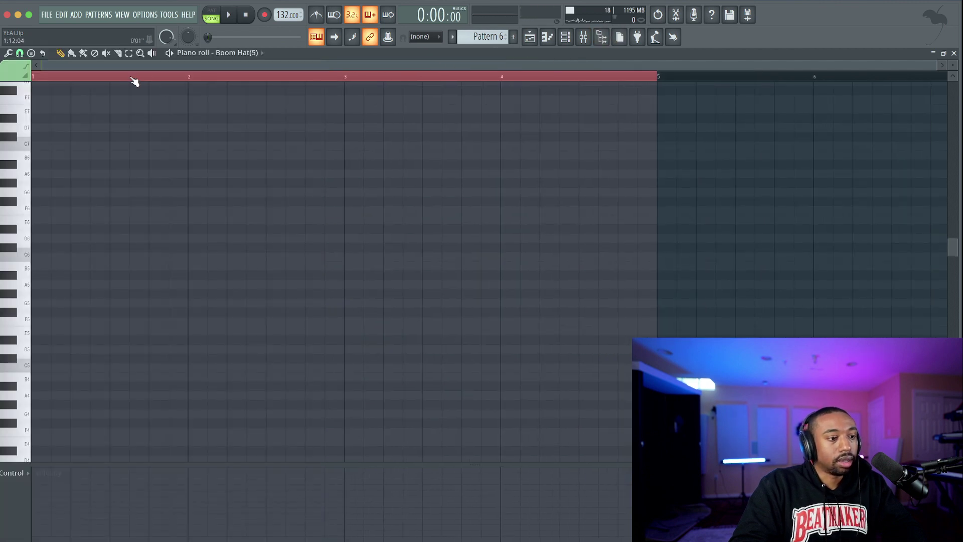
Change the piano roll snap and audition Boom Hat(5) at different pitches down to D4, including against the beat
left_click(20, 53)
left_click(40, 186)
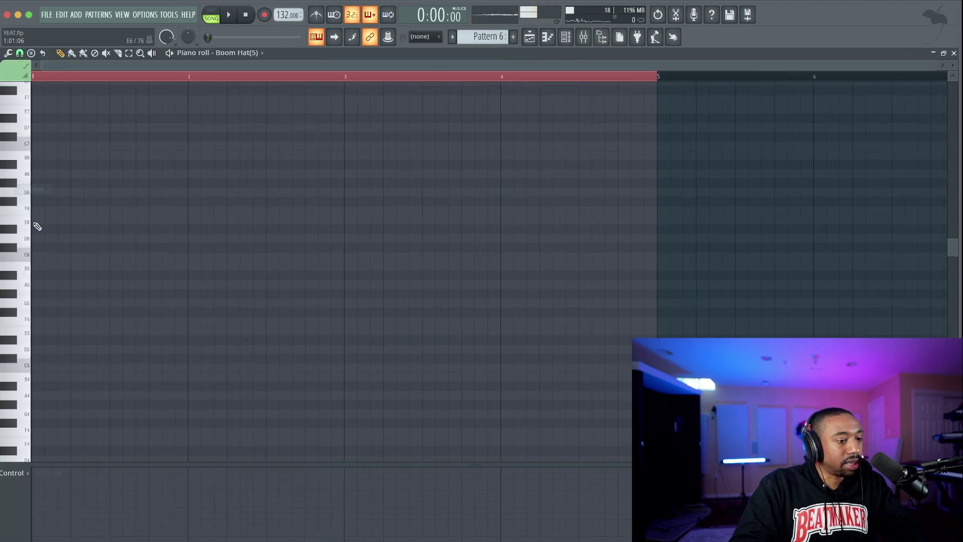
left_click(29, 269)
key("space")
left_click(13, 340)
key("space")
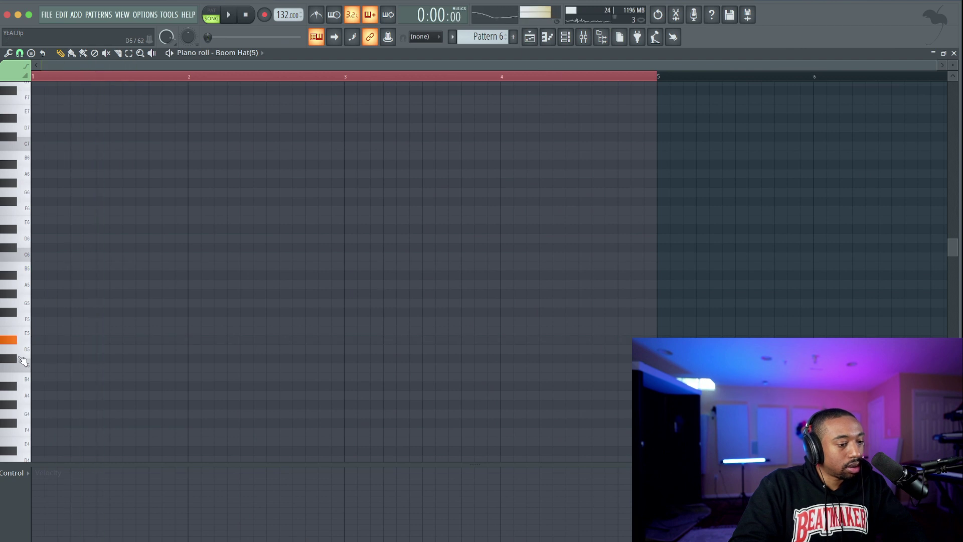
scroll(22, 357, "down", 3)
key("space")
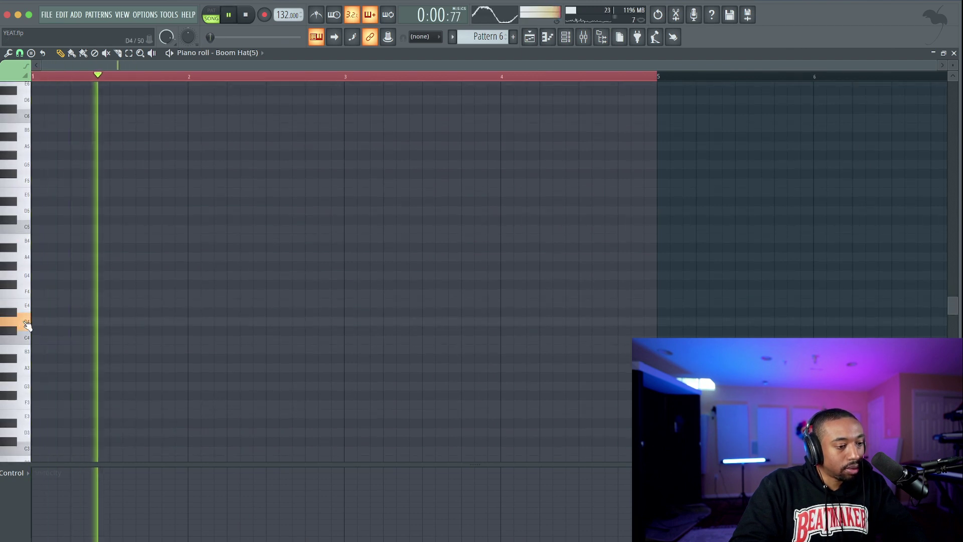
key("space")
Draw three short, evenly spaced D4 notes from the second beat of bar 1 and three more in the same place in bar 3
left_click(73, 322)
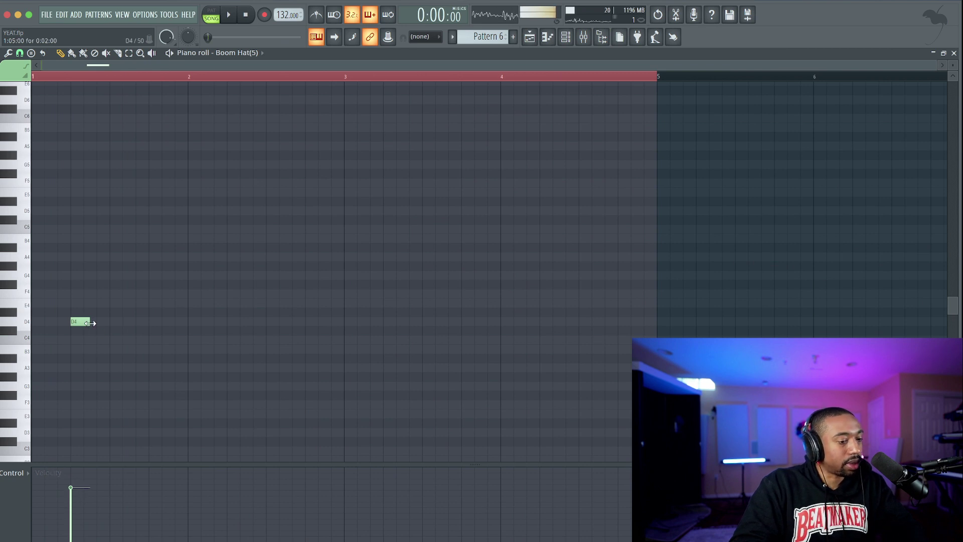
left_click(87, 322)
left_click(100, 321)
key("space")
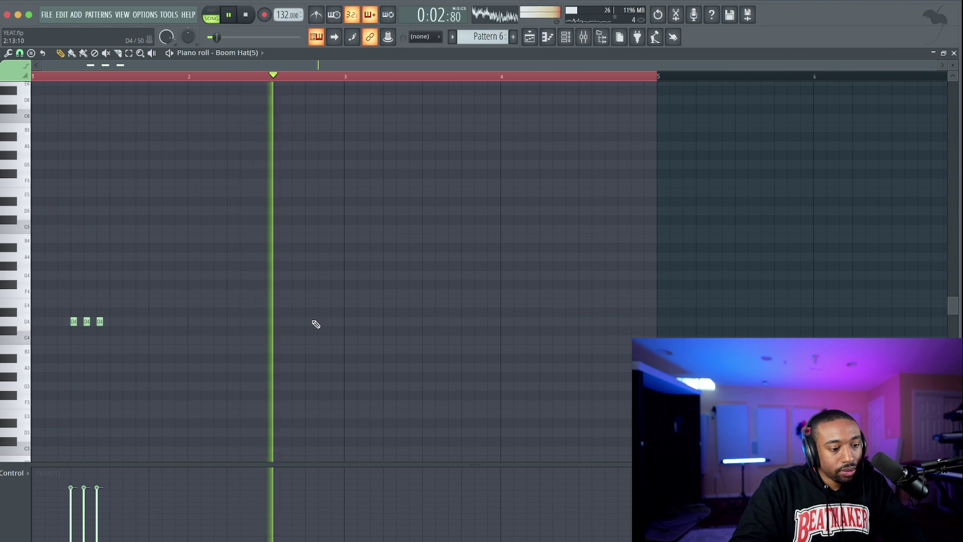
left_click(399, 322)
left_click(385, 322)
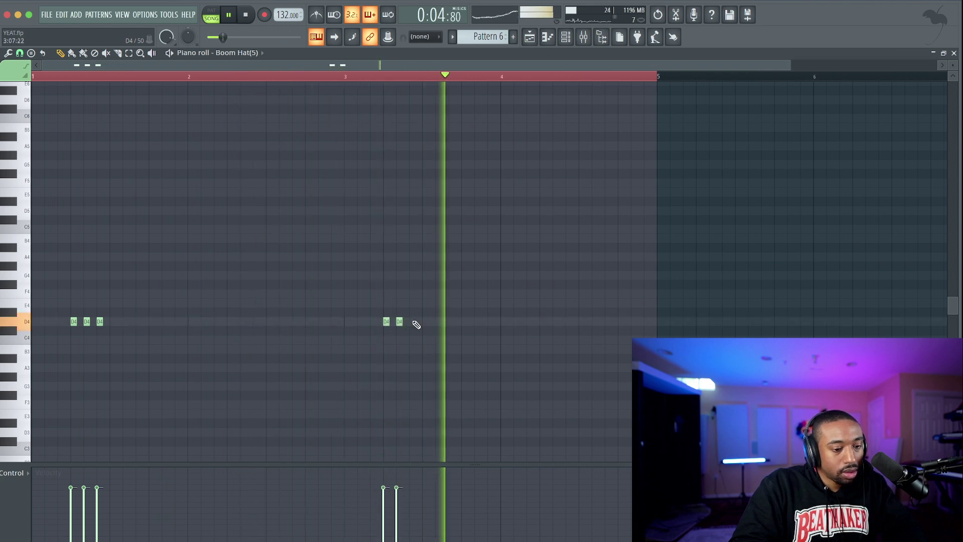
left_click(411, 321)
scroll(233, 315, "down", 1)
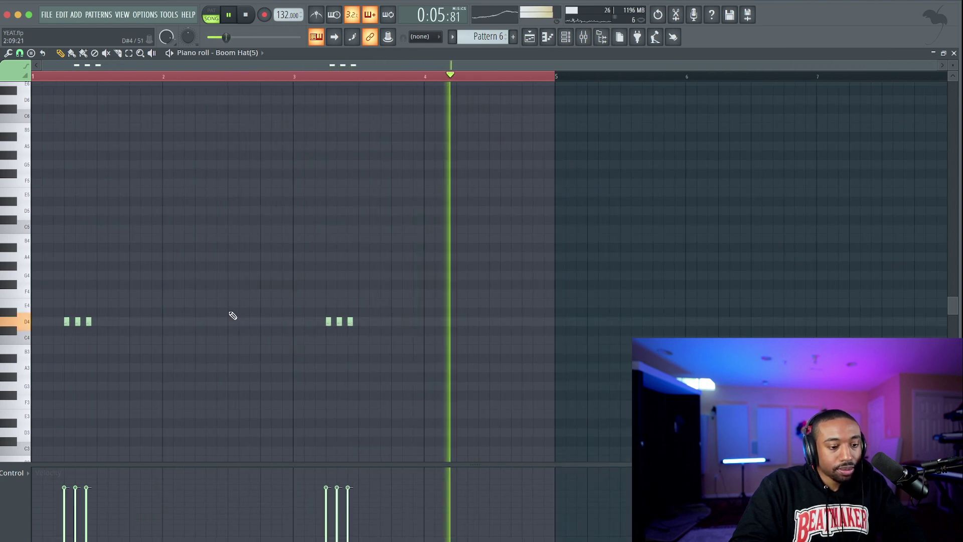
Change the snap, add F4 notes on the last beat of bars 1 and 3, and extend each to the next bar line
left_click(20, 53)
left_click(33, 200)
key("space")
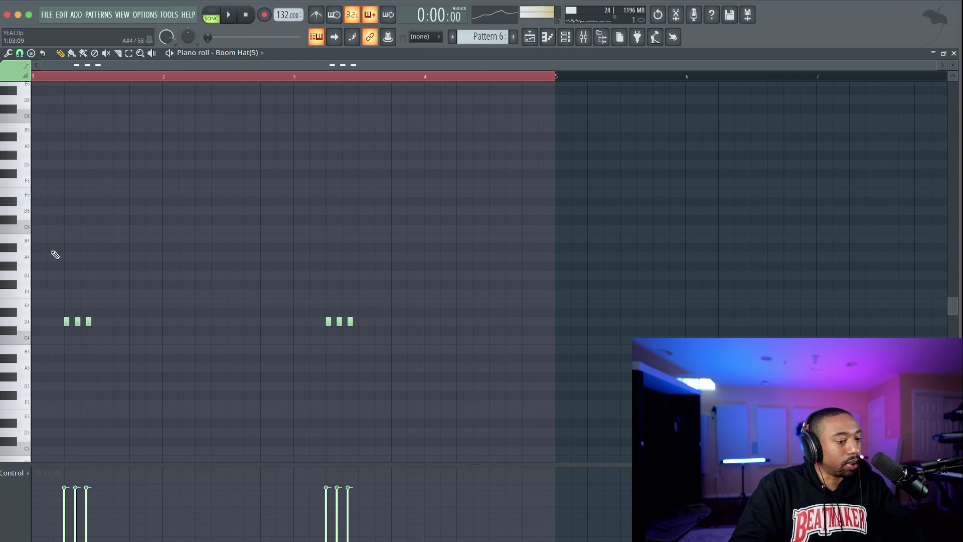
key("space")
left_click(129, 292)
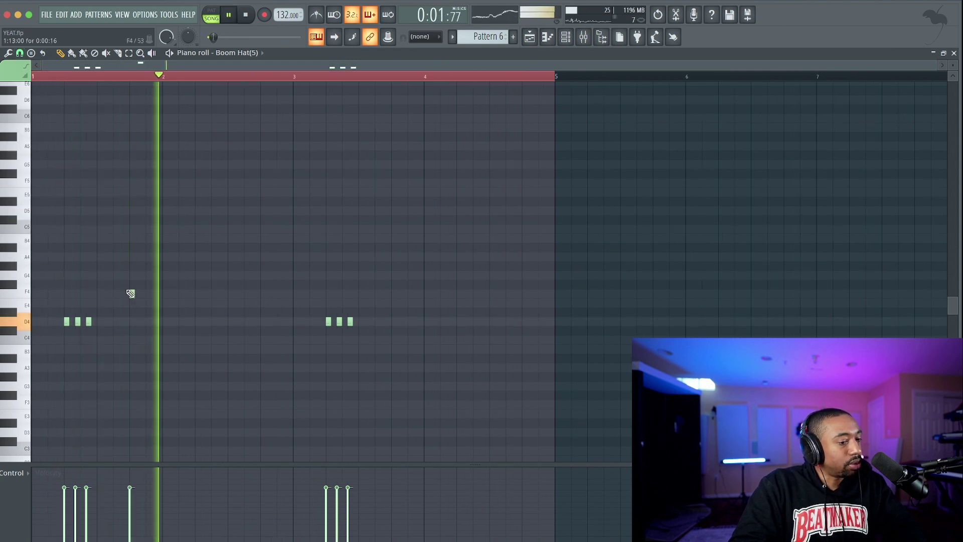
left_click(393, 293)
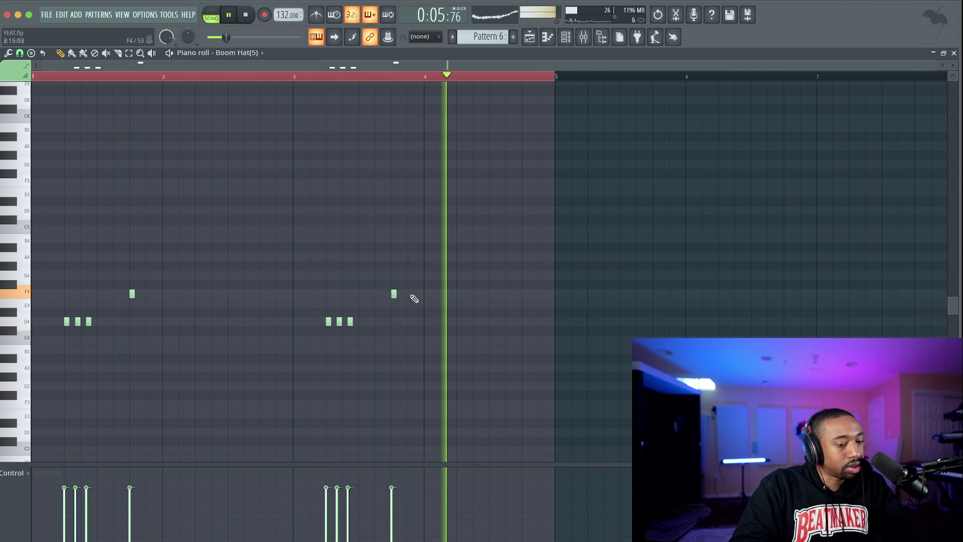
key("space")
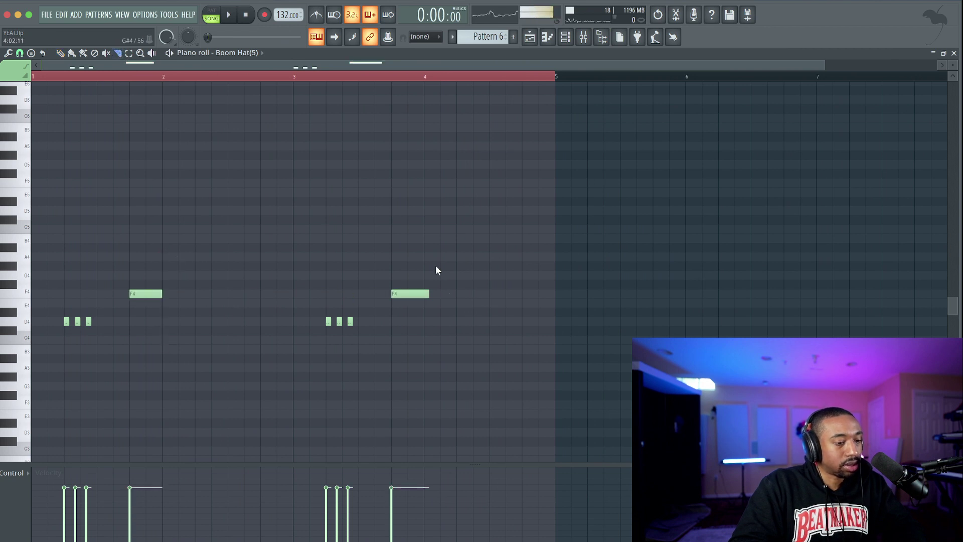
left_click_drag(429, 294, 424, 293)
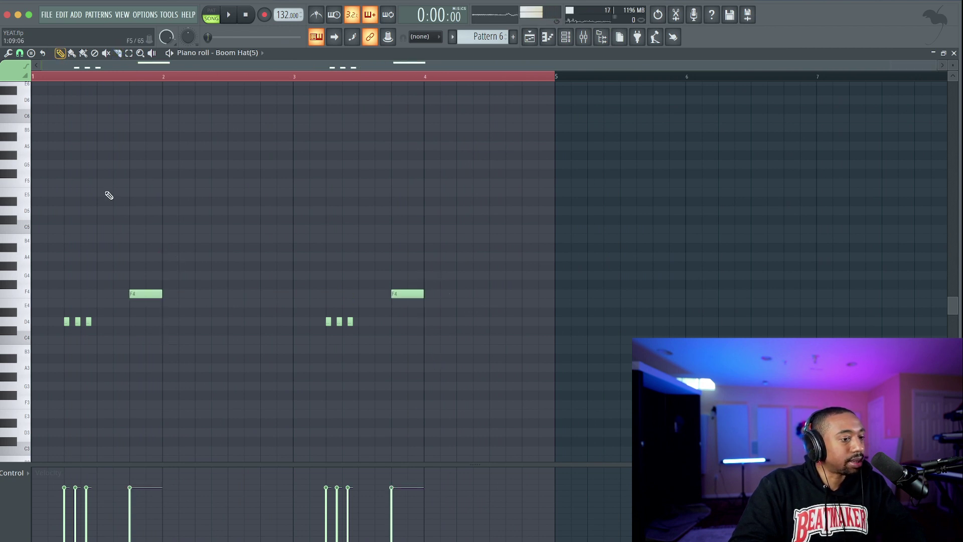
mouse_move(170, 206)
left_mouse_down()
mouse_move(170, 258)
mouse_move(171, 219)
left_mouse_up()
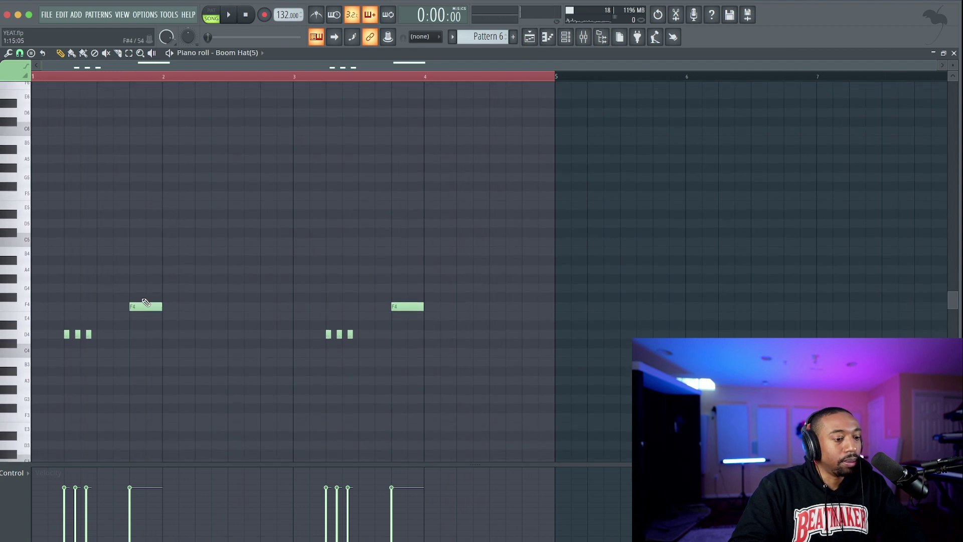
Select both long F4 notes and chop them into rolls using the chopper's Default pattern
left_click_drag(217, 290, 299, 282)
left_click_drag(381, 293, 430, 303)
key("alt+u")
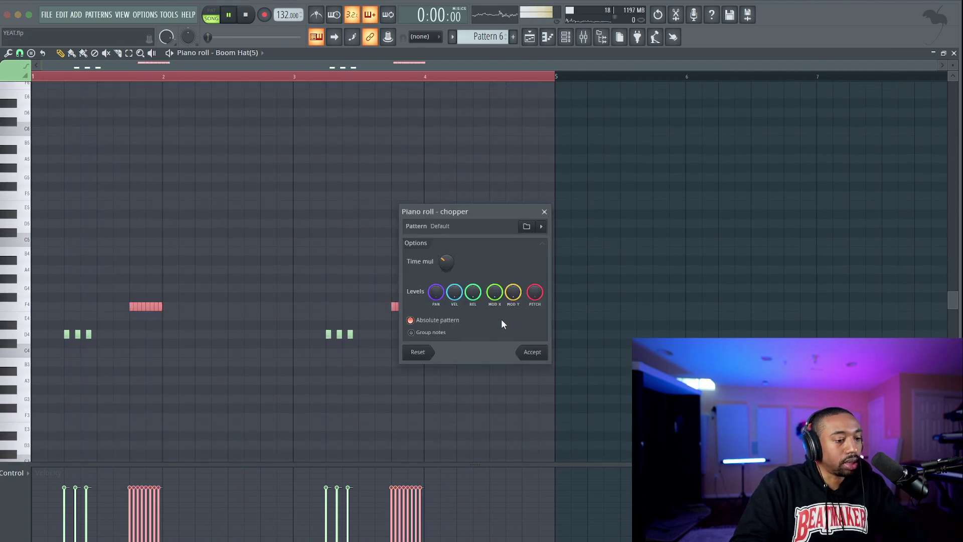
key("space")
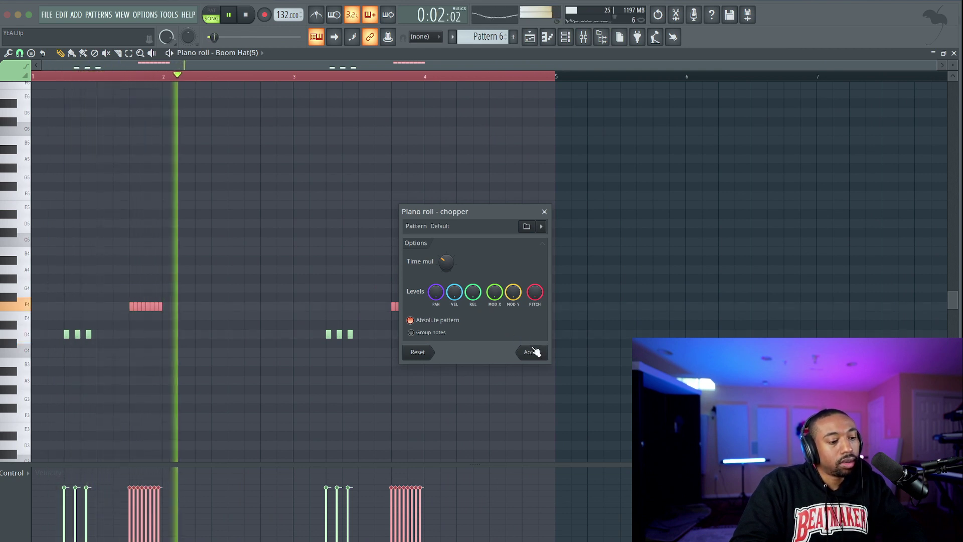
left_click(534, 351)
key("space")
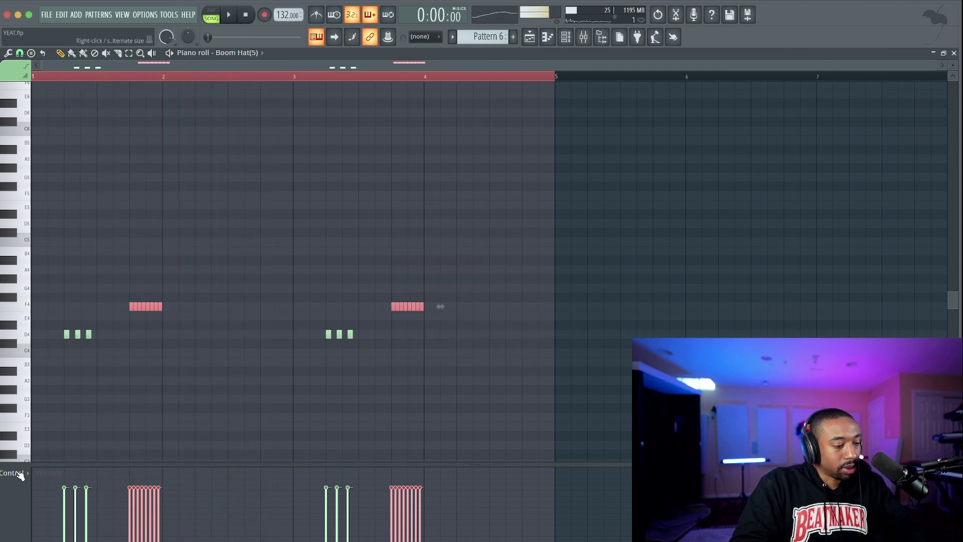
Show note fine pitch in an enlarged control lane and draw descending pitch ramps across both F4 rolls
left_click(12, 475)
left_click(211, 396)
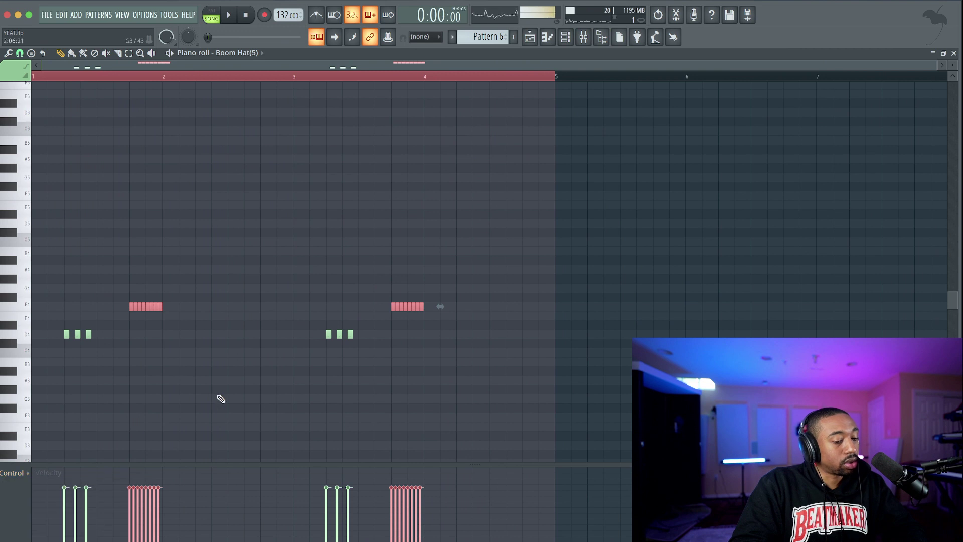
left_click_drag(465, 464, 476, 443)
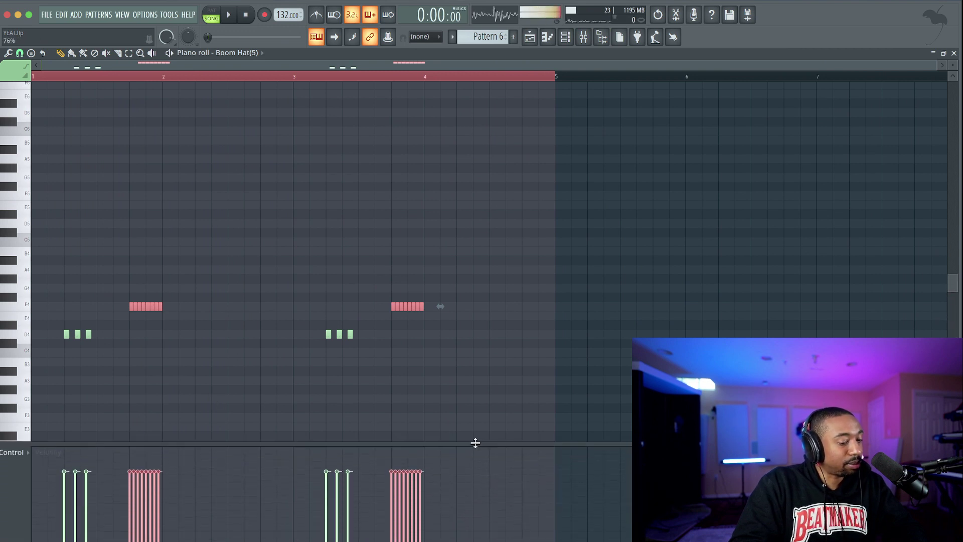
left_click(15, 451)
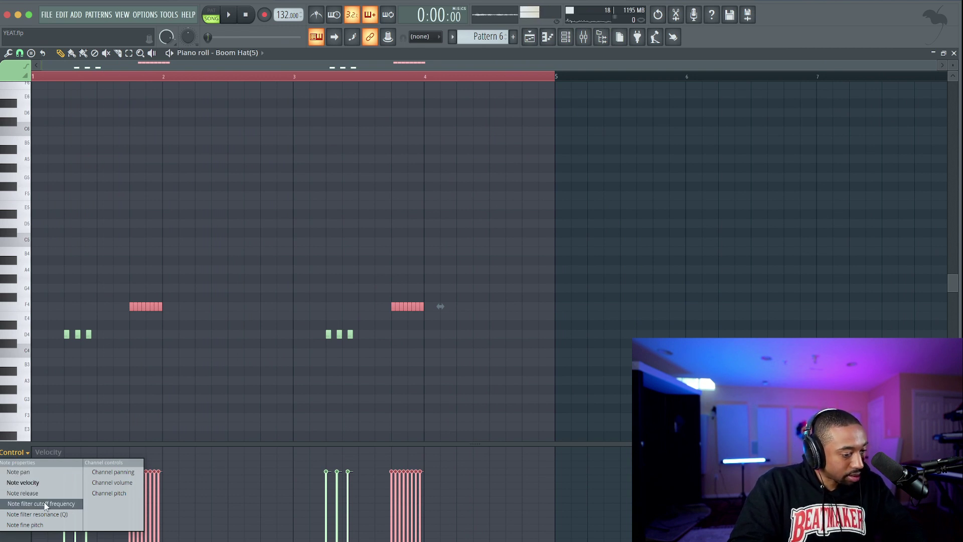
left_click(36, 525)
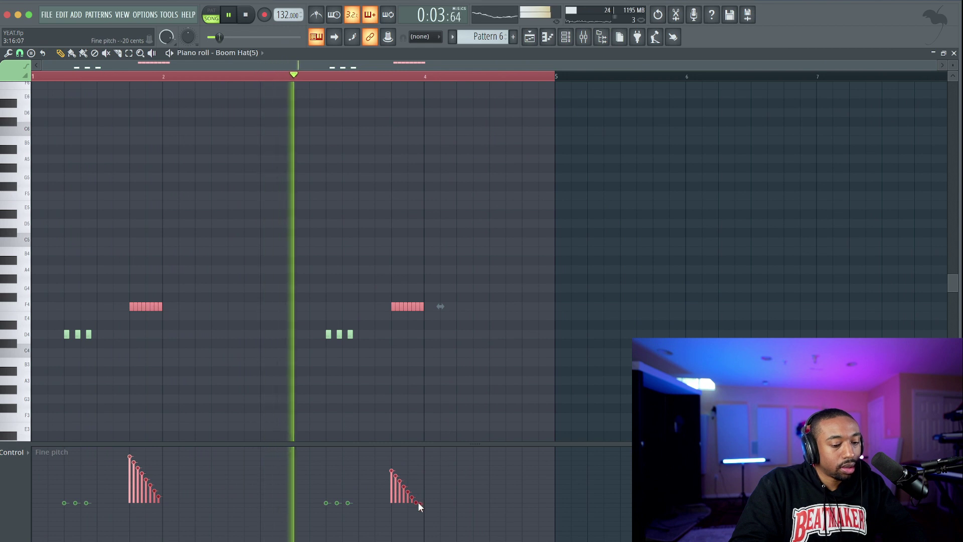
key("space")
left_click(391, 356)
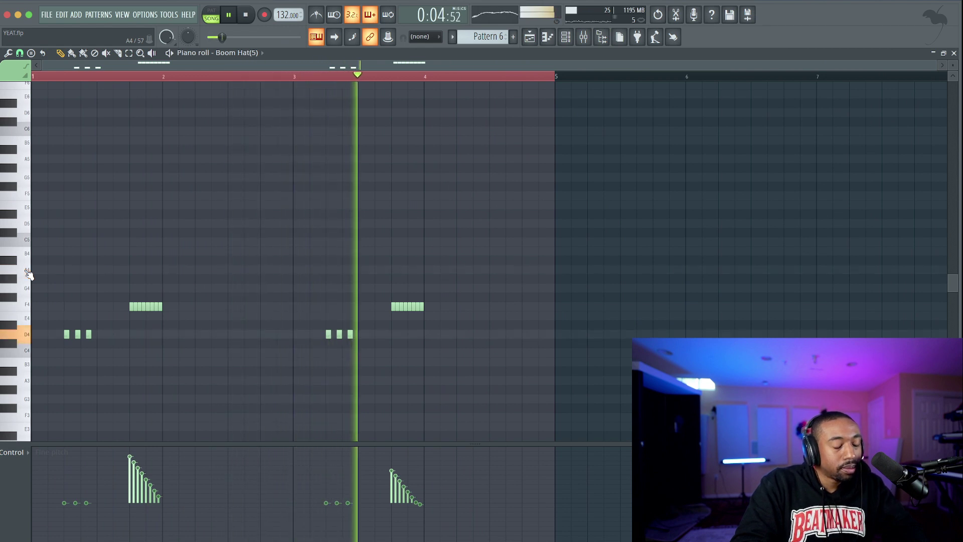
Draw two A4 notes in bar 2, starting on the second and third beats, and check them against the beat
left_click(198, 269)
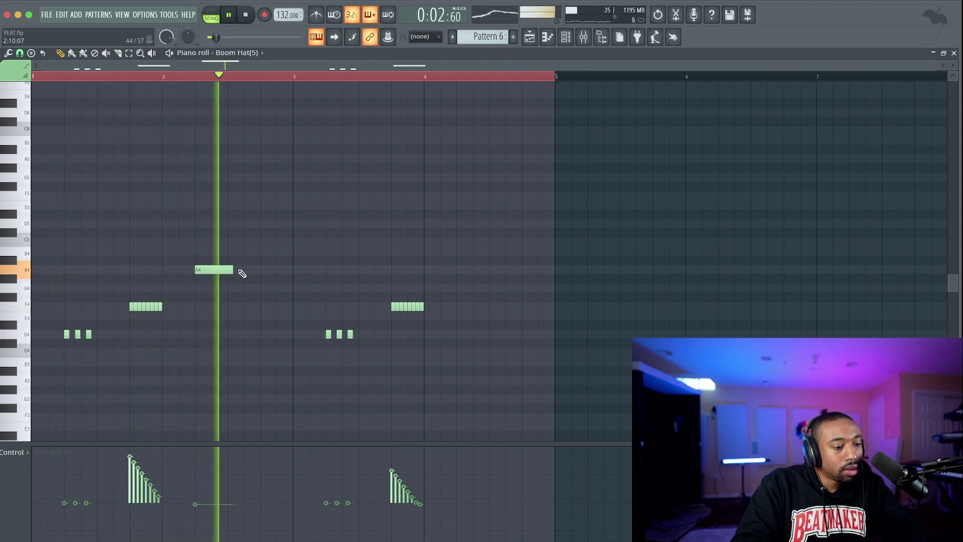
key("space")
left_click(230, 269)
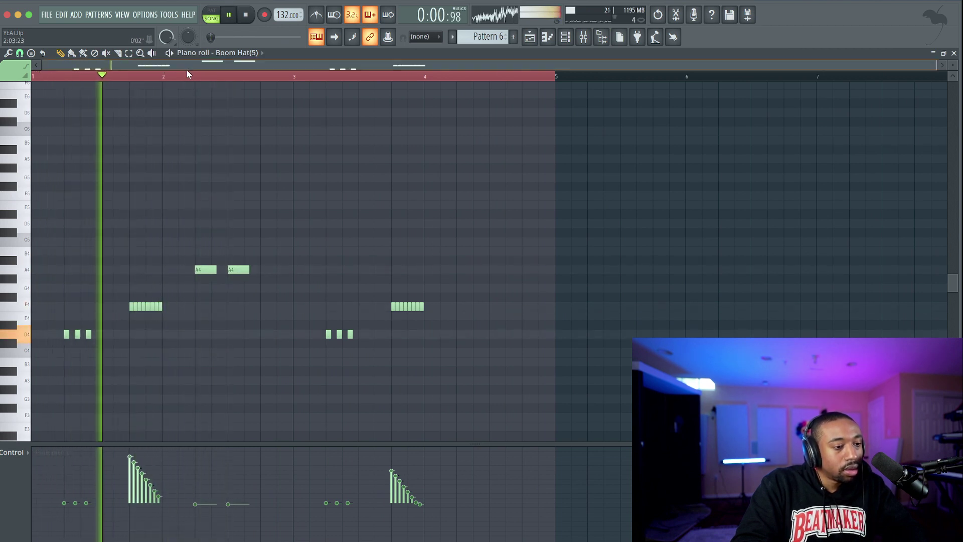
key("space")
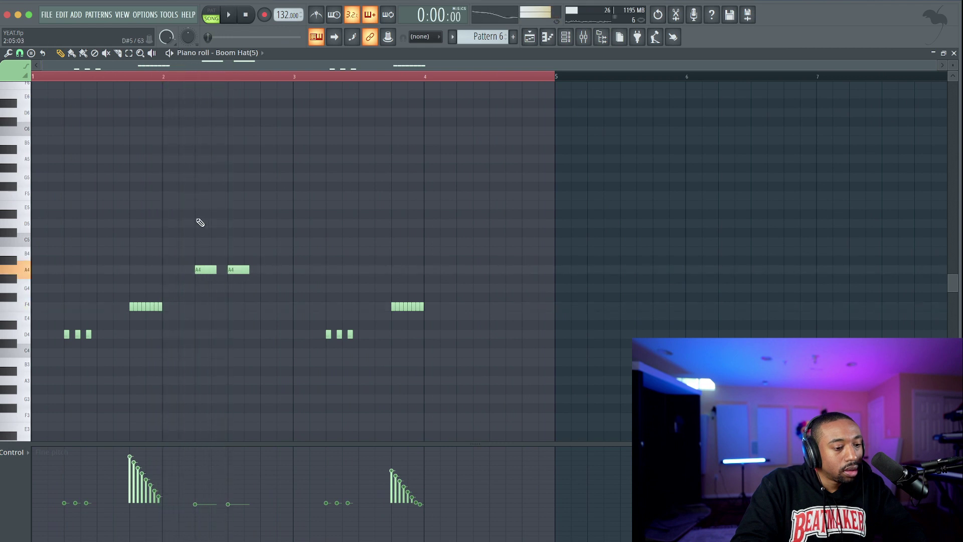
Tighten the A4 spacing with a different snap, finish the bar 2 phrase with three short notes, and copy it into bar 4
left_click(31, 54)
left_click(40, 176)
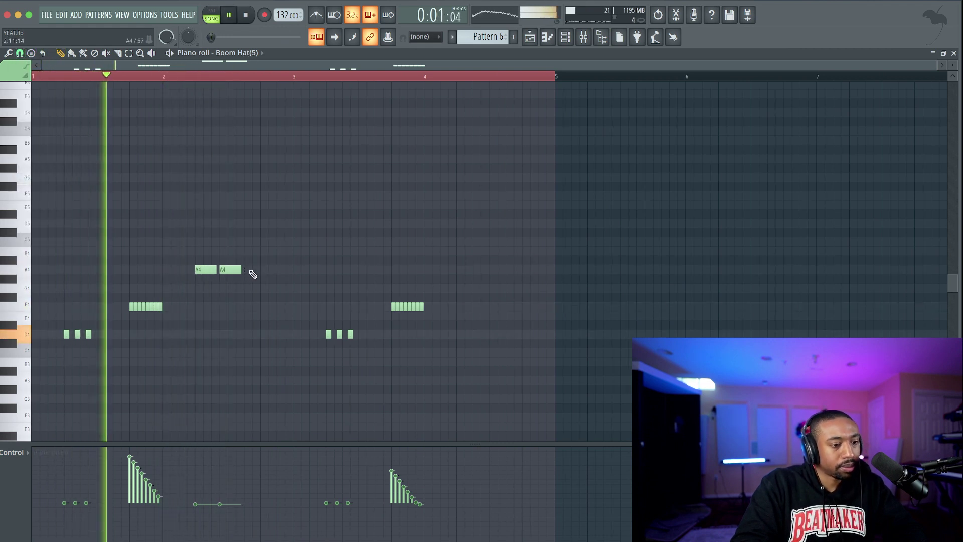
left_click(253, 271)
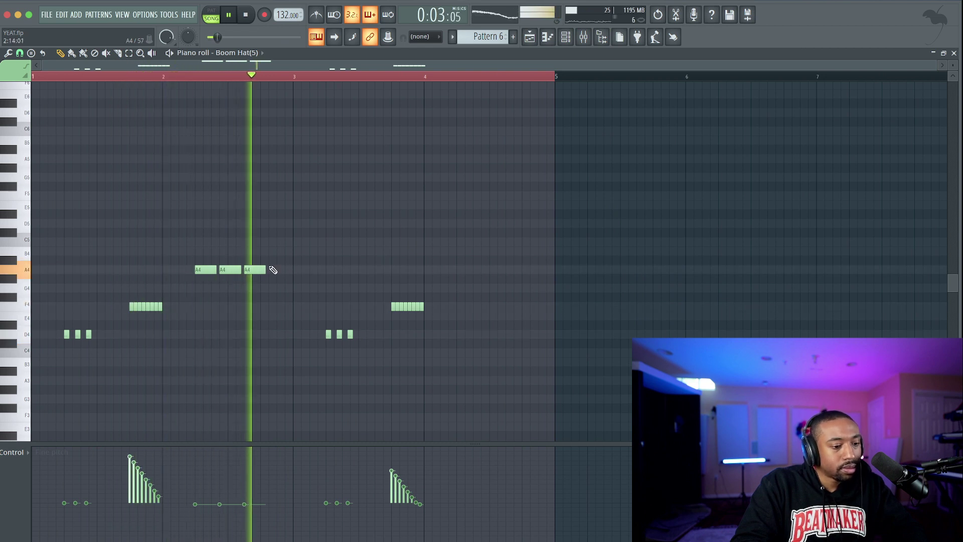
left_click_drag(266, 270, 467, 264)
left_click(262, 270)
left_click(278, 270)
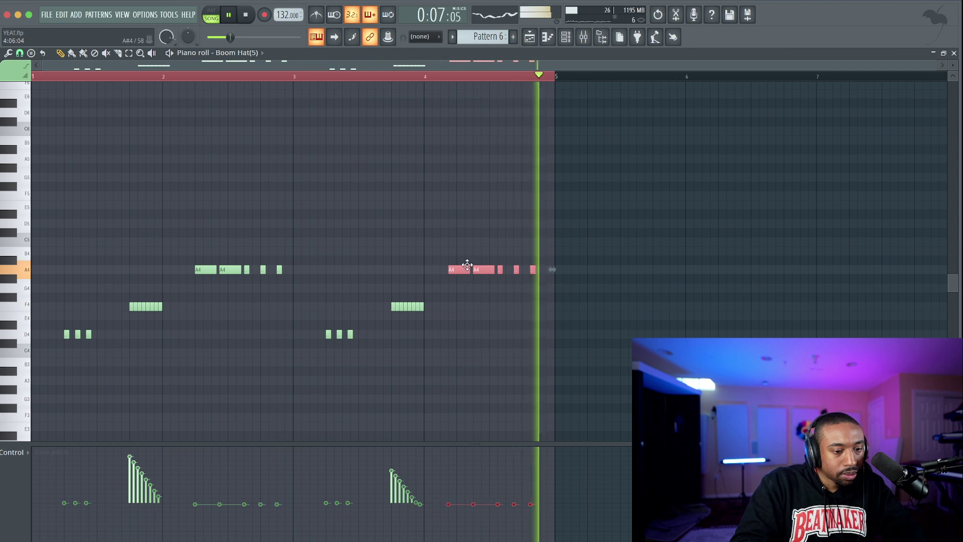
Align the copied A4 phrase to the second beat of bar 4 and rearrange its short ending notes to vary the rhythm
left_click(496, 256, "super")
left_click_drag(533, 260, 531, 273)
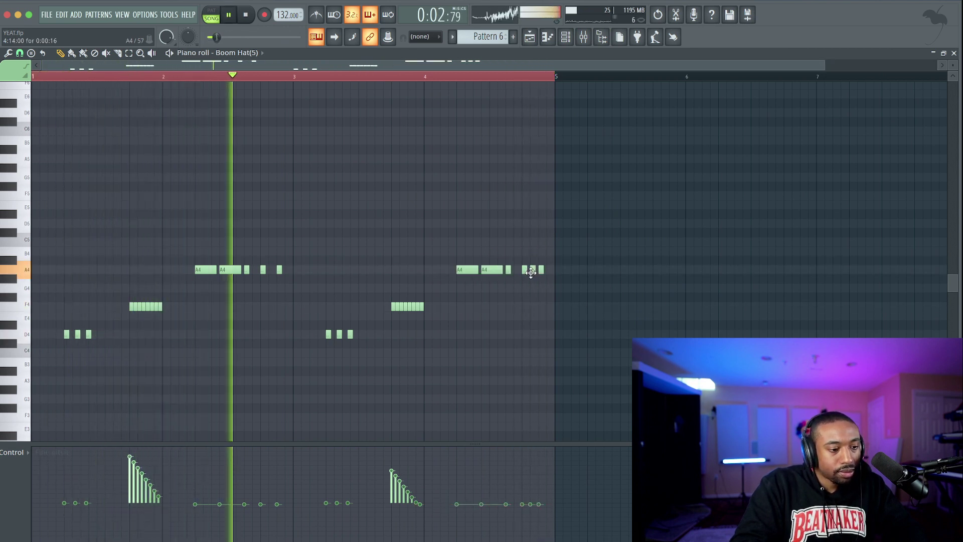
left_click(516, 272)
right_click(533, 272)
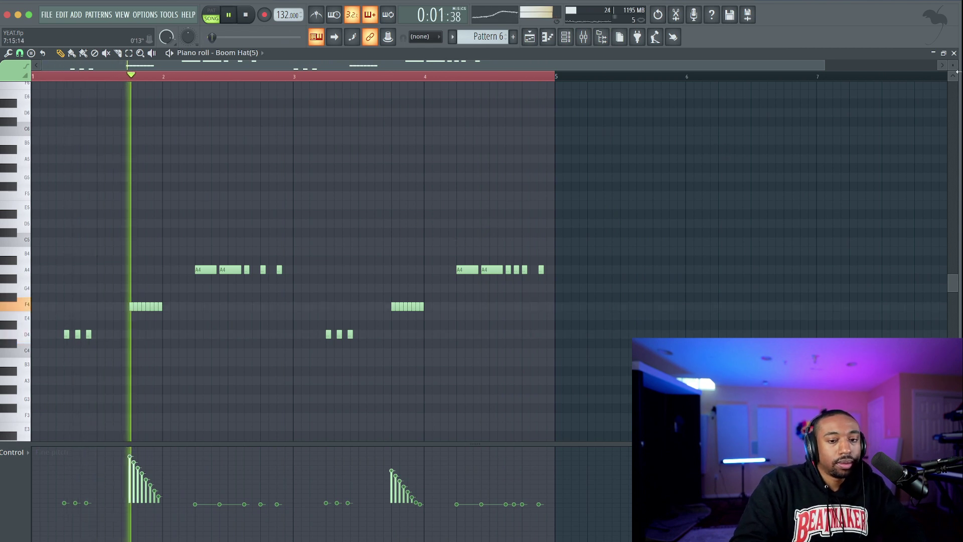
Stop playback and shift the whole Boom Hat(5) pattern one step earlier
key("space")
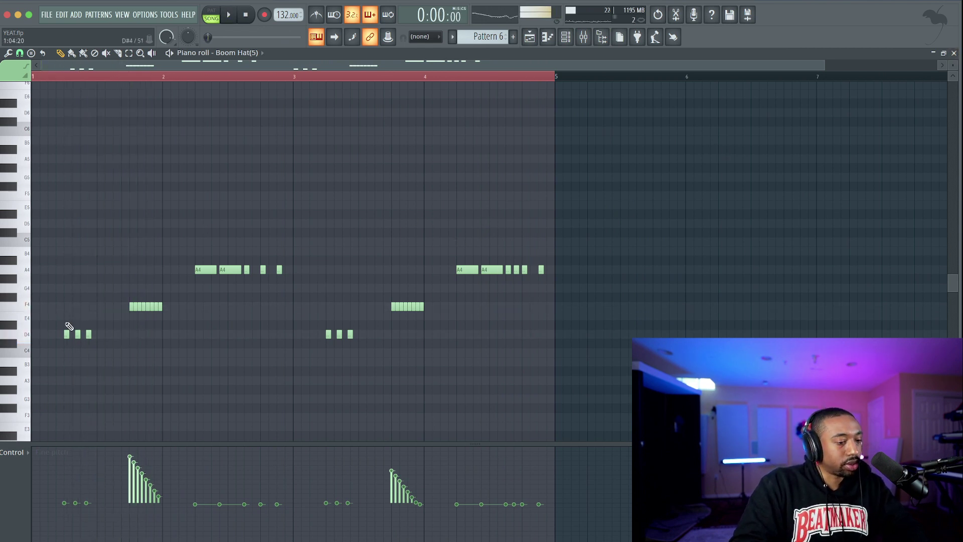
key("shift+Left")
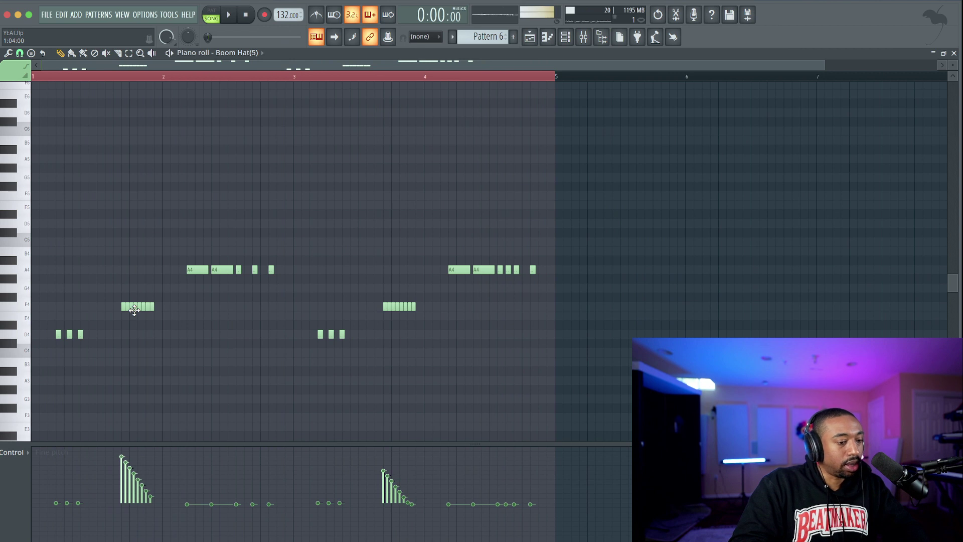
Shift the Boom Hat(5) pattern earlier step by step until its first note starts bar 1, checking the timing against the beat
key("shift+Left")
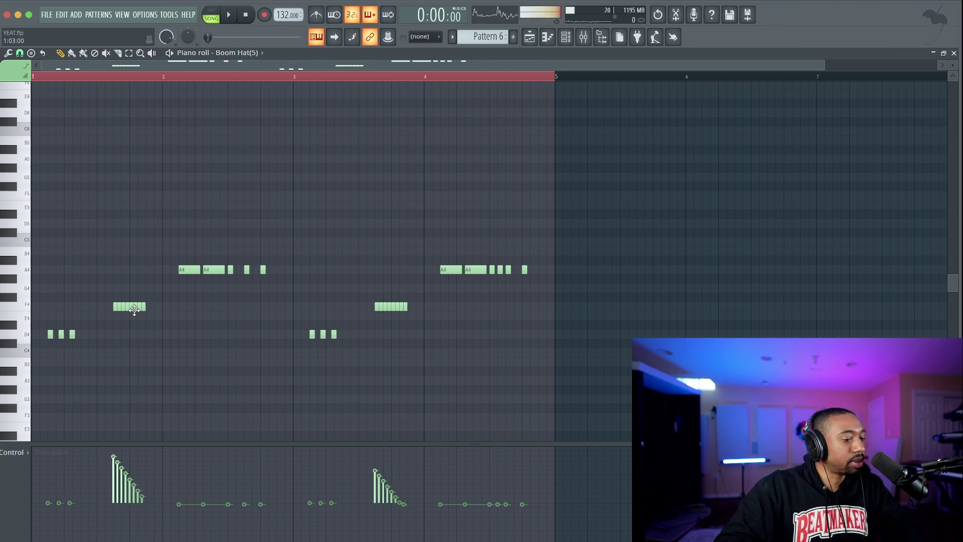
key("space")
key("shift+Left")
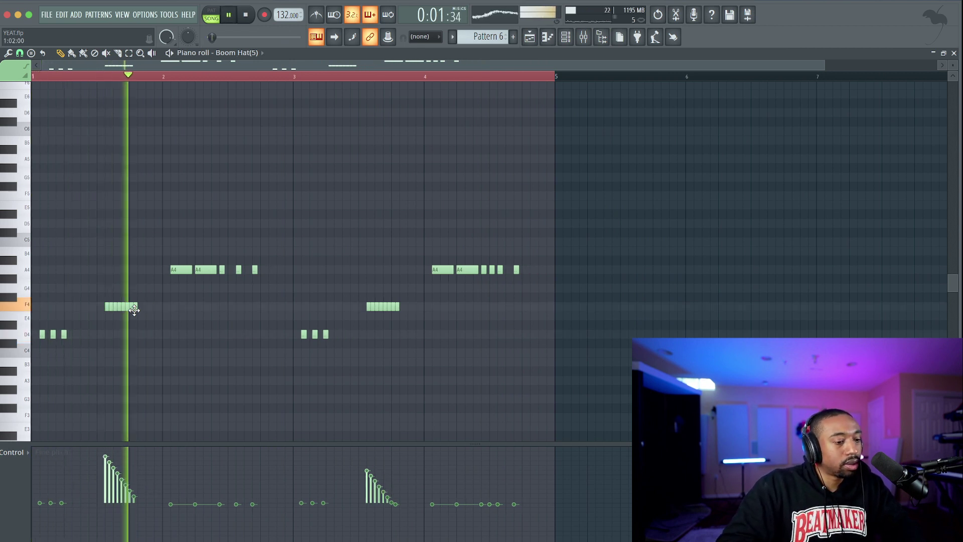
key("space")
key("space")
key("shift+Left")
key("space")
key("space")
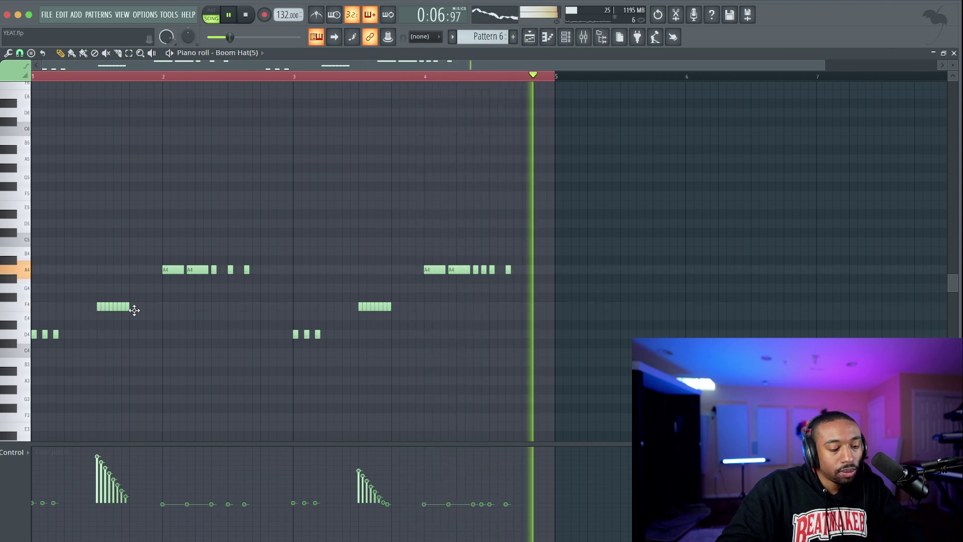
key("space")
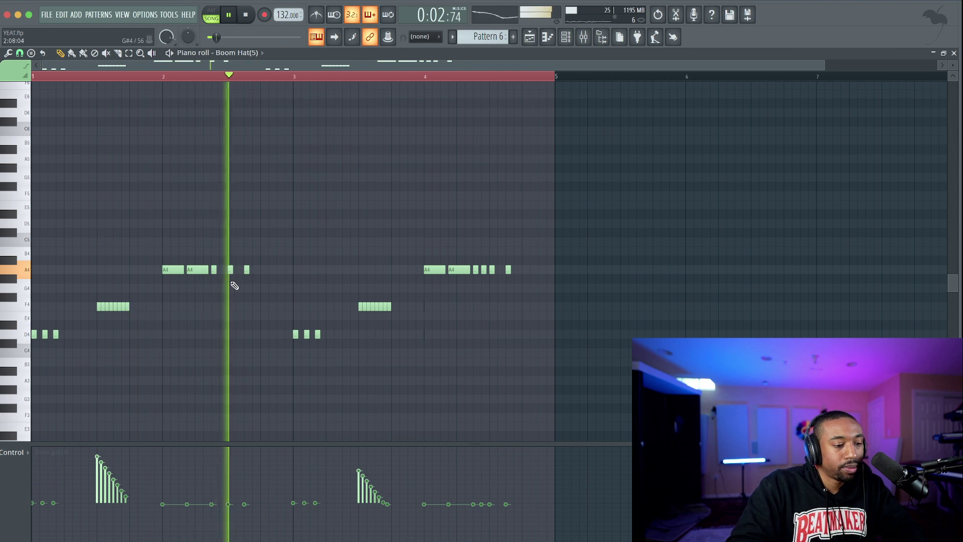
Repeat Pattern 6 along Track 6 of the playlist through bar 16 and save the project
left_click(954, 53)
left_click_drag(192, 261, 411, 248)
left_click(396, 307)
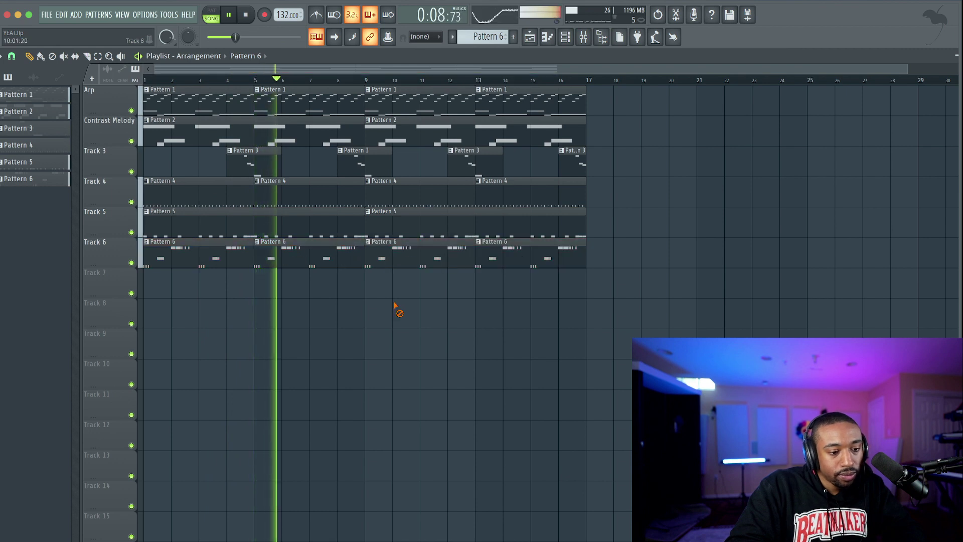
key("ctrl+s")
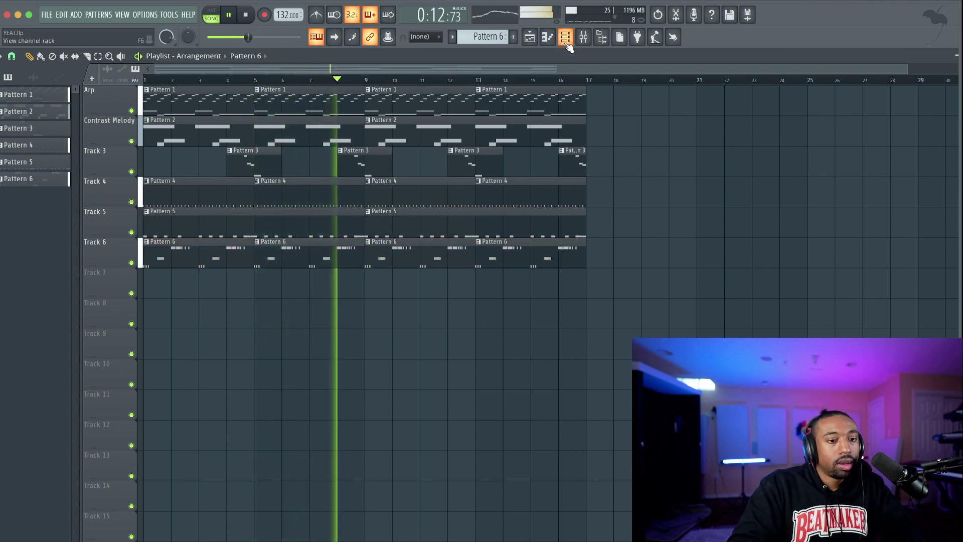
Shorten the 808 (8) Sizzle sample with a quick fade-out of 48% and play the beat
key("F6")
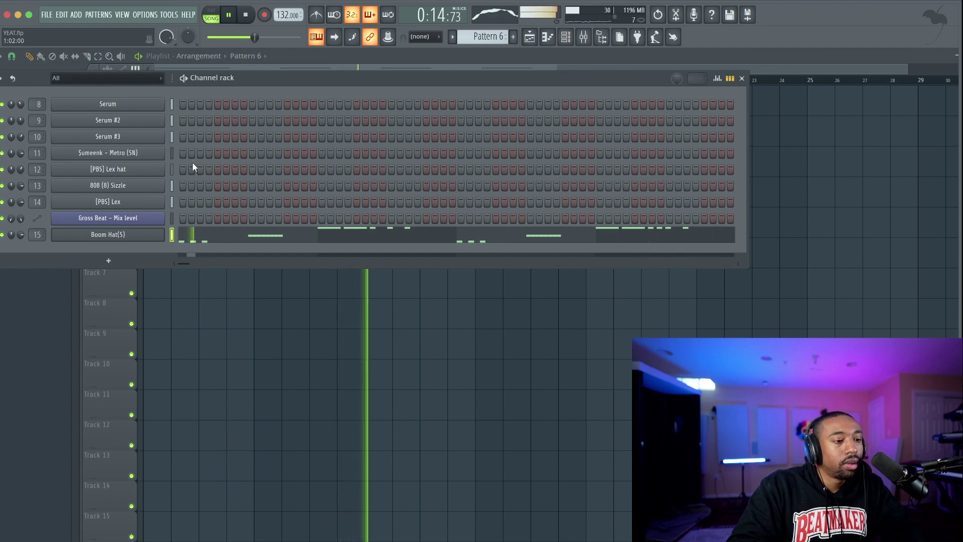
key("F6")
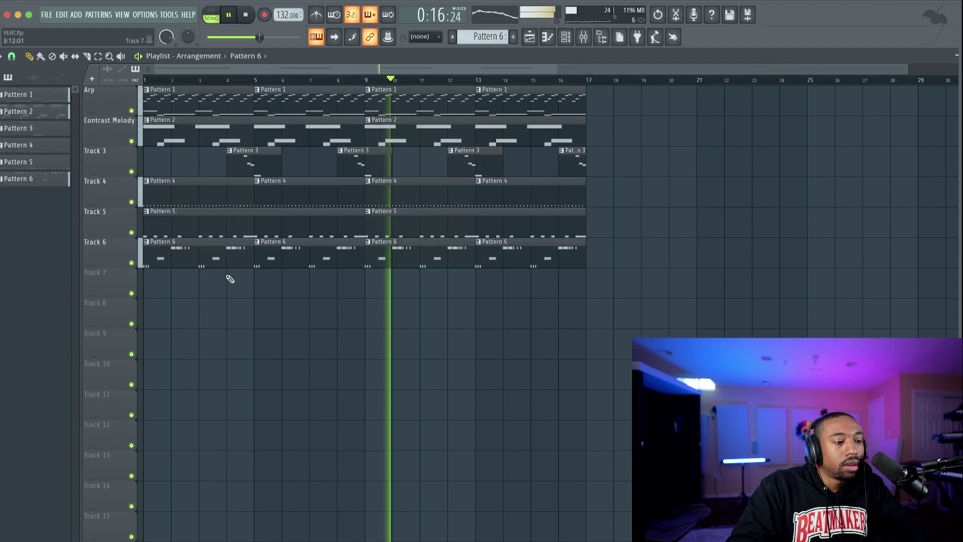
left_click(566, 37)
left_click(156, 185)
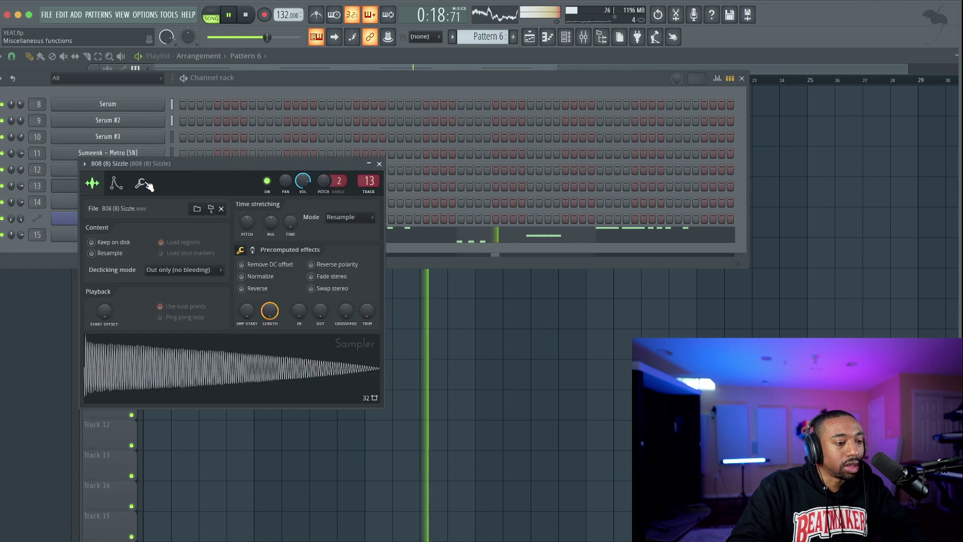
key("space")
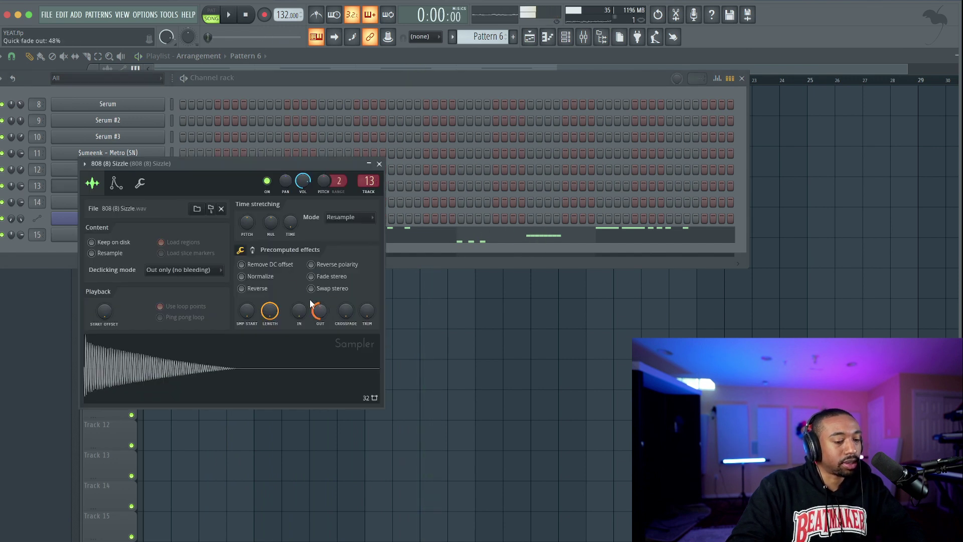
key("space")
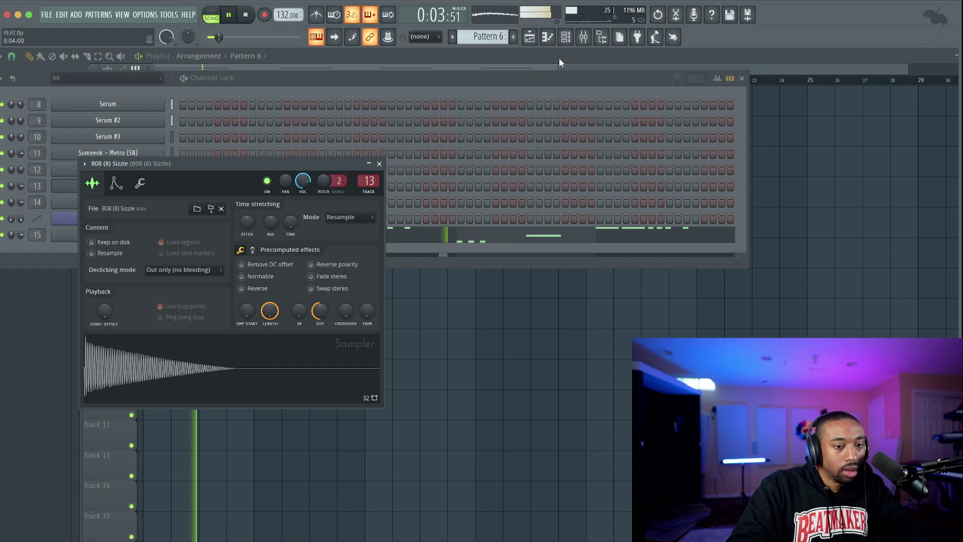
Check the mixer levels and the effects on the 808 (8) Sizzle track while the beat plays
left_click(584, 37)
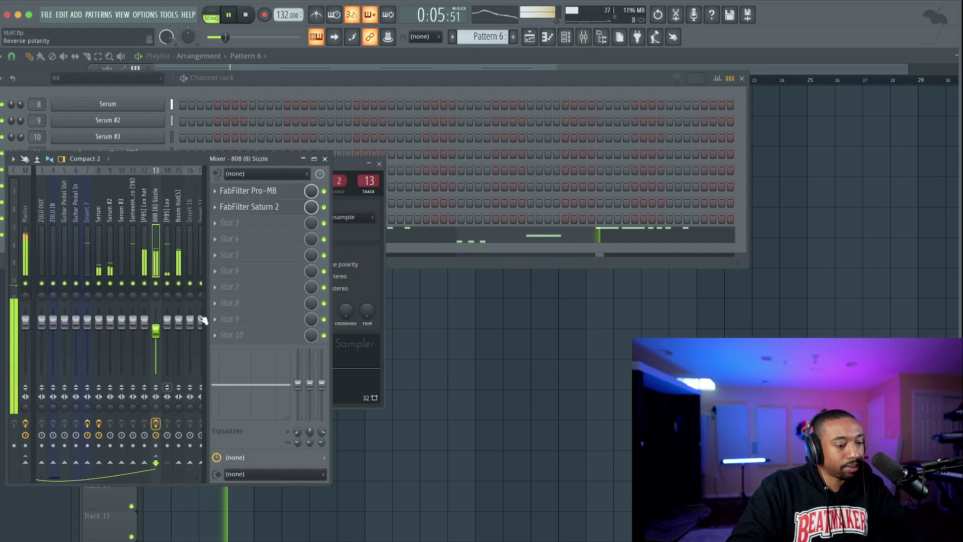
left_click(325, 159)
left_click(380, 164)
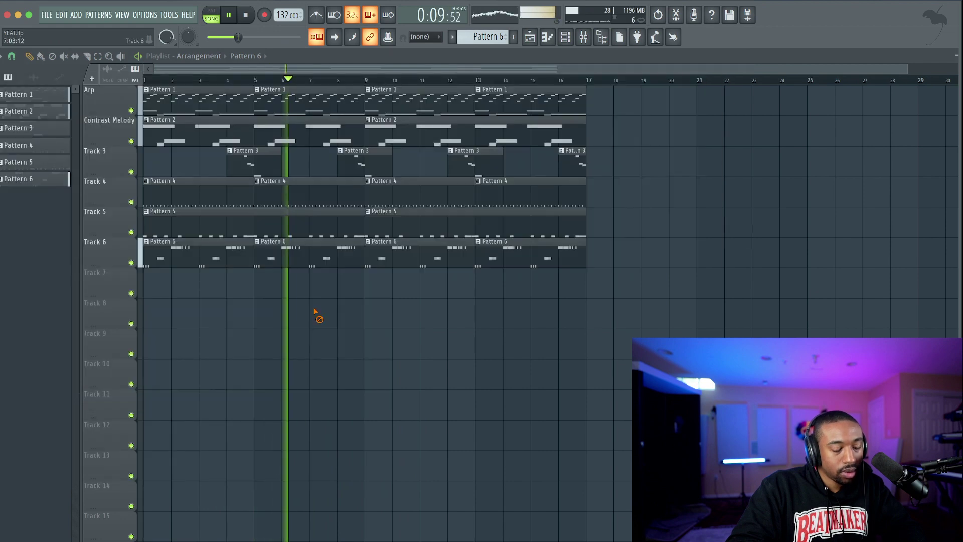
left_click(572, 37)
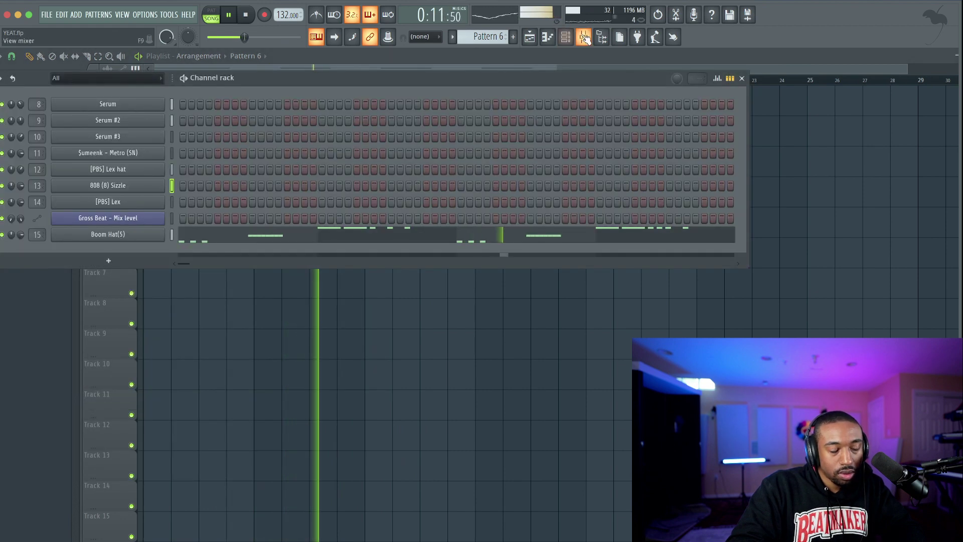
left_click(583, 36)
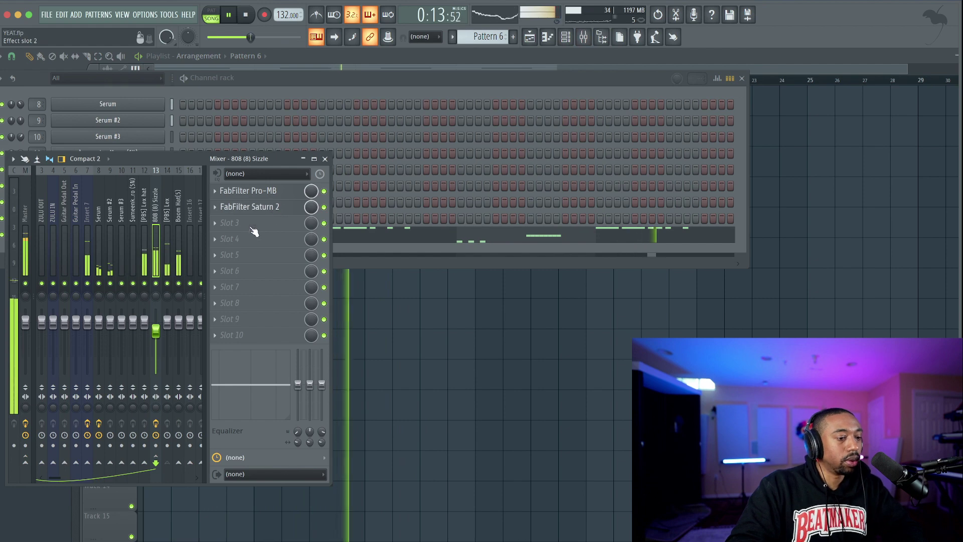
right_click(433, 352)
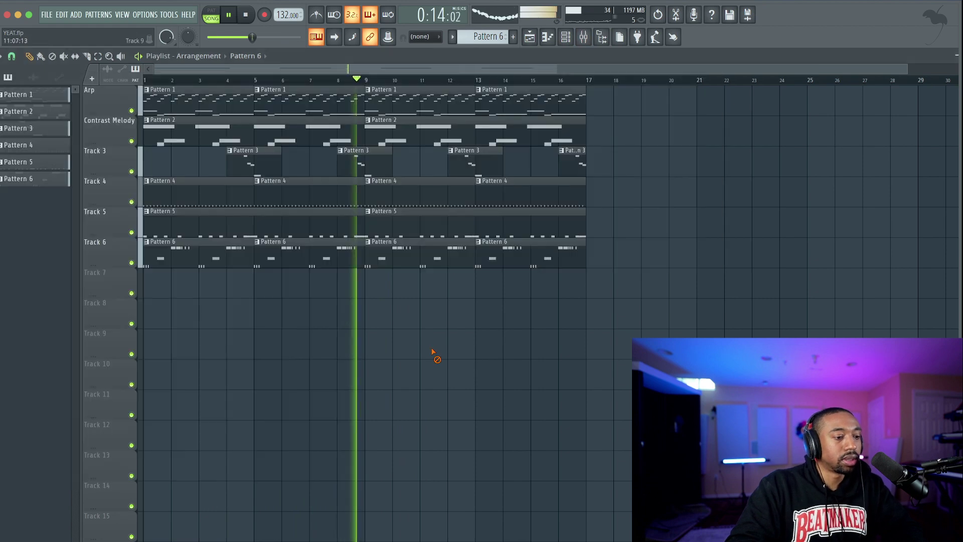
left_click(566, 37)
right_click(252, 359)
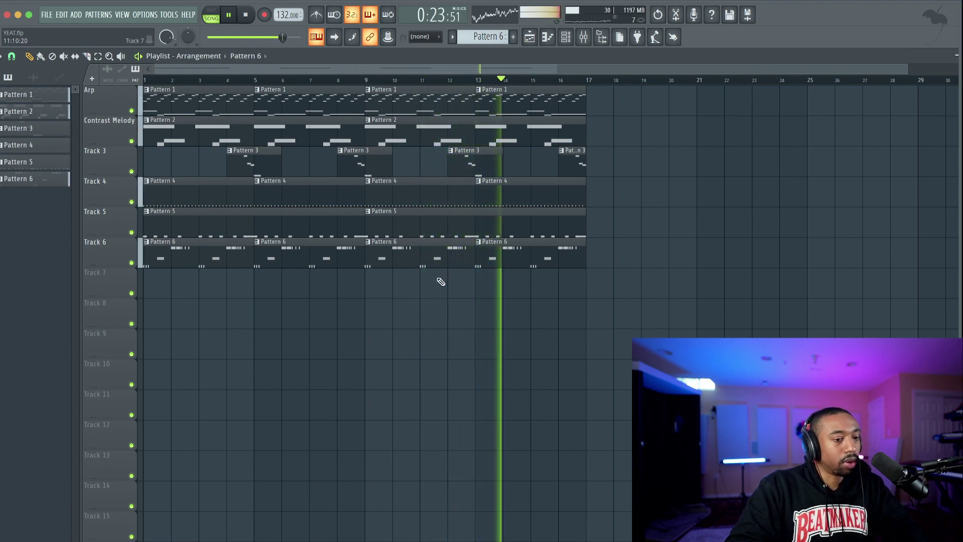
Try playing the second half without the two Arp clips in bars 9 to 16, and undo their removal
right_click(444, 111)
right_click(494, 105)
key("space")
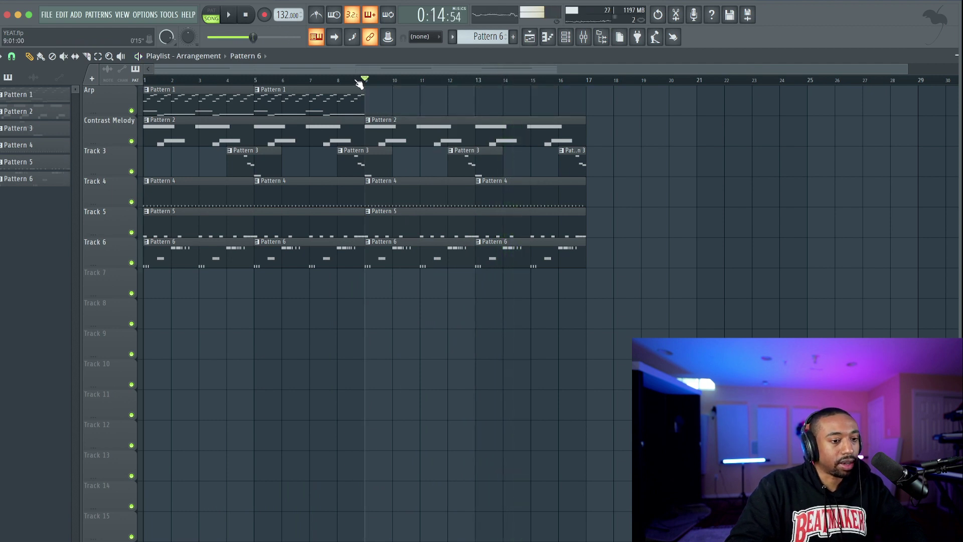
key("space")
left_click(566, 38)
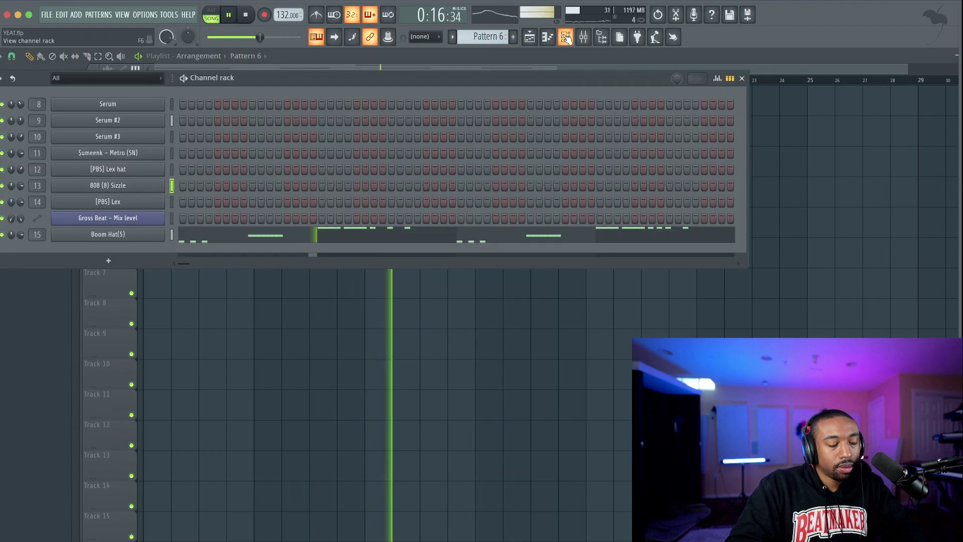
key("F6")
key("space")
key("ctrl+z")
key("space")
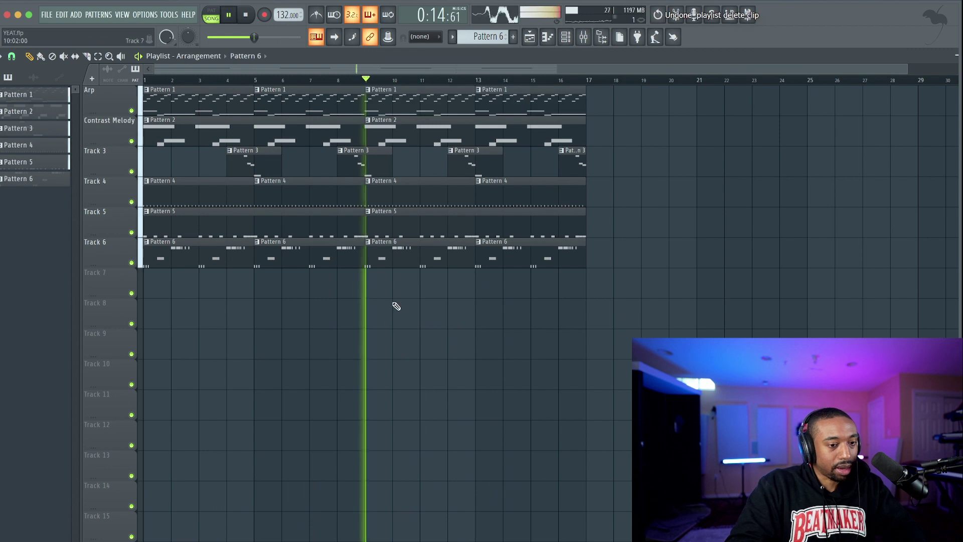
Delete the Pattern 2 clip in bars 9 to 16 of the Contrast Melody track and stop playback
right_click(413, 137)
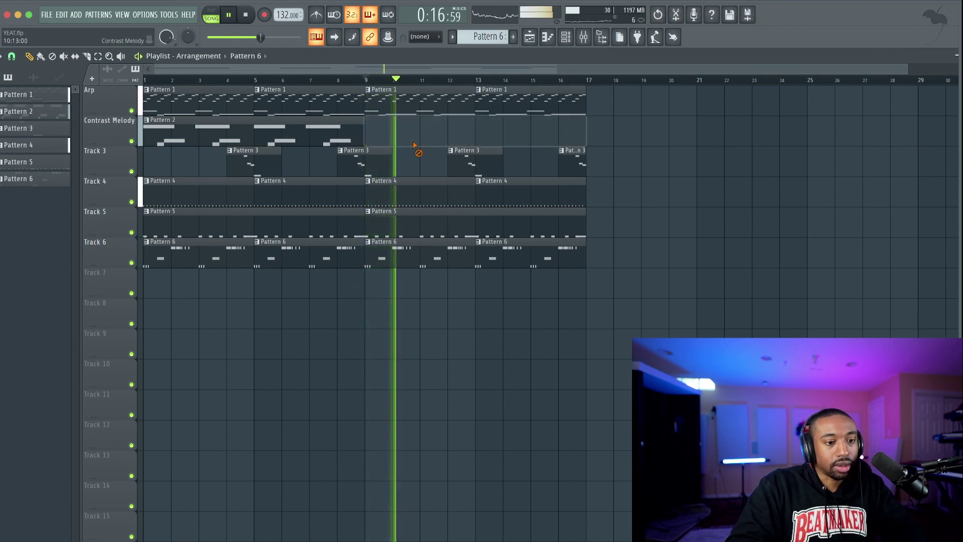
key("F6")
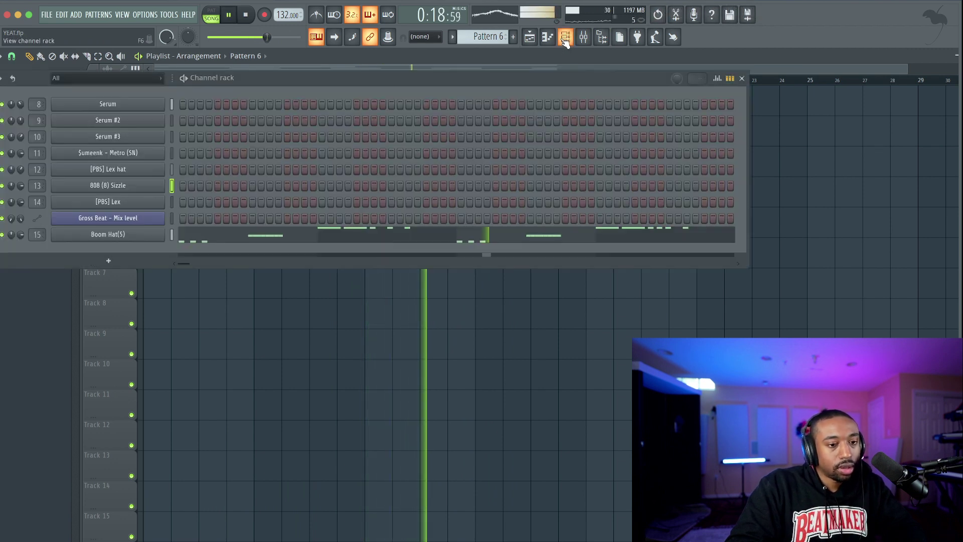
key("space")
Add another Serum instance to the channel rack and route it to its own mixer track
left_click(109, 261)
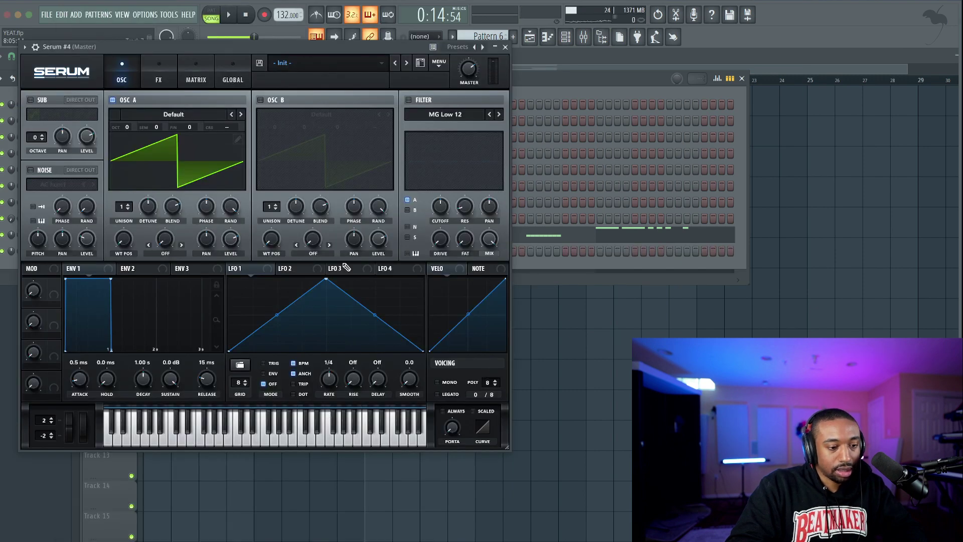
left_click(183, 113)
left_click(251, 105)
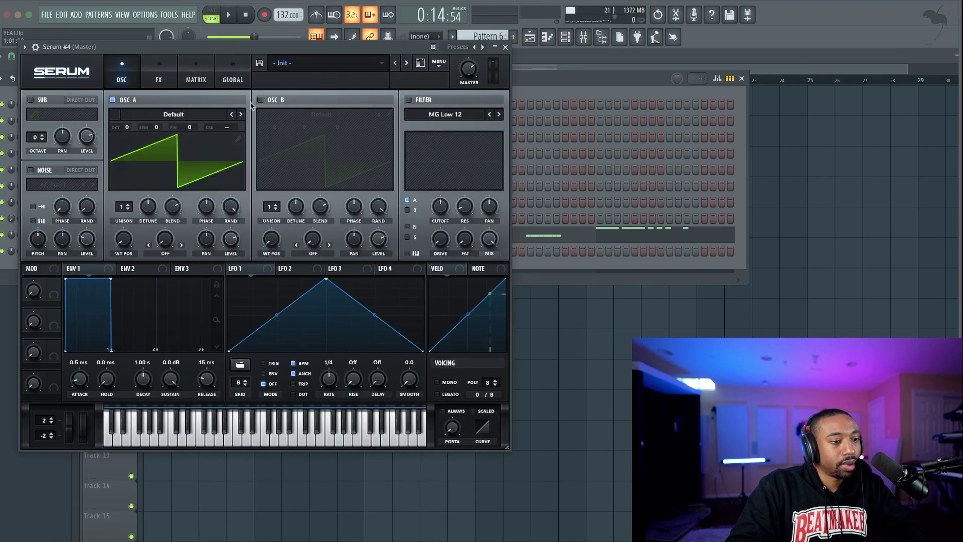
left_click(505, 47)
key("F9")
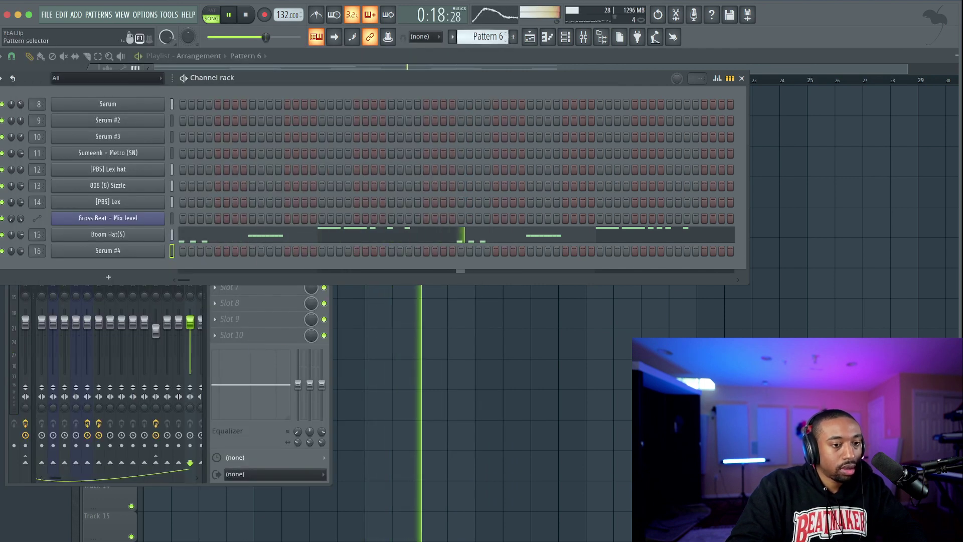
Stop playback and switch to the empty Pattern 7 for the new Serum #4 part
key("space")
scroll(487, 36, "up", 1)
right_click(487, 37)
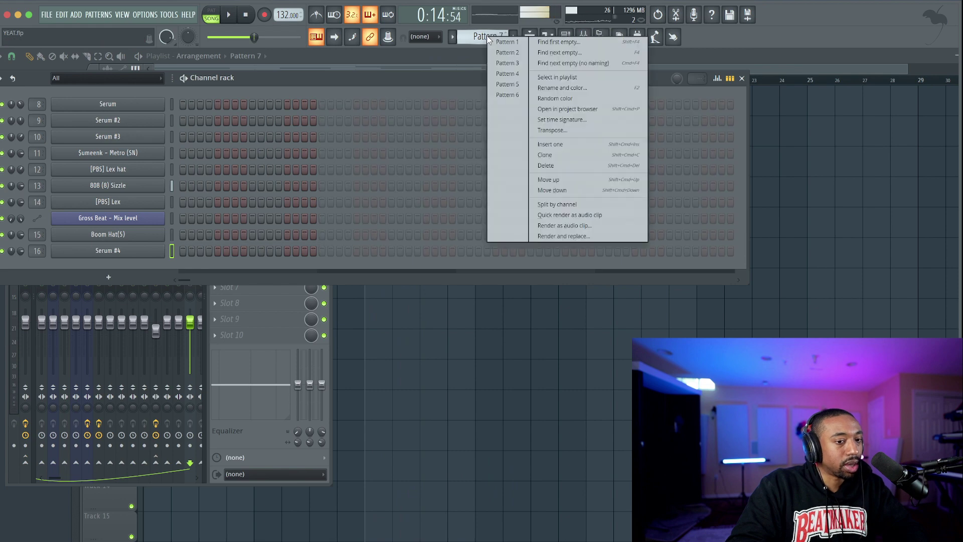
left_click(451, 70)
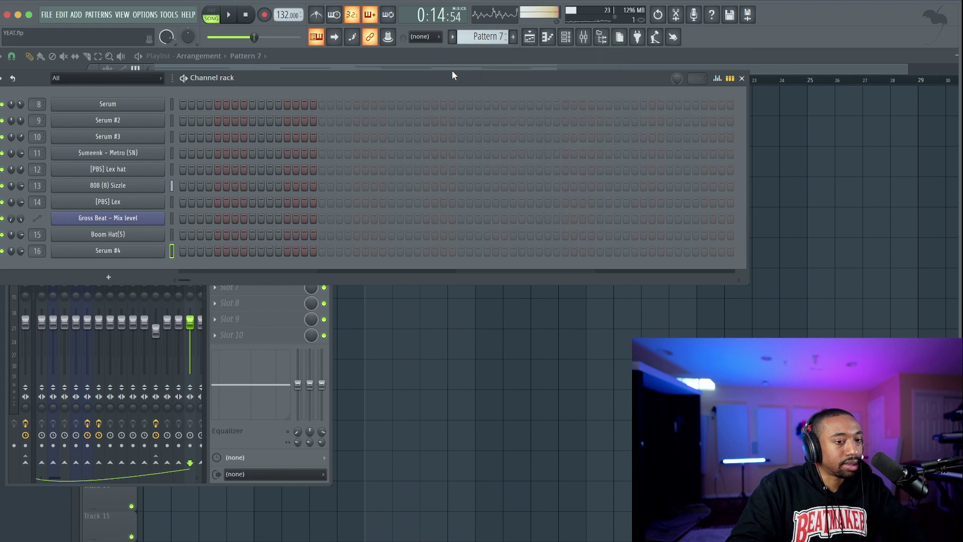
Enable the Flanger, Chorus, Delay, Compressor and Reverb effects in Serum #4 and audition its sound over the beat
left_click(128, 251)
left_click(195, 75)
left_click(169, 75)
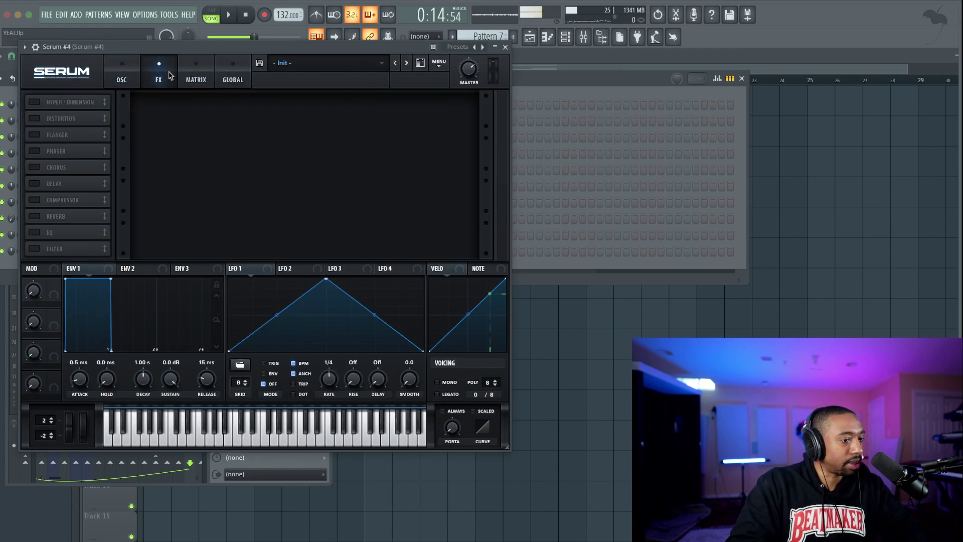
left_click(34, 135)
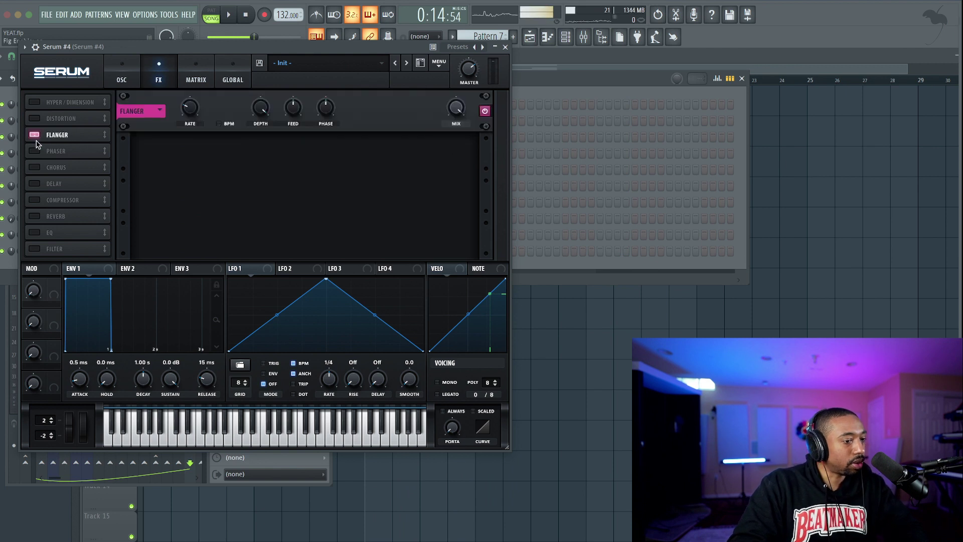
left_click(36, 167)
left_click(36, 184)
left_click(35, 200)
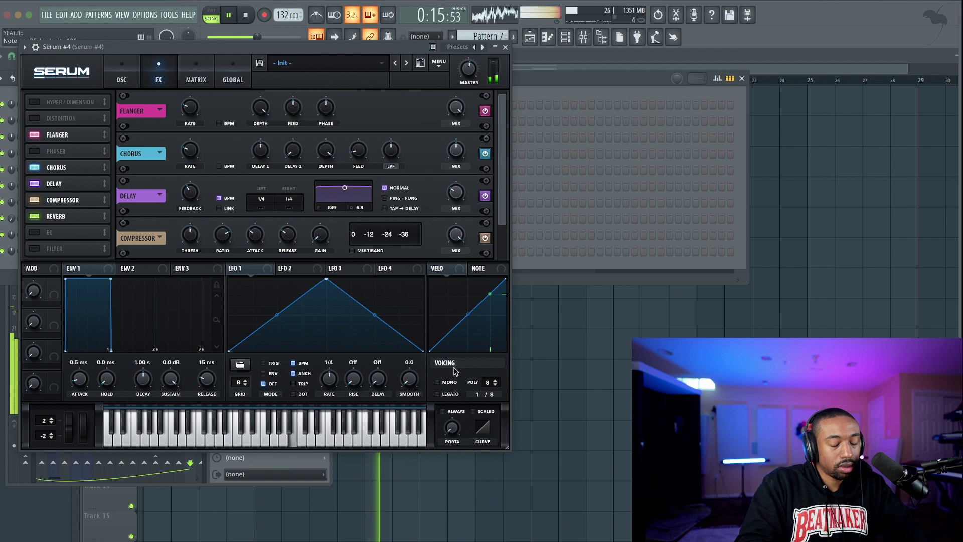
left_click(506, 48)
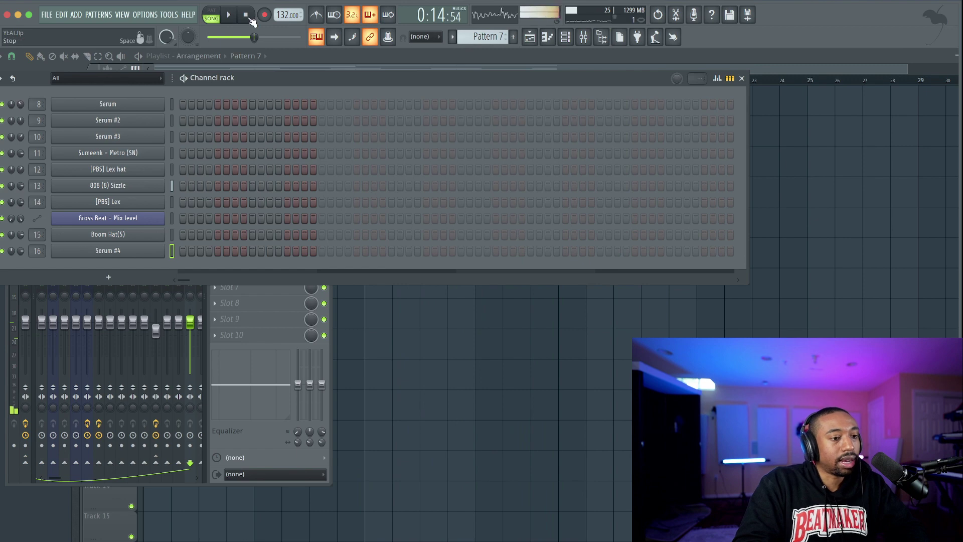
Set bars 9 to 16 of the playlist as the playback range
key("F12")
left_click_drag(368, 81, 597, 80)
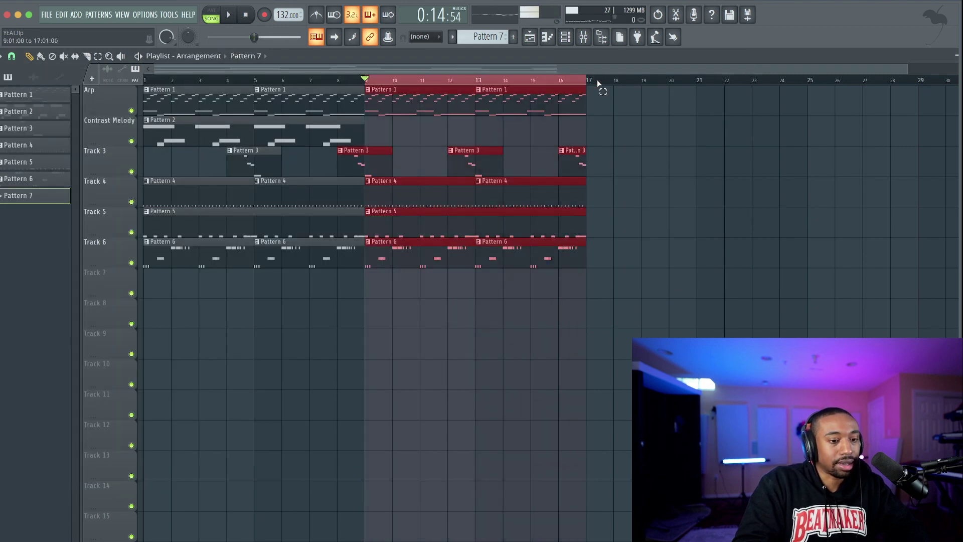
left_click(567, 40)
key("F6")
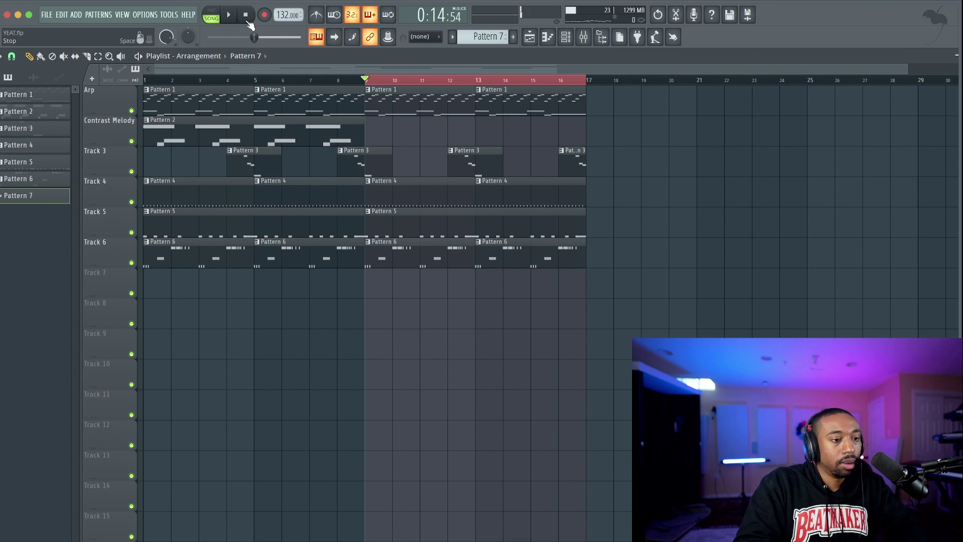
Record the Serum #4 melody into Pattern 7 over bars 9 to 16, undoing the unwanted take
left_click(264, 15)
left_click(468, 348)
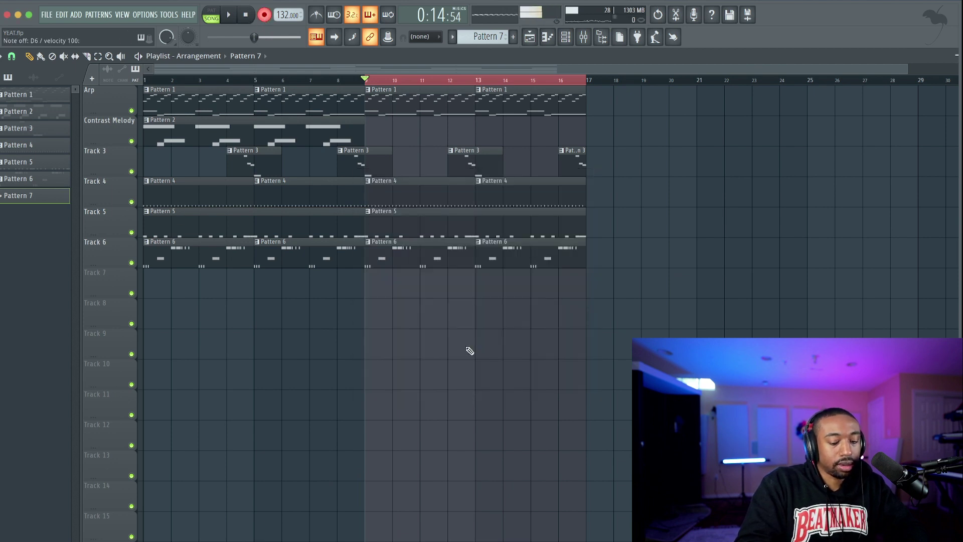
key("space")
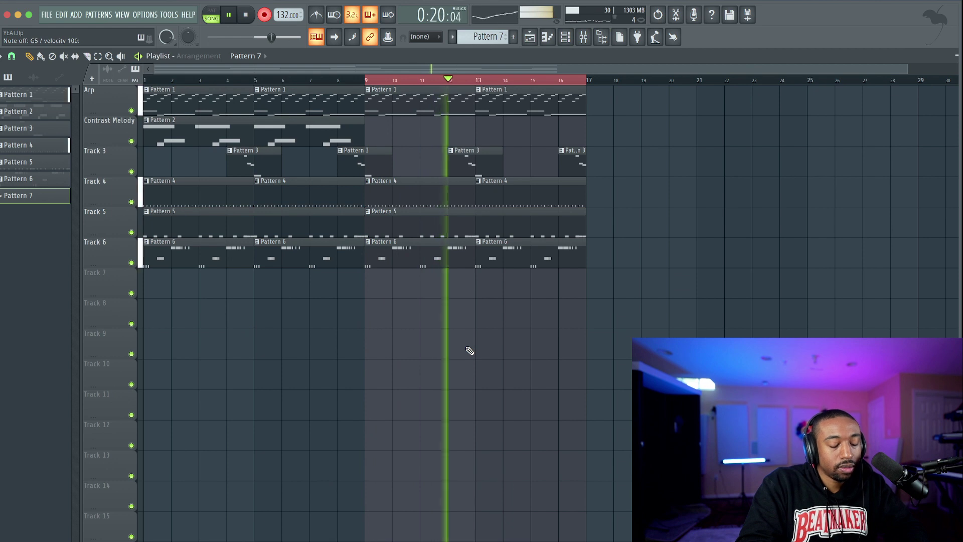
key("space")
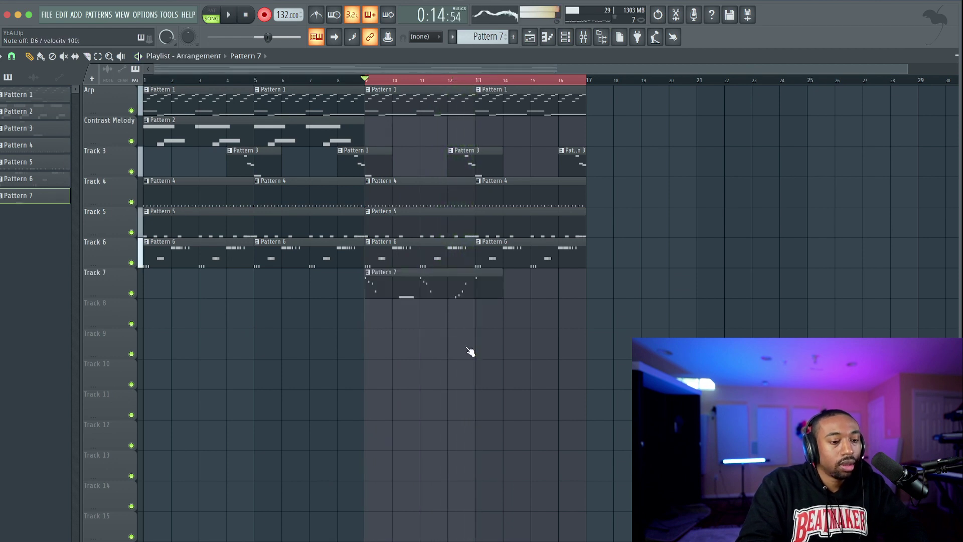
key("ctrl+z")
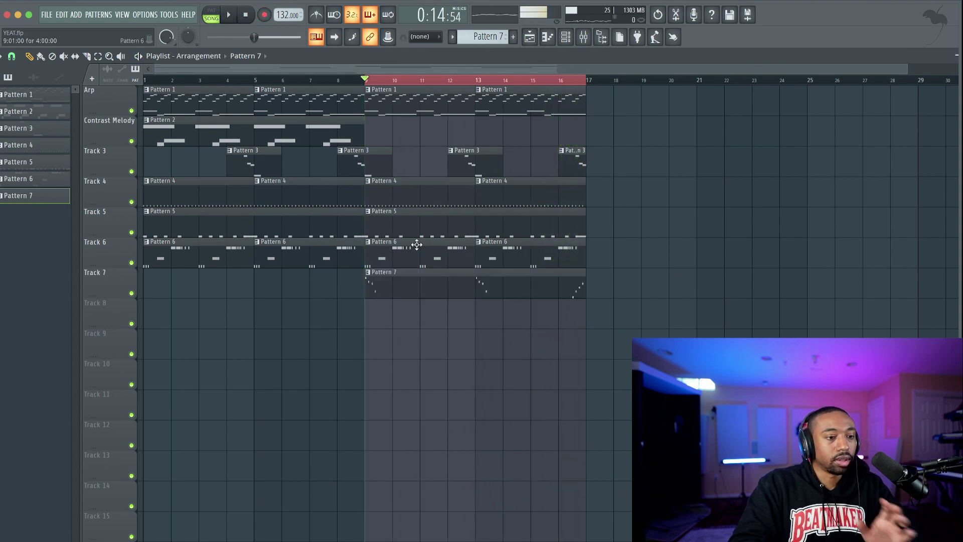
Open Pattern 7's Serum #4 notes in the piano roll and quantize them, comparing with the unquantized timing
double_click(410, 285)
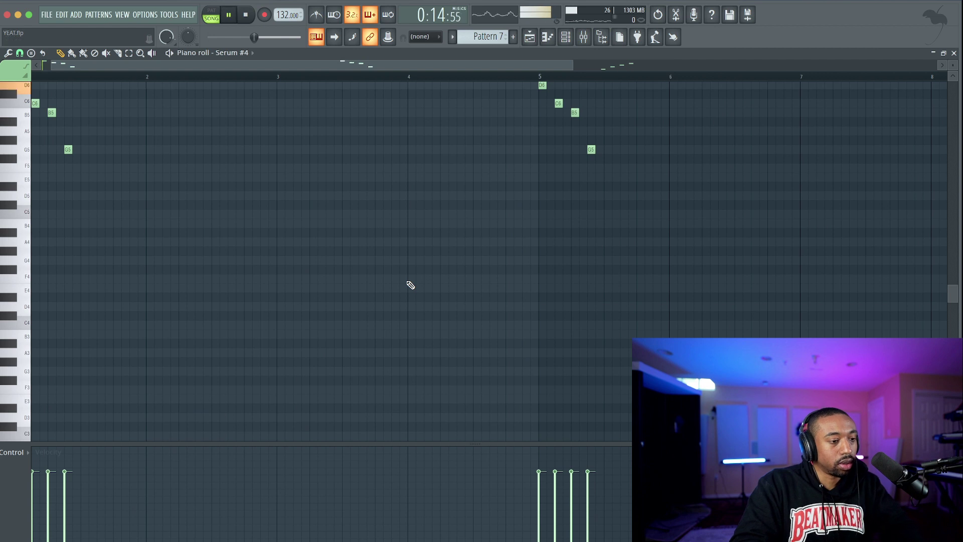
key("space")
key("ctrl+z")
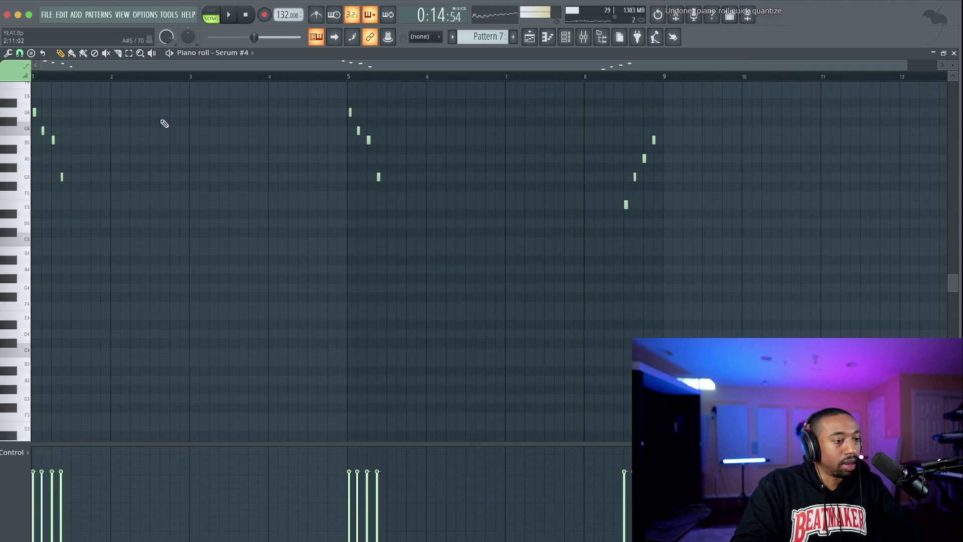
key("alt+q")
key("Return")
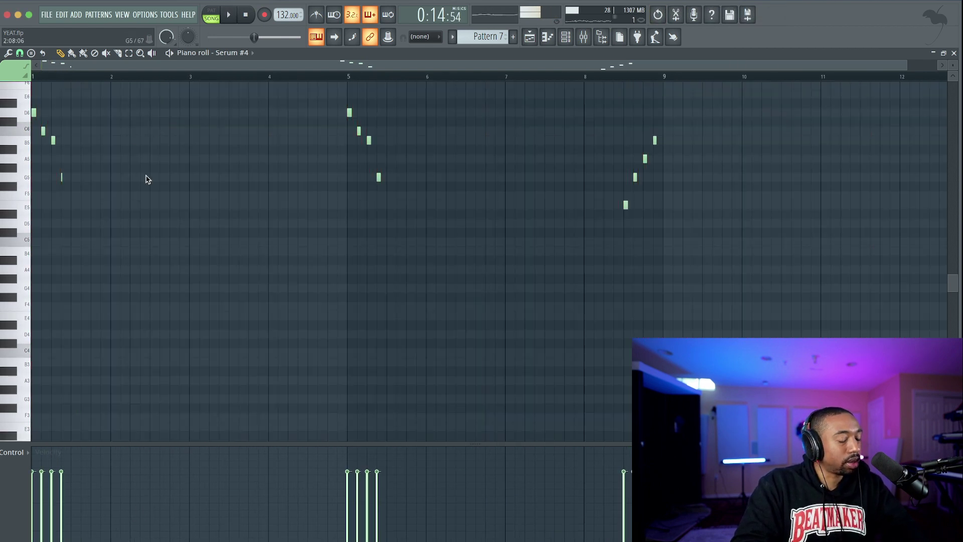
key("space")
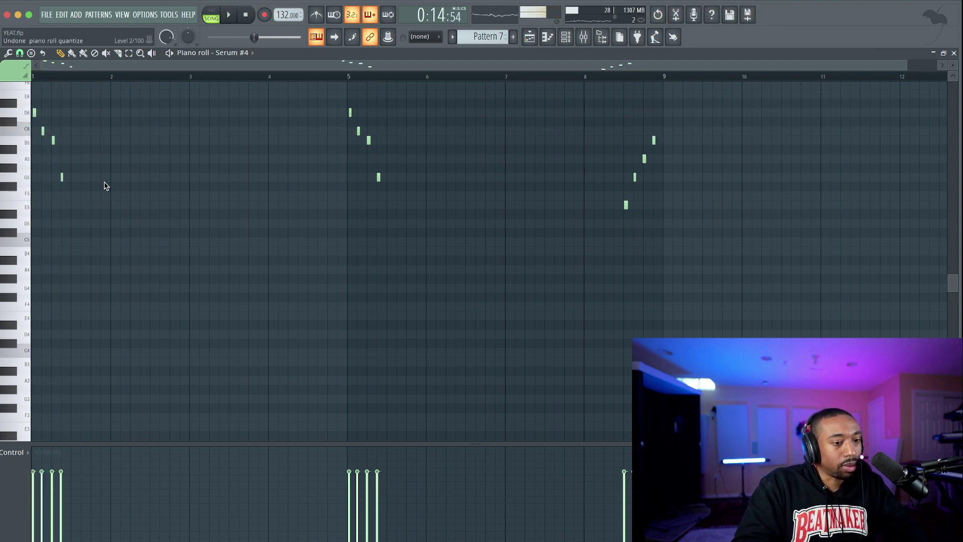
key("space")
key("space")
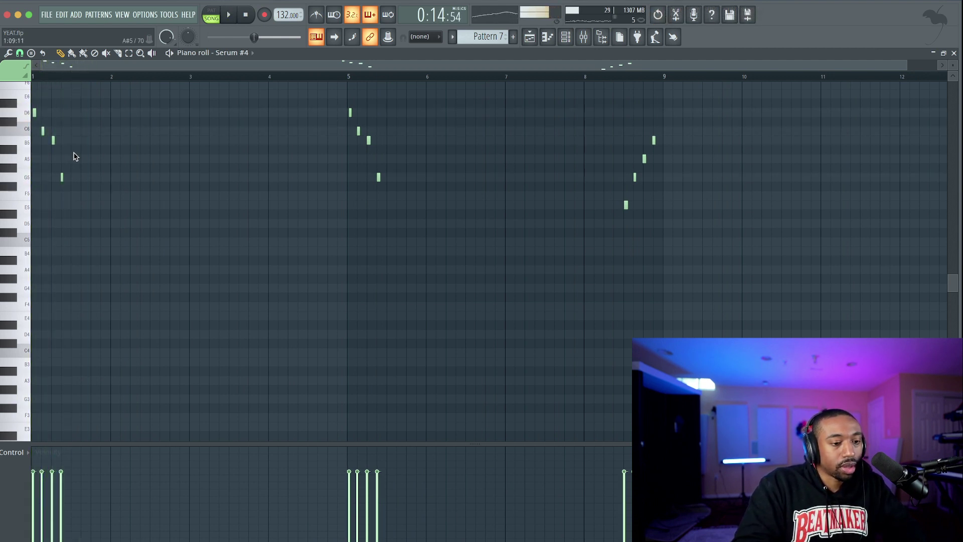
key("alt+q")
key("Return")
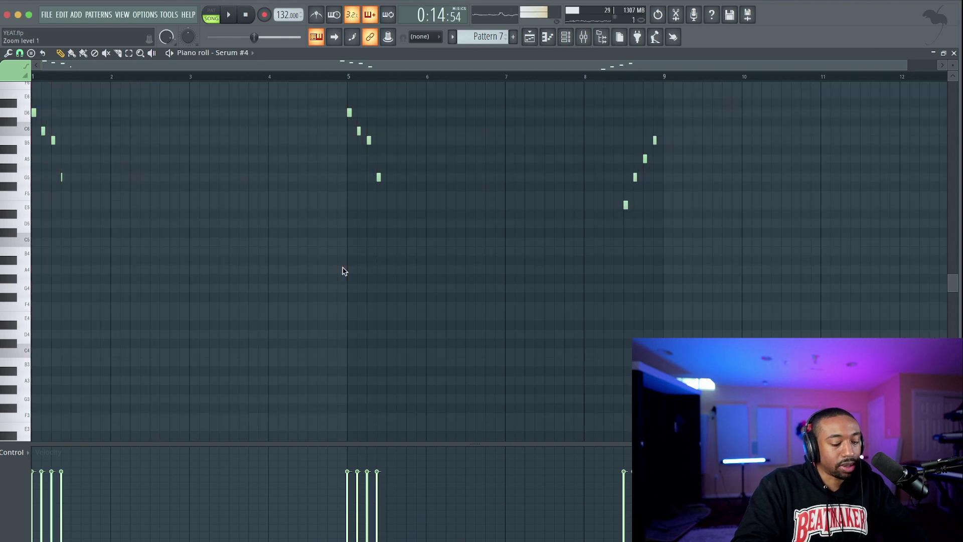
Shorten all the Serum #4 notes together to short, even lengths and save the project
key("ctrl+a")
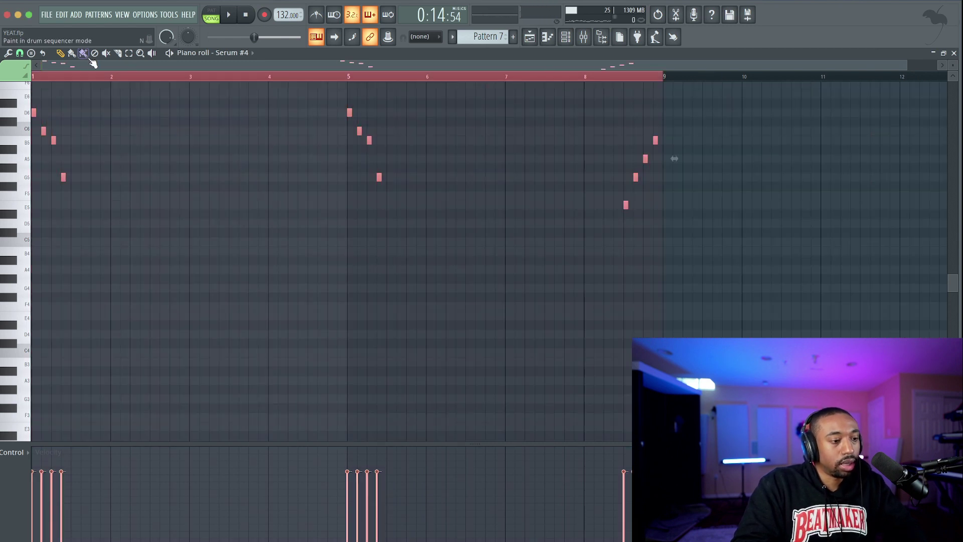
scroll(123, 158, "up", 2)
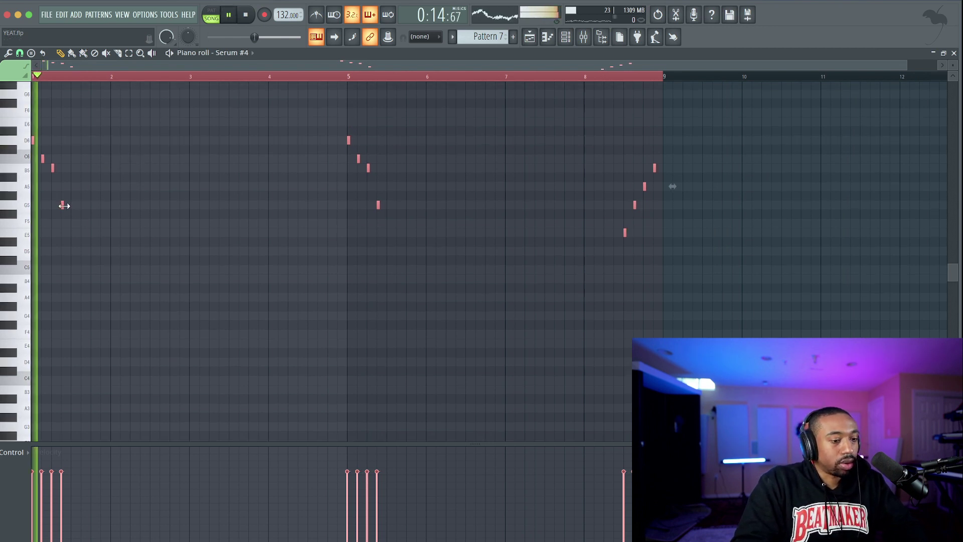
key("space")
left_click(139, 229)
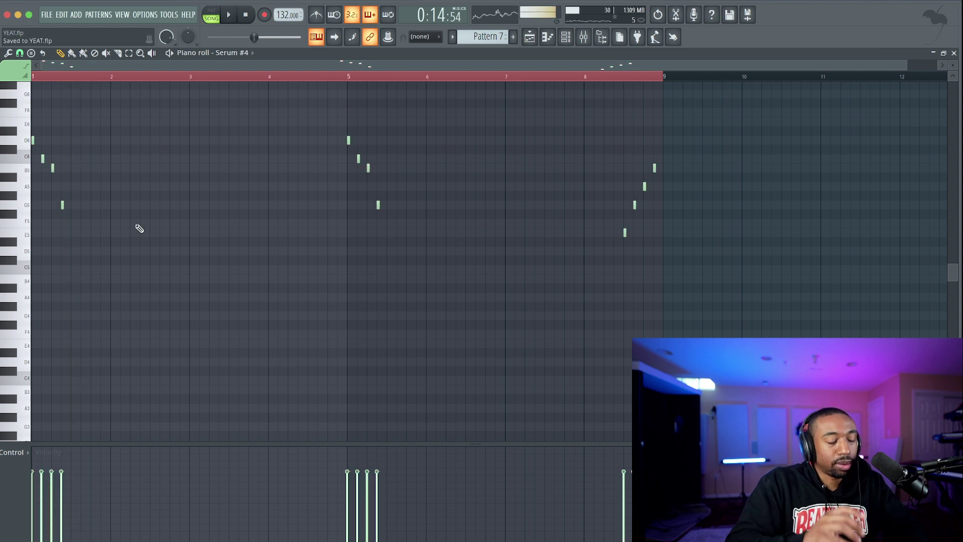
Play bars 9 to 16 with the new melody and look over the channel rack
key("space")
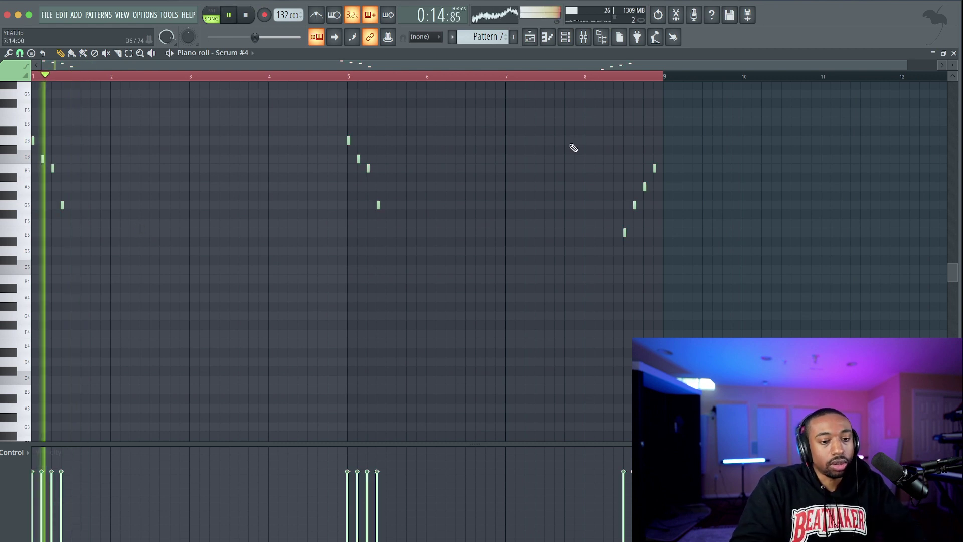
left_click(955, 52)
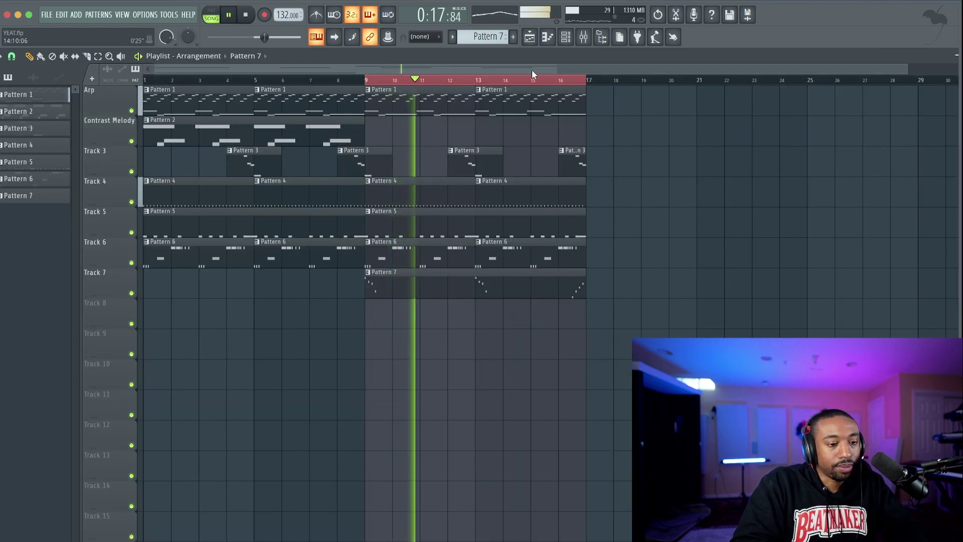
left_click(571, 40)
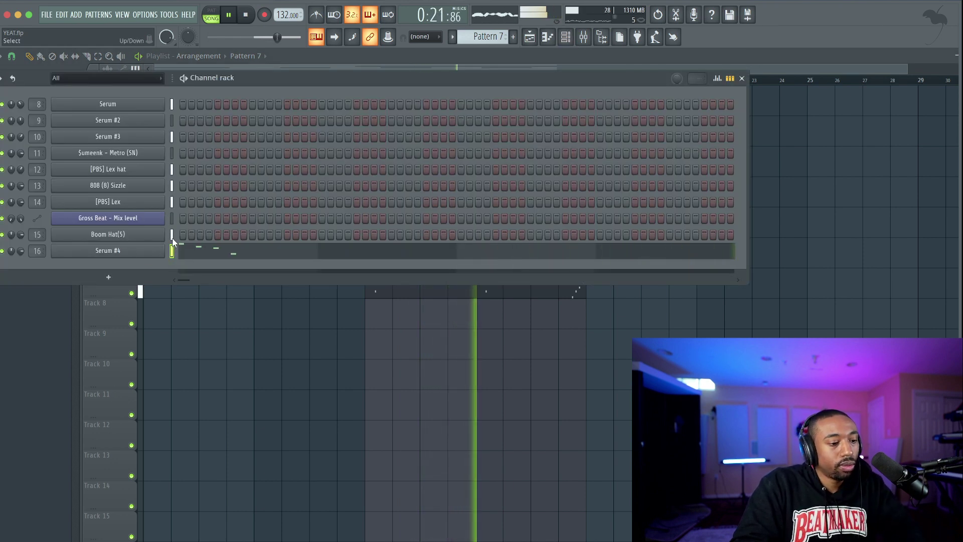
key("F6")
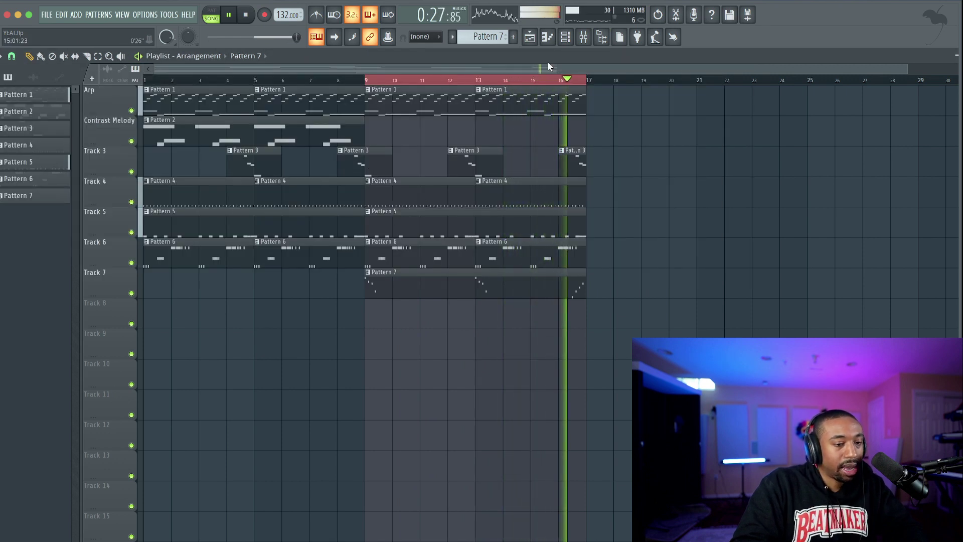
Add short C5 notes in the middle of bars 2 and 4 of Pattern 5's 808 (8) Sizzle part
double_click(420, 220)
scroll(216, 235, "left", 1)
scroll(215, 235, "up", 1)
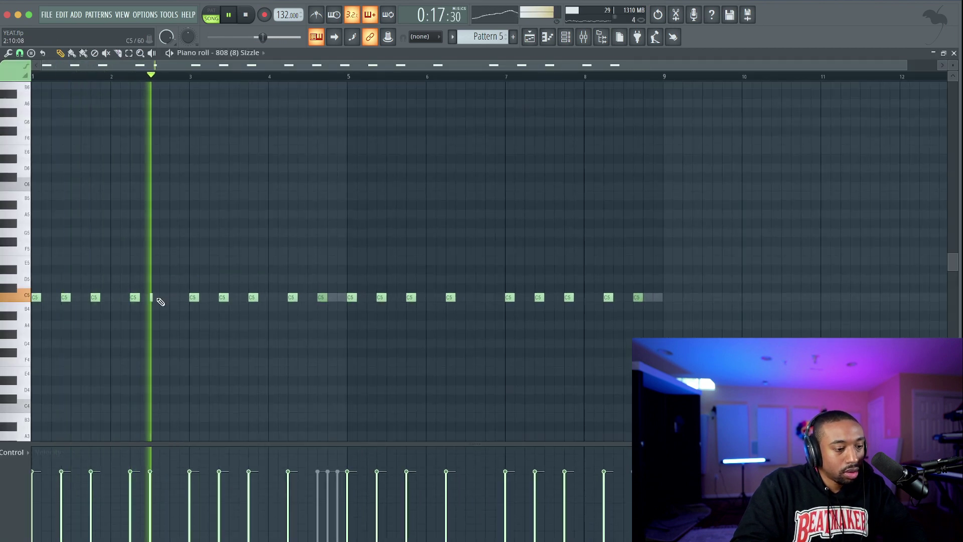
left_click(151, 298)
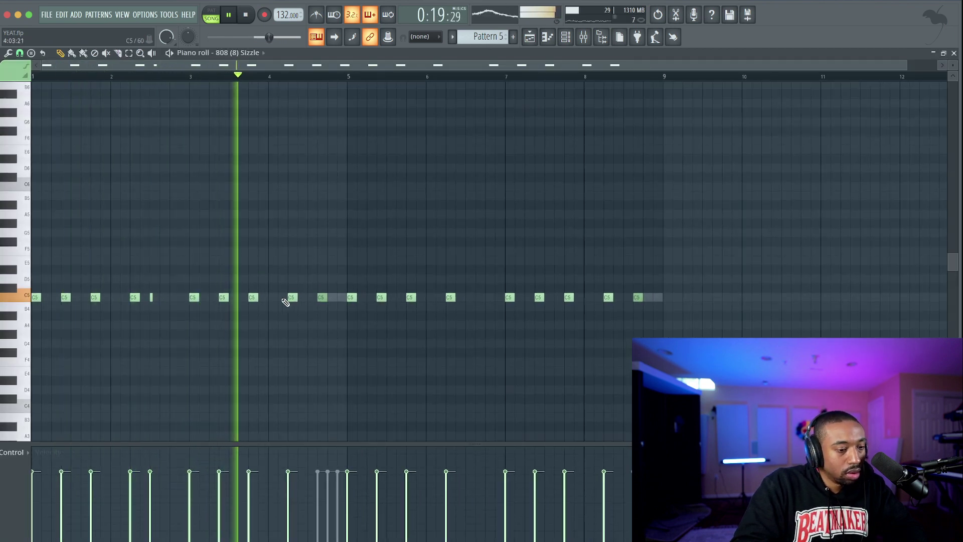
left_click(308, 298)
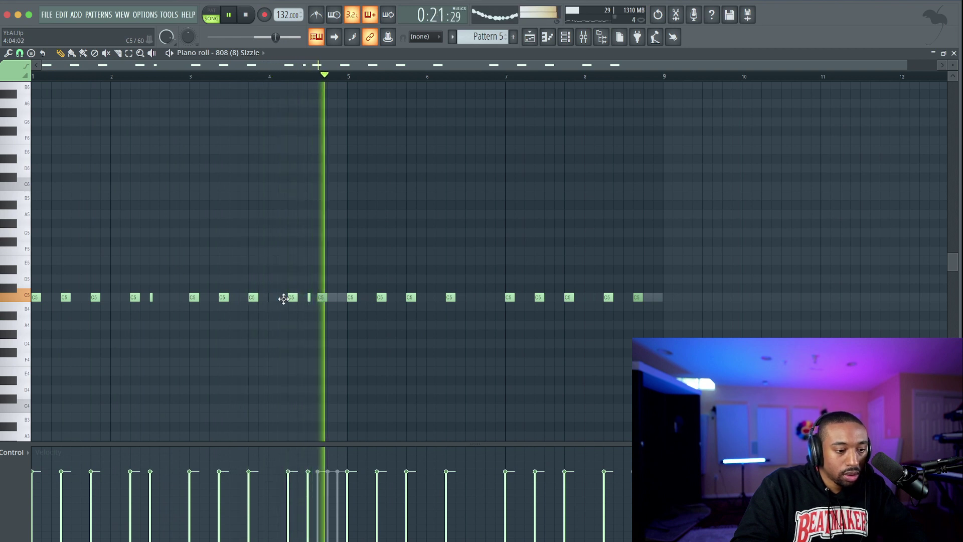
key("space")
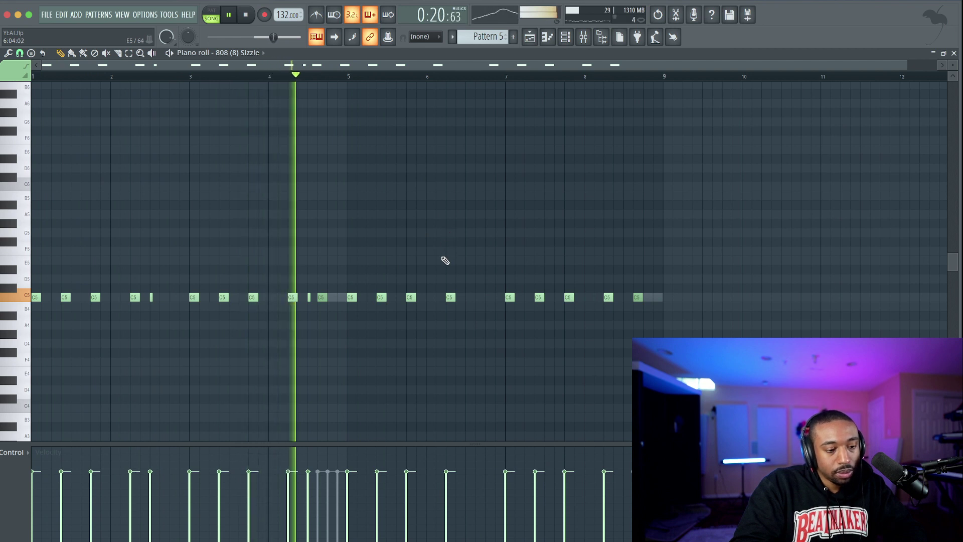
Add matching short C5 808 notes in the middle of bars 6 and 8 and save the project
left_click(467, 297)
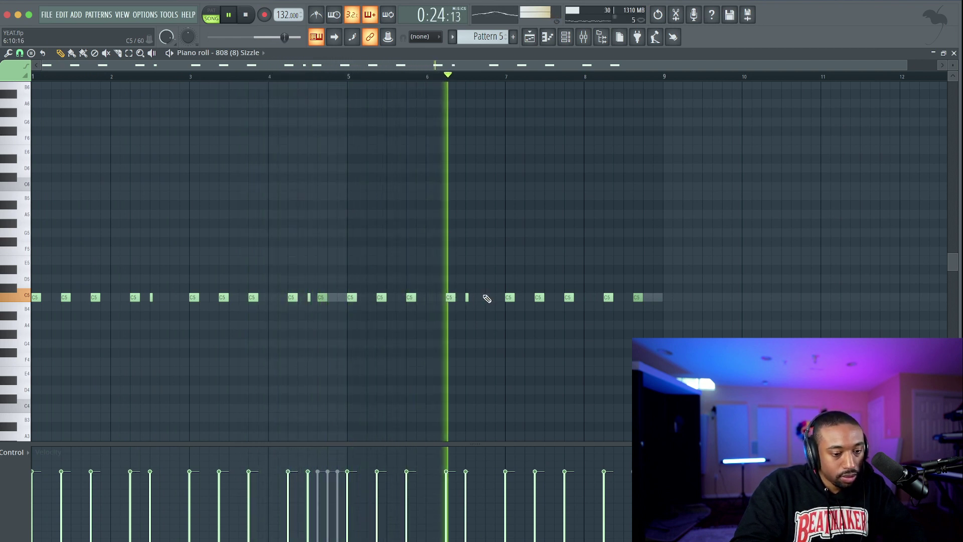
left_click(585, 297)
right_click(585, 300)
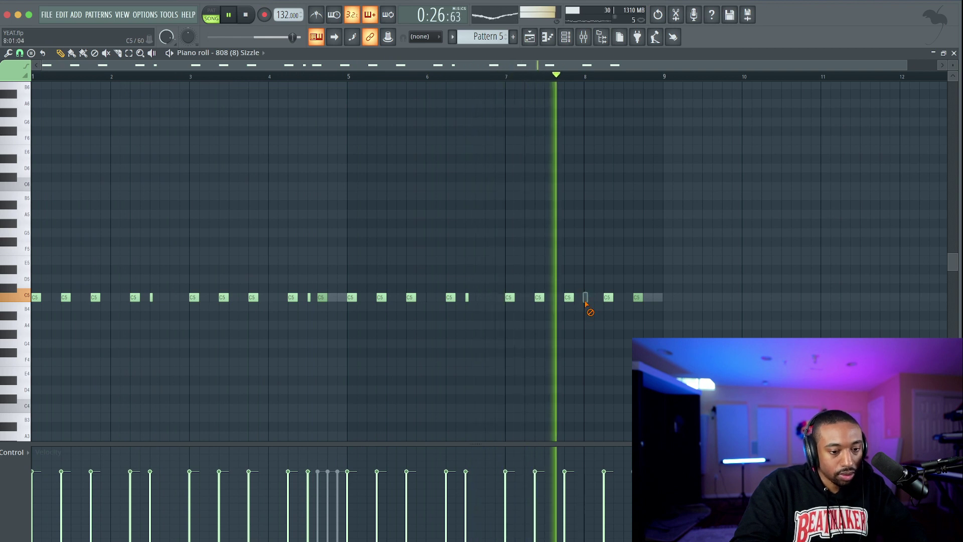
left_click(624, 297)
key("super+s")
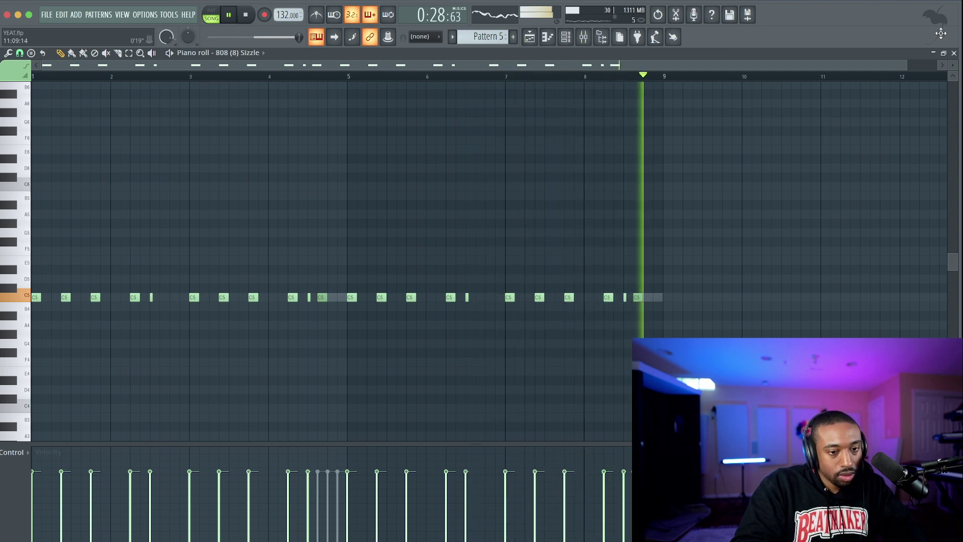
left_click(955, 53)
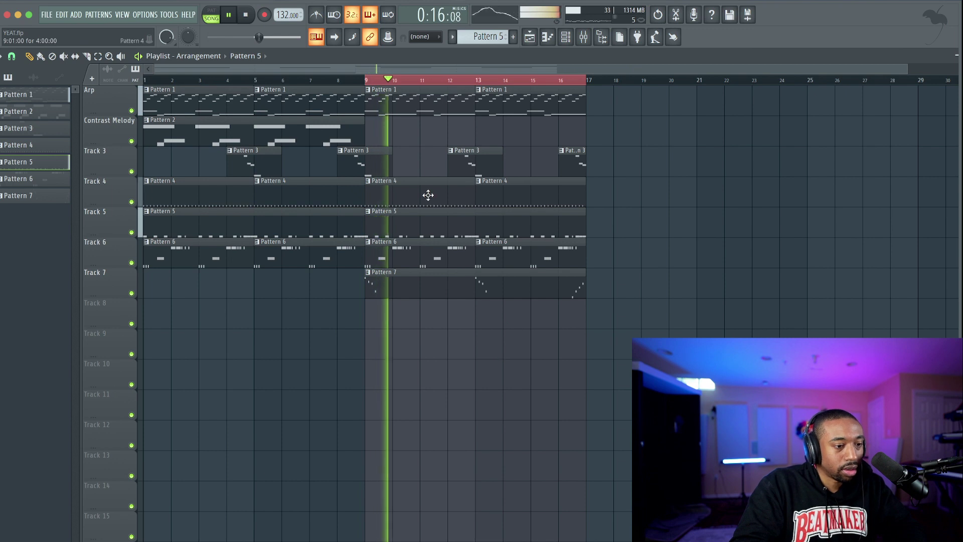
Clear the playlist's playback range and restart playback from the beginning of the arrangement
right_click(404, 78)
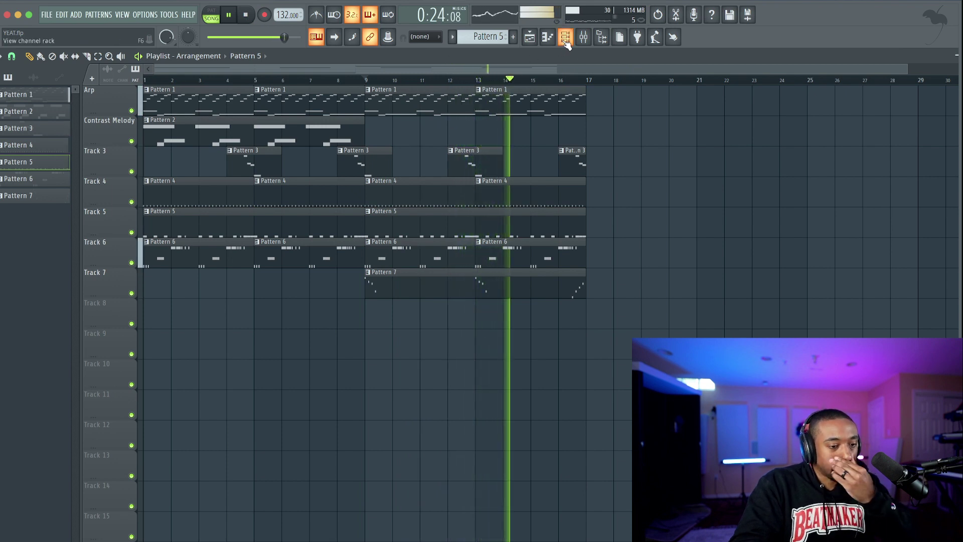
key("F6")
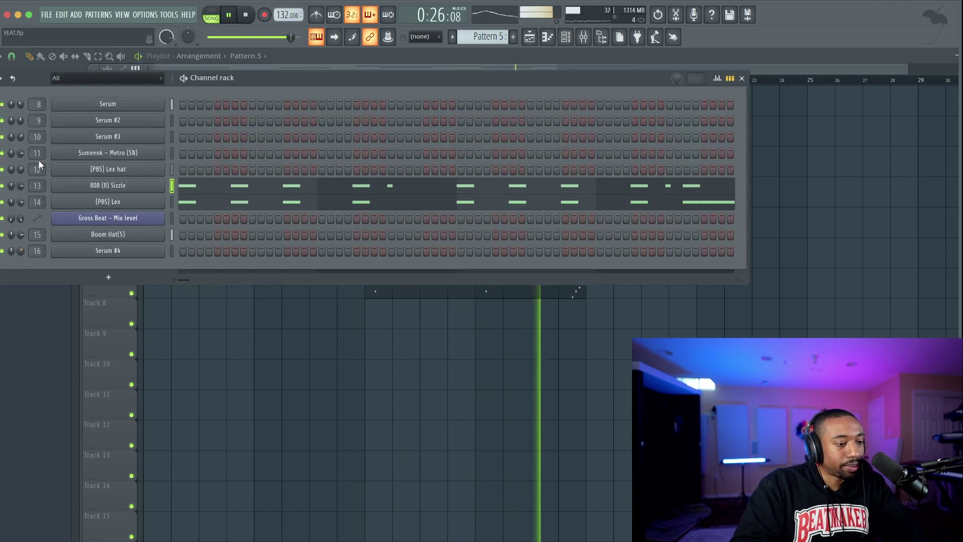
key("F6")
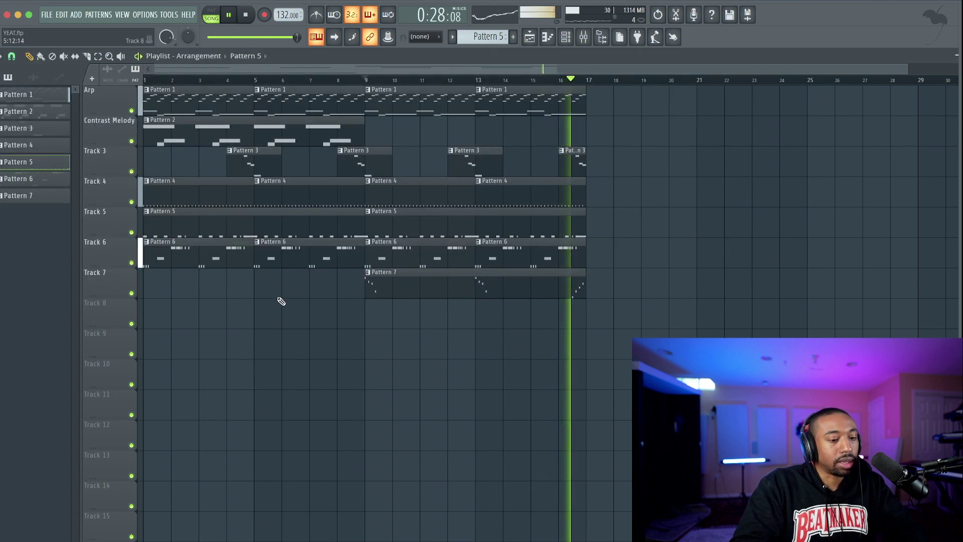
left_click(250, 16)
key("space")
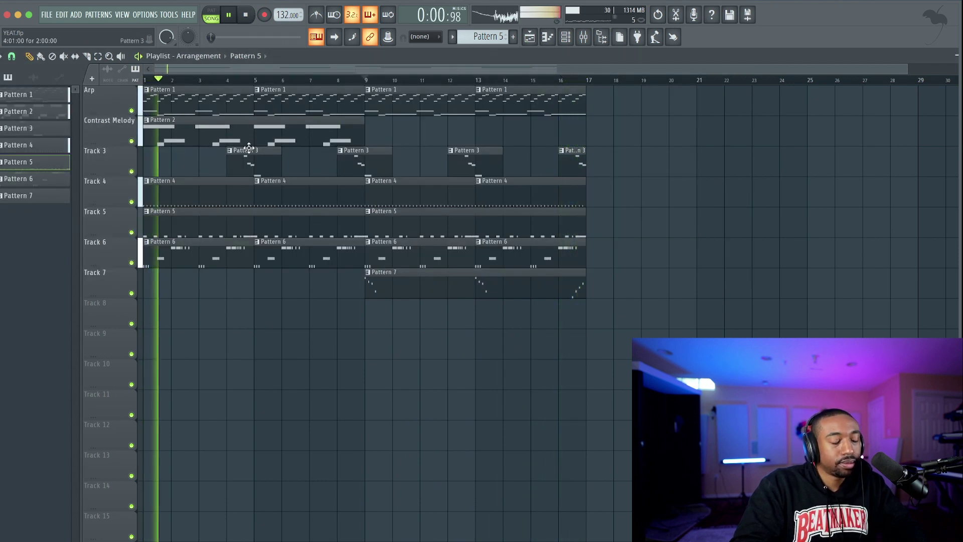
Duplicate the Pattern 2 clip on the Contrast Melody track into bars 9 to 16
left_click_drag(265, 129, 207, 127)
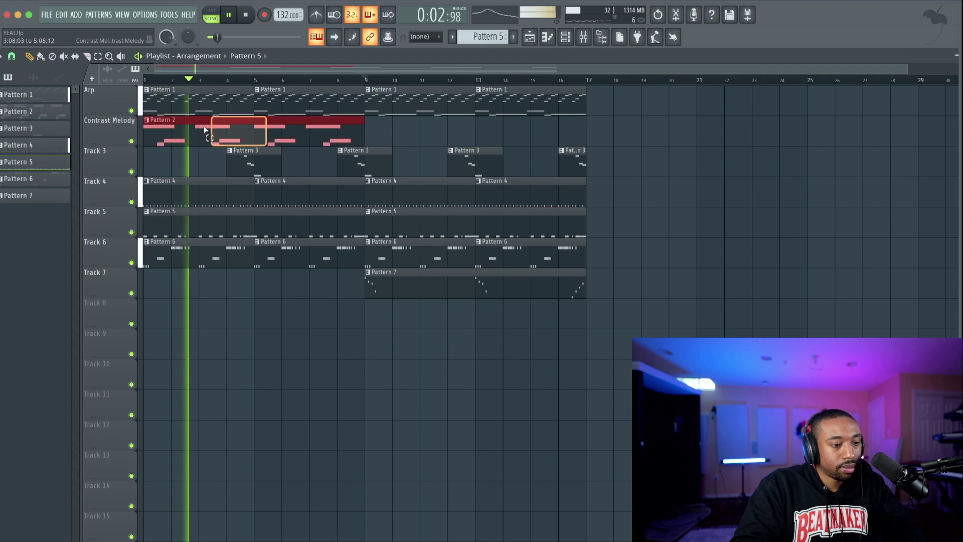
key("super+b")
left_click_drag(428, 126, 401, 127)
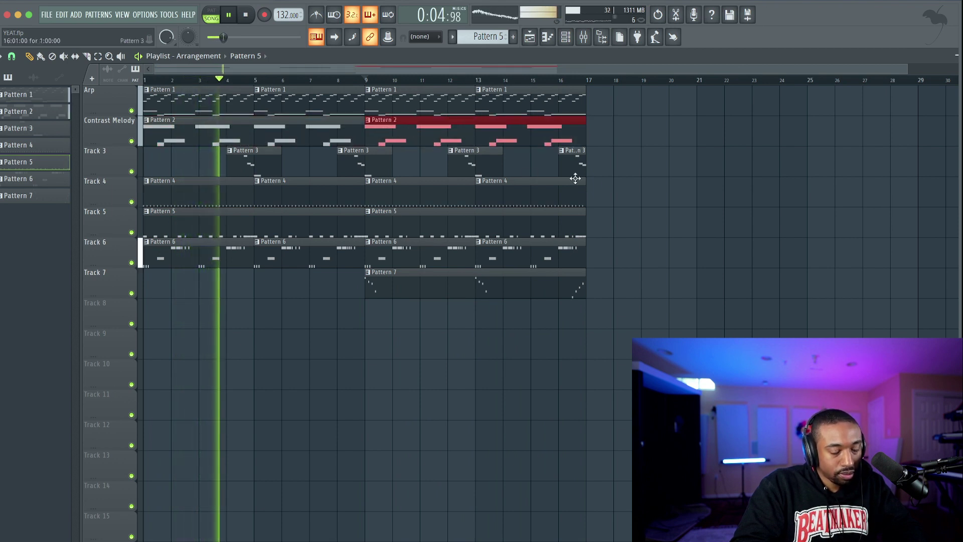
left_click(599, 189, "super")
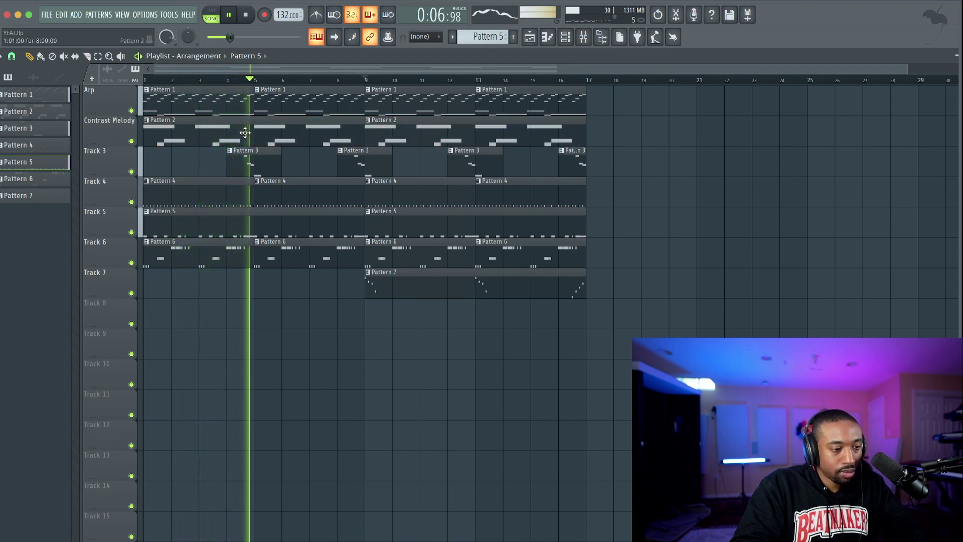
Mute the Arp track to hear the beat without it, unmute it again and stop playback
left_click(132, 111)
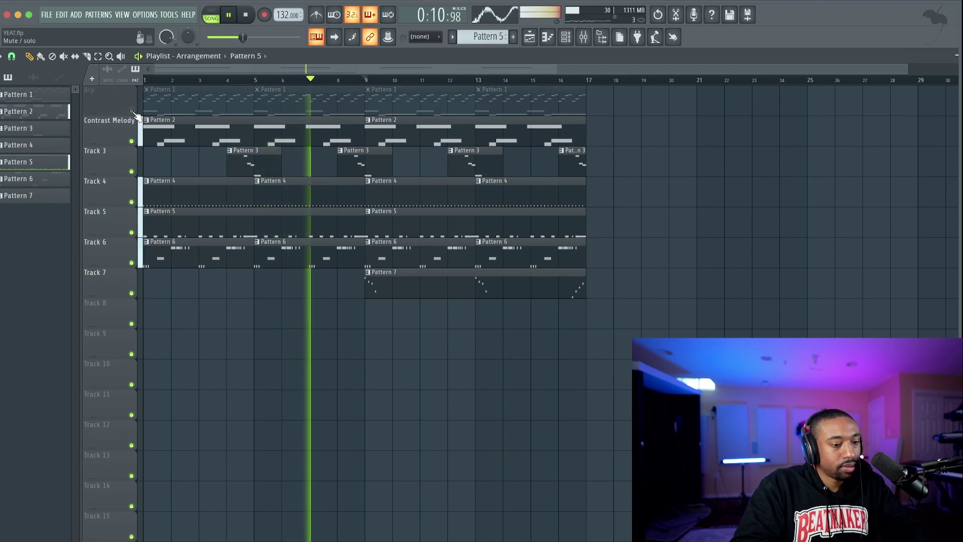
left_click(132, 111)
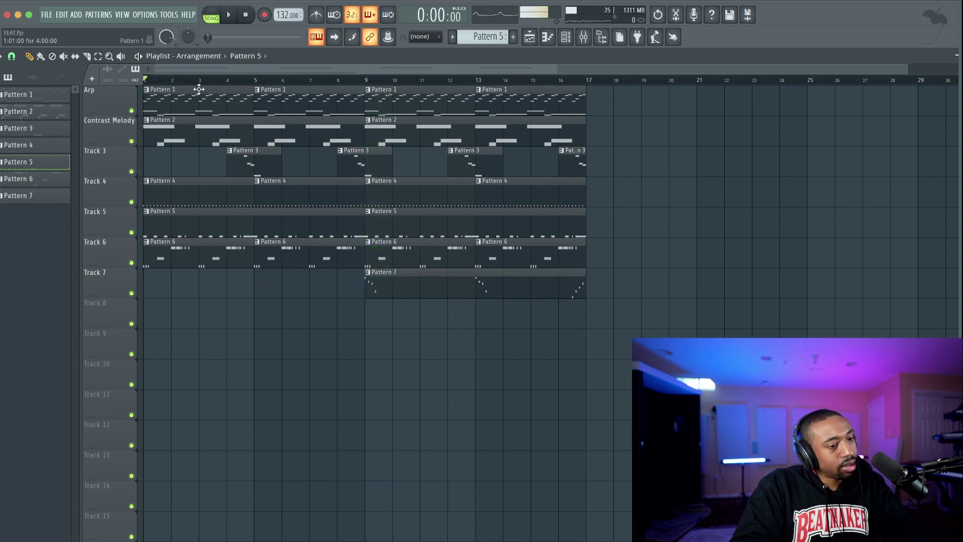
key("space")
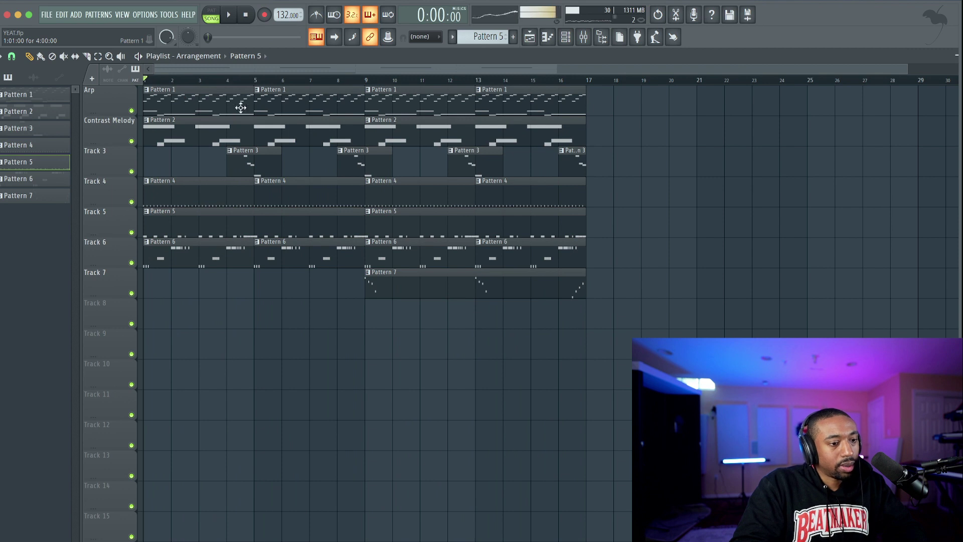
Make the first Arp clip a unique pattern and use that copy for bars 5 to 8 as well
left_click(150, 89)
left_click(170, 160)
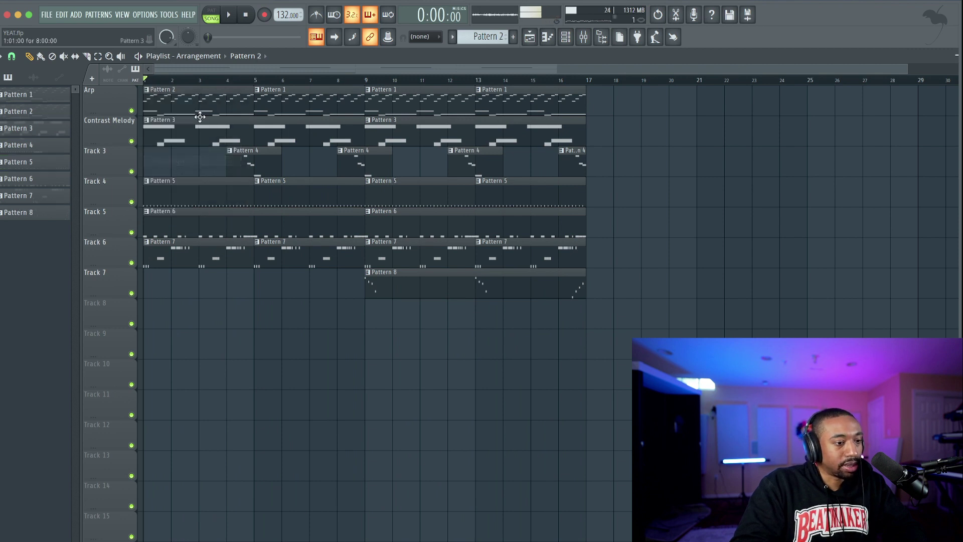
right_click(304, 100)
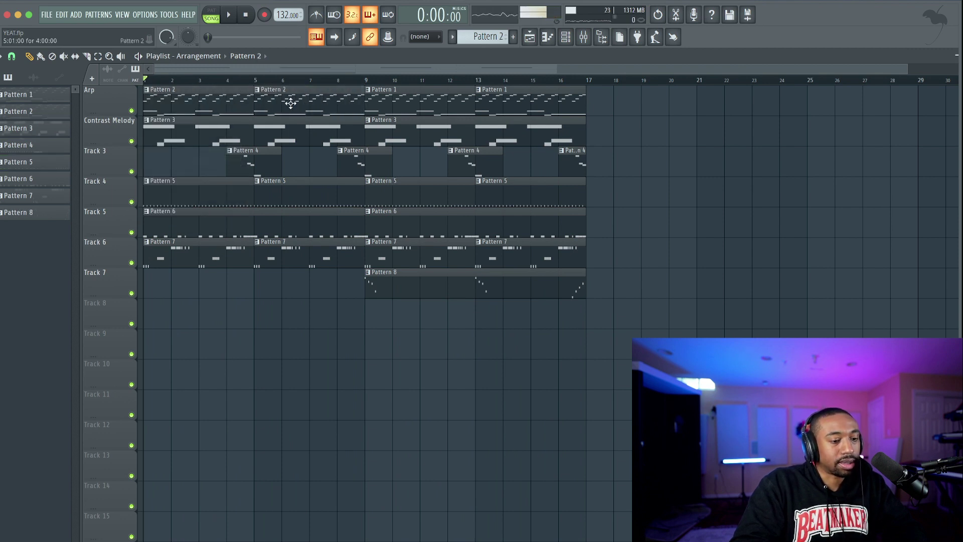
Delete all the E6 and G6 notes from the Serum arp in Pattern 2
double_click(290, 103)
scroll(75, 157, "up", 3)
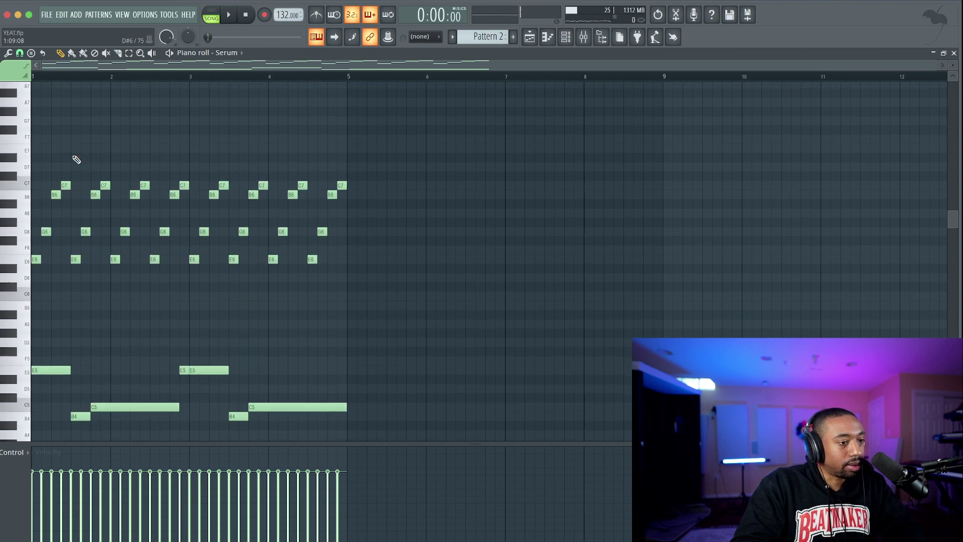
left_click_drag(344, 221, 15, 281)
key("Delete")
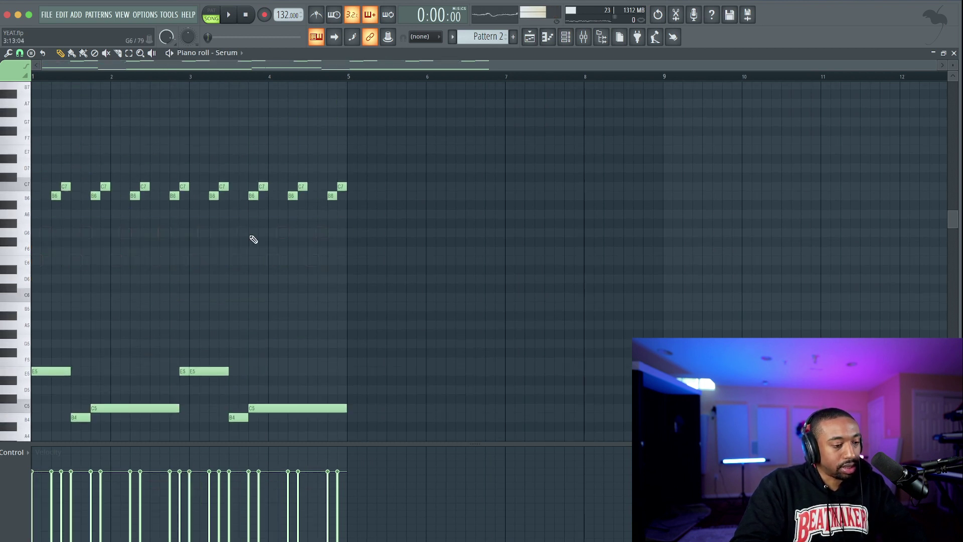
Play the arrangement from the beginning with the thinned arp, return to the playlist and save the project
key("space")
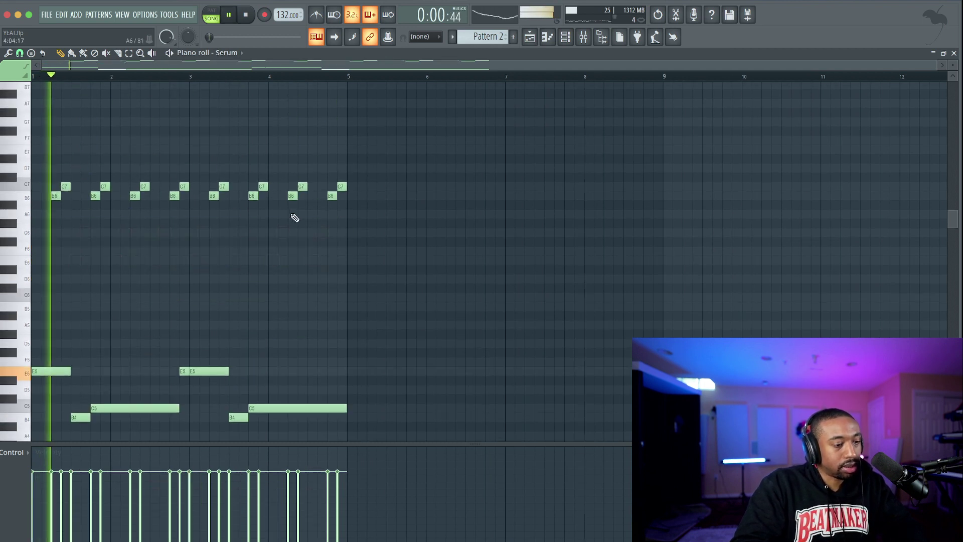
left_click(954, 53)
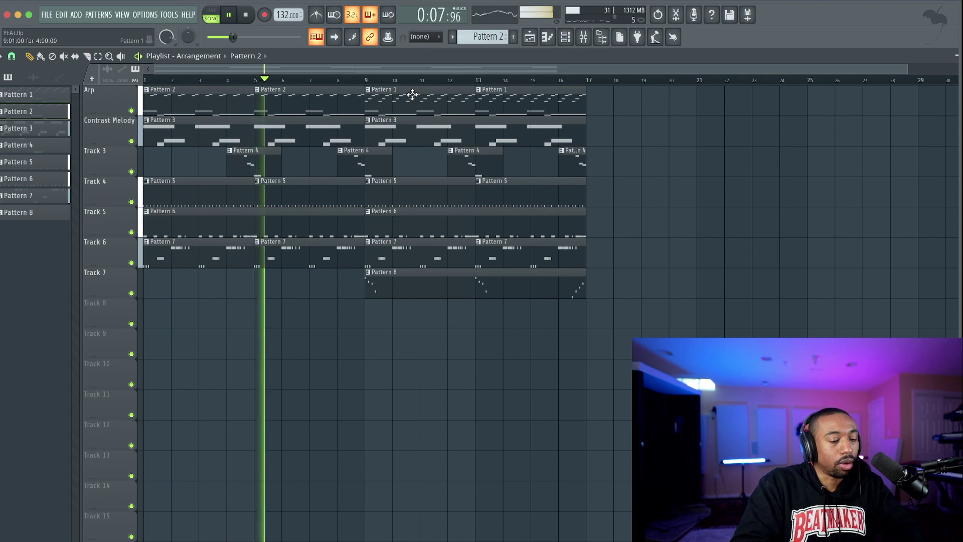
key("ctrl+s")
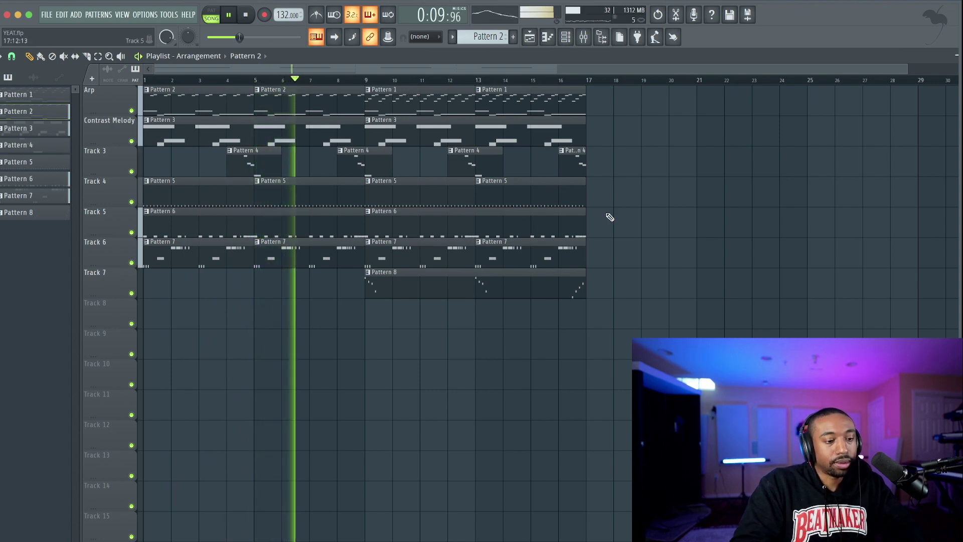
Check the channel rack and the mixer levels while the beat plays, close both and stop playback
left_click(566, 37)
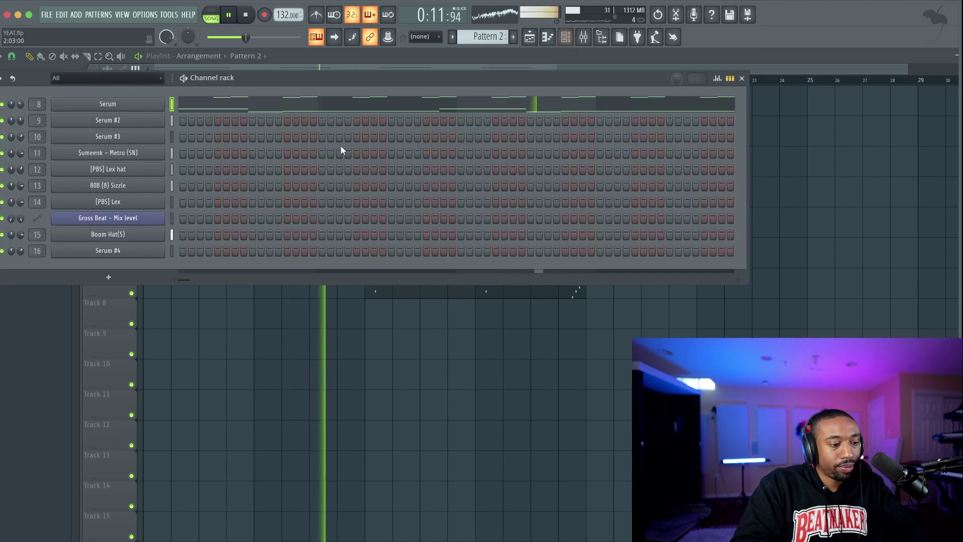
key("F6")
left_click(583, 38)
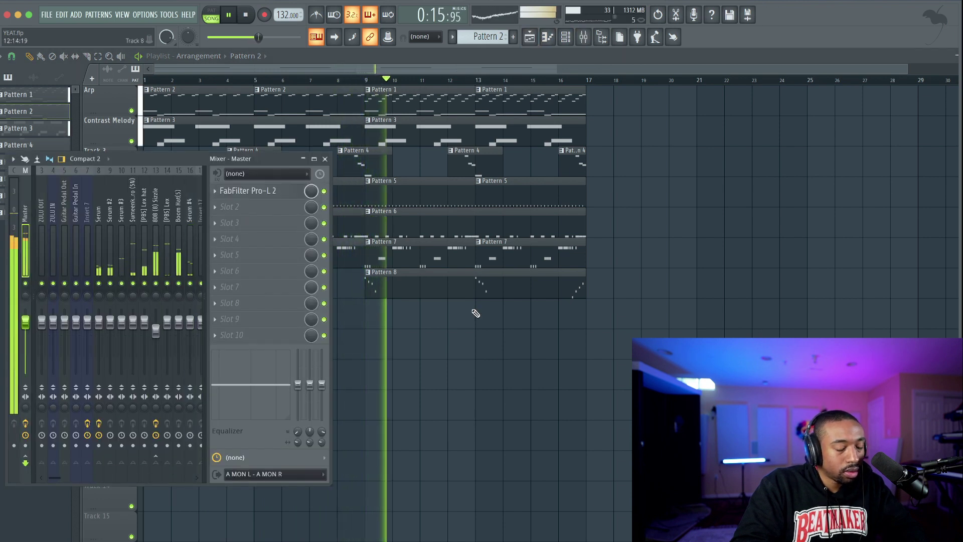
key("F9")
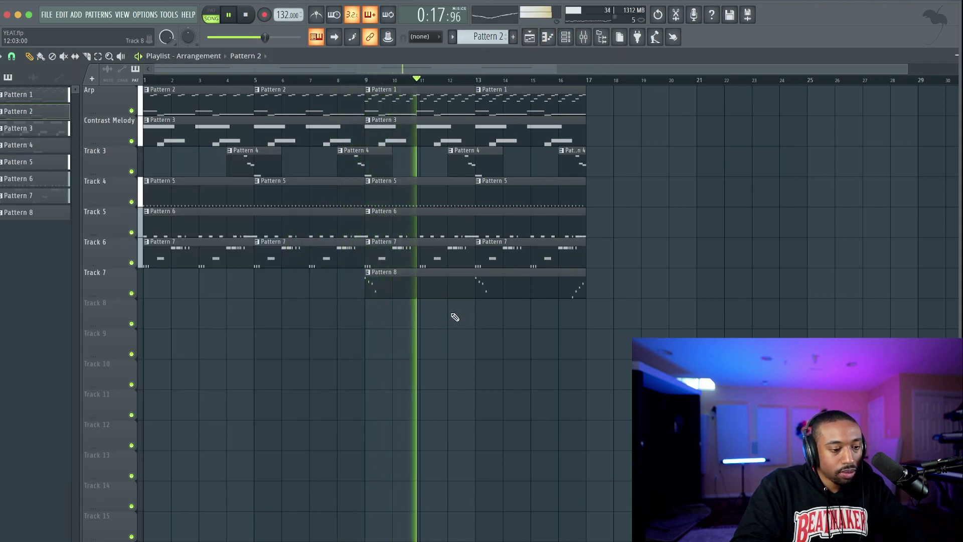
key("space")
Set the playlist's playback range to bars 9 to 16 and play it
left_click_drag(375, 81, 520, 82)
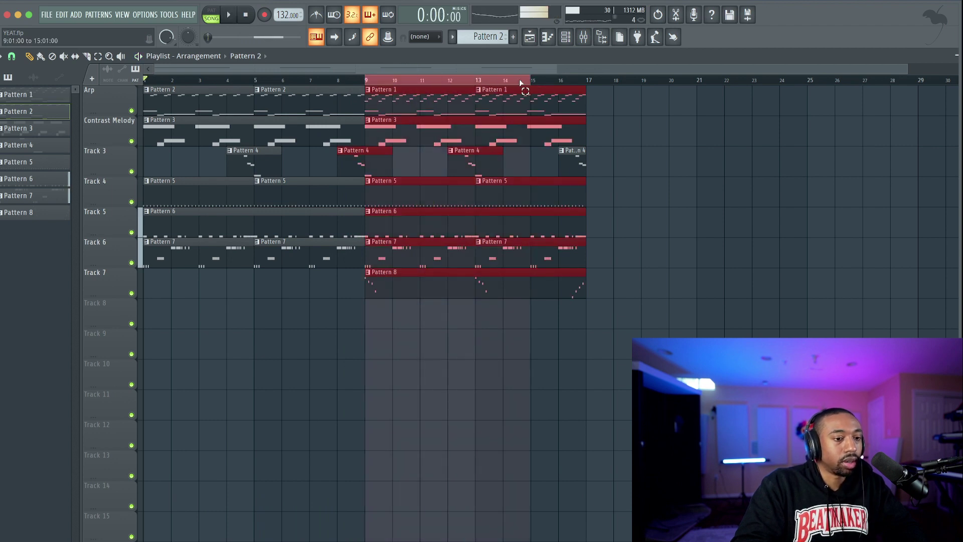
right_click(407, 336)
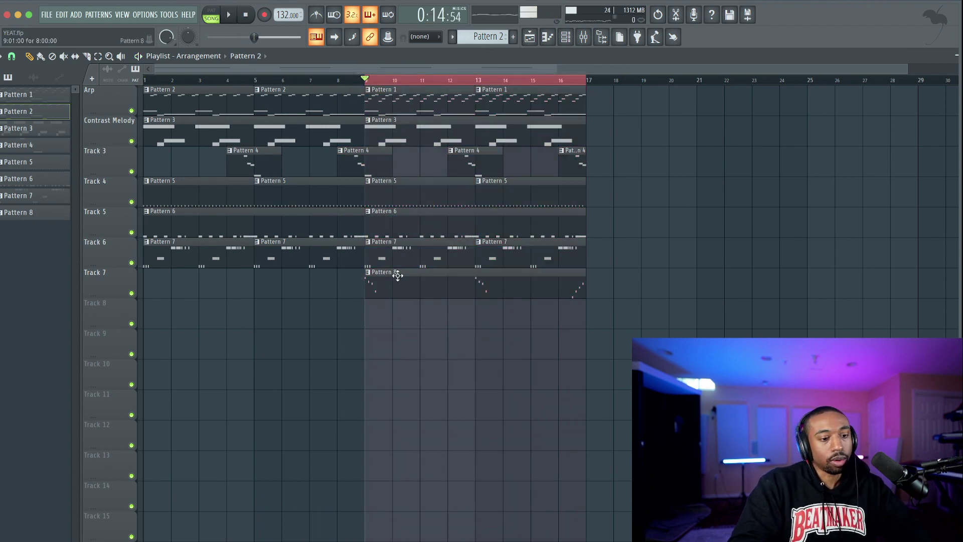
key("space")
Select the 808 (8) Sizzle channel and play the bars 9 to 16 loop again to audition it
left_click(566, 37)
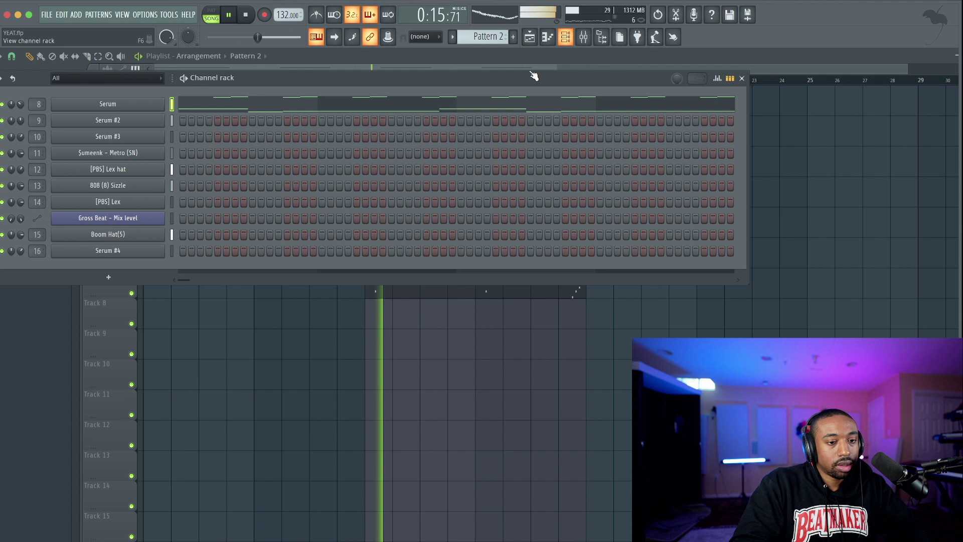
left_click(173, 186)
key("space")
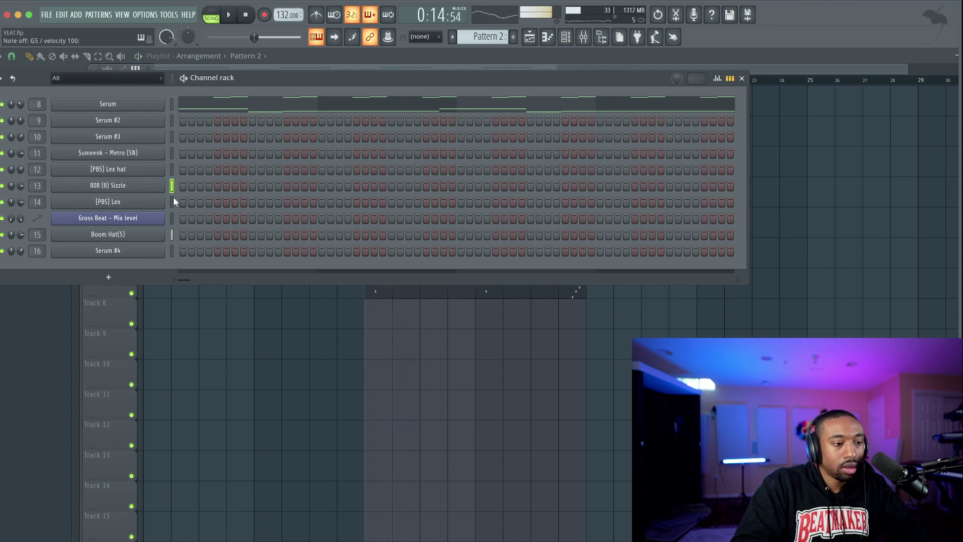
key("F6")
key("space")
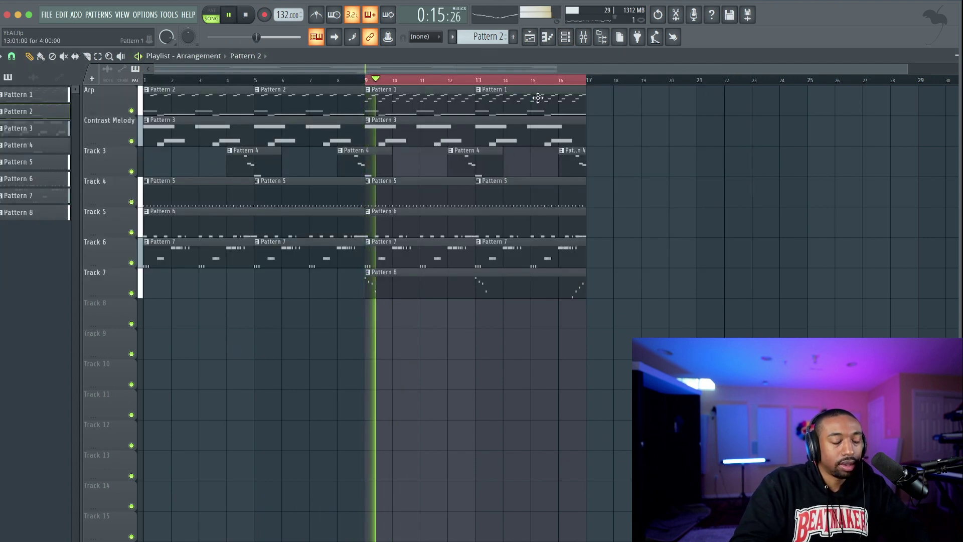
key("space")
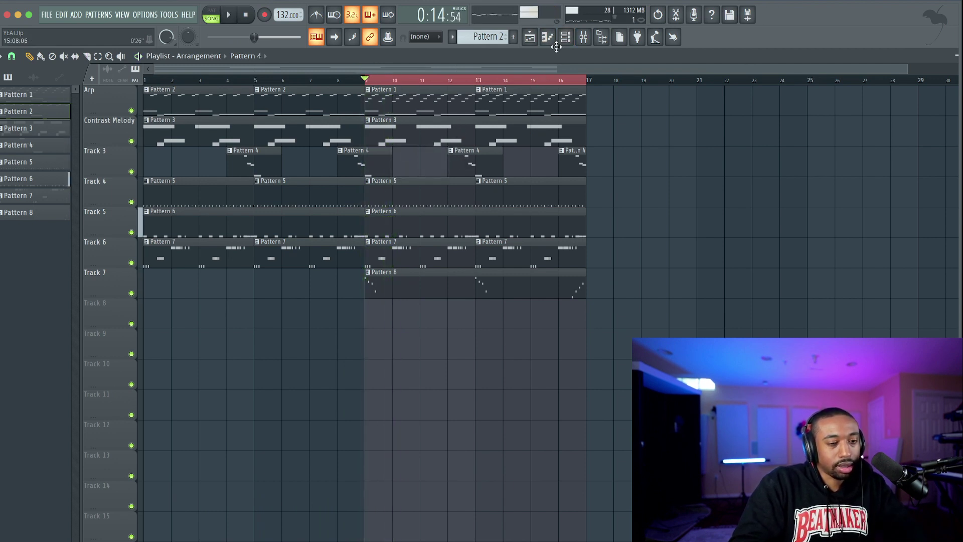
Switch to a new empty pattern, Pattern 9, and show its channel rack
left_click(571, 37)
right_click(504, 38)
left_click(571, 40)
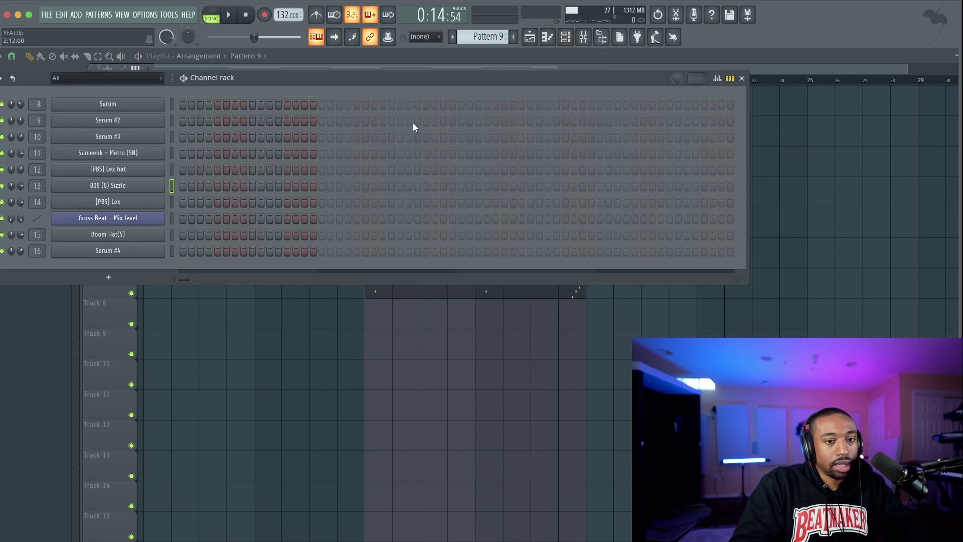
Review the audio device and buffer settings and close them
left_click(145, 14)
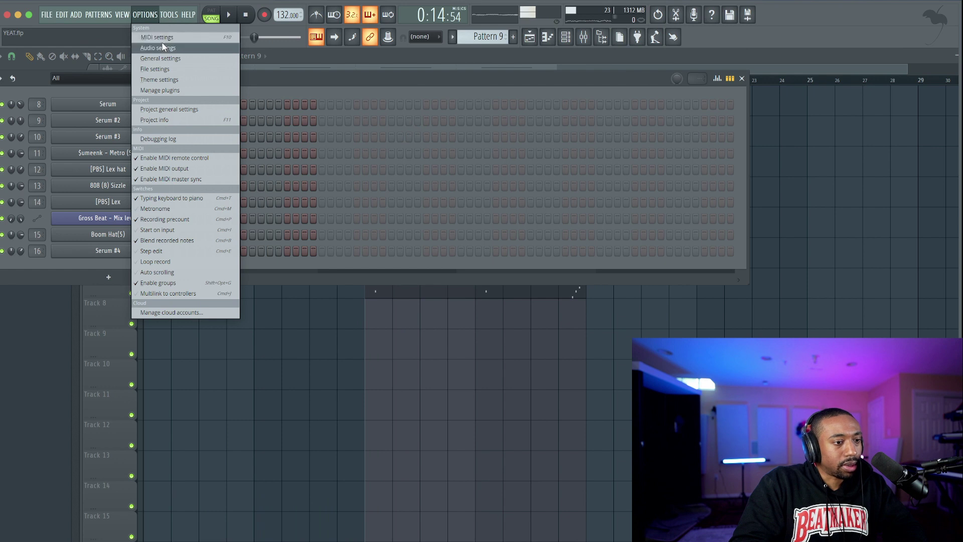
left_click(163, 47)
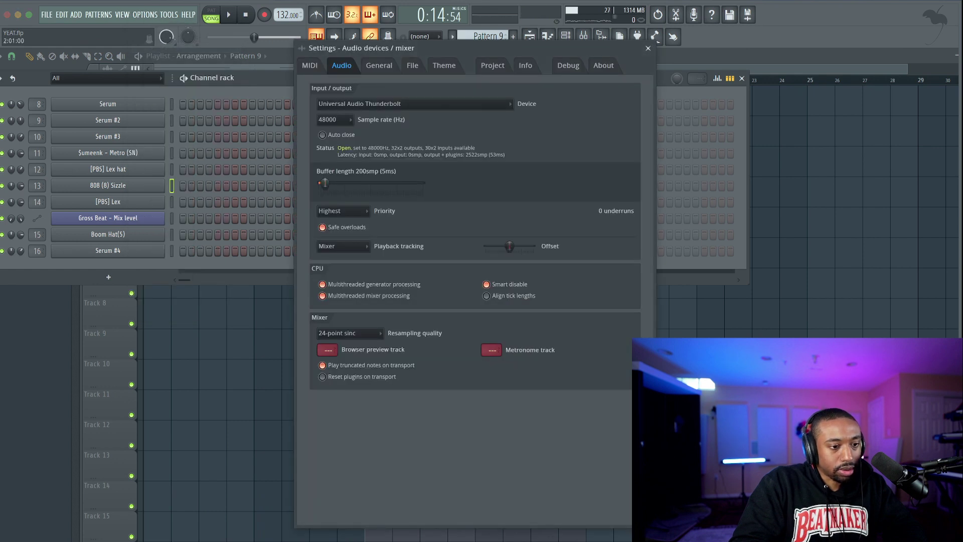
left_click(647, 48)
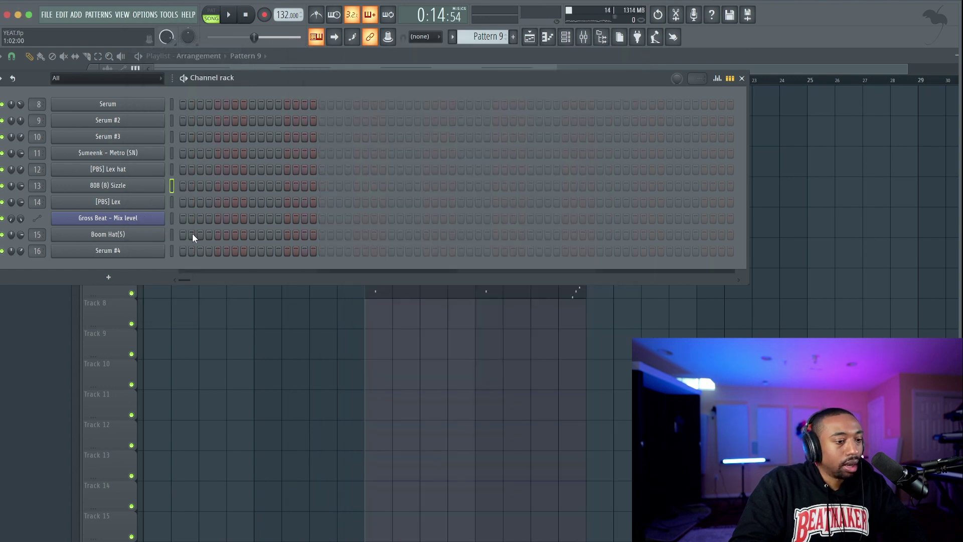
Select the Serum #3 channel and play the bars 9 to 16 loop to try the sound over it
key("space")
right_click(234, 337)
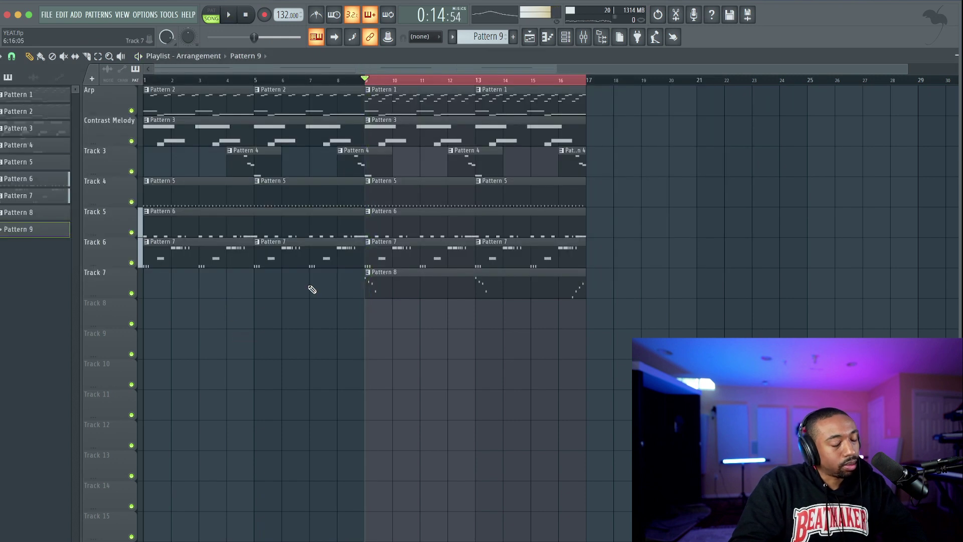
left_click(566, 38)
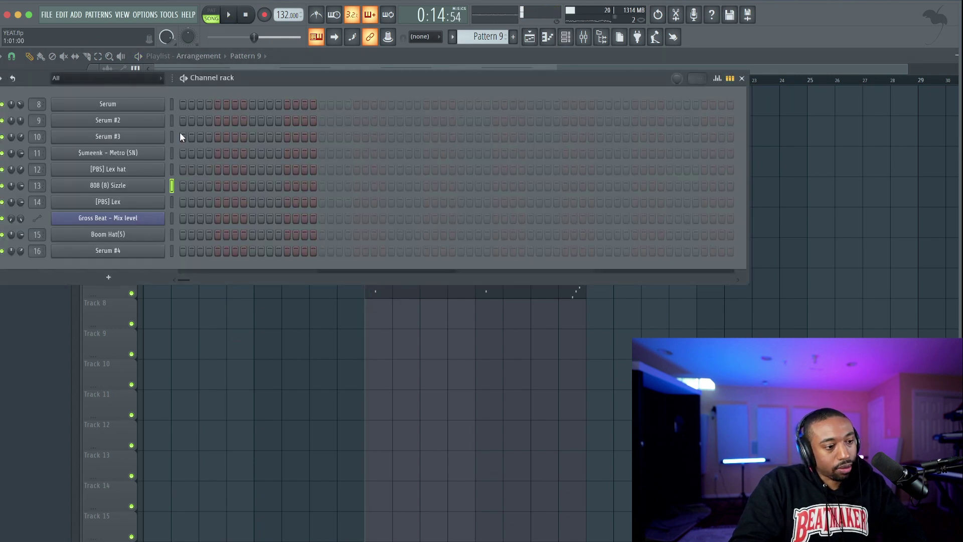
right_click(364, 386)
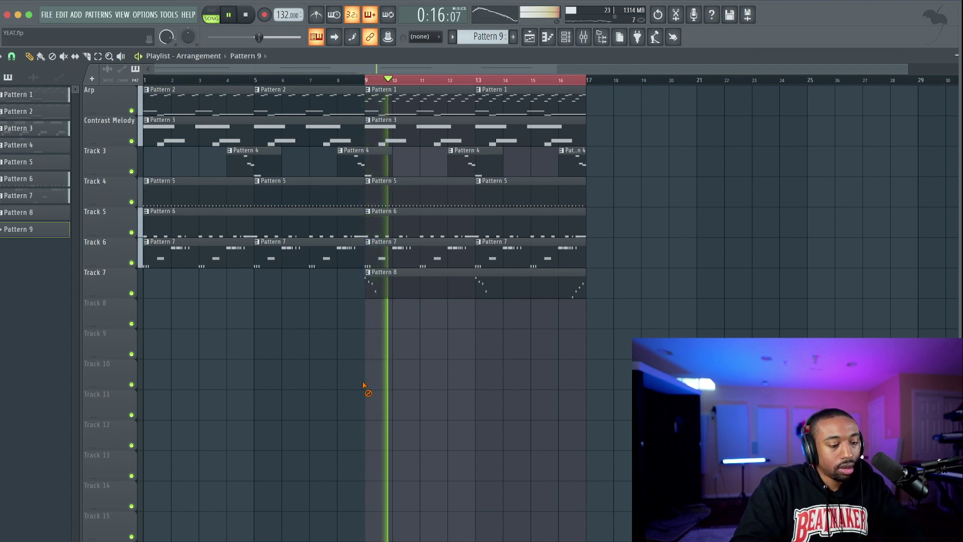
key("space")
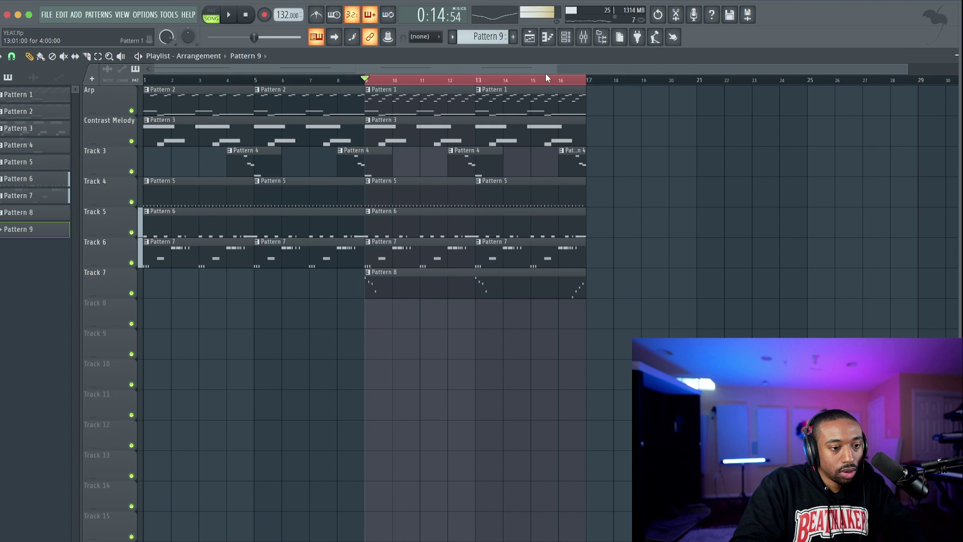
Record notes and automation for a short Serum #3 melody into Pattern 9 over the loop from bar 9
left_click(572, 37)
left_click(264, 14)
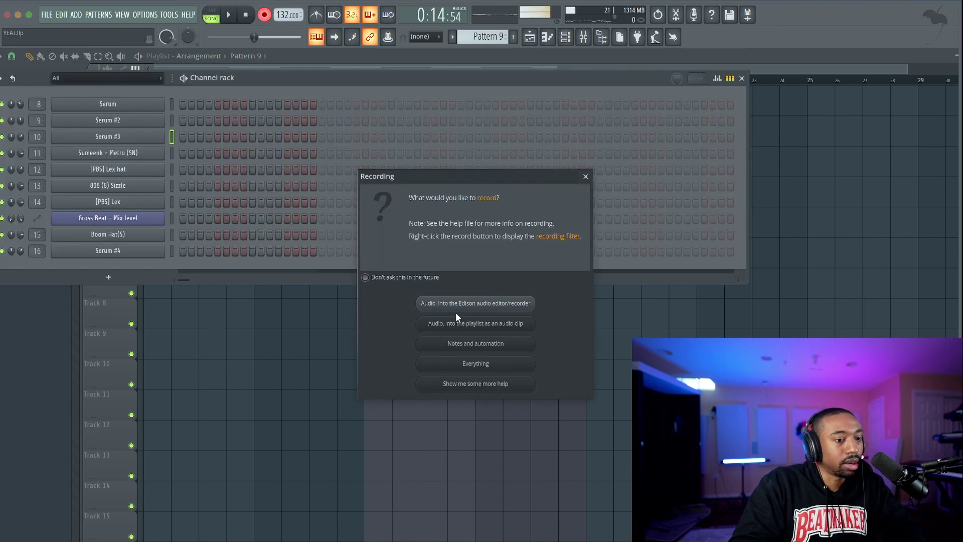
left_click(459, 336)
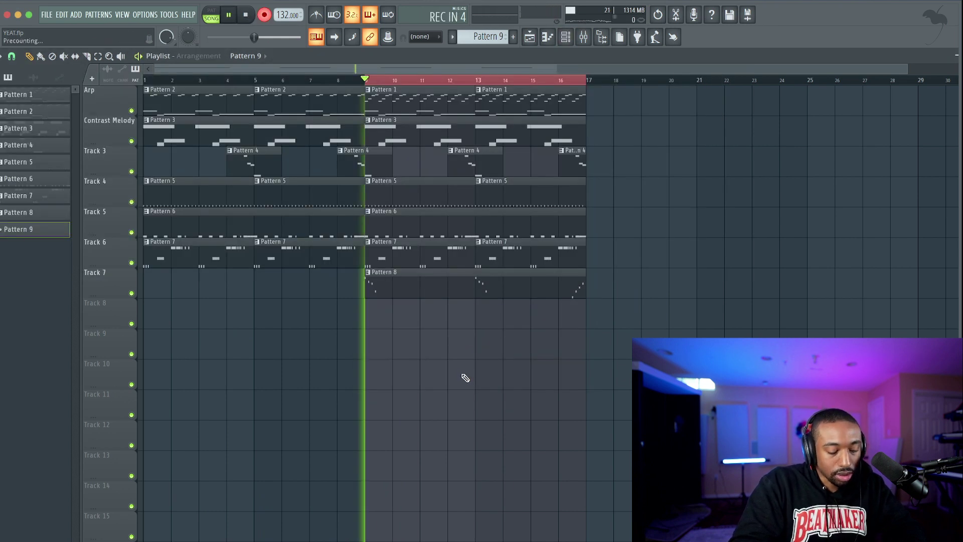
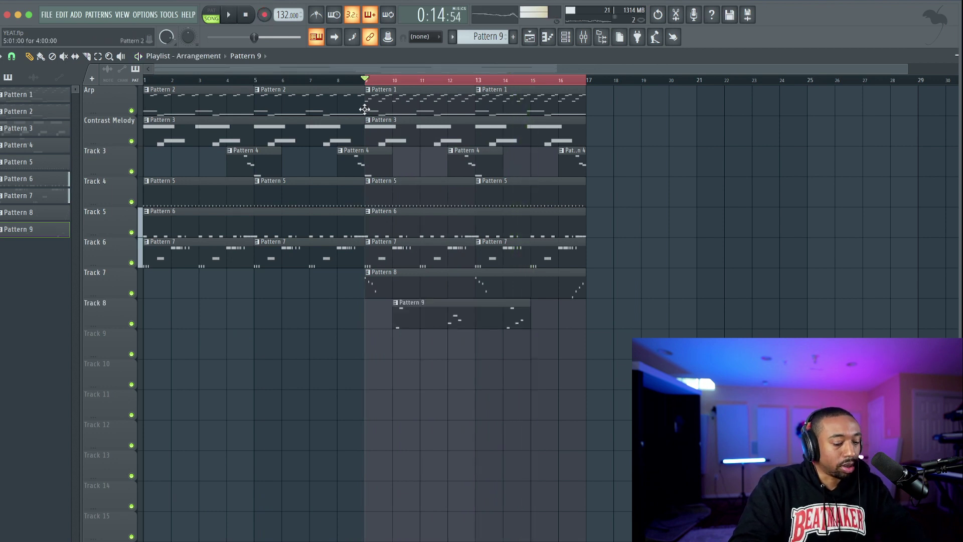
key("space")
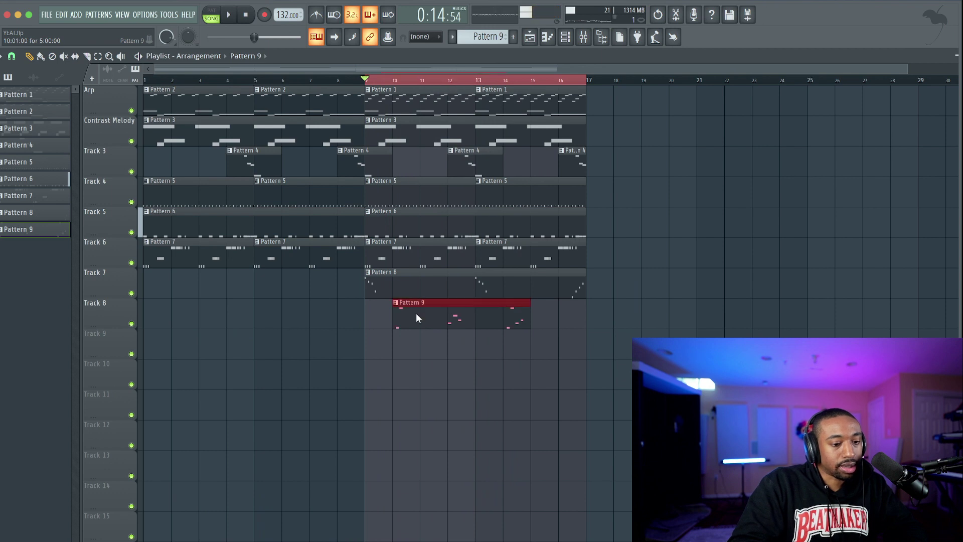
Merge the recorded Pattern 9 clip with the Pattern 6 clip in bars 9 to 16 on Track 5
left_click(416, 224, "ctrl")
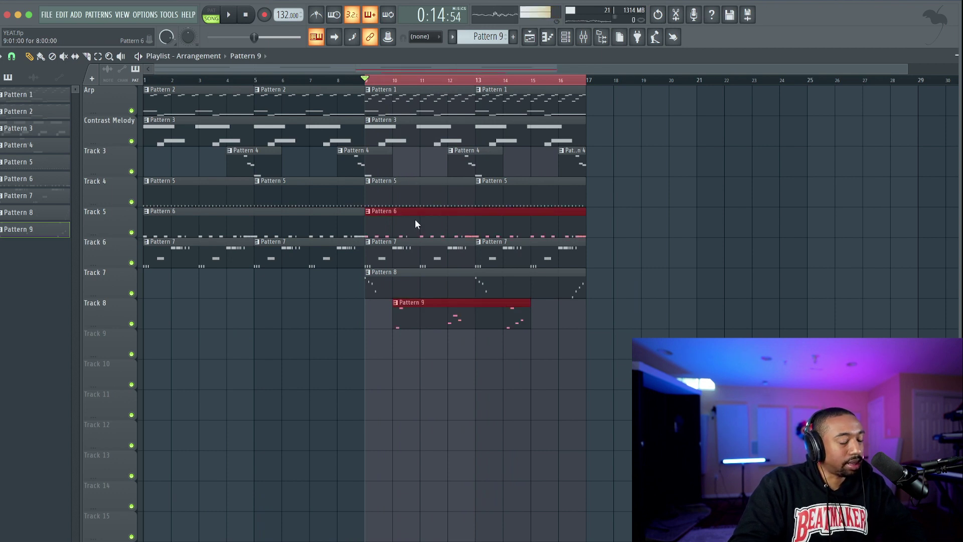
key("super+g")
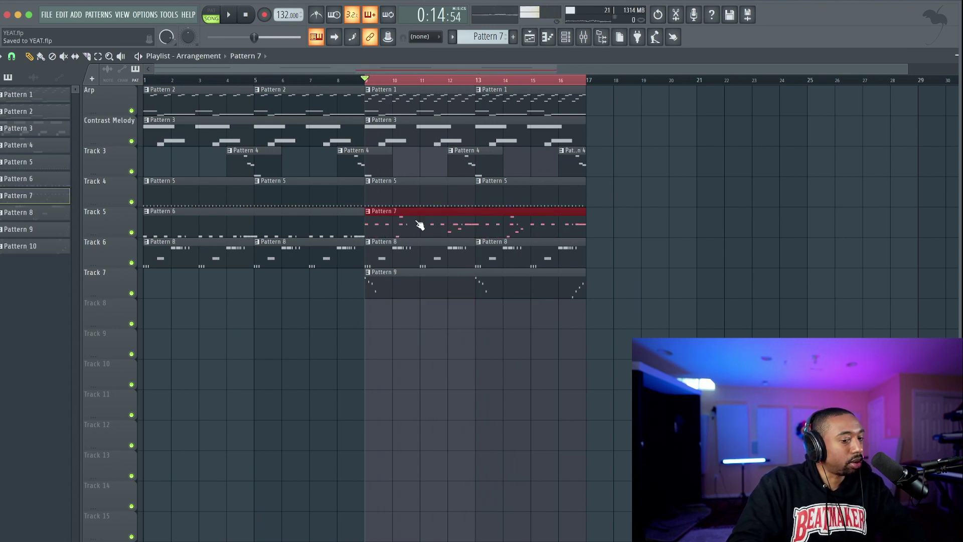
Open the merged Track 5 clip in the piano roll and switch from Serum #3 to the 808 (8) Sizzle notes
double_click(420, 225)
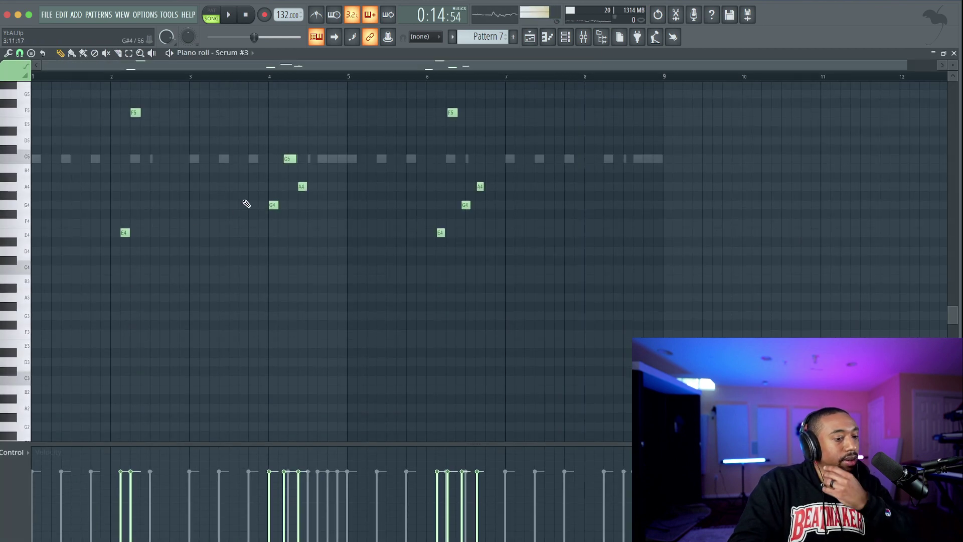
scroll(135, 204, "up", 3)
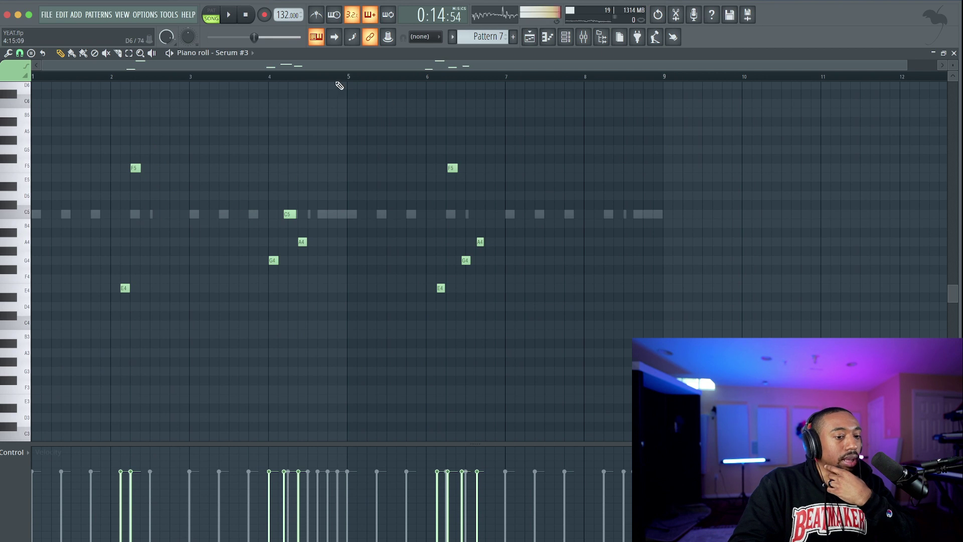
left_click(241, 54)
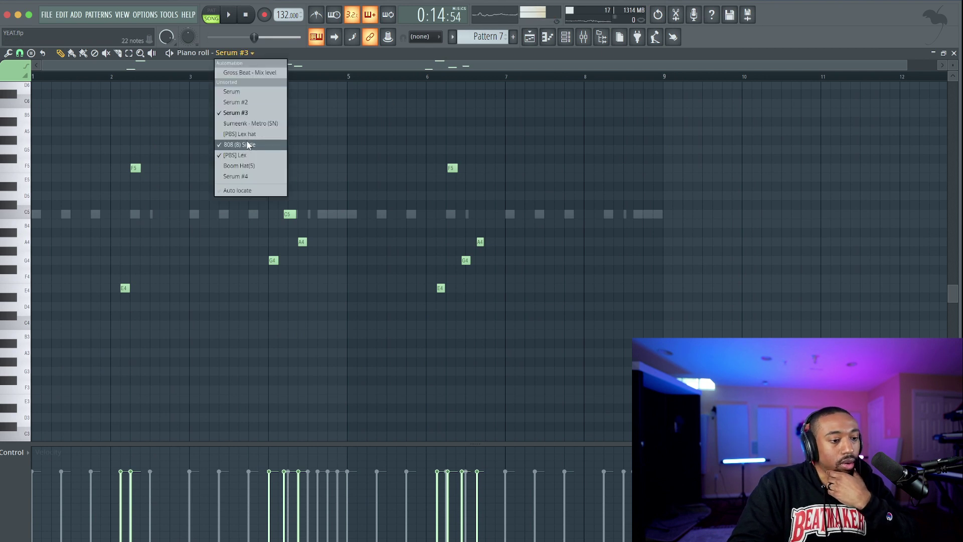
left_click(253, 53)
left_click(253, 53)
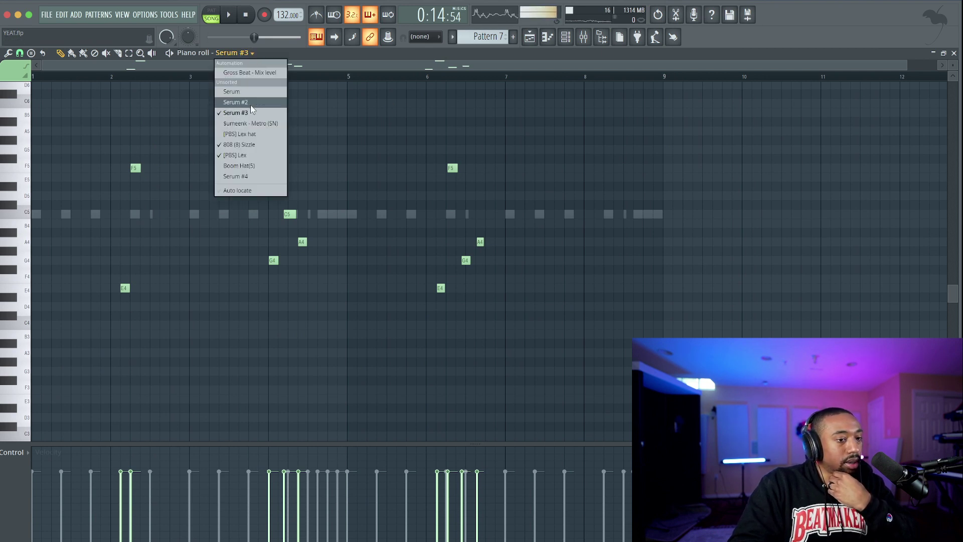
left_click(252, 145)
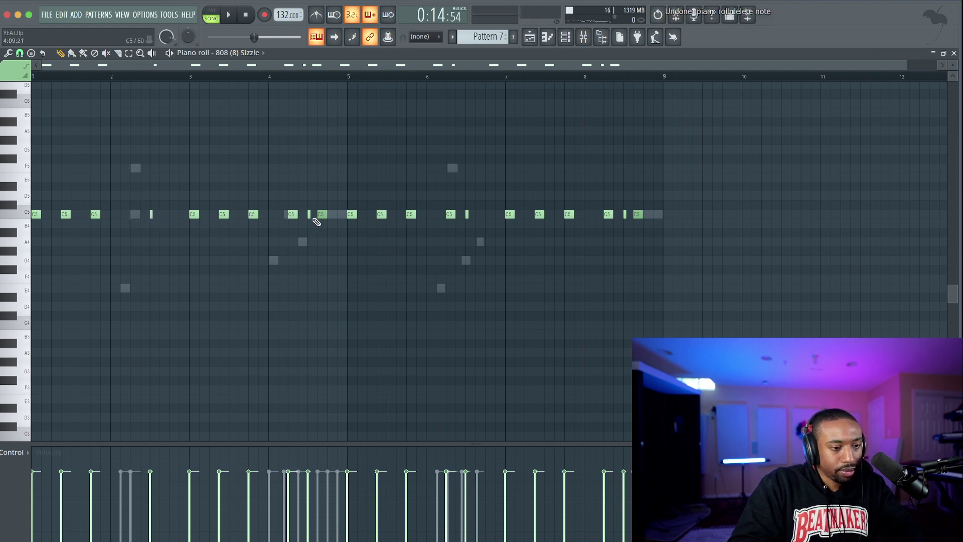
Delete the 808 (8) Sizzle notes on beat 2 of bars 4 and 6 and the short note on beat 3 of bar 6
key("space")
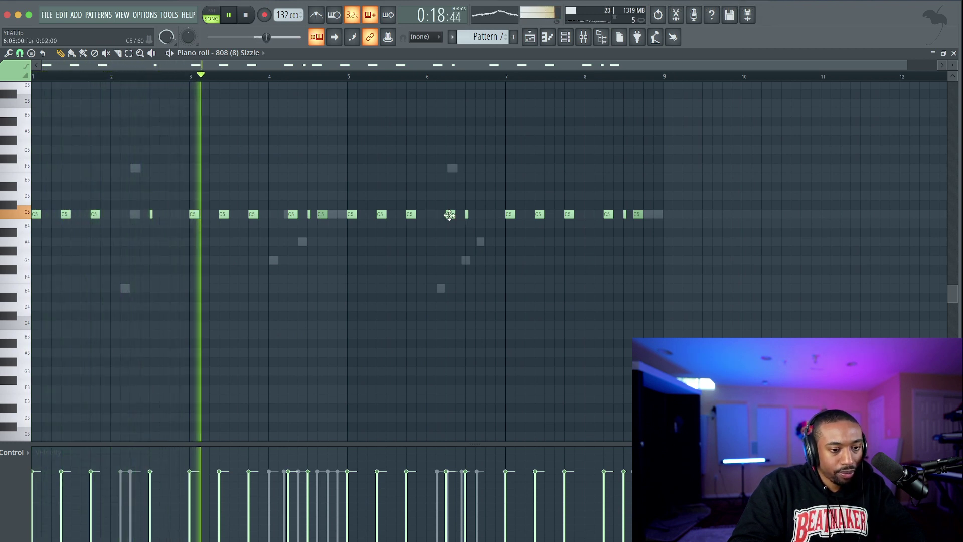
right_click(450, 214)
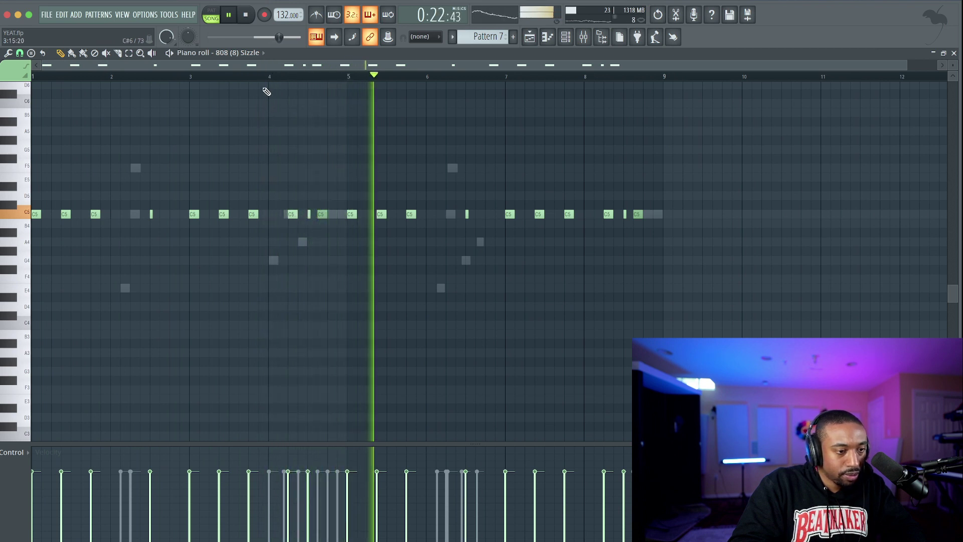
right_click(293, 215)
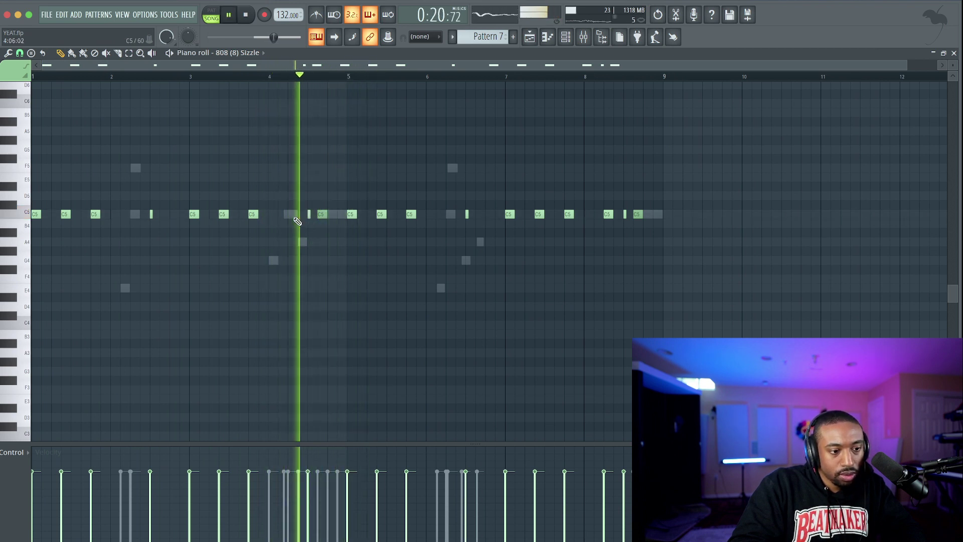
left_click(411, 214)
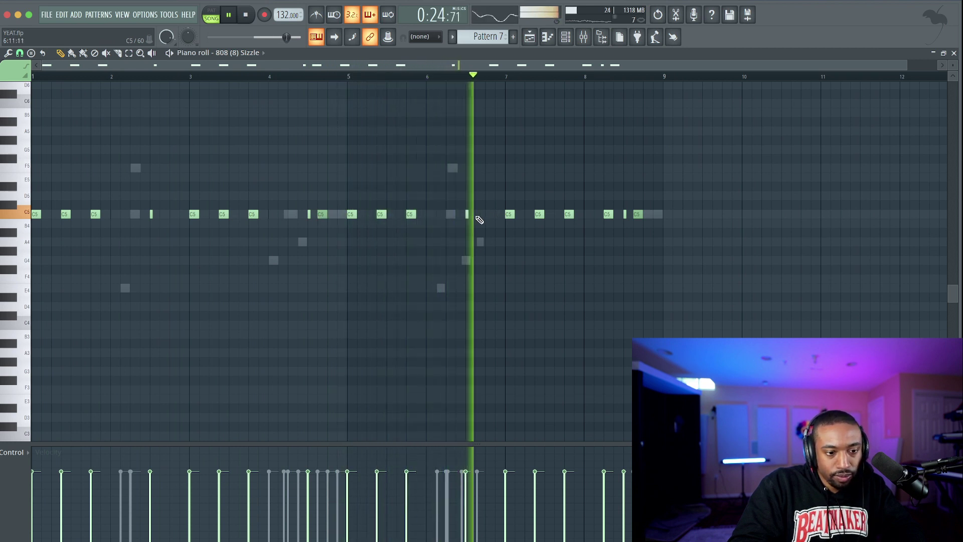
right_click(467, 215)
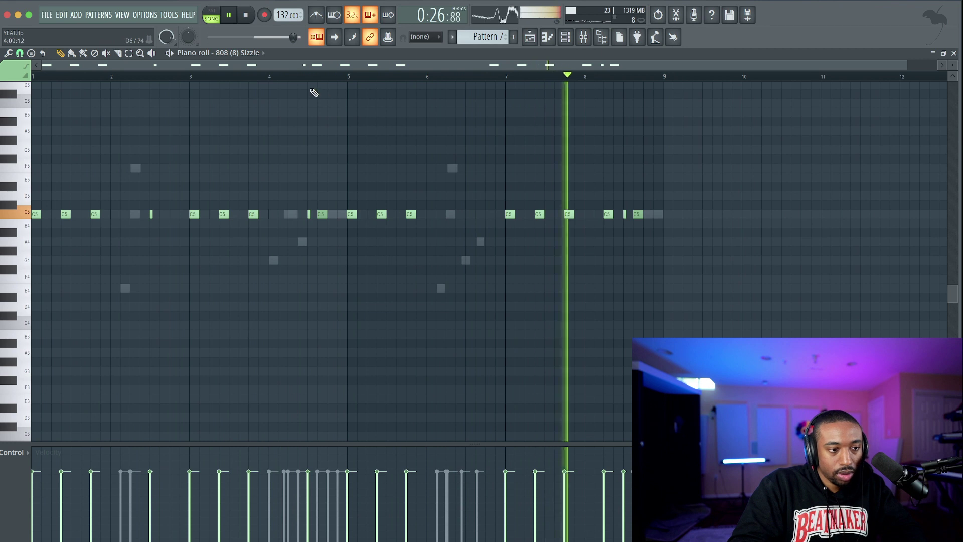
Open Pattern 7's Serum #3 notes from Track 5, quantize them with the default template, and play the result
key("F5")
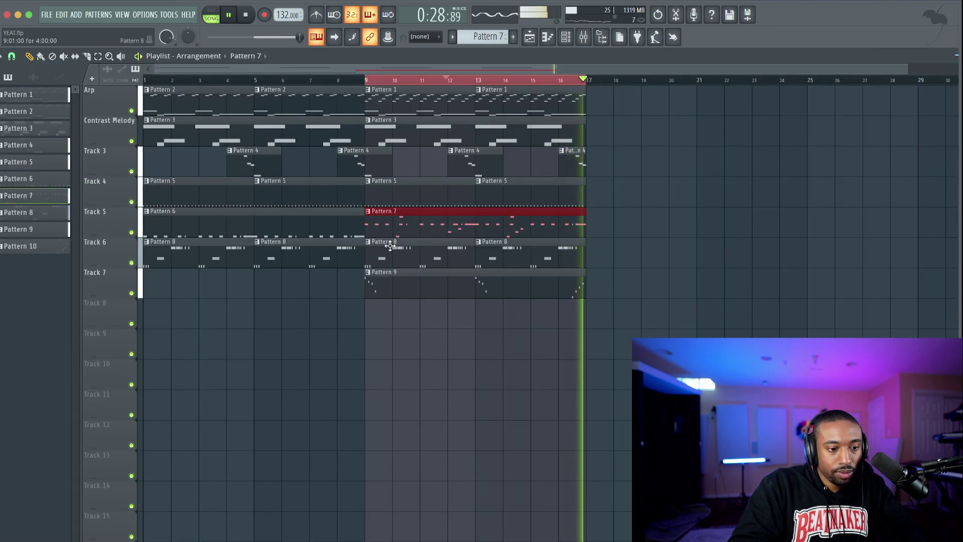
double_click(424, 233)
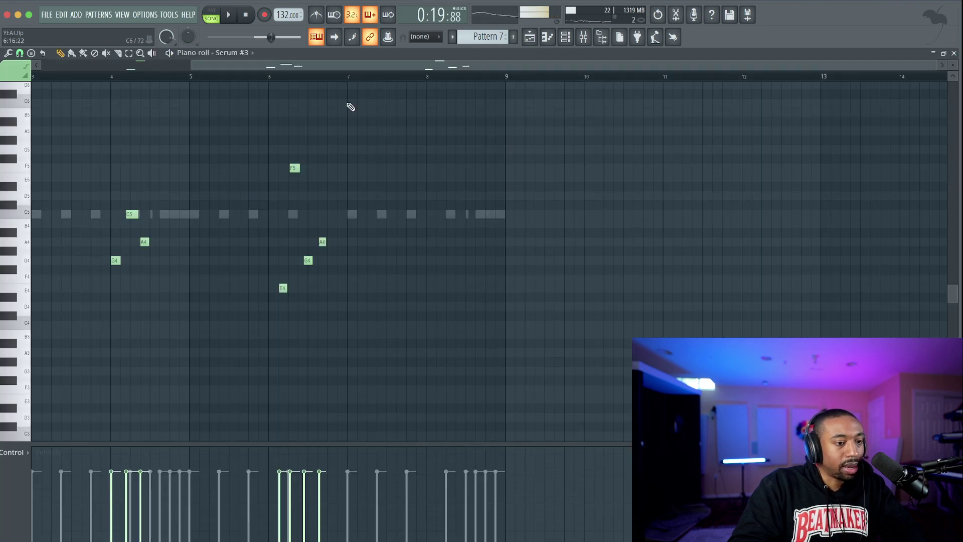
left_click(238, 54)
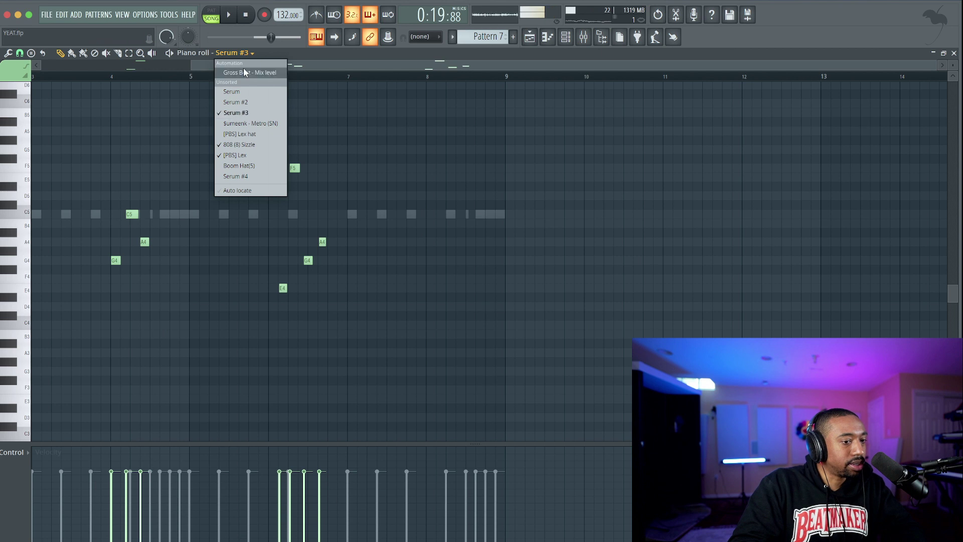
left_click(248, 116)
key("alt+q")
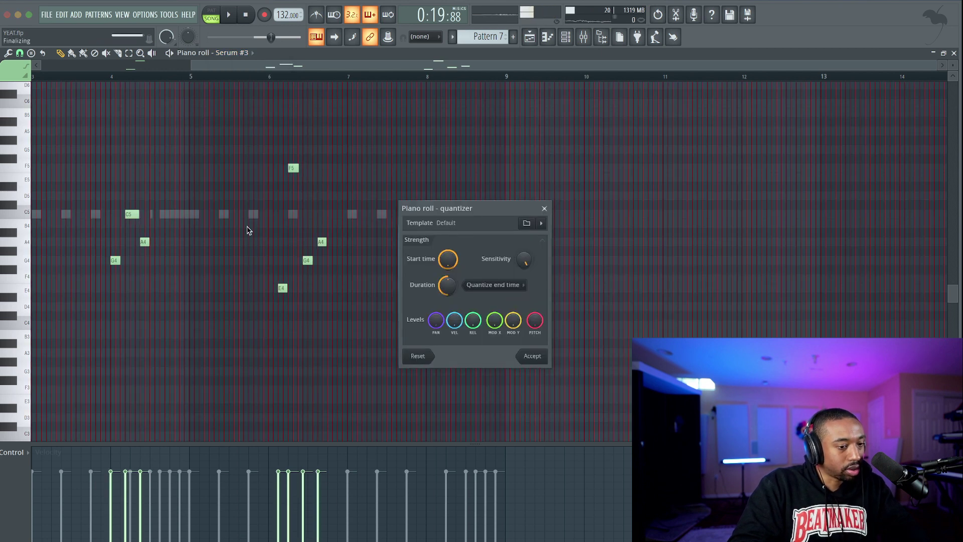
key("Return")
key("space")
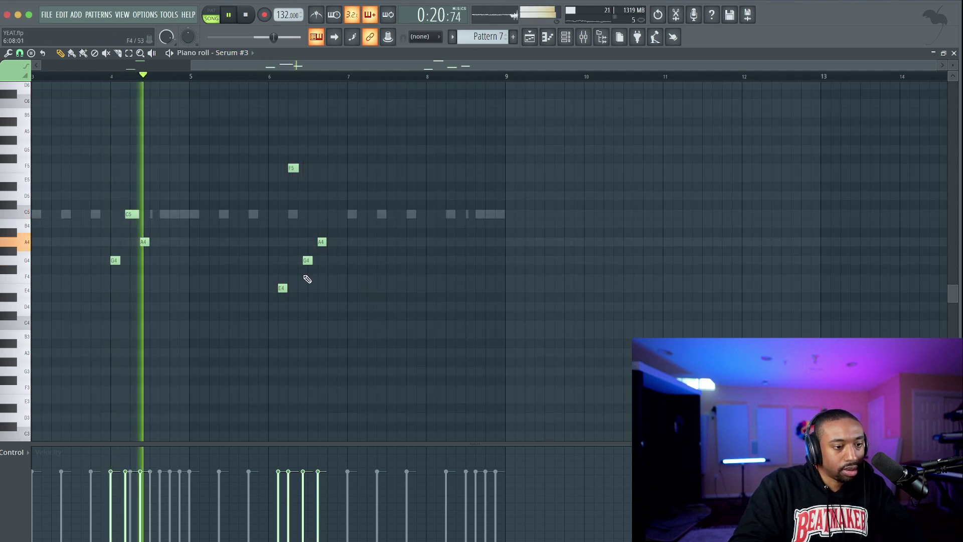
Extend the Serum #3 run at the end of bar 6 with a B4 and a C5 note
scroll(304, 279, "up", 3)
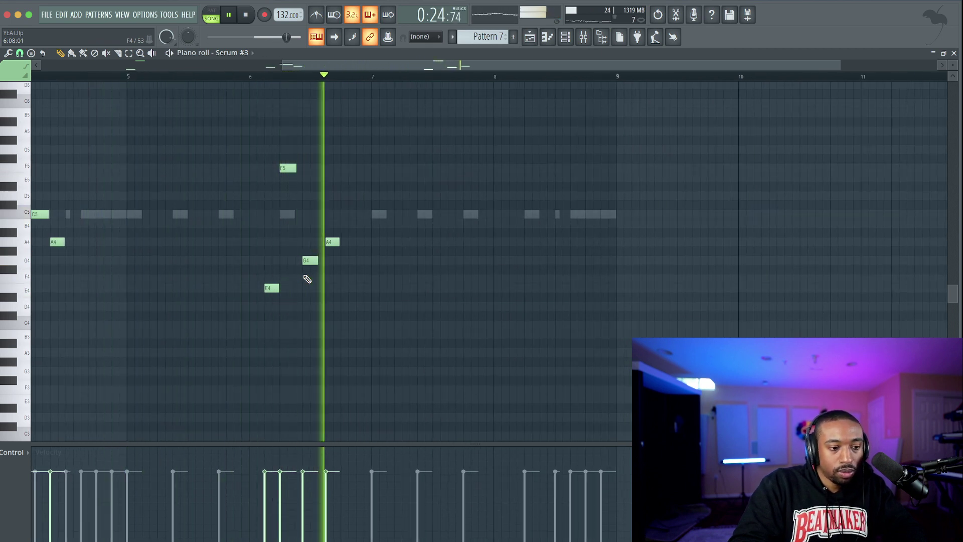
key("space")
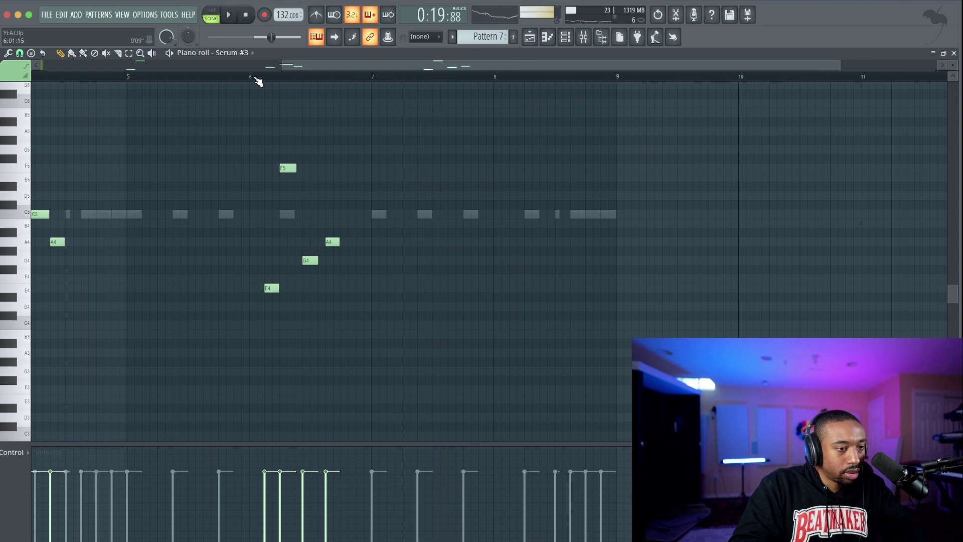
key("space")
key("space")
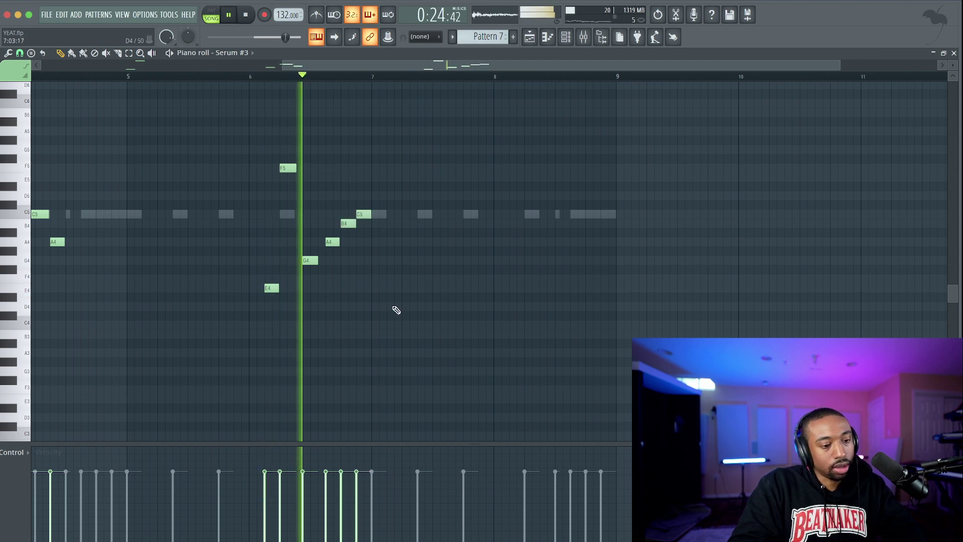
Lower the second Serum #3 note in bar 2 of Pattern 7 to B4
left_click(954, 54)
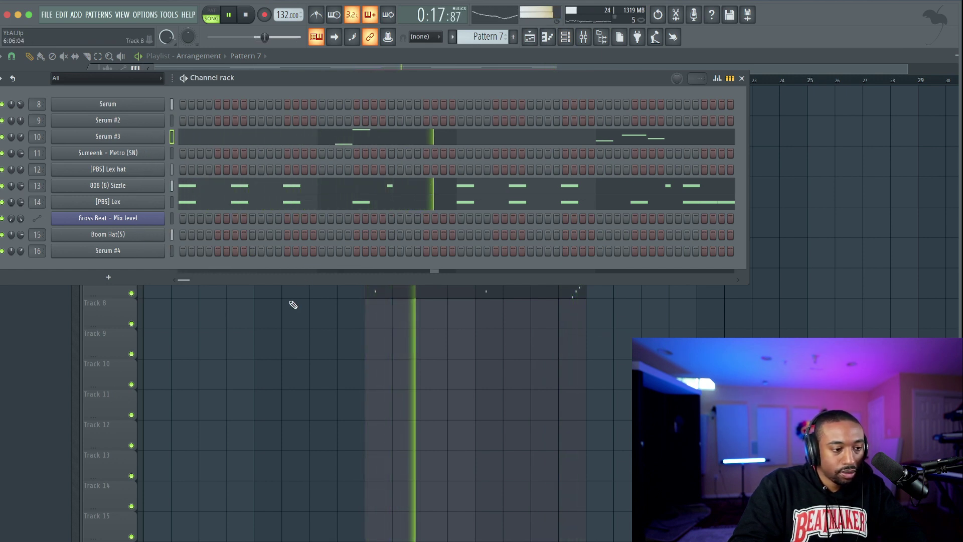
left_click(336, 132)
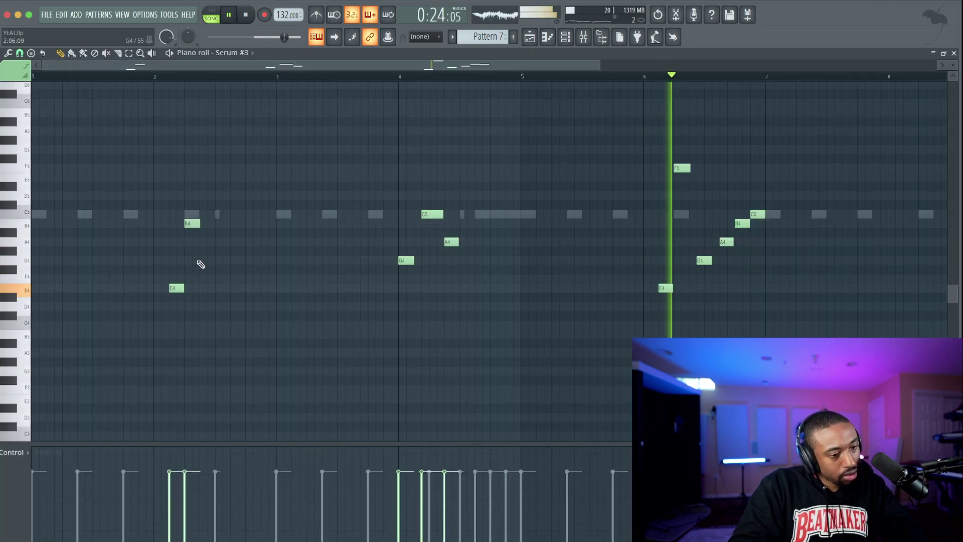
left_click(955, 54)
key("F6")
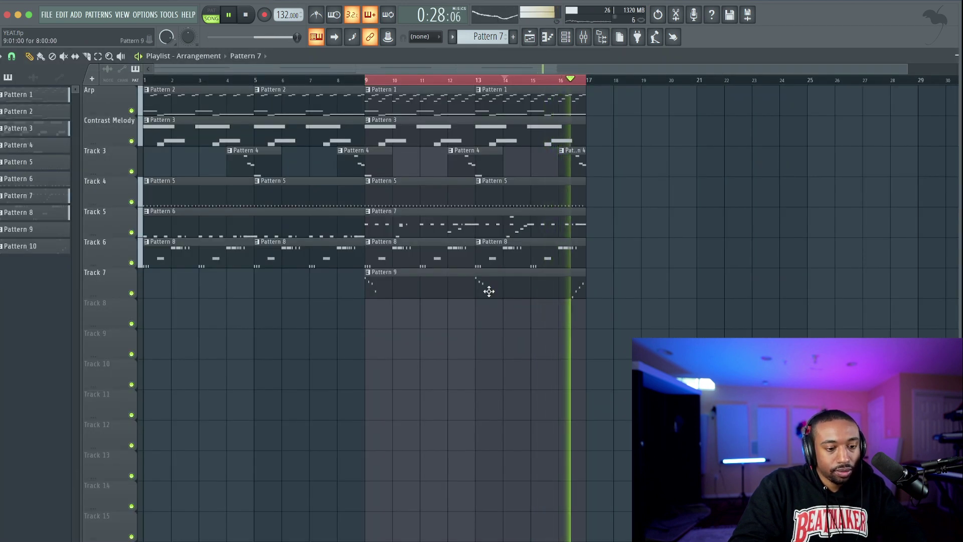
Thin out the 808 (8) Sizzle line in Pattern 7 by deleting the second note in bars 1, 3, 5 and 7
left_click(566, 37)
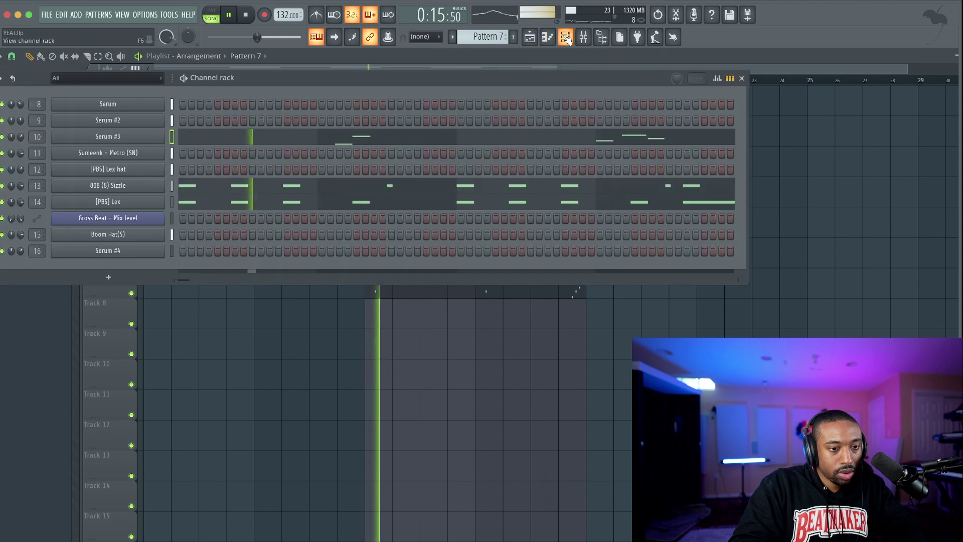
left_click(221, 189)
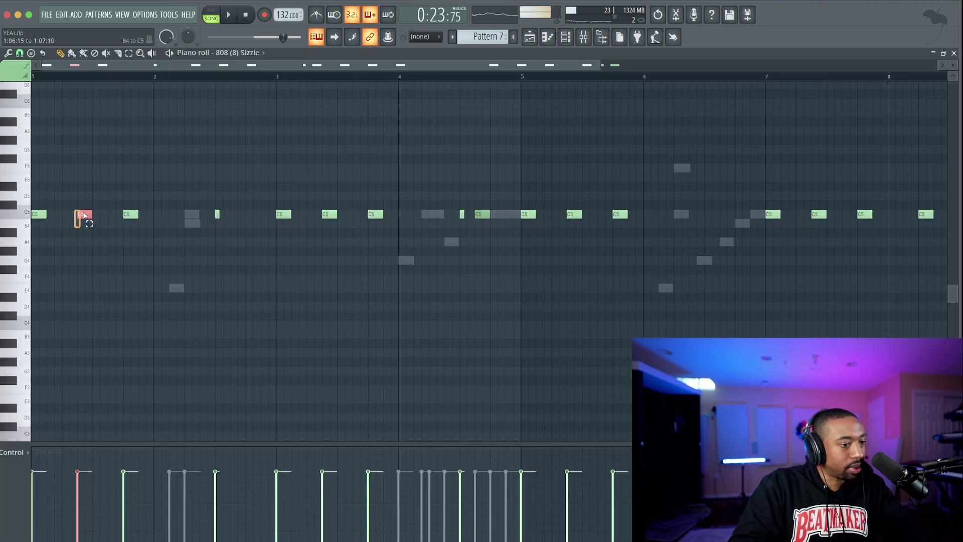
scroll(178, 213, "down", 3)
key("super+x")
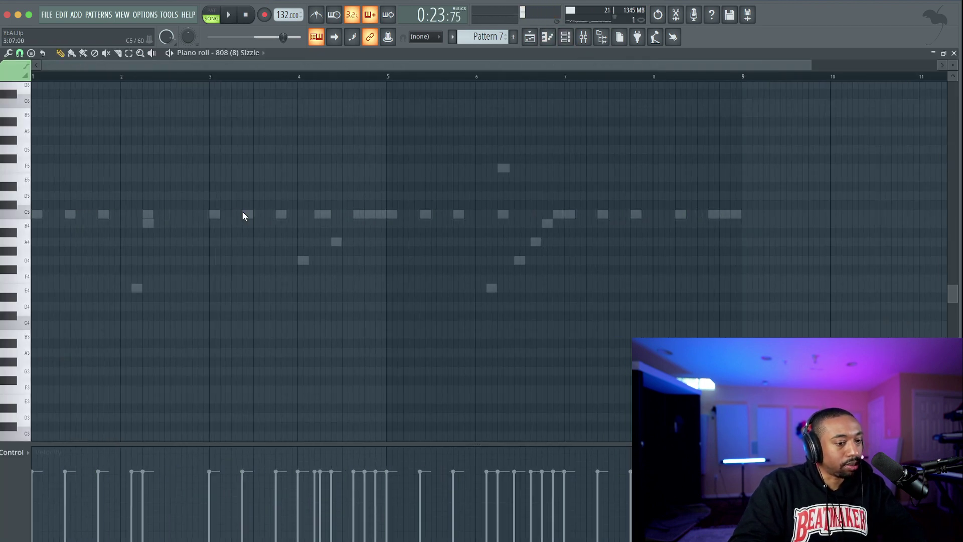
key("super+z")
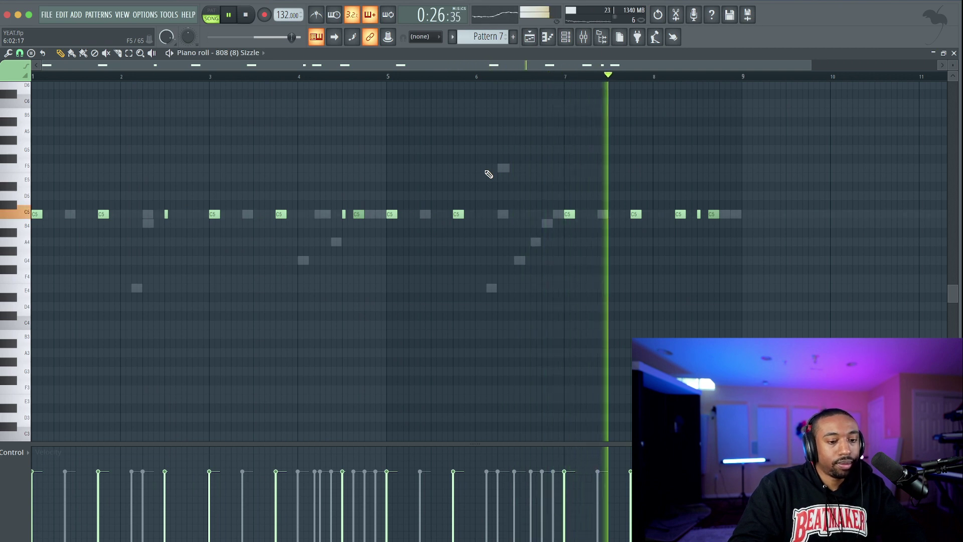
Delete the matching second [PBS] Lex notes in bars 1, 3, 5 and 7 of Pattern 7 and save the project
left_click(566, 37)
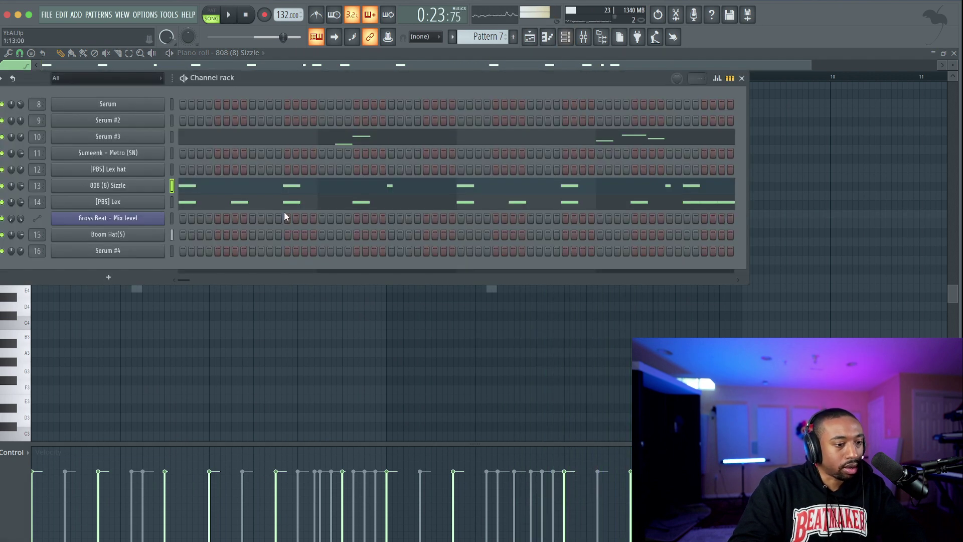
left_click(228, 202)
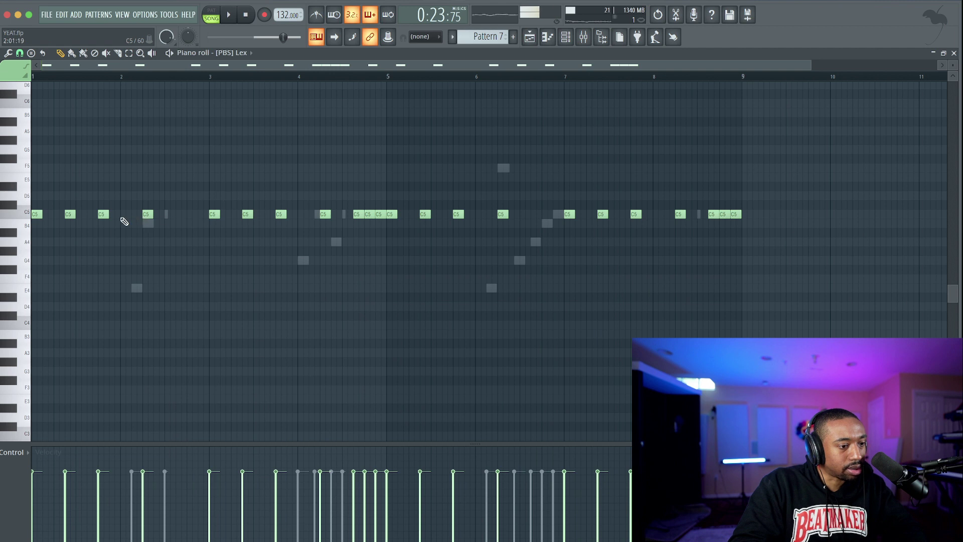
right_click(248, 215)
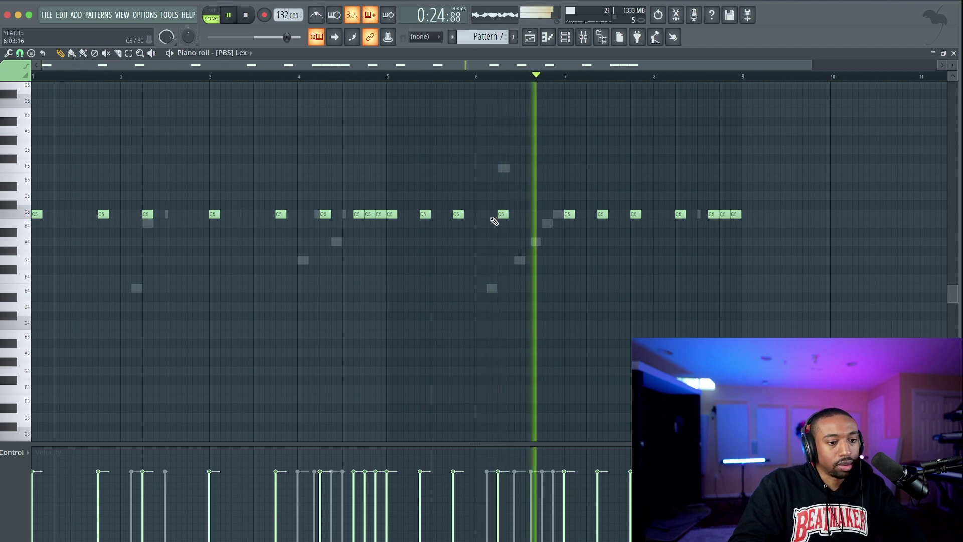
right_click(603, 214)
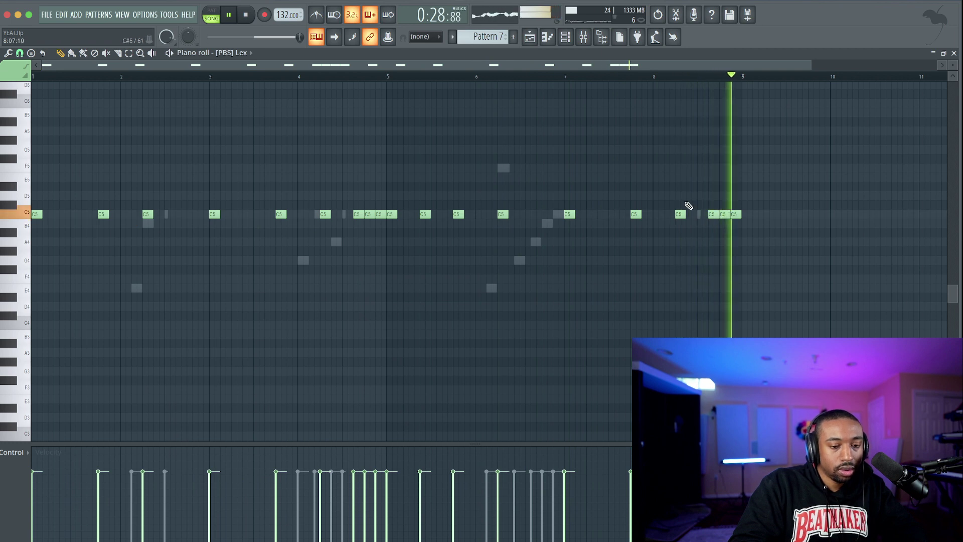
key("ctrl+s")
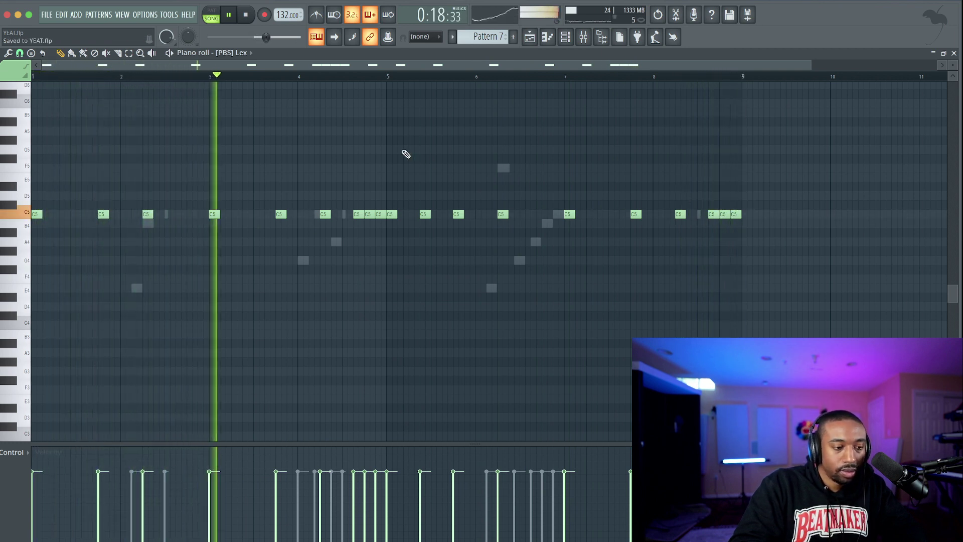
key("space")
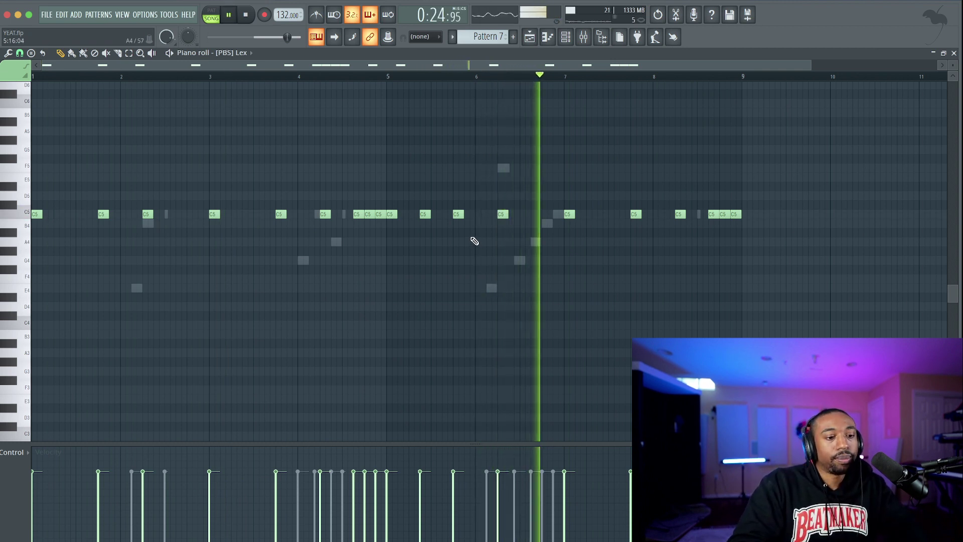
right_click(424, 216)
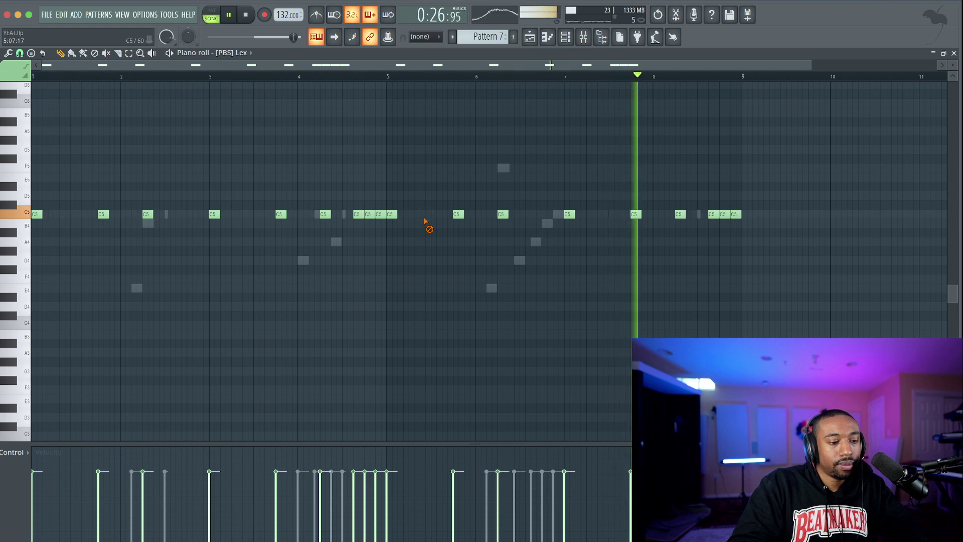
left_click(955, 54)
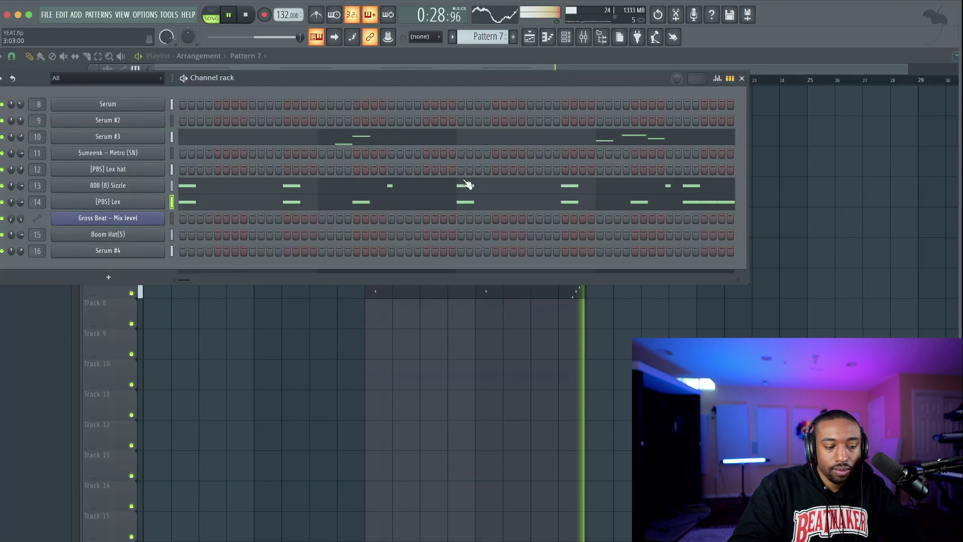
right_click(312, 343)
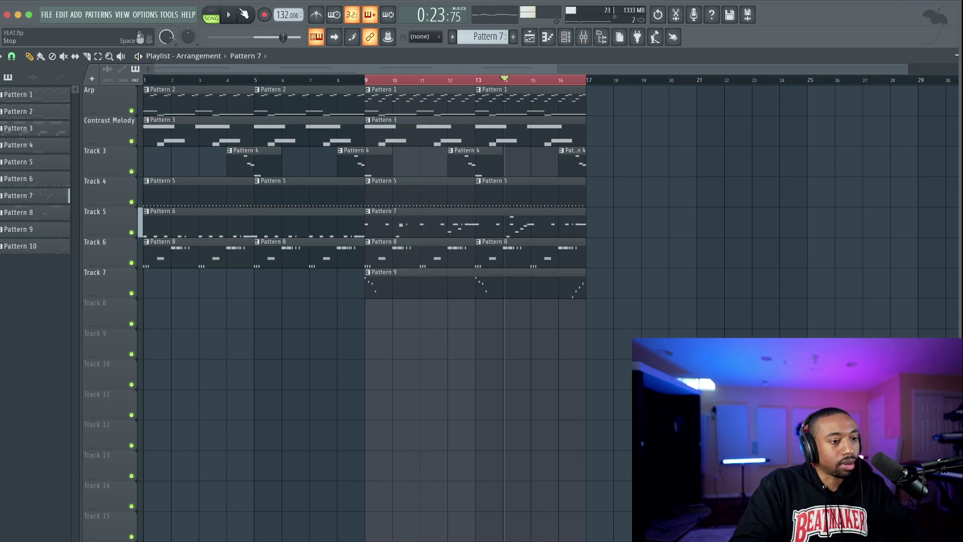
Open Pattern 8's Boom Hat(5) notes from Track 6 and shift the whole sequence three beats later while it plays
double_click(392, 257)
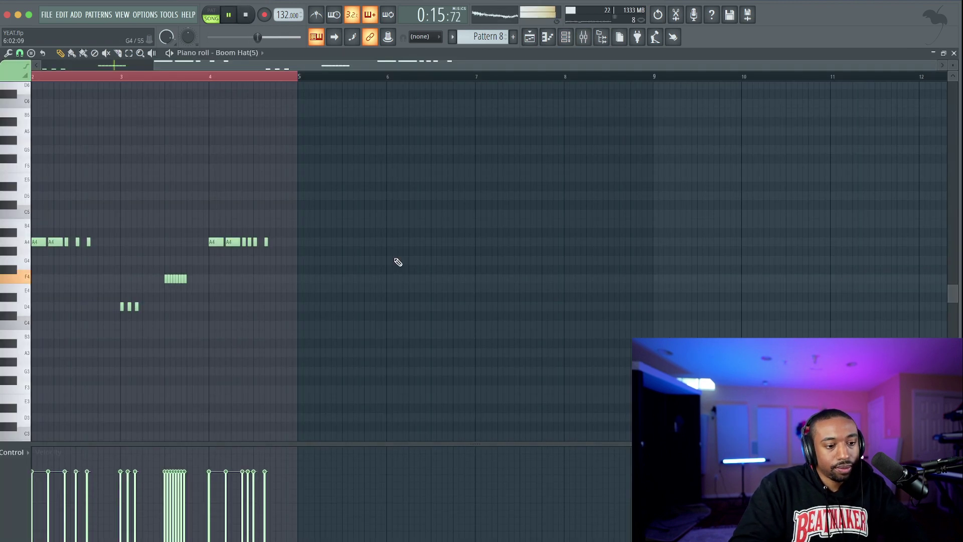
scroll(179, 249, "up", 4)
scroll(179, 250, "left", 3)
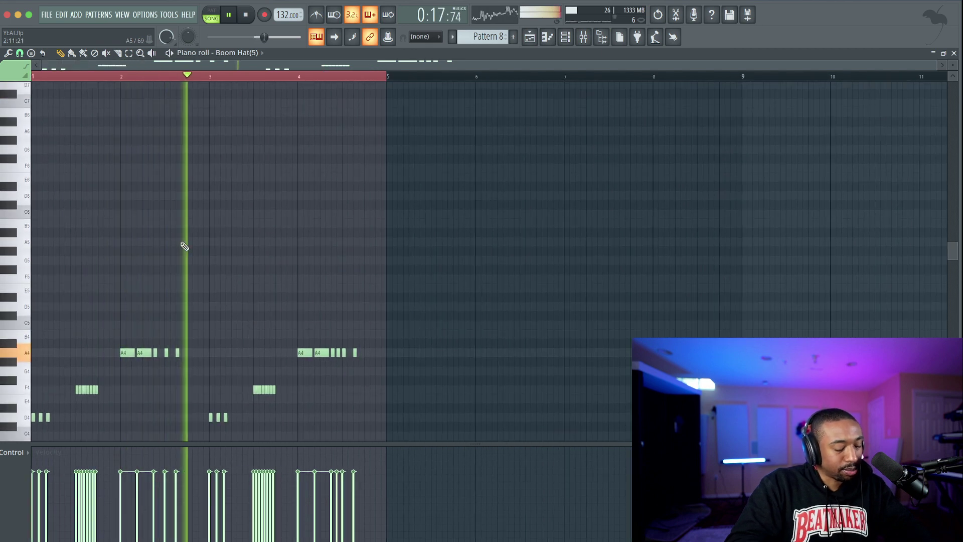
key("shift+Right")
key("shift+Right")
key("shift+Right")
key("shift+Right")
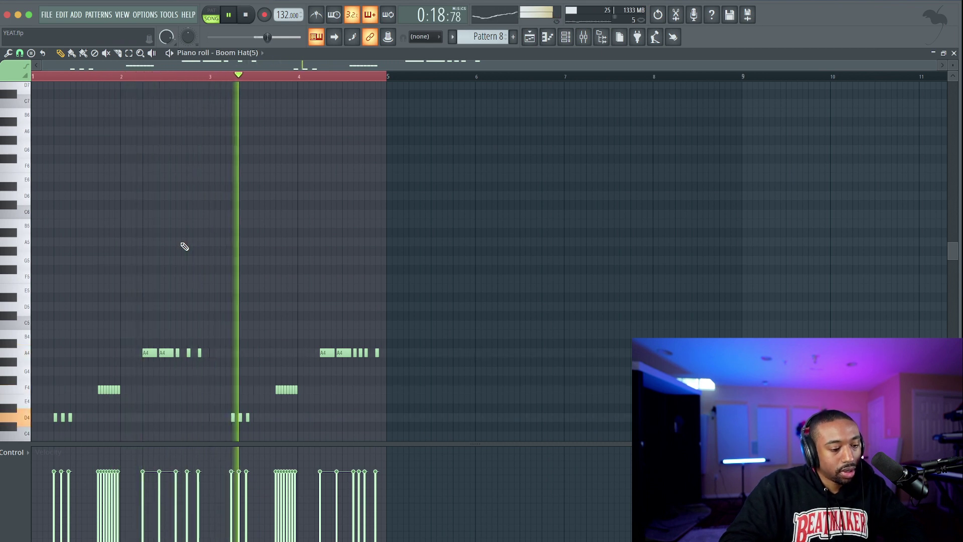
scroll(338, 296, "down", 7)
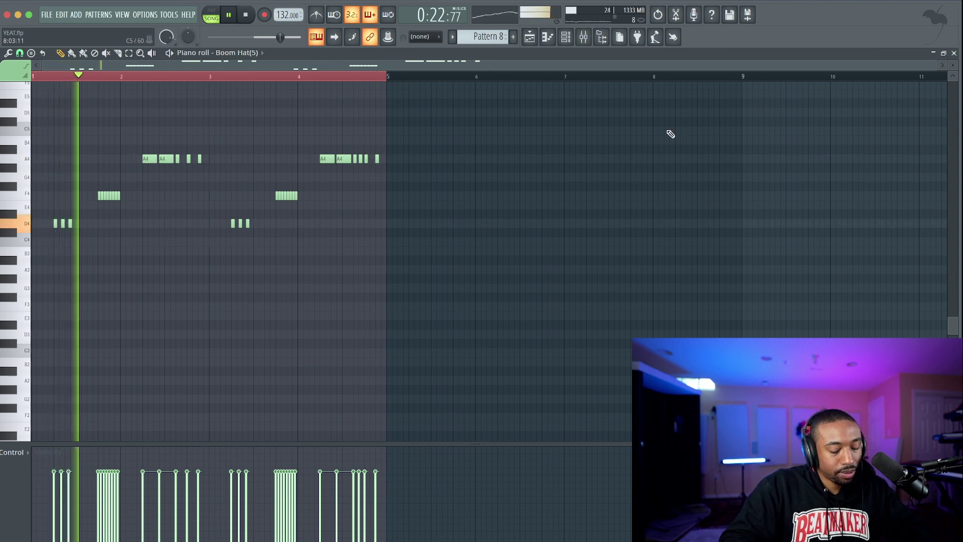
key("shift+Right")
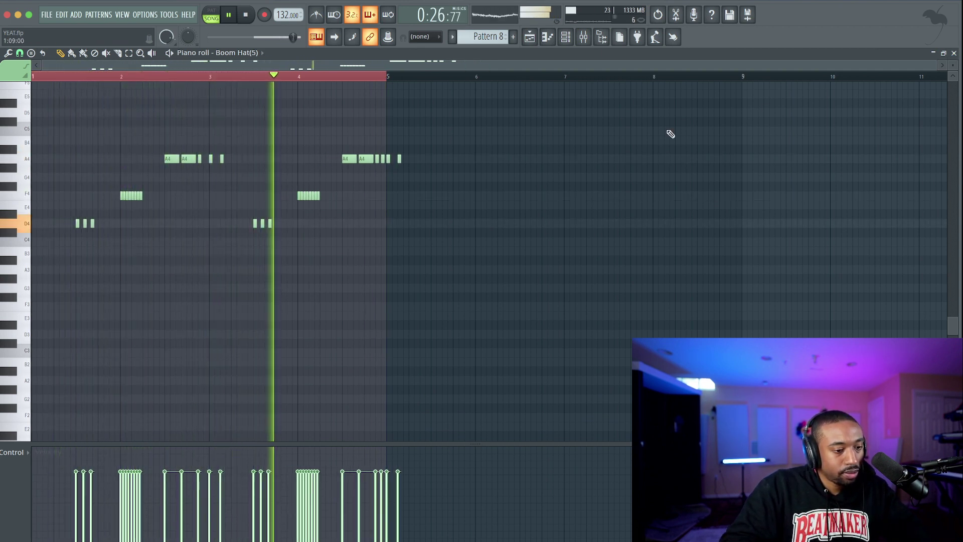
key("shift+Right")
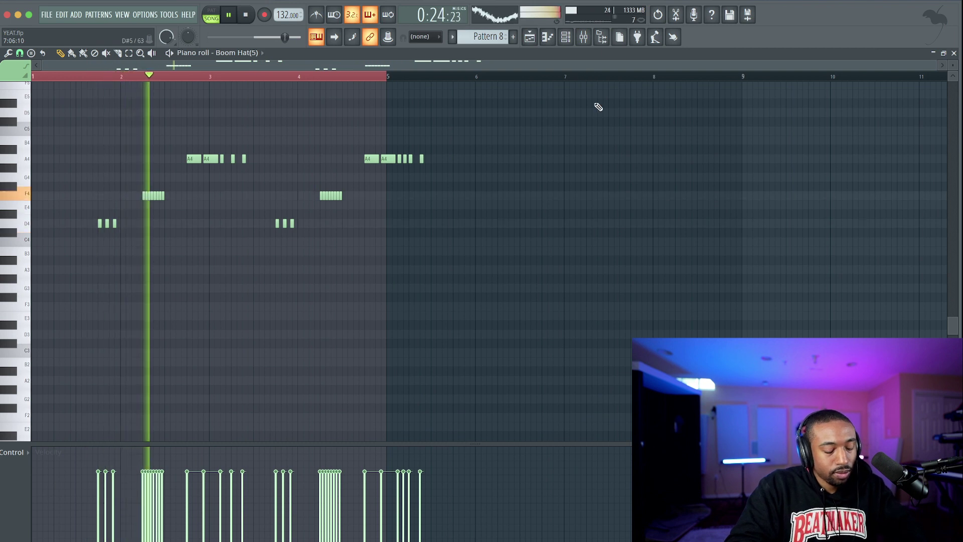
Shift all Boom Hat(5) notes in Pattern 8 seven steps earlier, then return to the playlist
key("shift+Left")
key("shift+Left")
key("shift+Left")
key("shift+Left")
key("shift+Left")
key("shift+Left")
key("shift+Left")
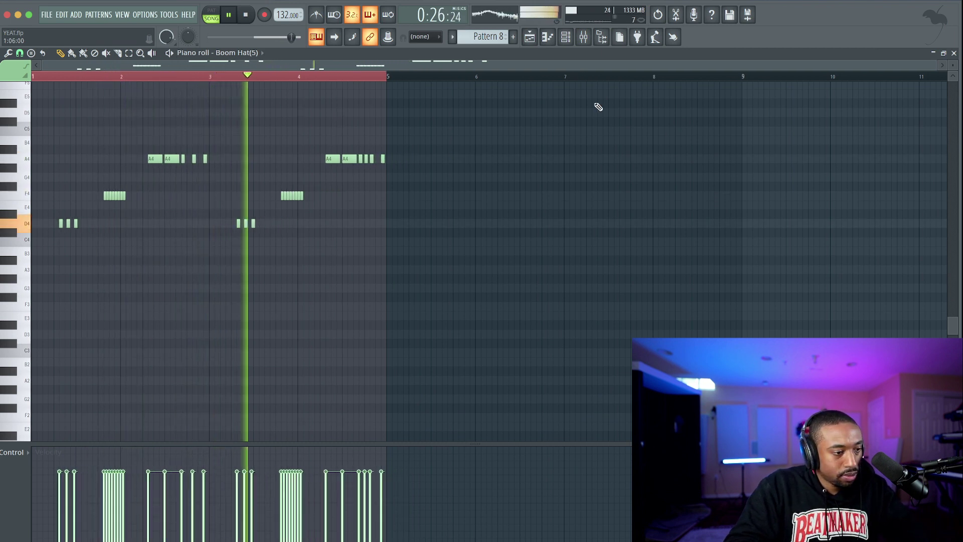
key("F5")
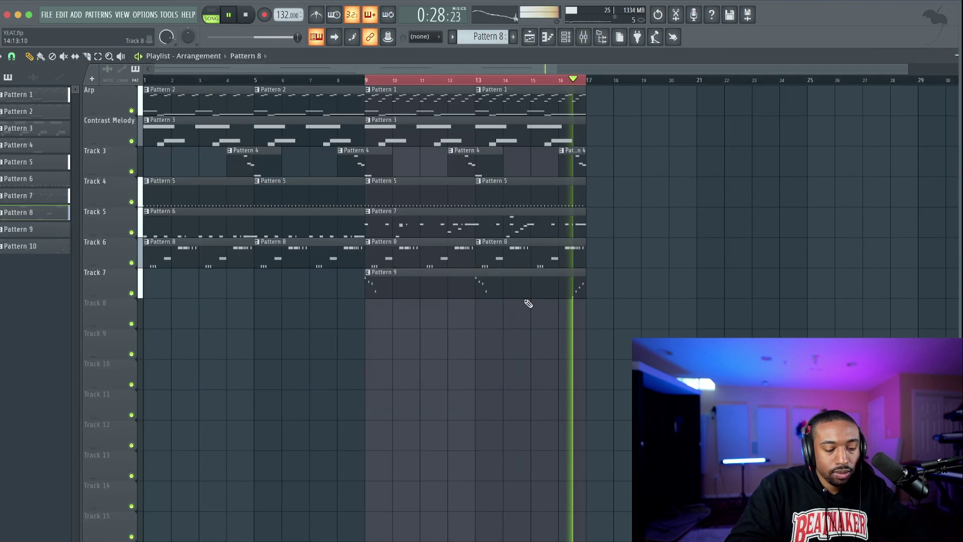
left_click(567, 38)
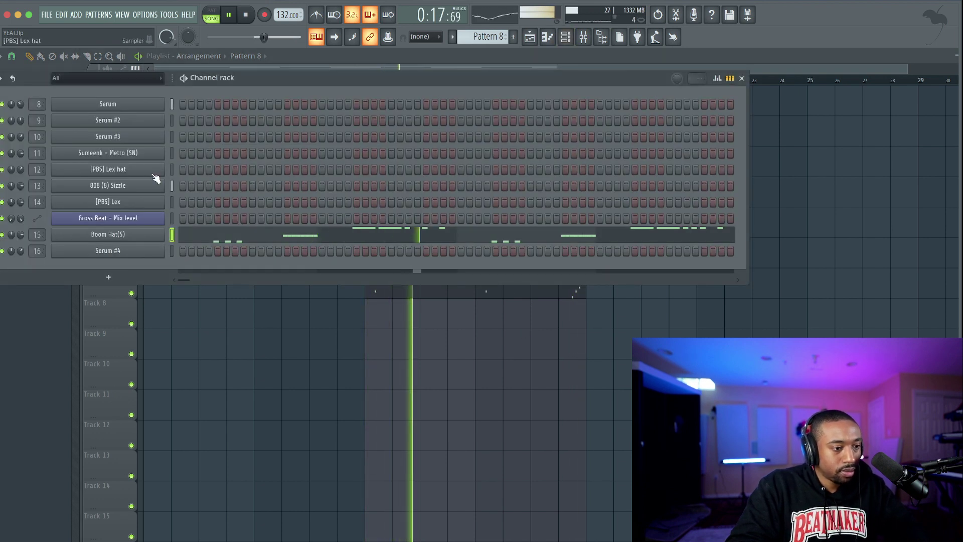
key("F6")
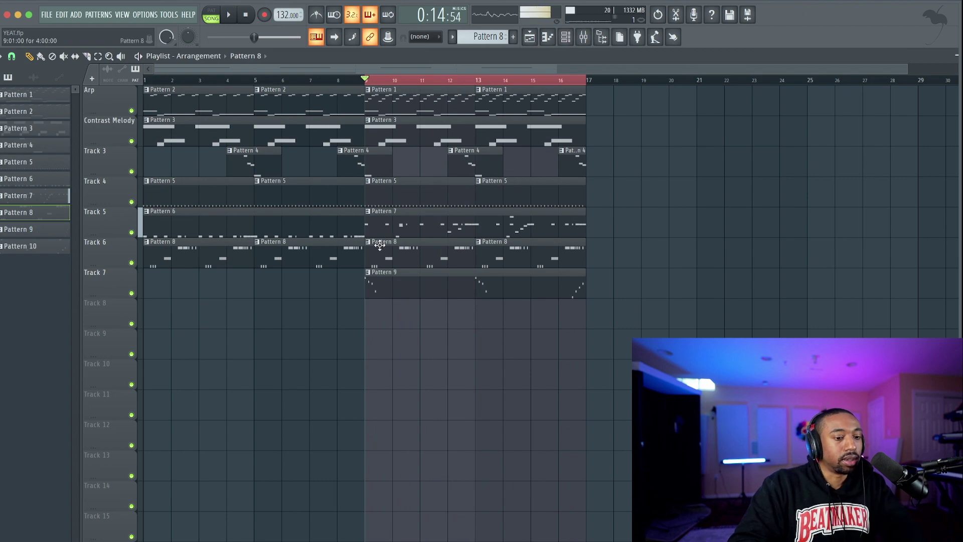
Open Pattern 7 from Track 5 and show its 808 (8) Sizzle notes in the piano roll
double_click(397, 224)
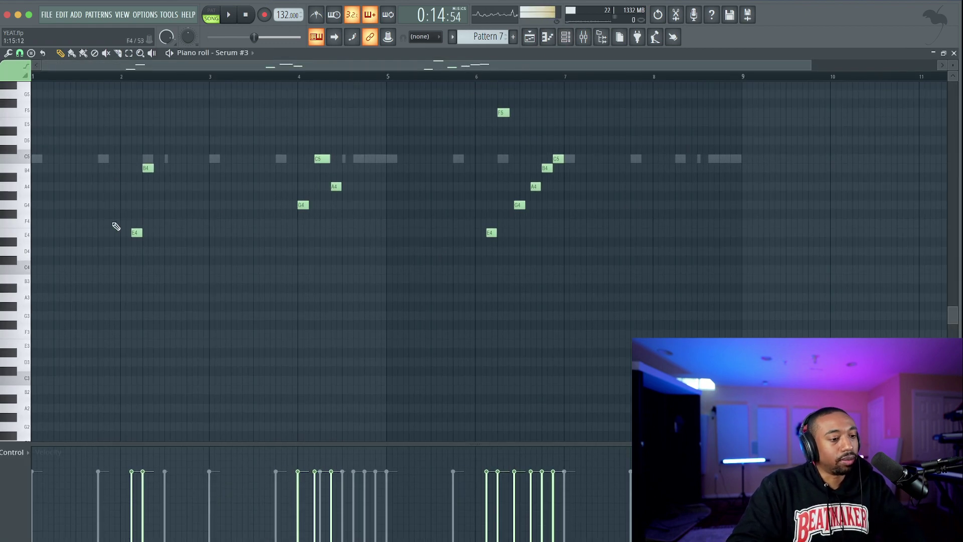
left_click(568, 38)
right_click(412, 316)
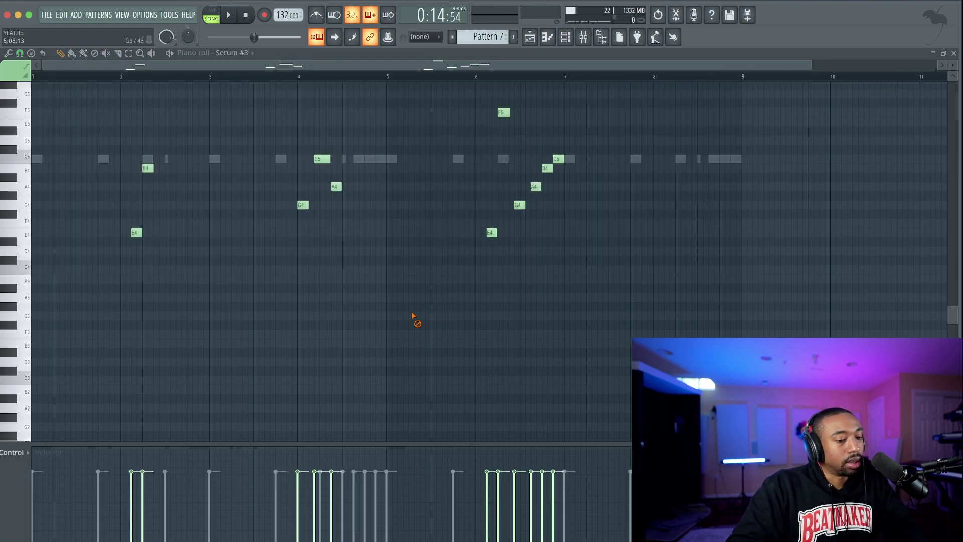
left_click(955, 53)
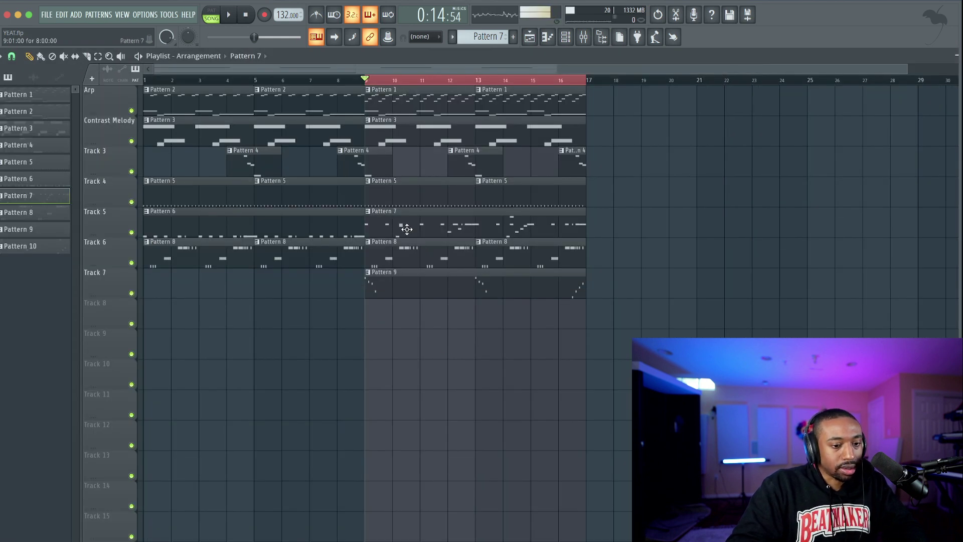
double_click(407, 229)
left_click(252, 52)
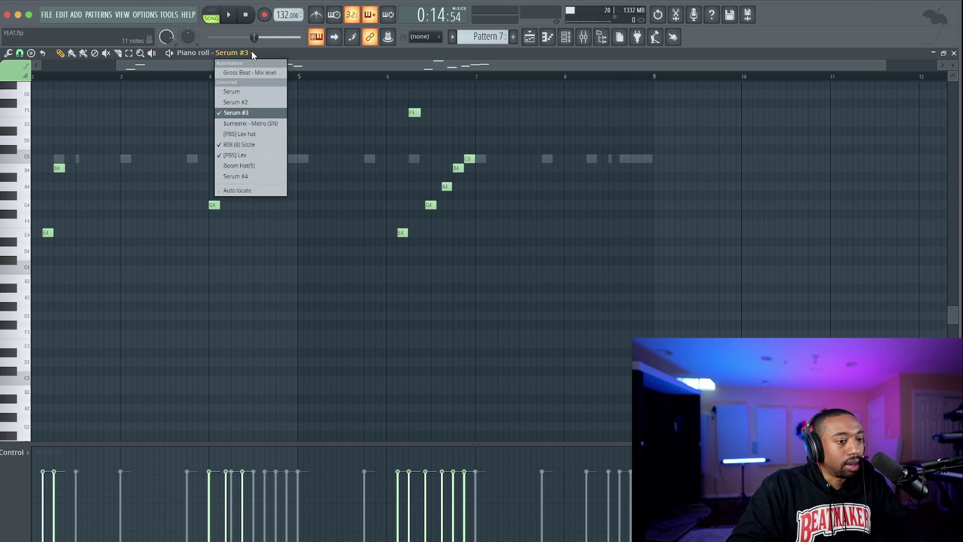
left_click(244, 146)
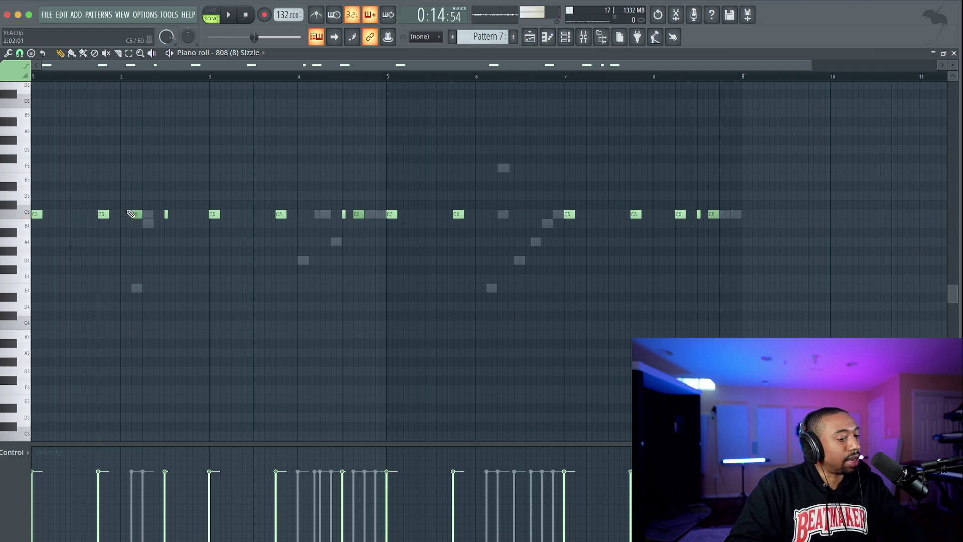
Place two-step C5 notes in the 808 (8) Sizzle line at the start of bar 2 and on step 7 of bar 1
left_click_drag(134, 213, 125, 213)
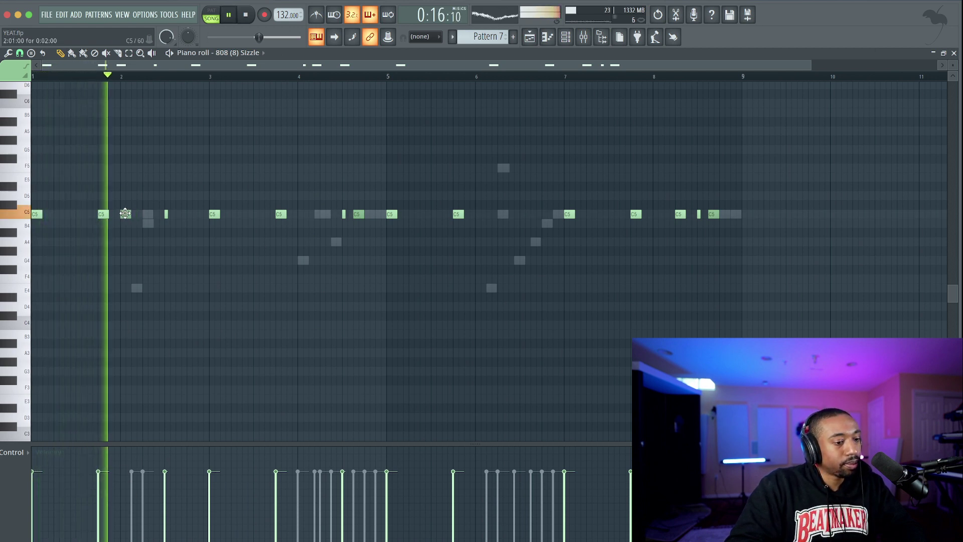
key("space")
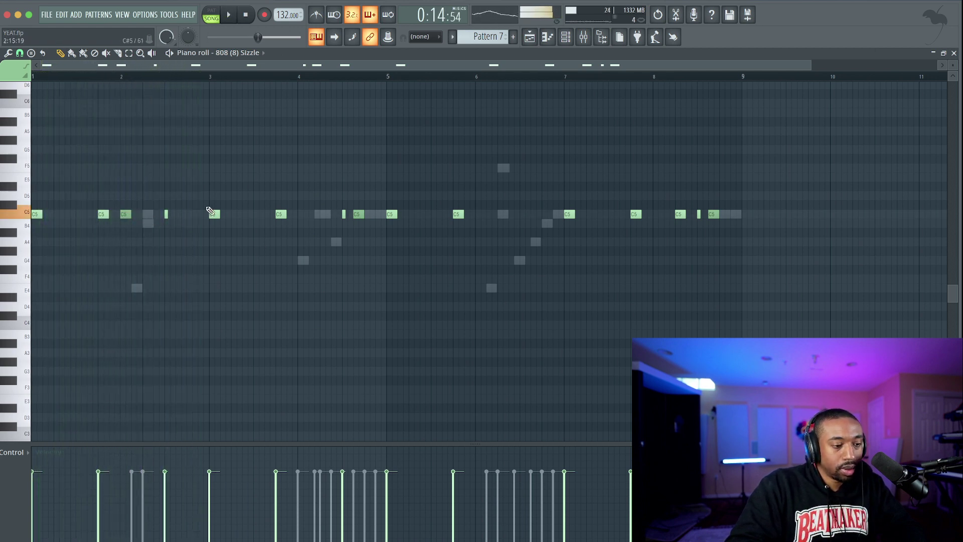
left_click(74, 214)
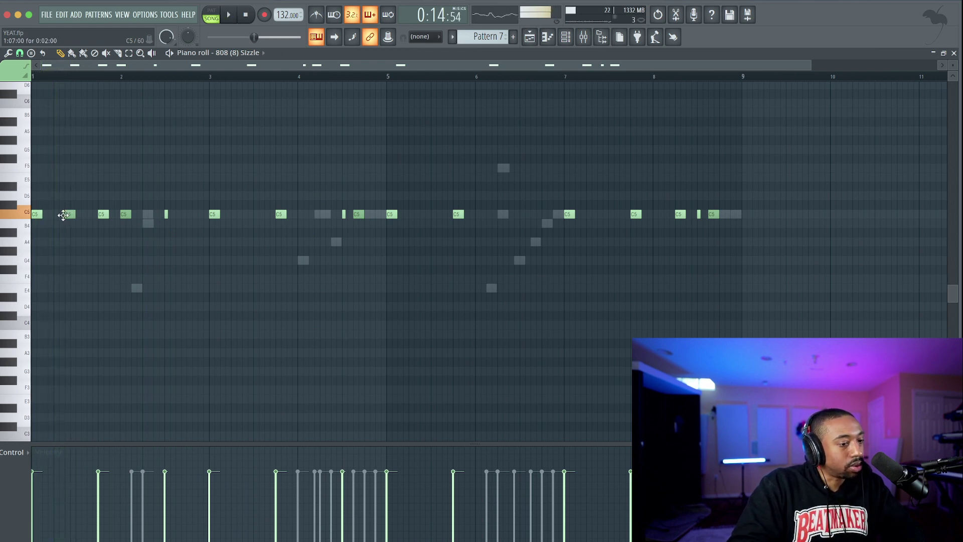
key("space")
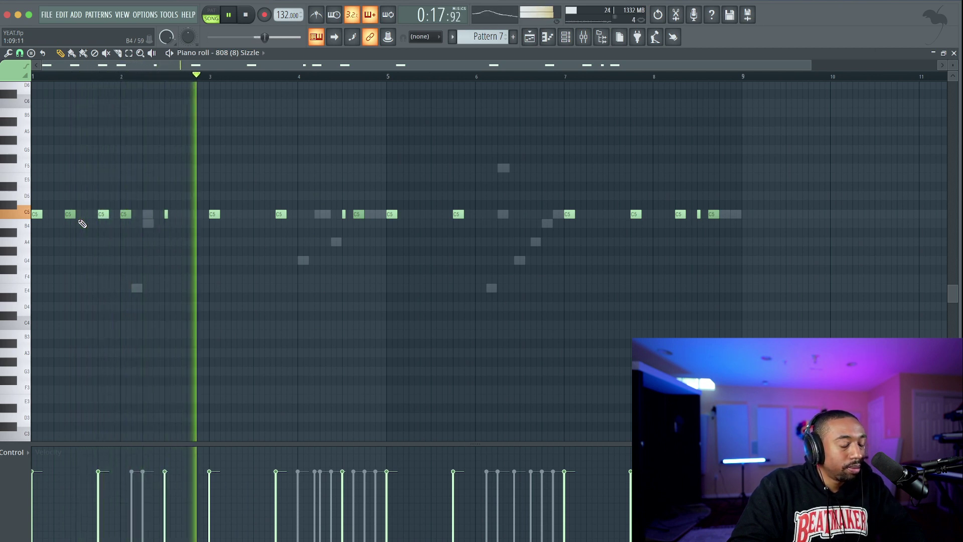
Add C5 808 notes on step 7 of bars 3 and 5, step 1 of bar 4, and step 3 of bars 6 and 8
left_click(243, 214)
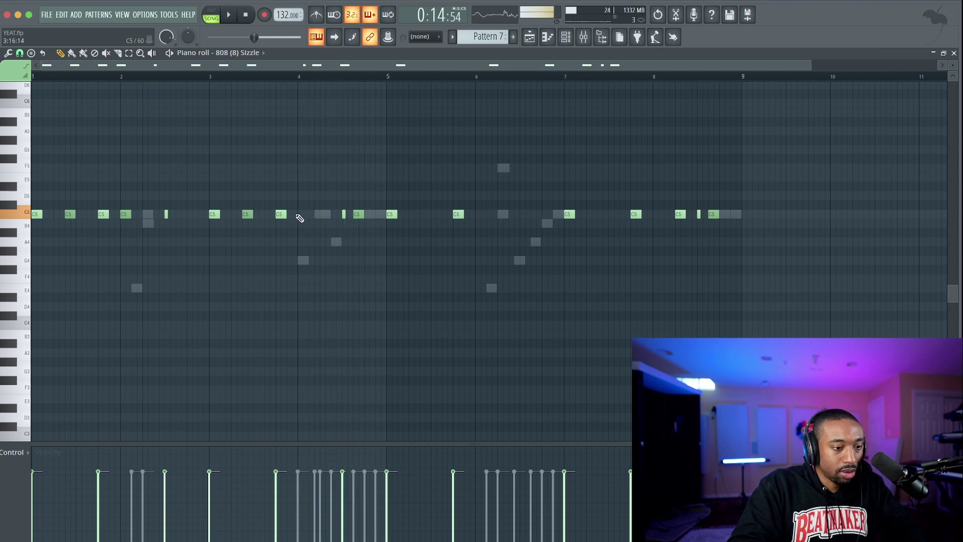
key("space")
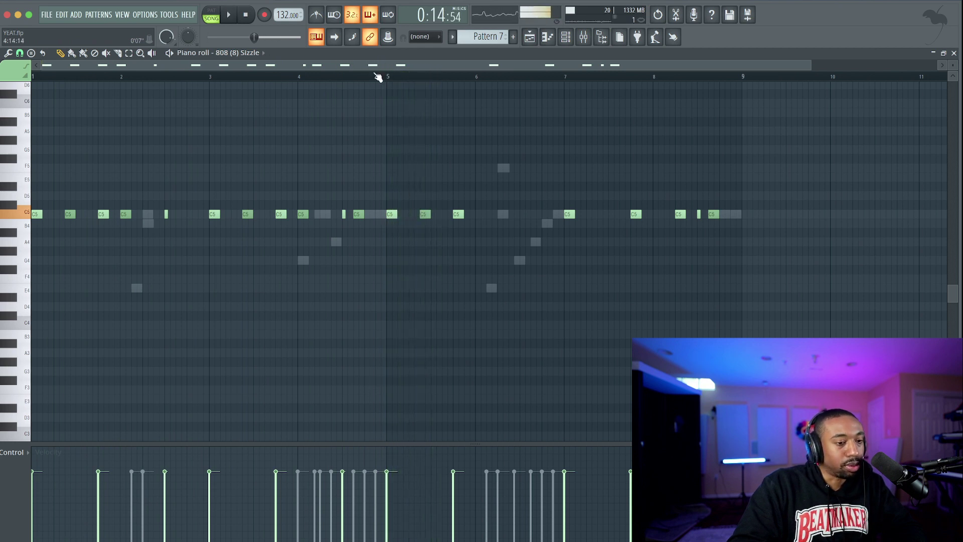
key("space")
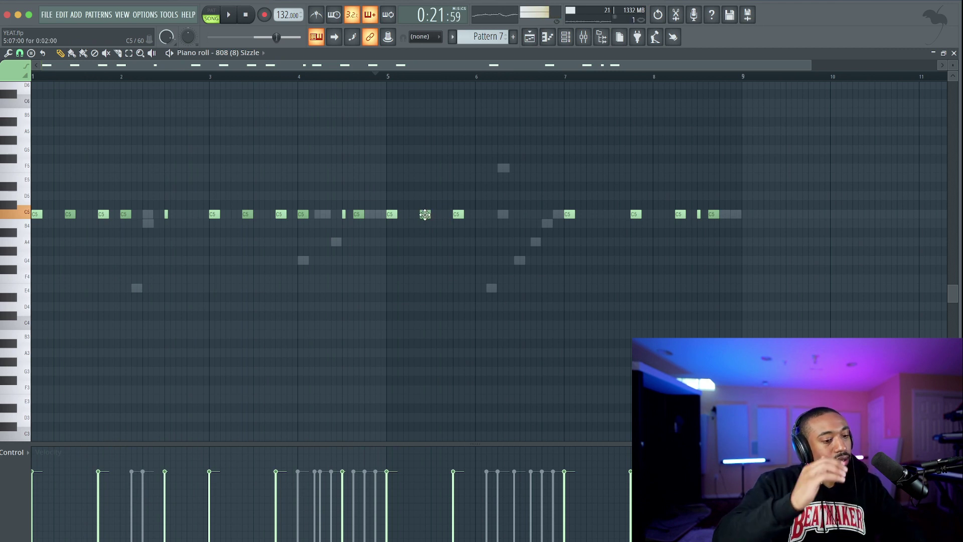
key("space")
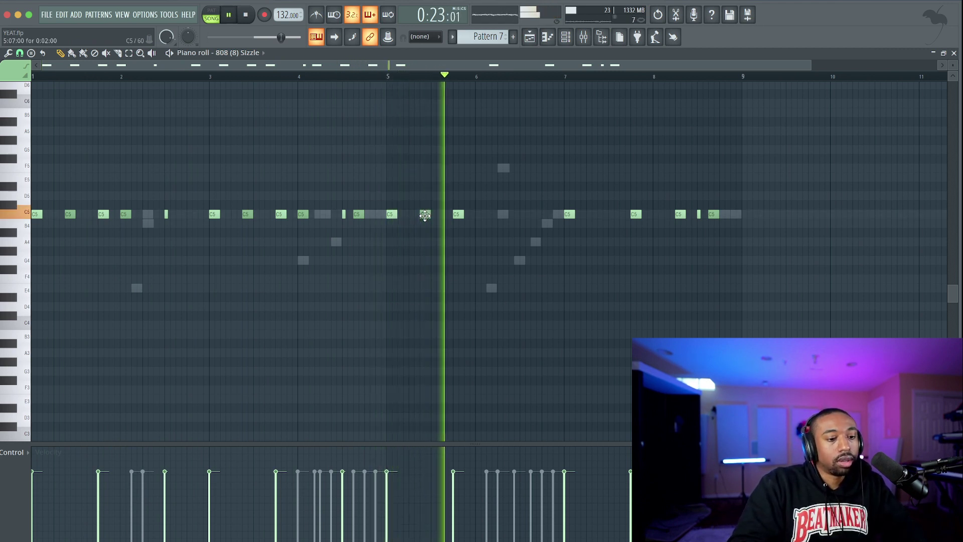
left_click(488, 214)
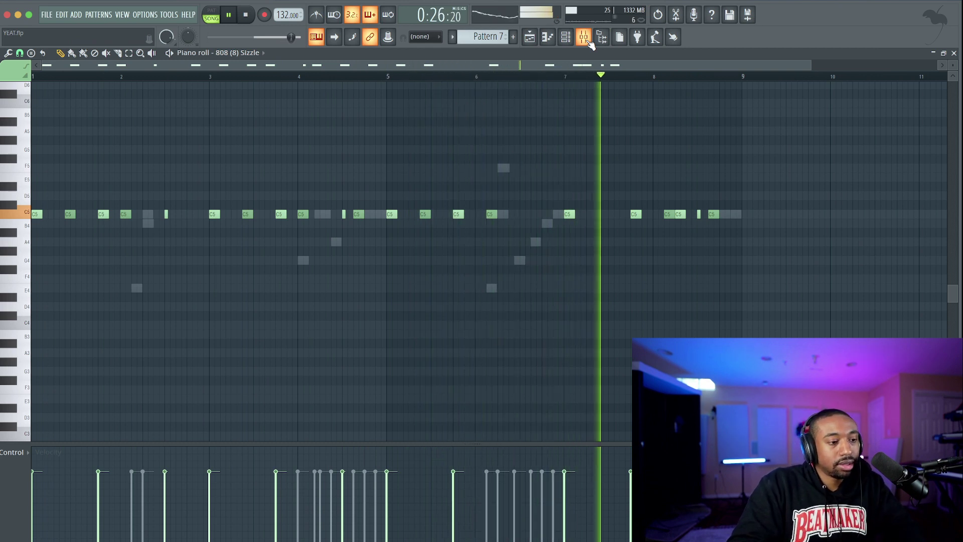
Close the piano roll and open FabFilter Saturn 2 on the 808 (8) Sizzle mixer track
left_click(954, 53)
left_click(584, 39)
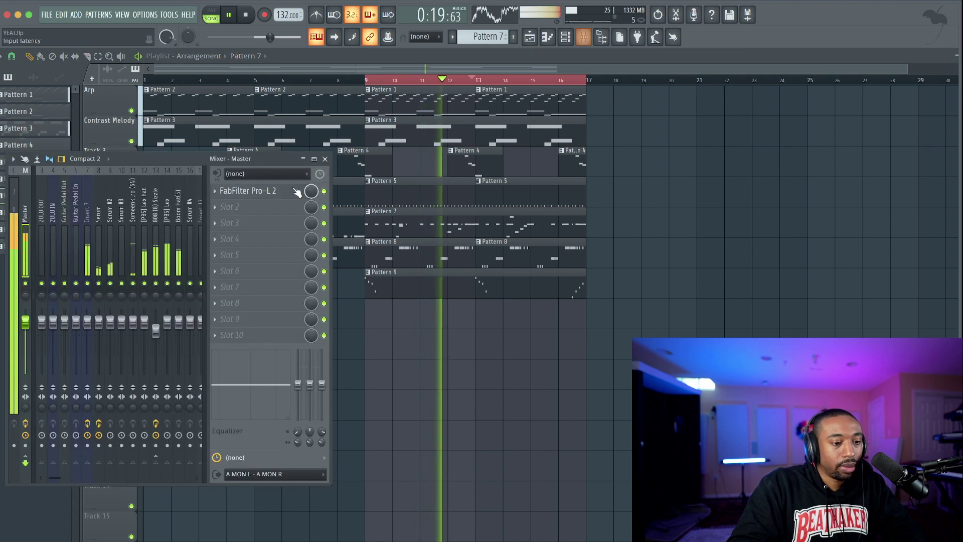
left_click(156, 216)
left_click(251, 212)
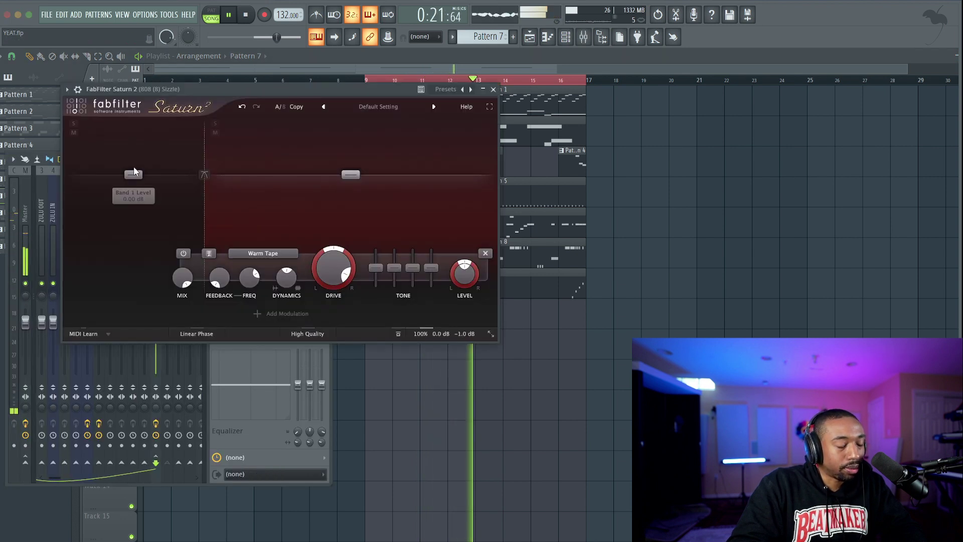
key("space")
Audition the American Tweed Amp and Gentle Saturation styles on Saturn 2's band 2 during playback
left_click(269, 254)
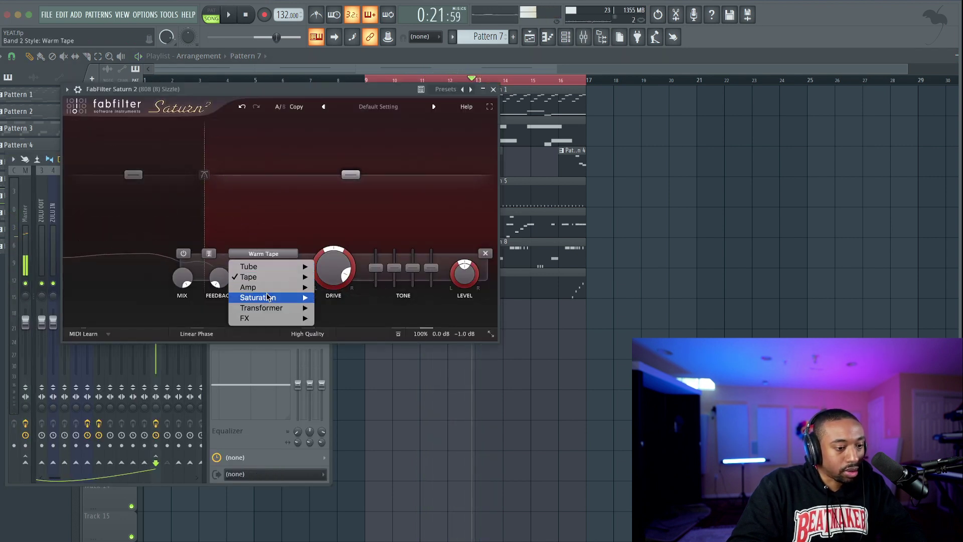
mouse_move(271, 291)
left_click(364, 287)
key("space")
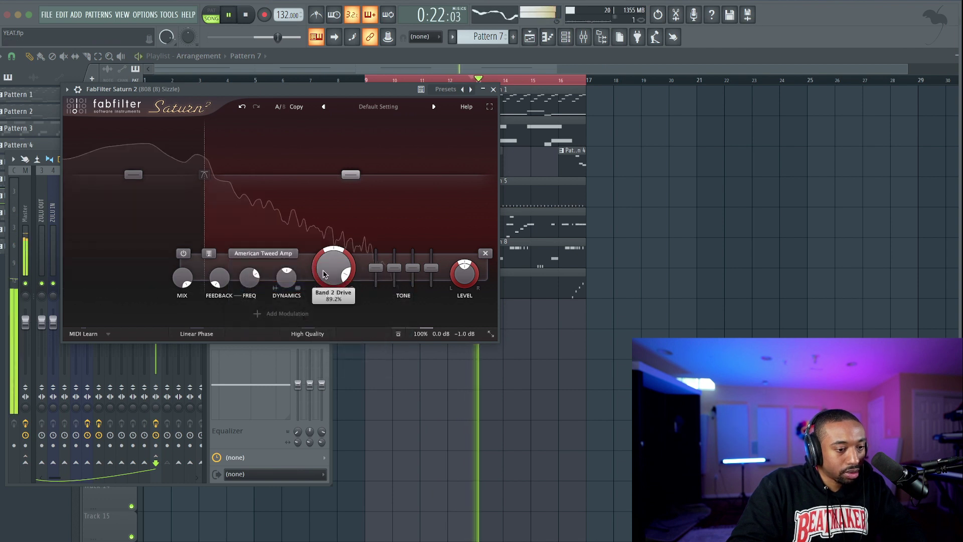
left_click(262, 252)
mouse_move(277, 299)
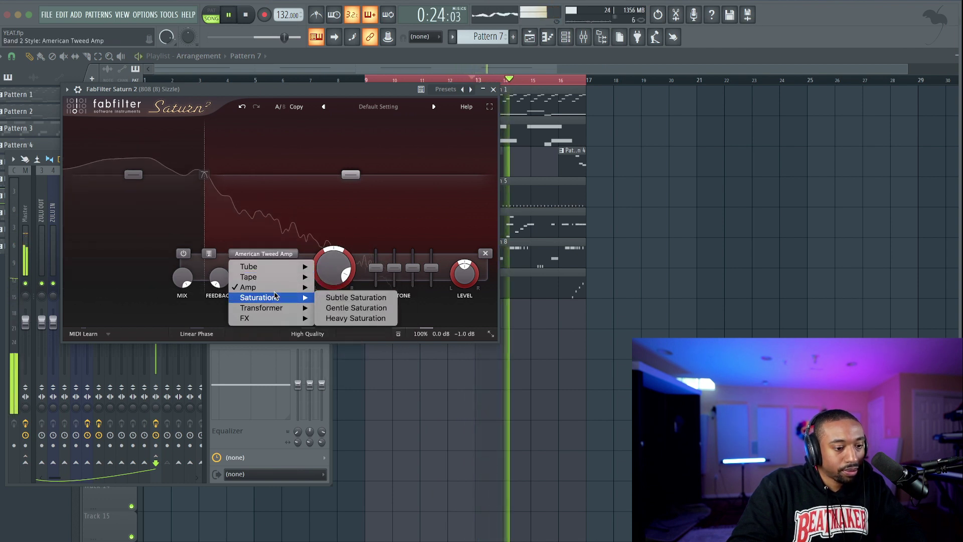
left_click(354, 307)
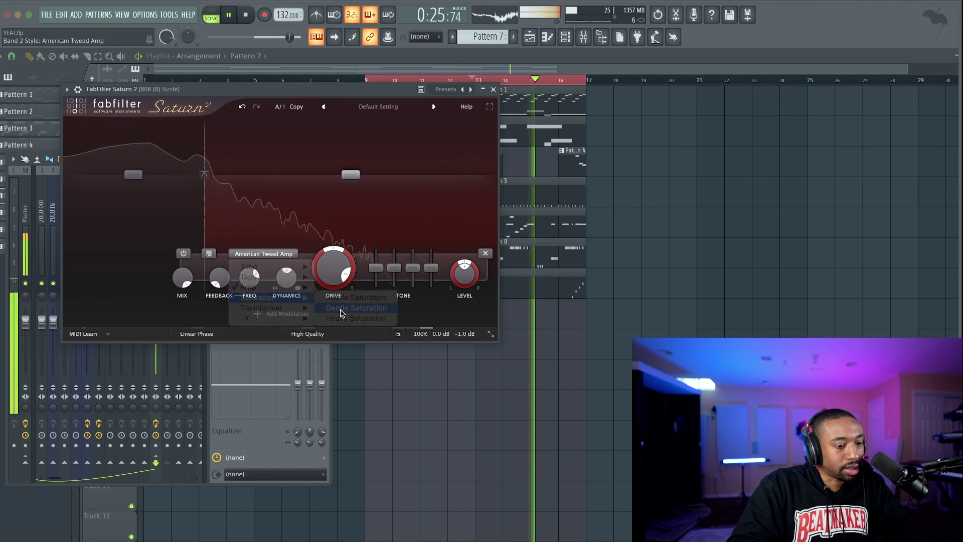
Audition Heavy Saturation and British Rock Amp as the band 2 style in Saturn 2
left_click(264, 254)
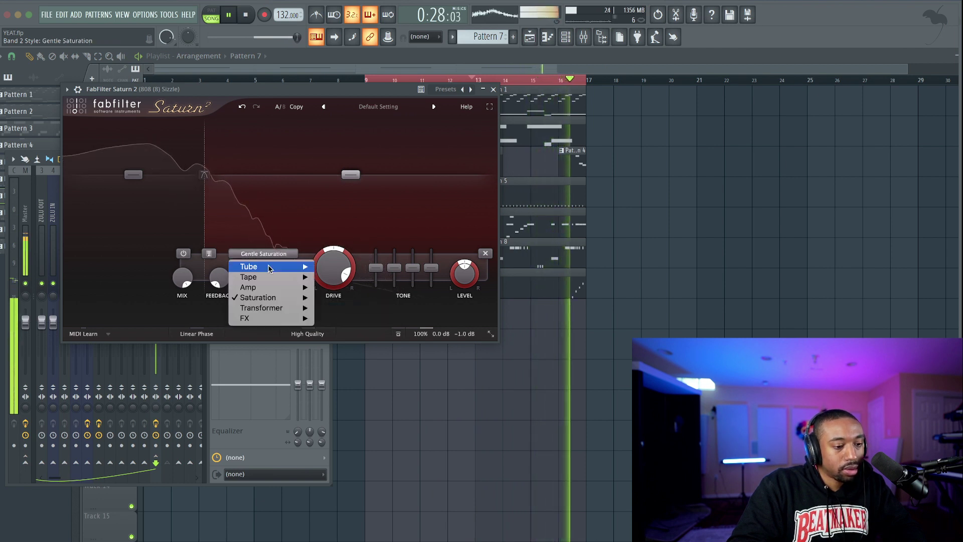
mouse_move(277, 299)
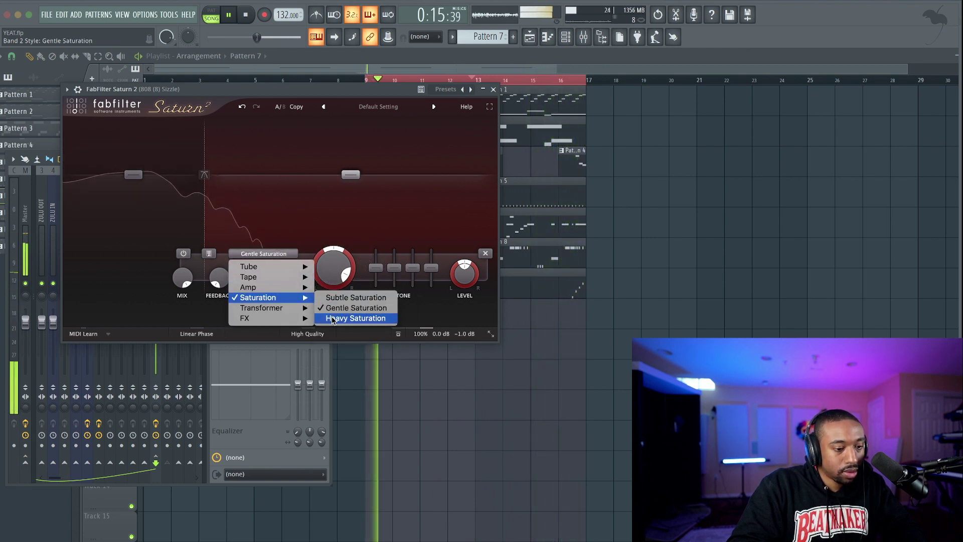
left_click(355, 318)
left_click(284, 254)
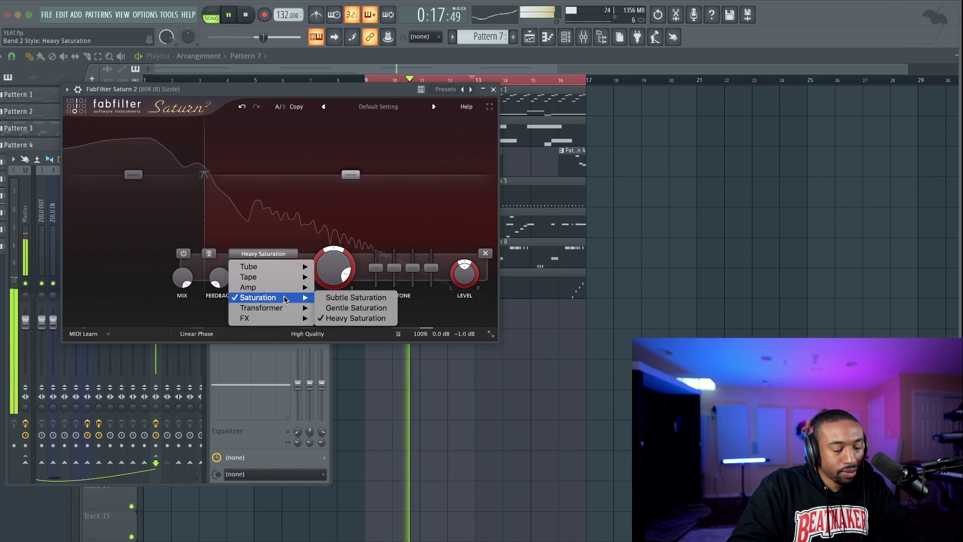
mouse_move(285, 290)
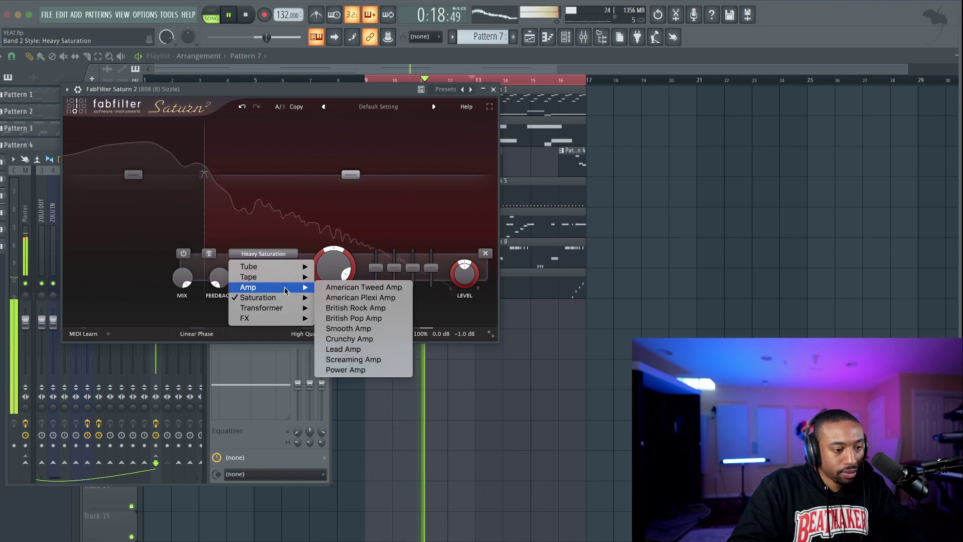
left_click(354, 308)
Set Saturn 2's band 2 style to Clean Tape, then close the plugin and the mixer
left_click(283, 255)
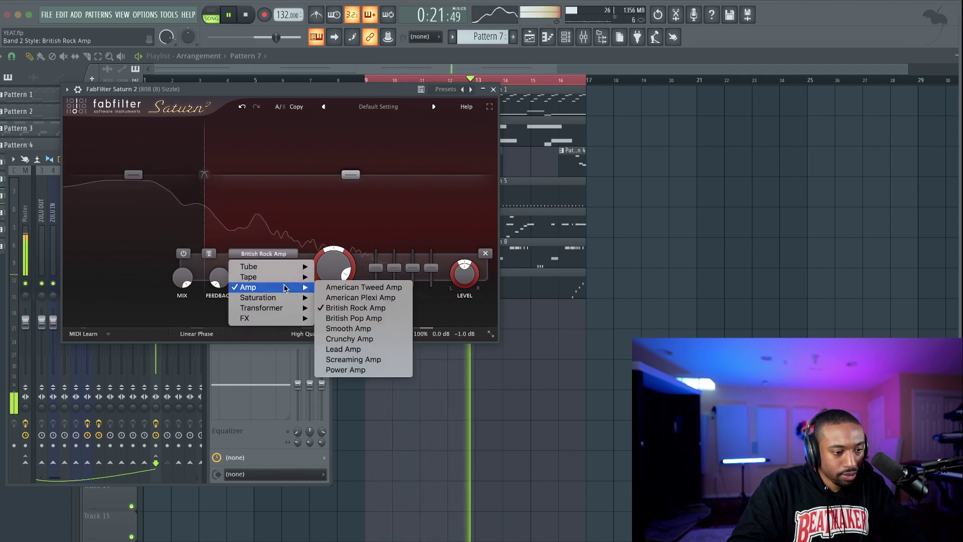
mouse_move(288, 282)
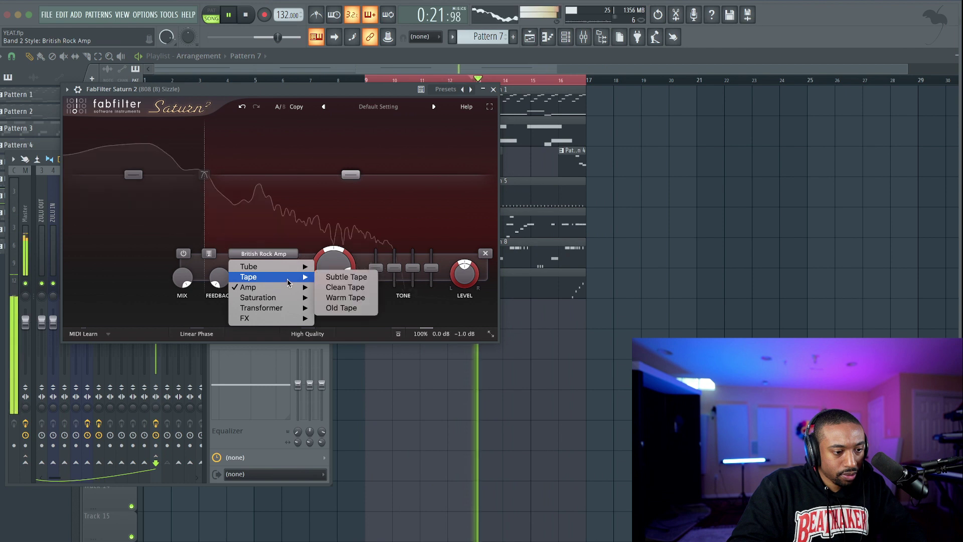
left_click(346, 286)
left_click(491, 90)
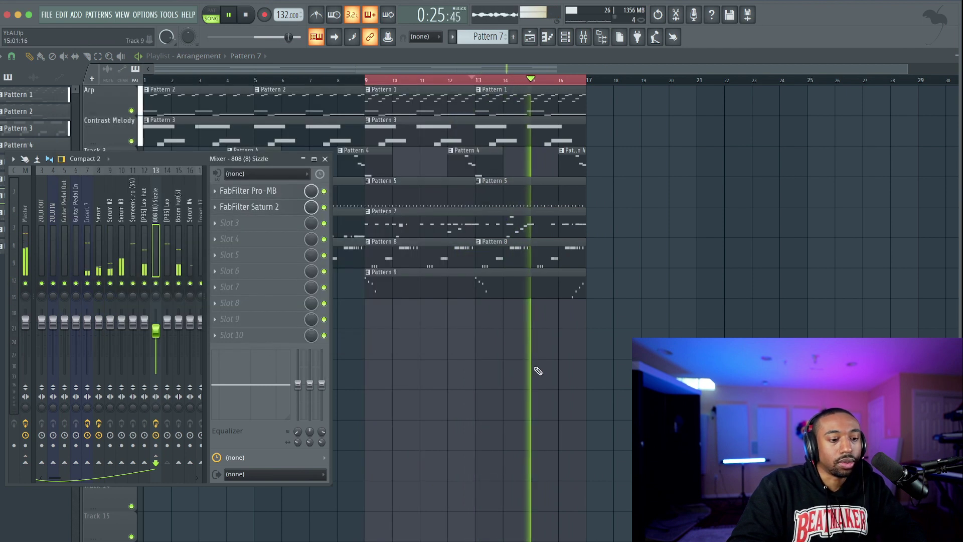
key("F9")
Move the Boom Hat(5) channel up three places in the channel rack, directly below [PBS] Lex hat
left_click(565, 37)
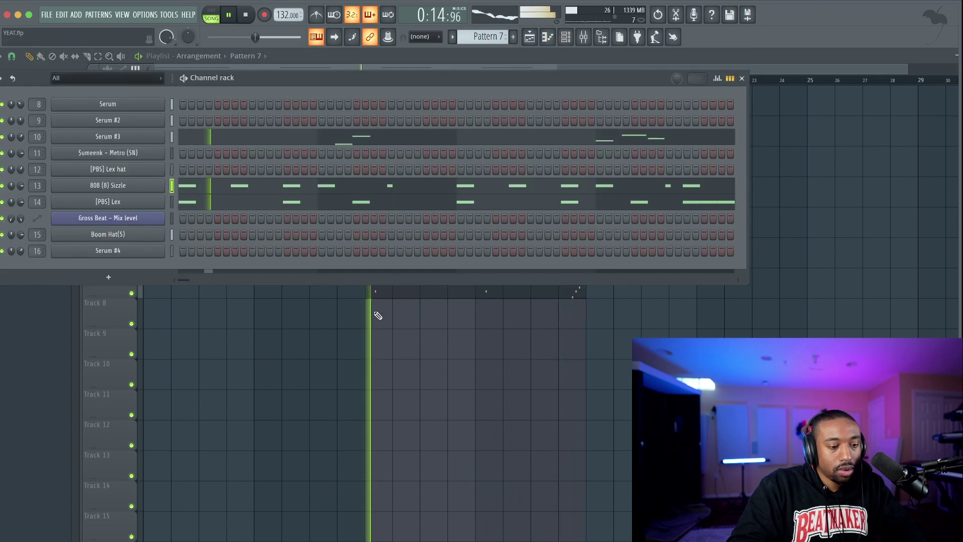
key("F6")
left_click(565, 36)
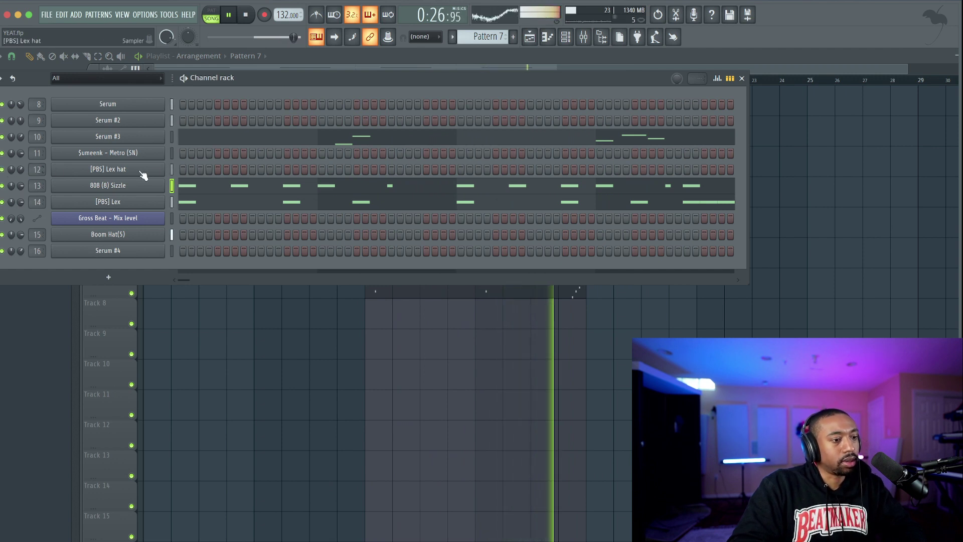
left_click(173, 234)
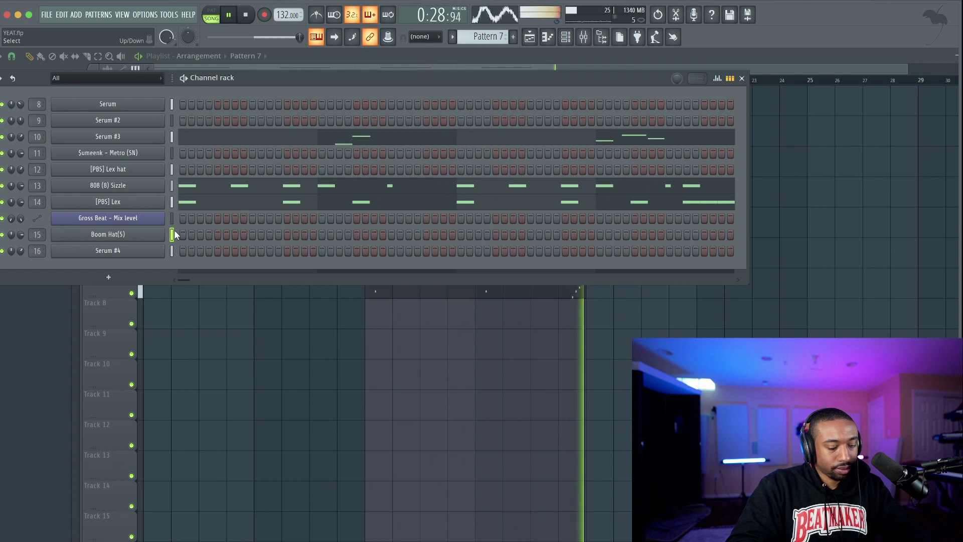
key("alt+Up")
key("alt+Up")
key("alt+Up")
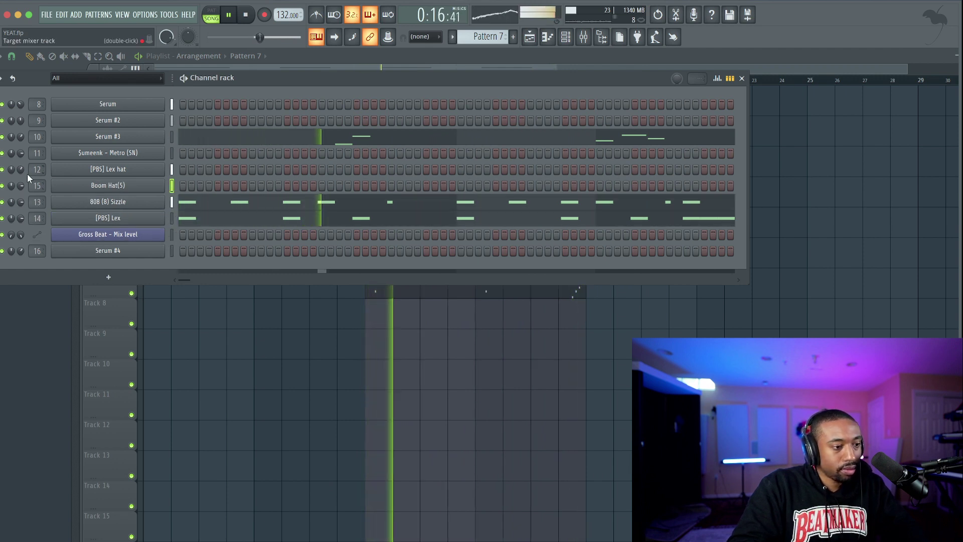
Lower the volume of the [PBS] Lex hat channel, close the channel rack and clear the playlist's time selection
left_click_drag(20, 170, 20, 198)
key("F6")
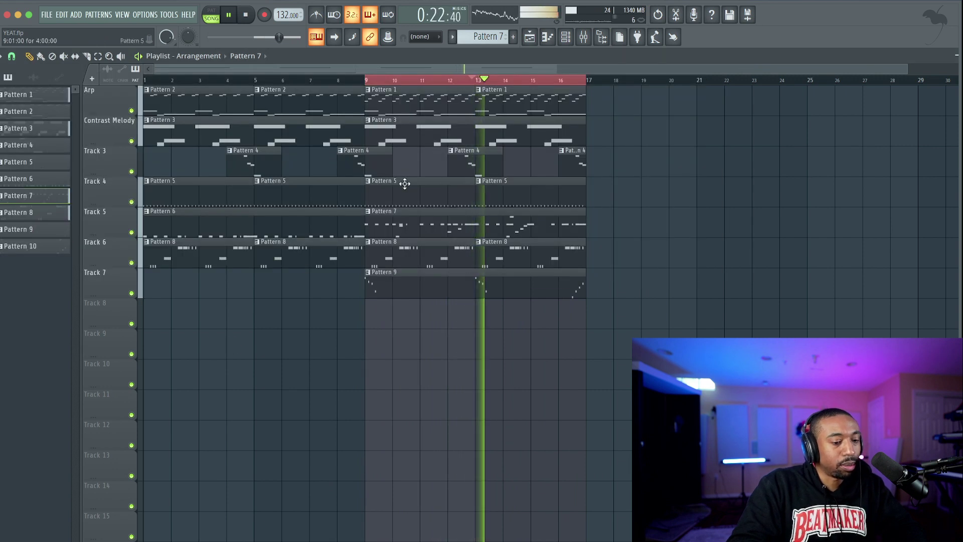
key("space")
left_click(287, 80, "ctrl")
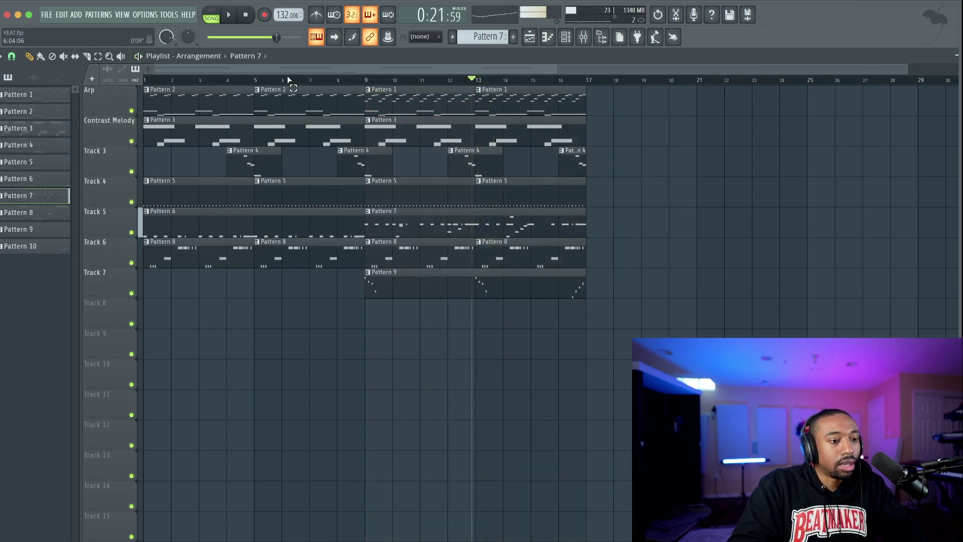
left_click(584, 40)
left_click(26, 206)
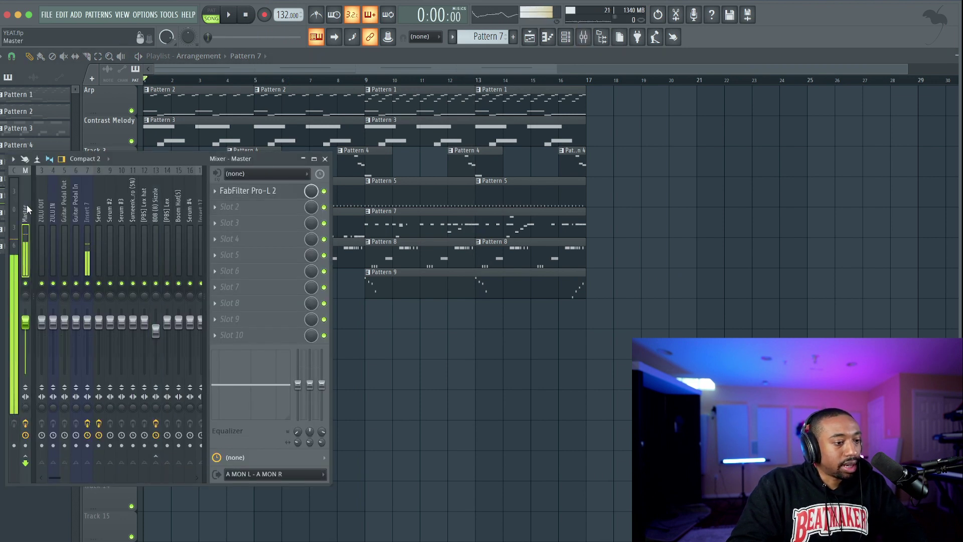
left_click(267, 213)
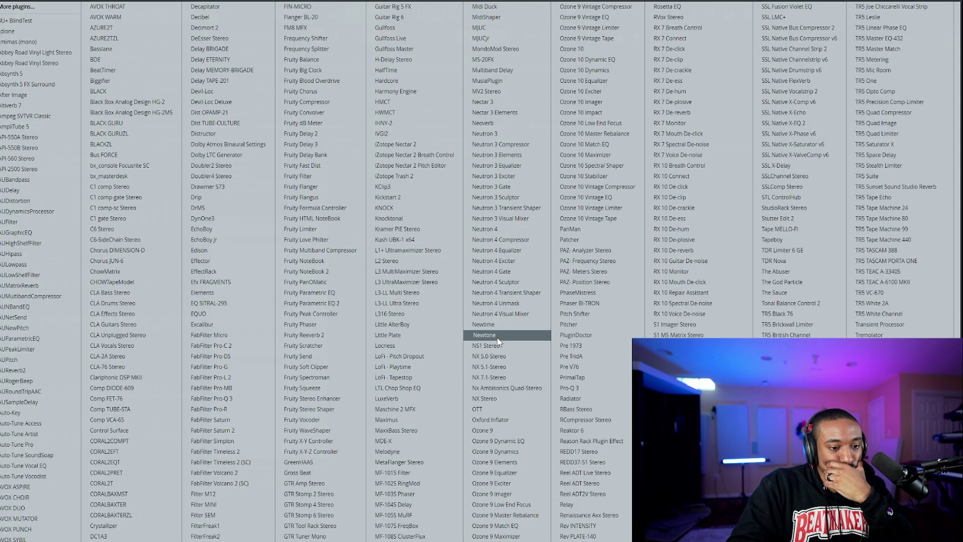
key("Escape")
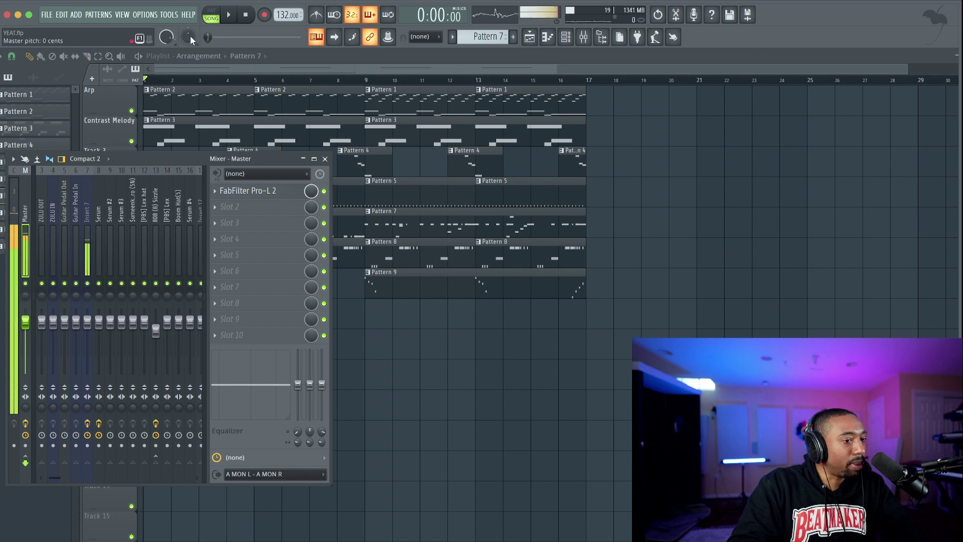
Audition the arrangement with the master pitch lowered to -100 and -600 cents, and close the mixer
key("space")
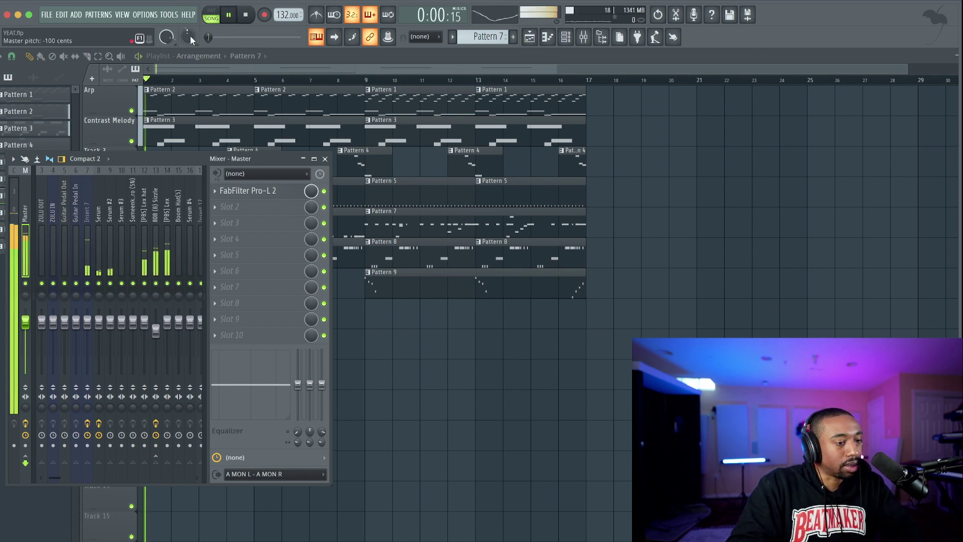
key("space")
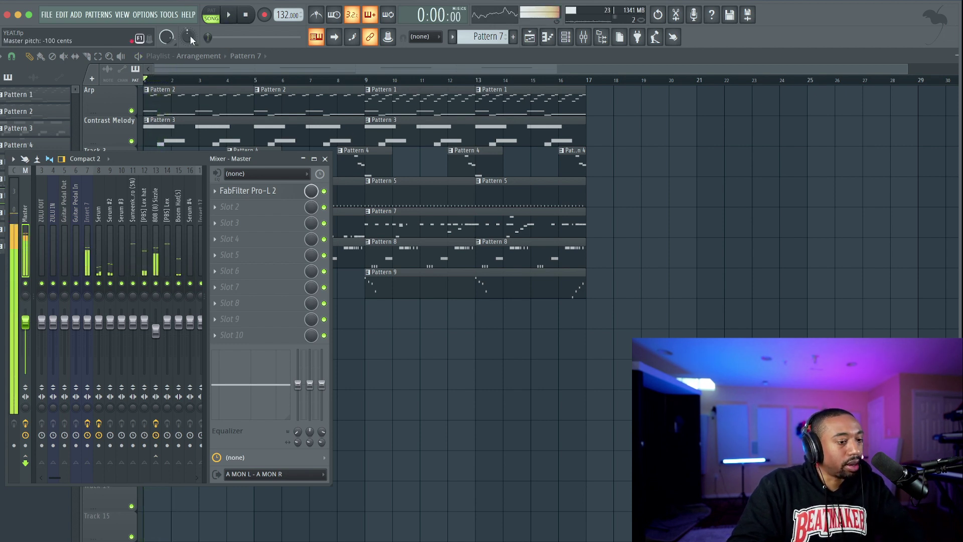
key("space")
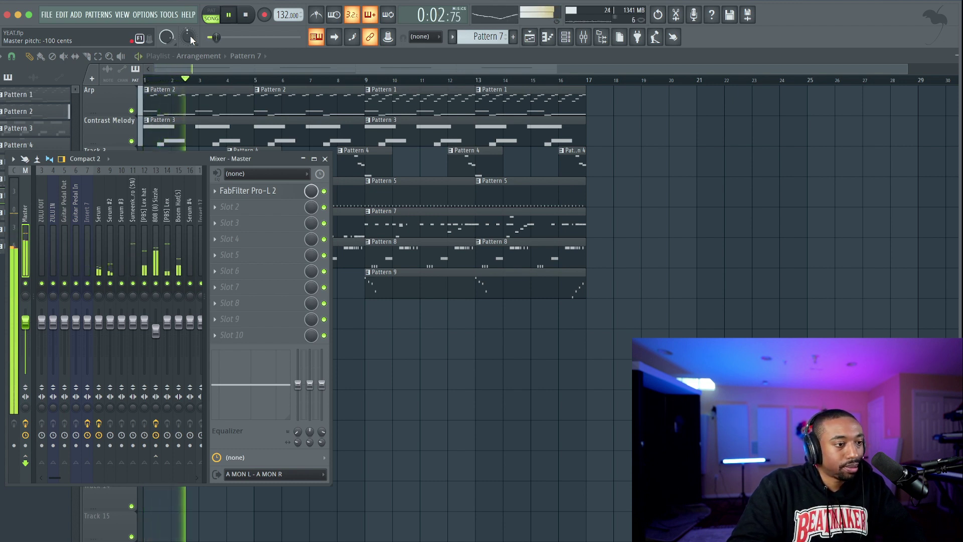
left_click_drag(189, 35, 188, 41)
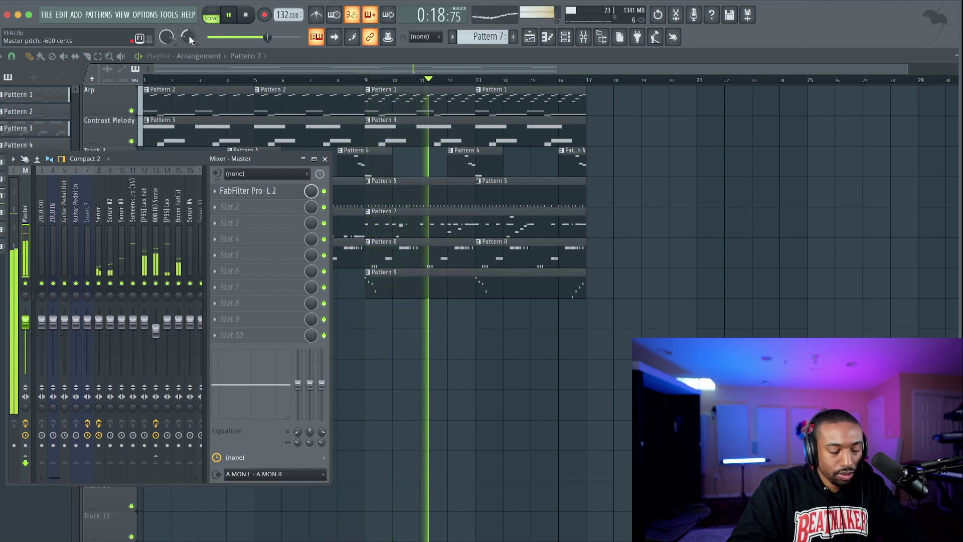
left_click(325, 159)
key("space")
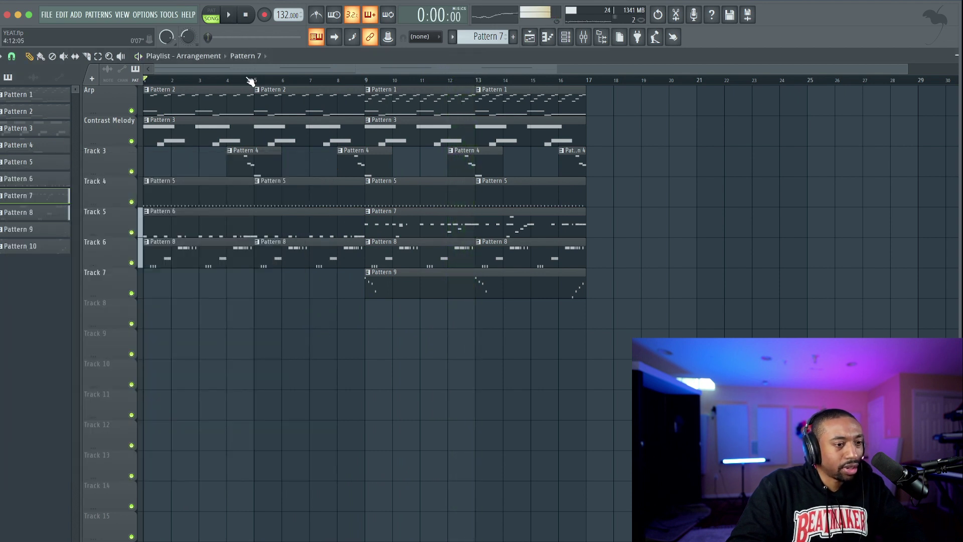
Reset the master pitch and solo the Arp track in the playlist
right_click(186, 38)
right_click(186, 38)
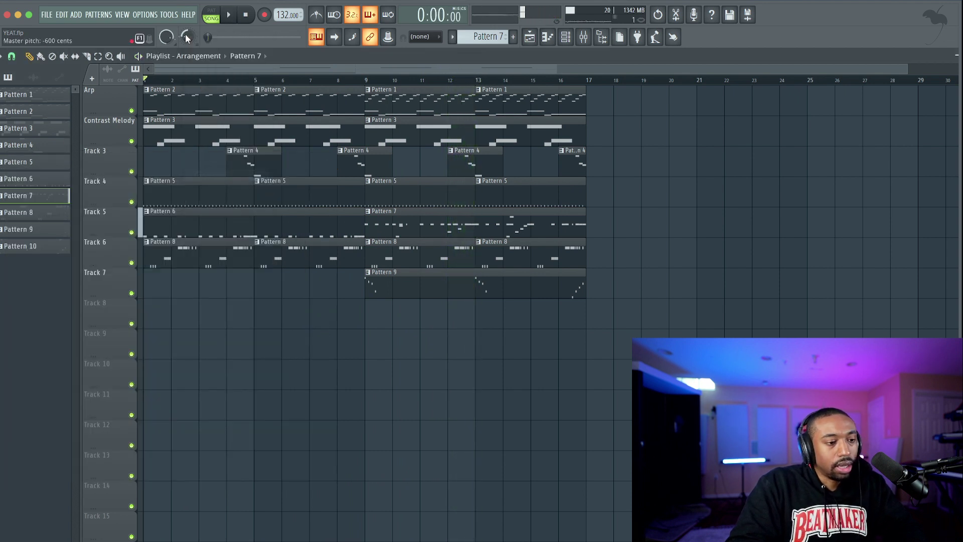
right_click(187, 38)
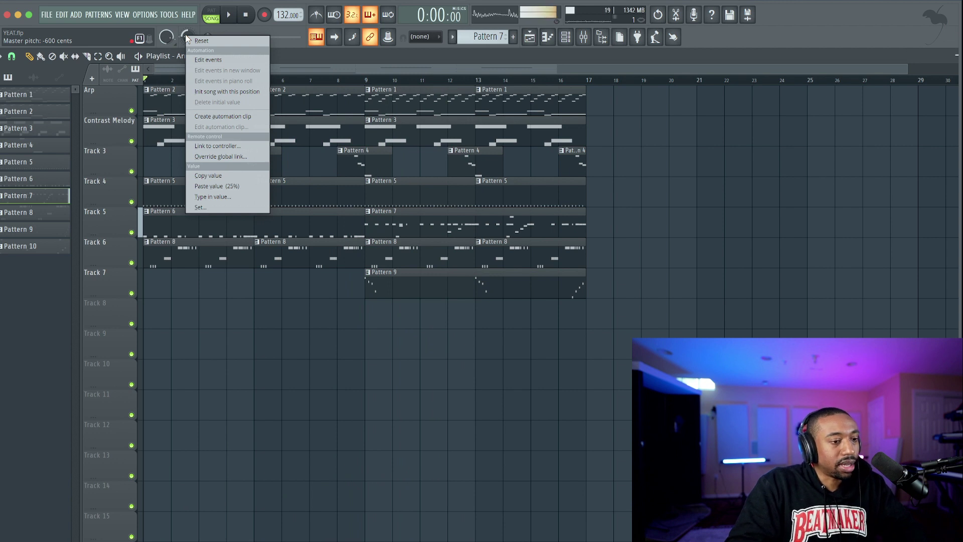
left_click(211, 333)
right_click(186, 38)
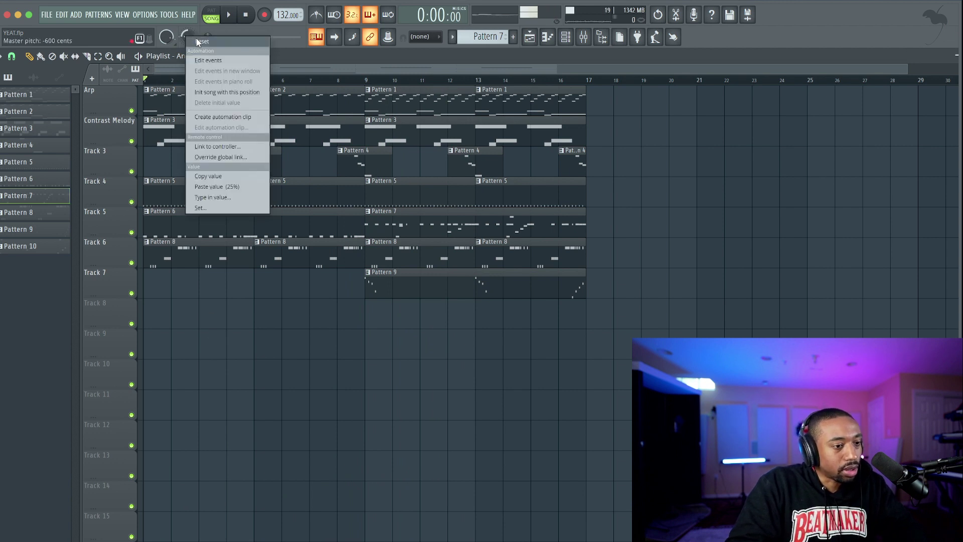
right_click(131, 110)
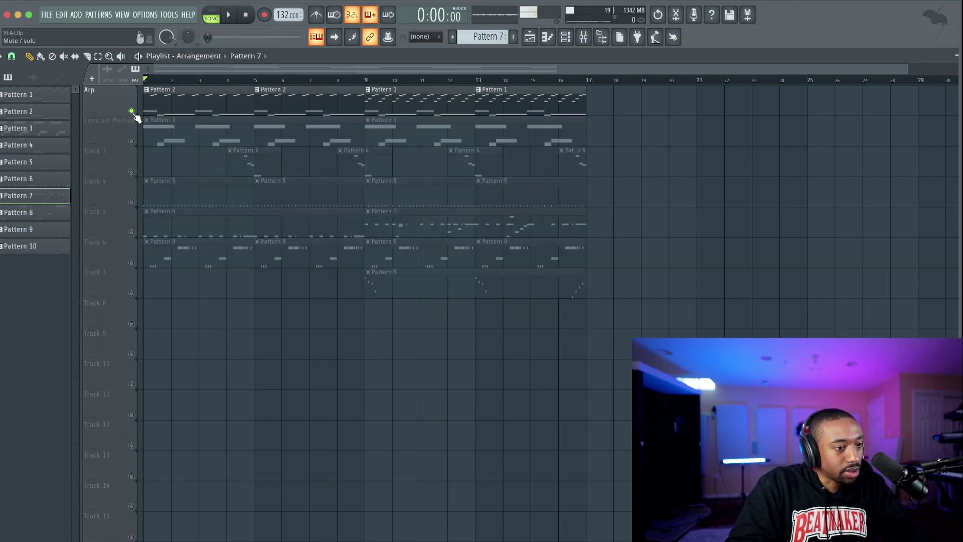
Play the soloed Arp at a master pitch of -600 cents, and replay it with the pitch reset
mouse_move(192, 36)
left_mouse_down()
mouse_move(192, 70)
mouse_move(192, 36)
left_mouse_up()
key("space")
right_click(192, 36)
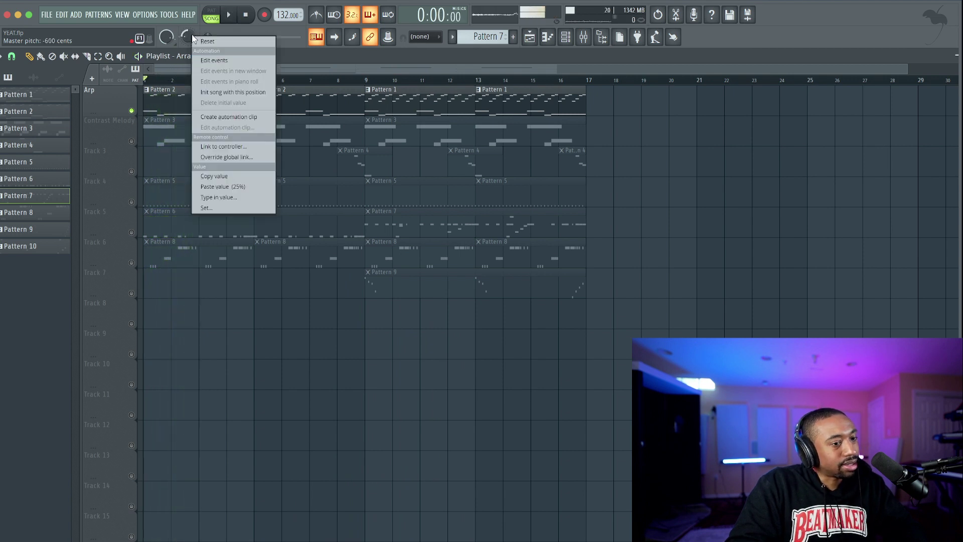
left_click(200, 40)
key("space")
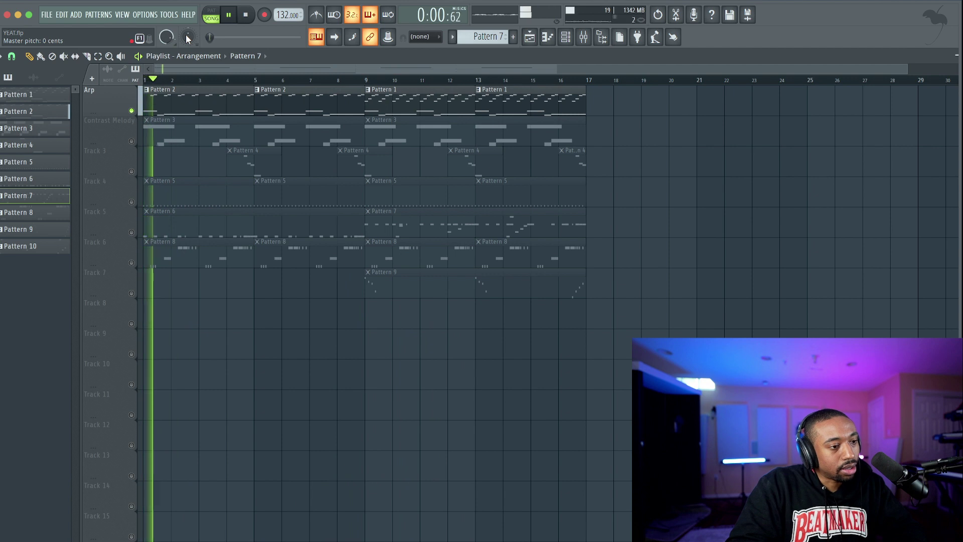
Lower the master pitch to -600 cents while the soloed Arp plays, reset it and stop playback
left_click_drag(186, 36, 186, 55)
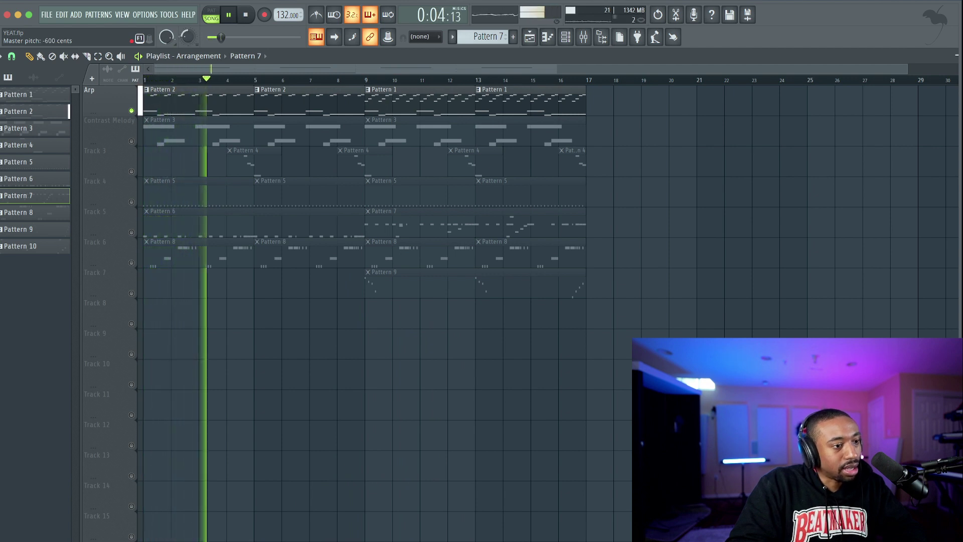
right_click(189, 37)
left_click(199, 40)
key("space")
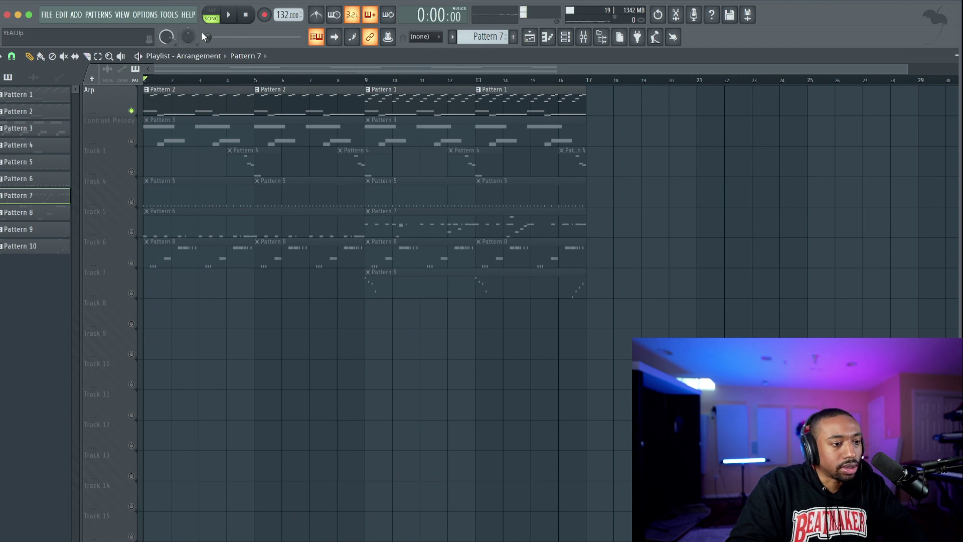
Audition the soloed Arp at a master pitch of -1200 cents, reset the pitch and unsolo the track
left_click_drag(189, 38, 190, 91)
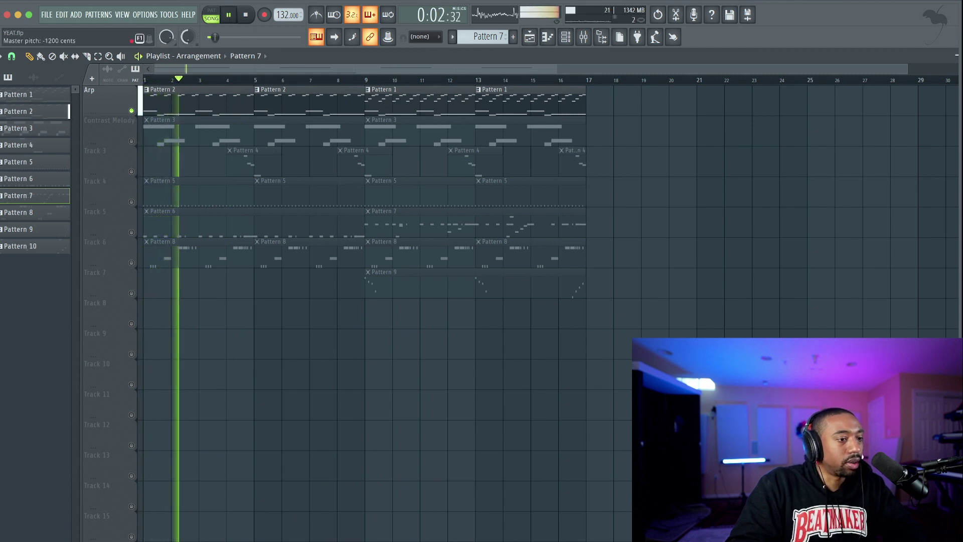
right_click(191, 36)
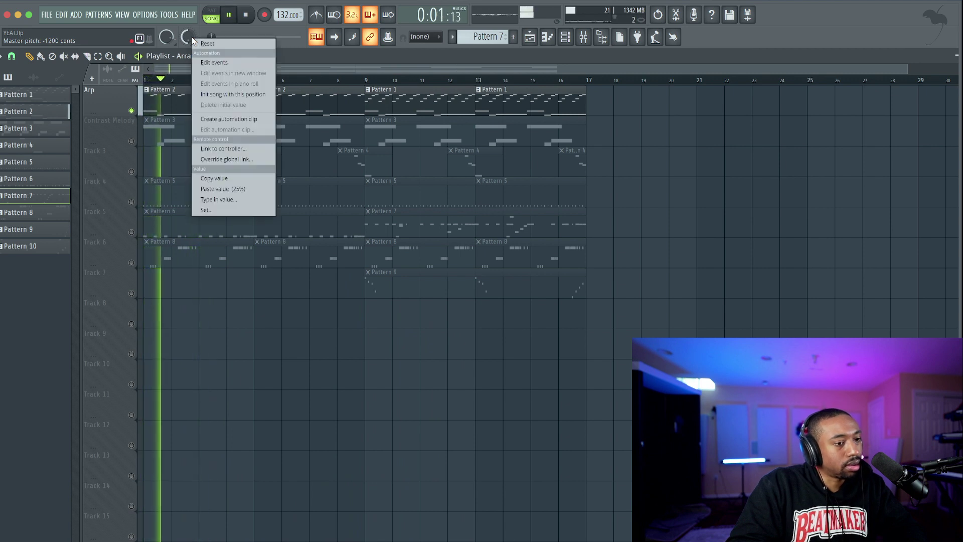
left_click(206, 43)
key("space")
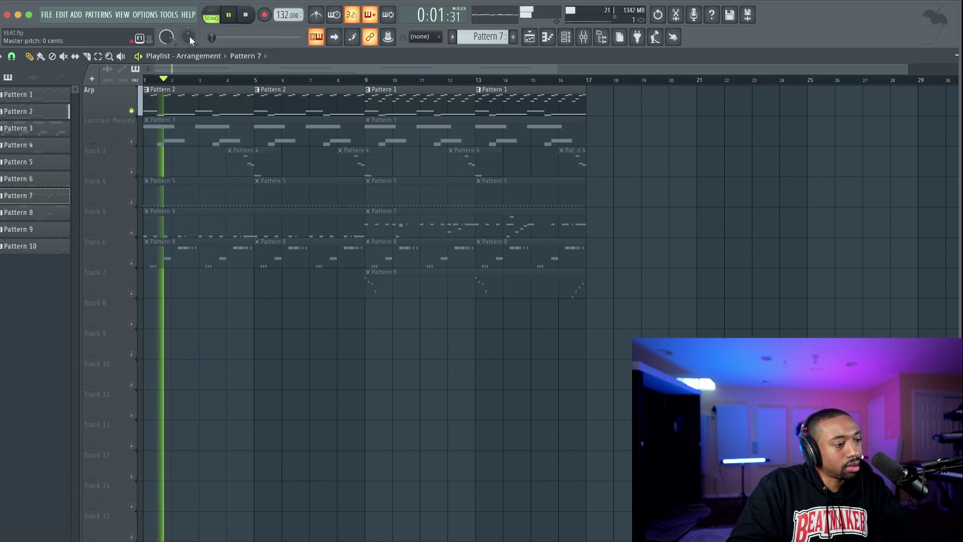
key("space")
right_click(132, 111)
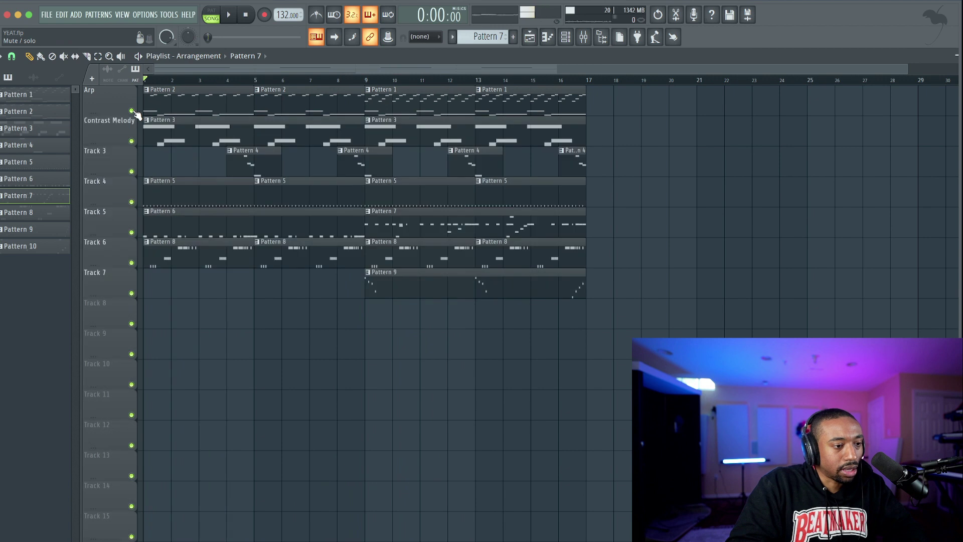
Lower the master pitch slightly and play the full arrangement from the start
right_click(188, 31)
key("space")
key("space")
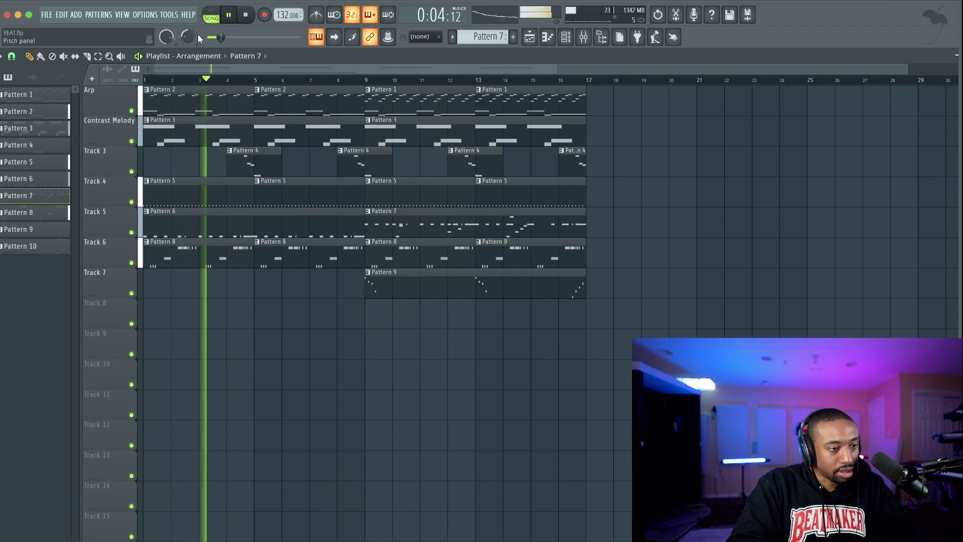
left_click(566, 37)
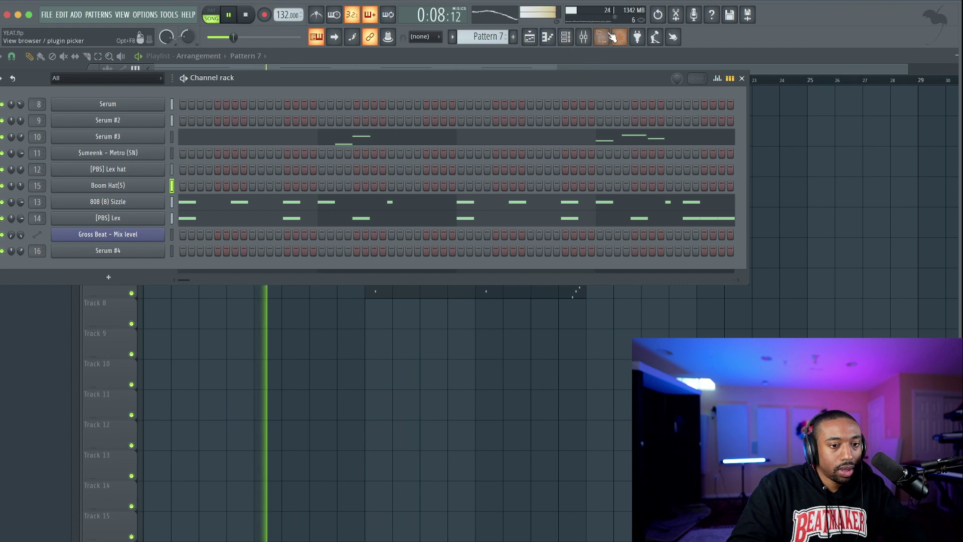
left_click(602, 38)
scroll(146, 239, "up", 3)
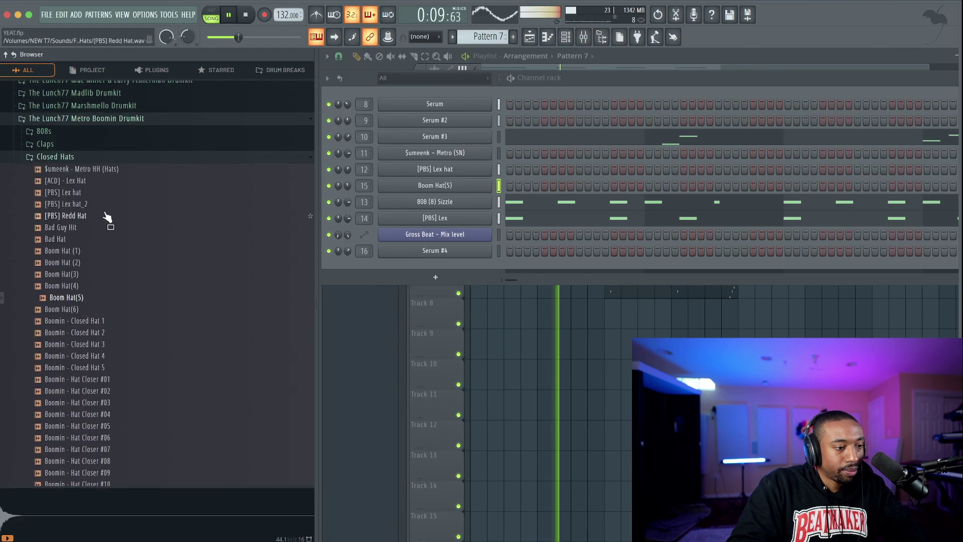
left_click(90, 143)
left_click(94, 169)
left_click(98, 159)
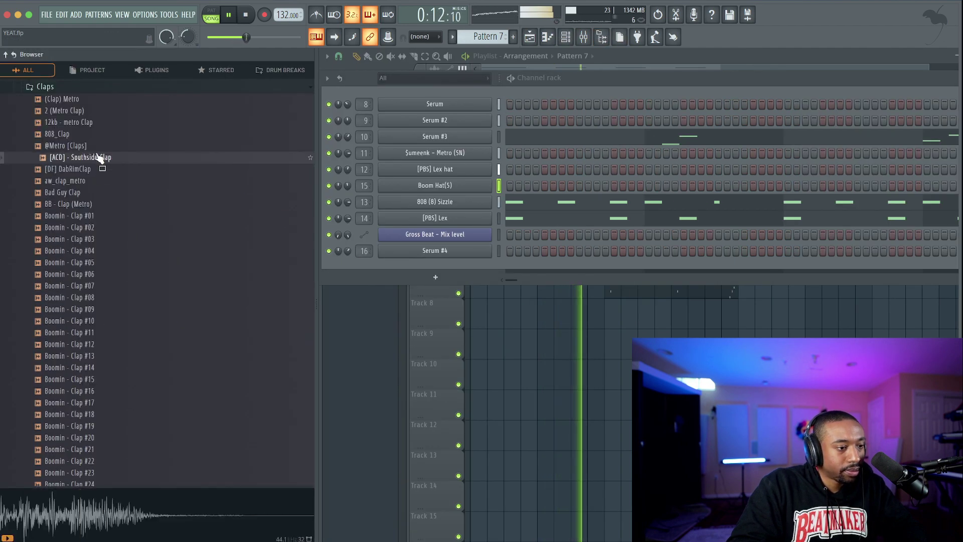
left_click(98, 147)
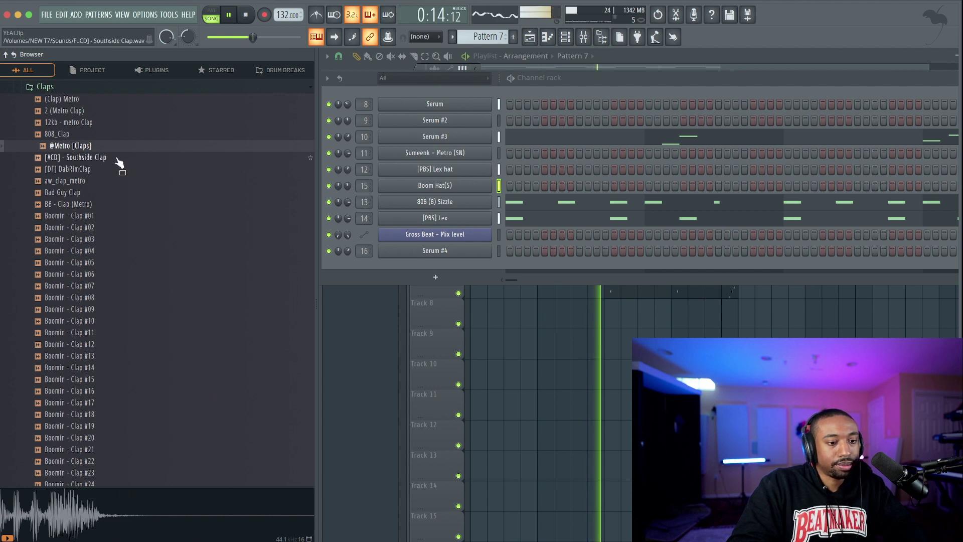
Replace the $umeenk - Metro (SN) channel's sample with [ACD] - Southside Clap, and close the channel rack and browser
left_click(95, 157)
left_click_drag(119, 162, 394, 153)
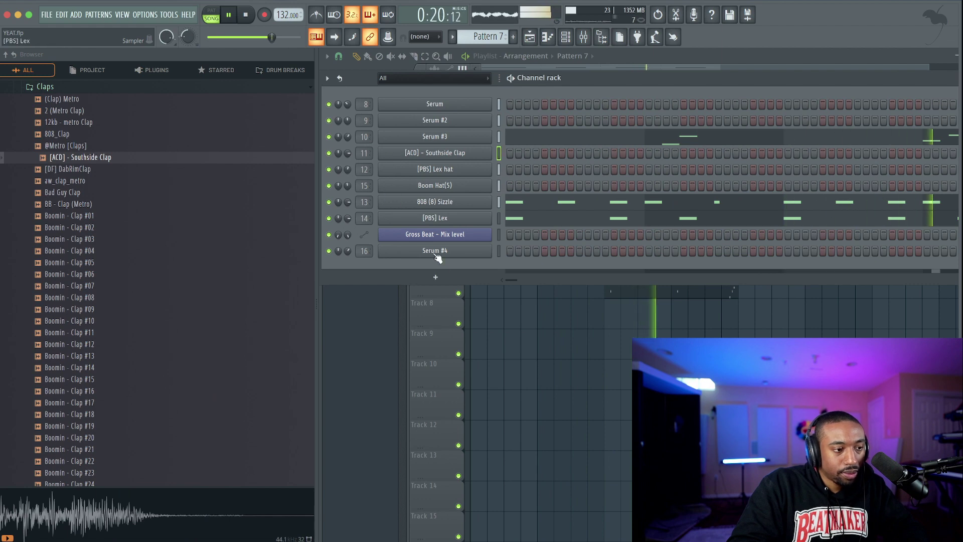
key("F6")
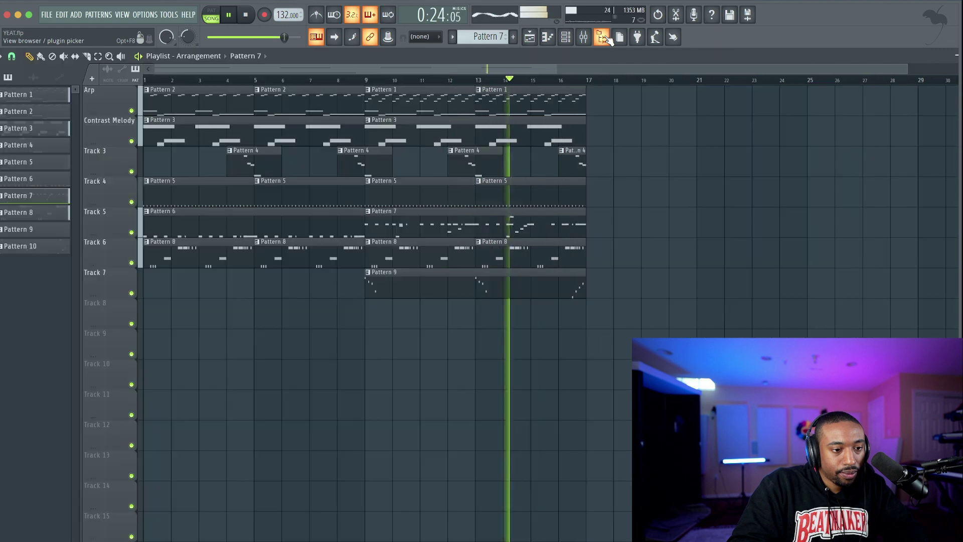
left_click(602, 37)
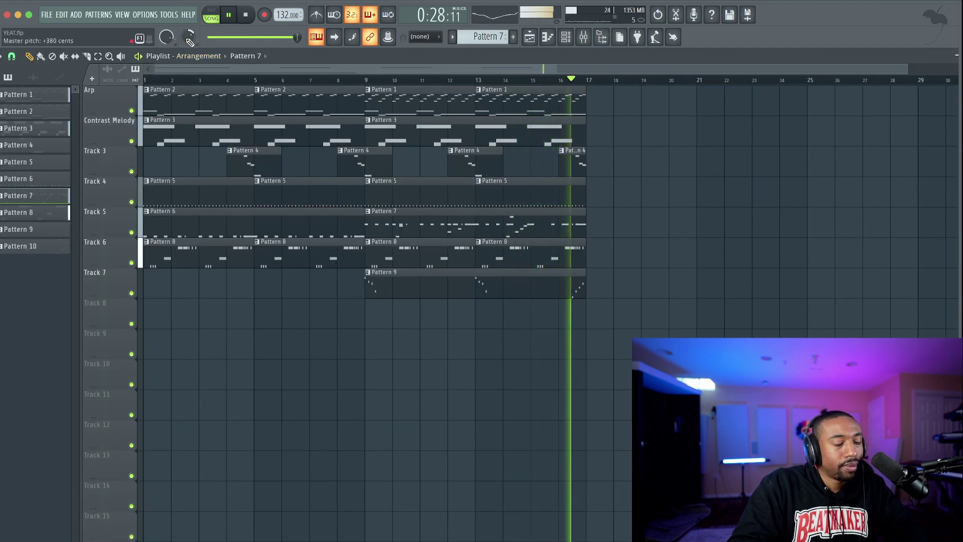
Try the master pitch at +380 cents during playback and bring it back down
mouse_move(188, 38)
left_mouse_down()
mouse_move(188, 20)
mouse_move(190, 101)
mouse_move(187, 33)
left_mouse_up()
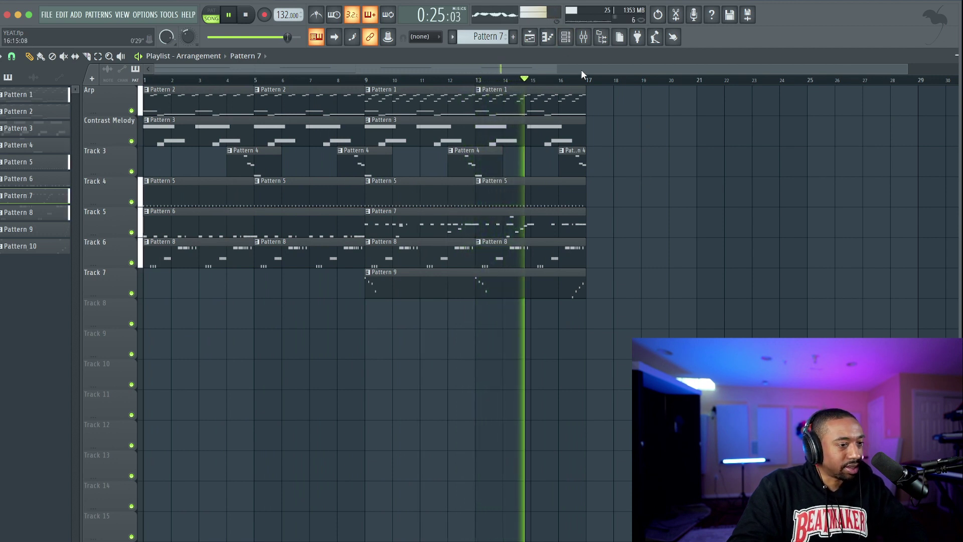
left_click(584, 44)
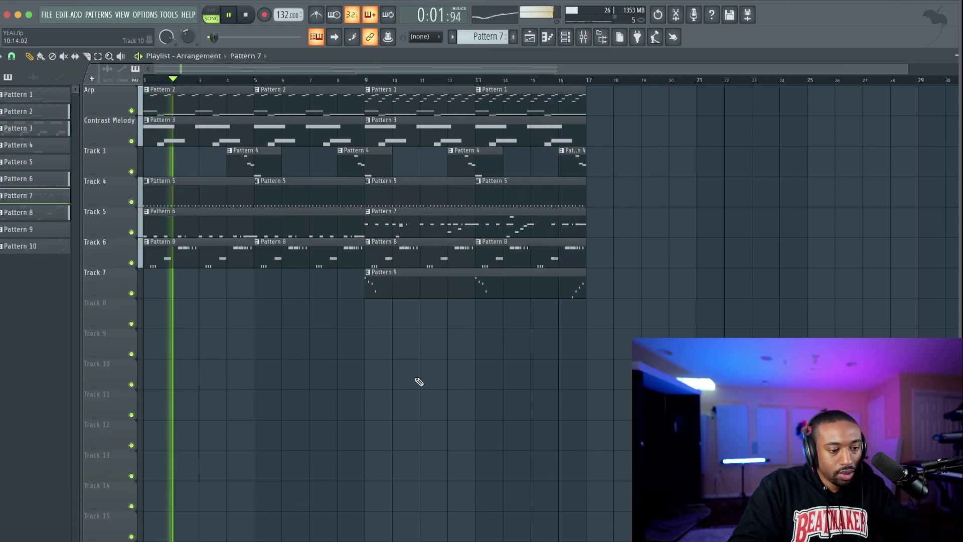
key("F9")
Delete the Pattern 6 clip from Track 5, undo the deletion and stop playback
right_click(240, 218)
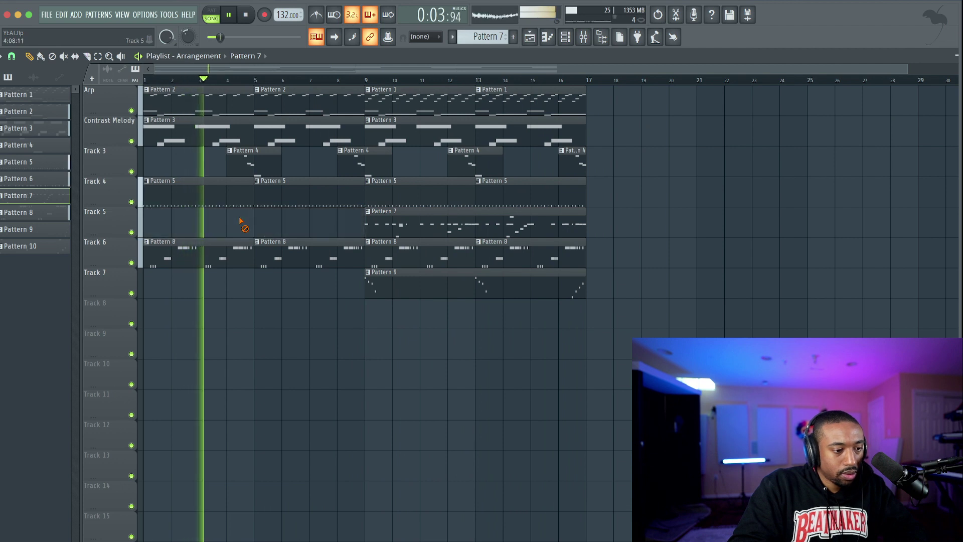
key("super+z")
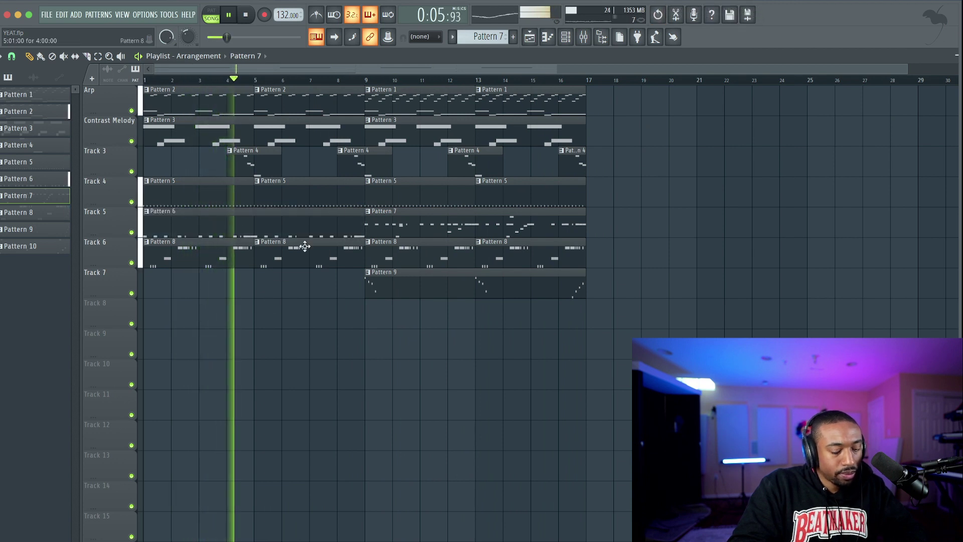
key("space")
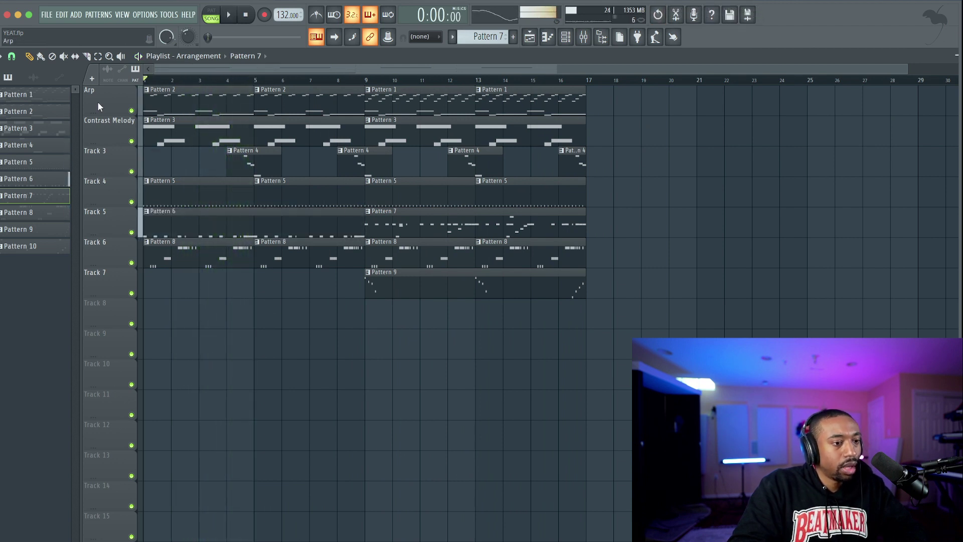
Select Patterns 1 to 10 and colour them with a gradient from pink to light blue
left_click(53, 93)
left_click(48, 245, "shift")
right_click(47, 244)
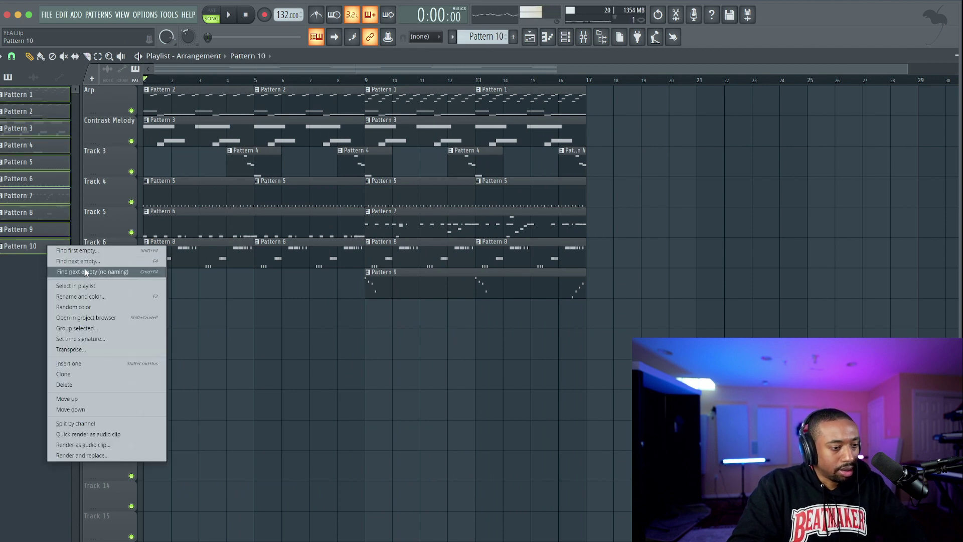
left_click(87, 297)
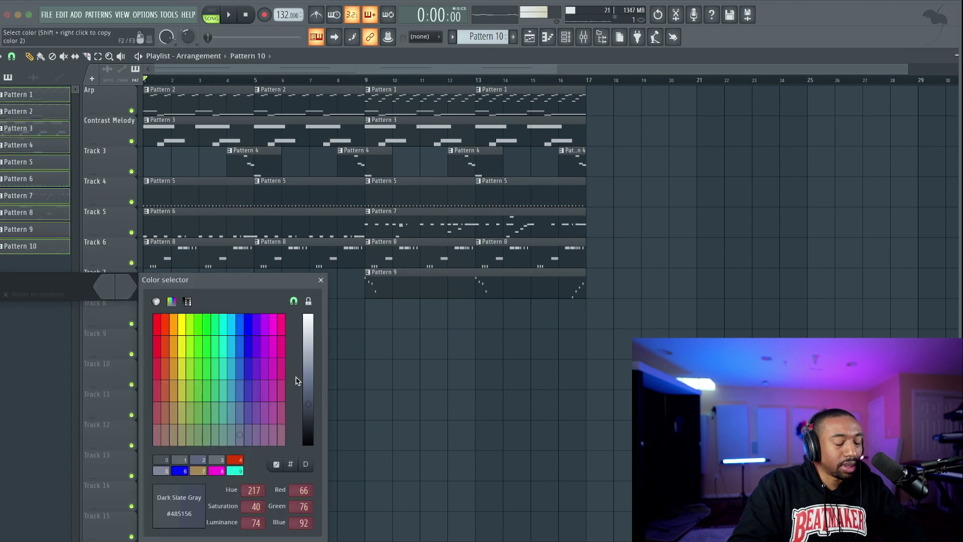
left_click(156, 301)
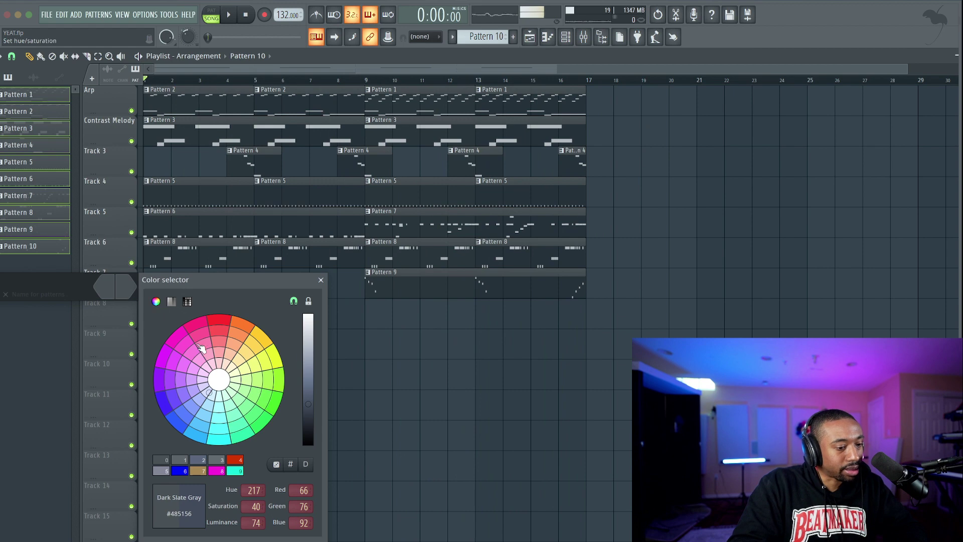
key("Return")
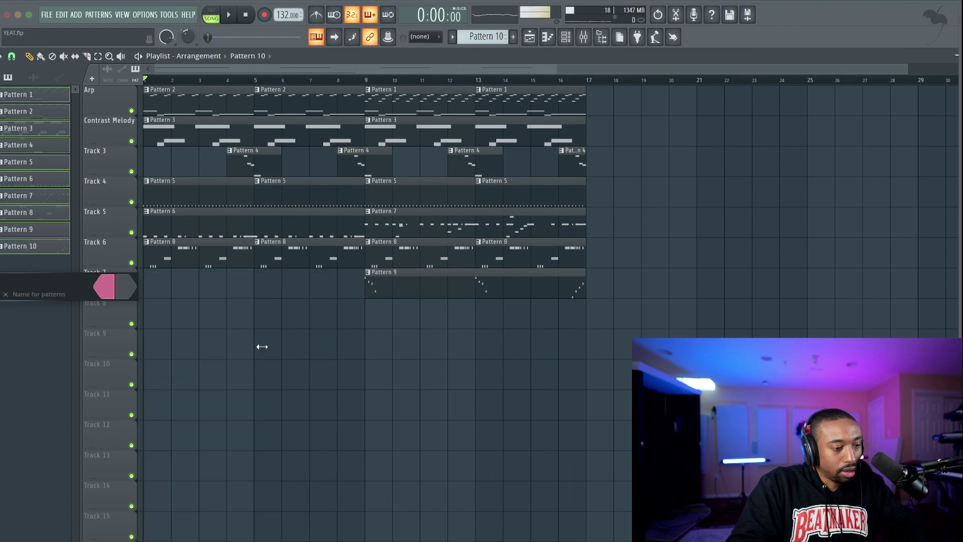
left_click(131, 292)
key("Return")
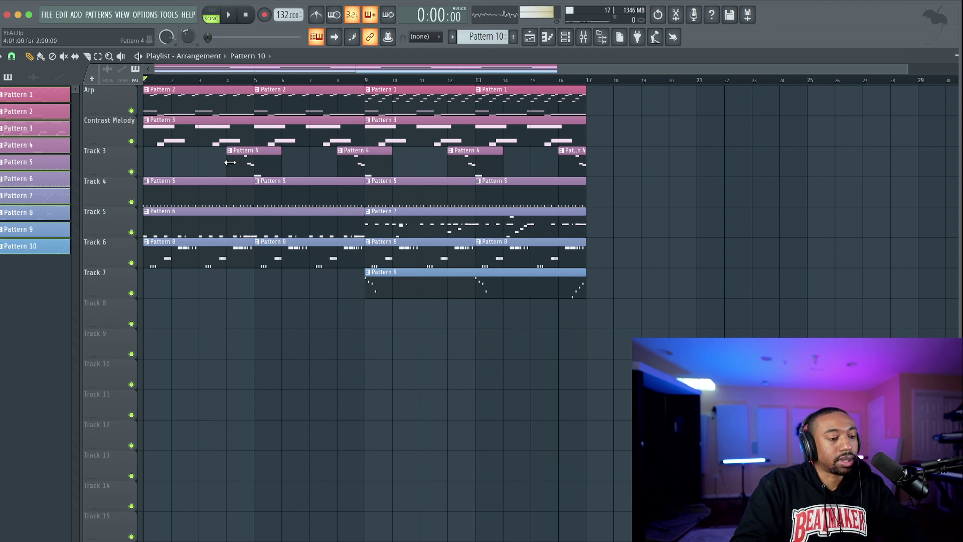
Recolour Patterns 1 to 10 with a gradient from Medium Slate Blue (#6F5CDE) to magenta pink
right_click(51, 244)
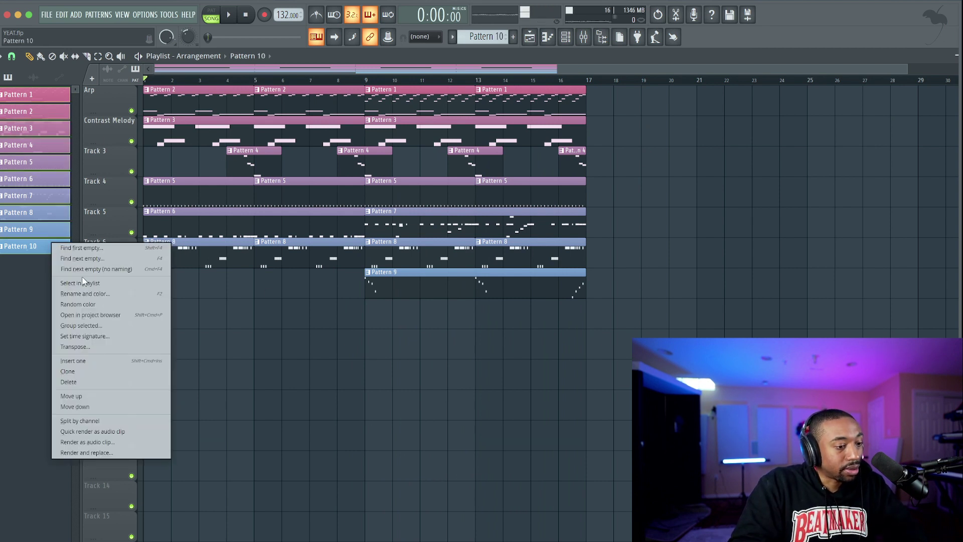
left_click(87, 293)
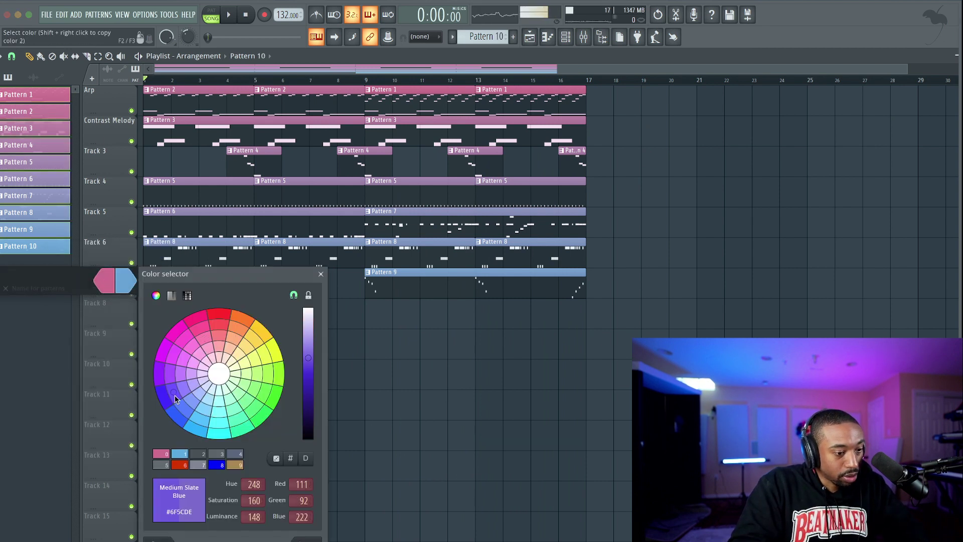
key("Return")
left_click(133, 293)
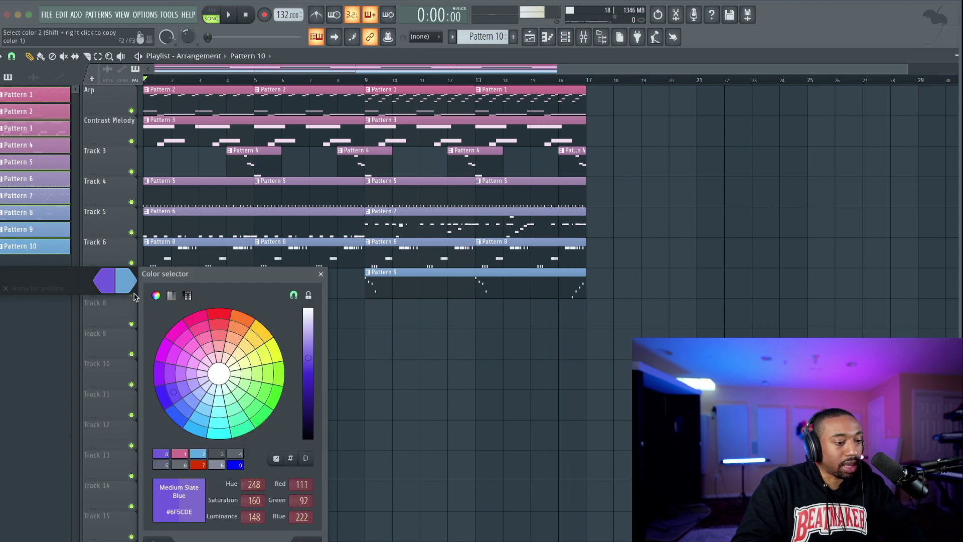
left_click(180, 351)
key("Return")
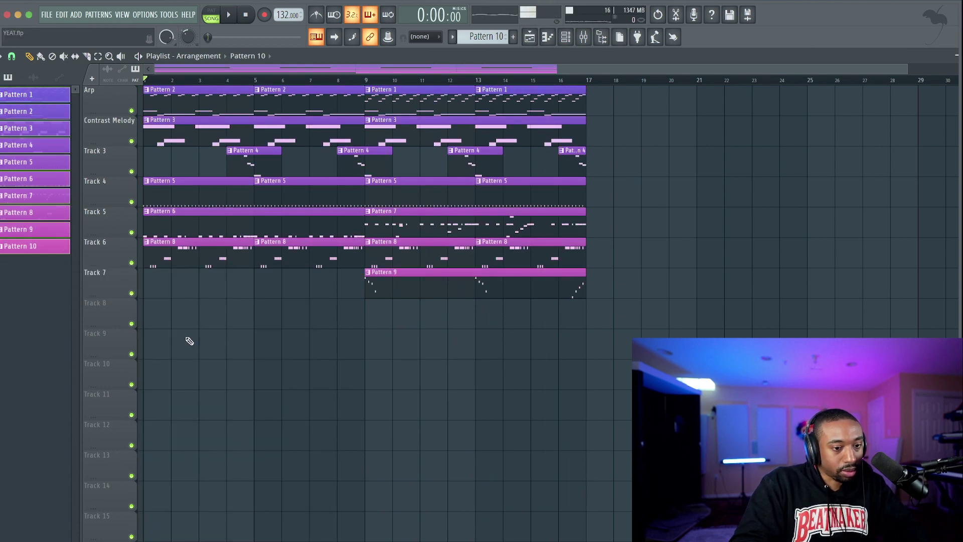
Check the mixer while the song plays, and duplicate all playlist clips of bars 1 to 16 starting at bar 17
key("space")
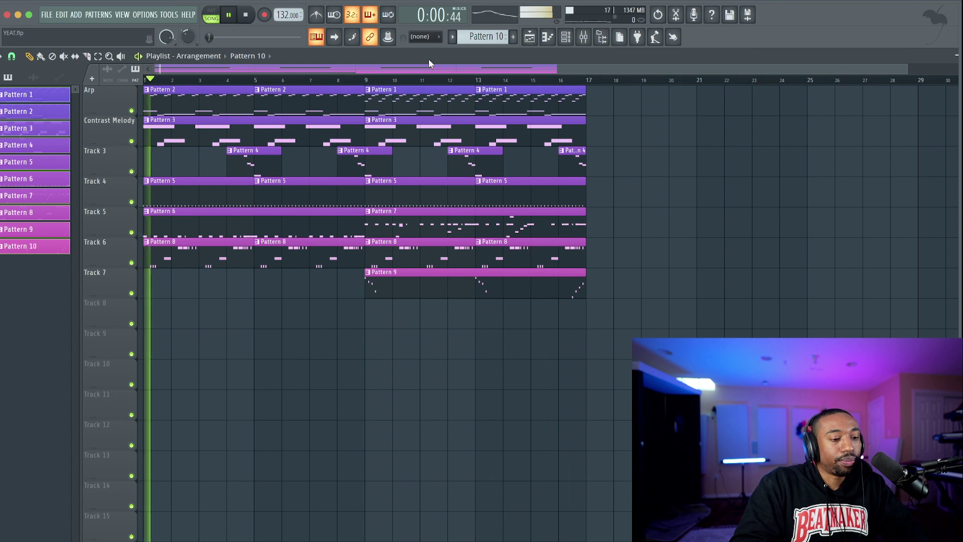
left_click(582, 37)
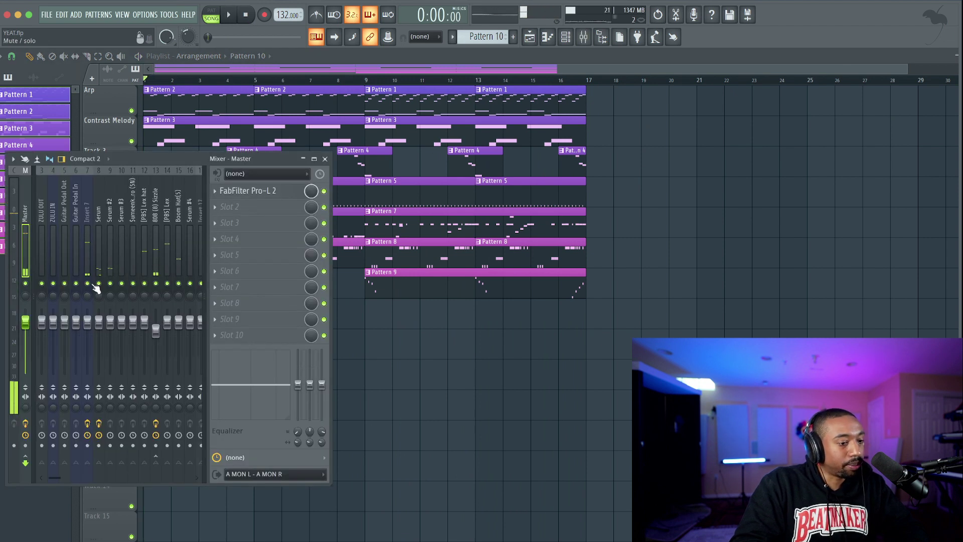
key("F9")
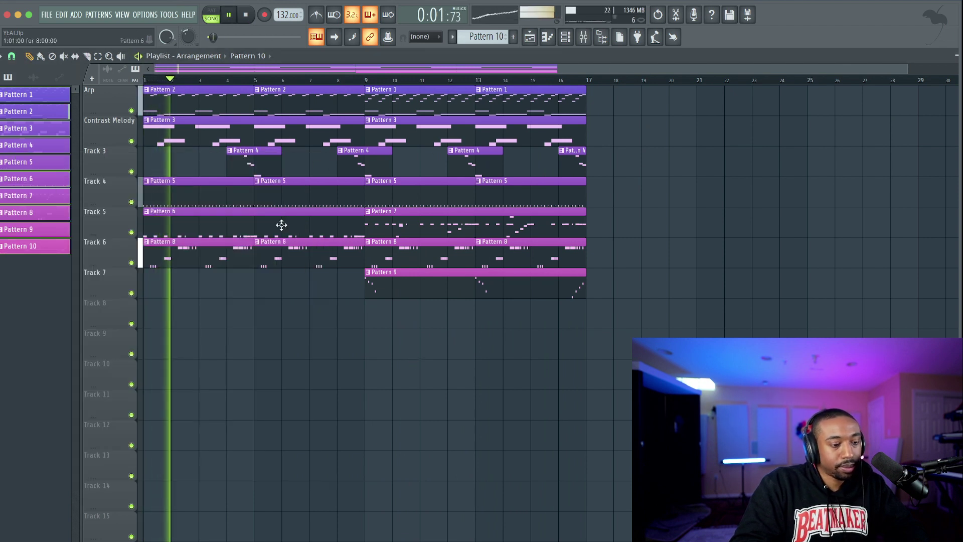
left_click_drag(634, 297, 224, 78)
key("ctrl+b")
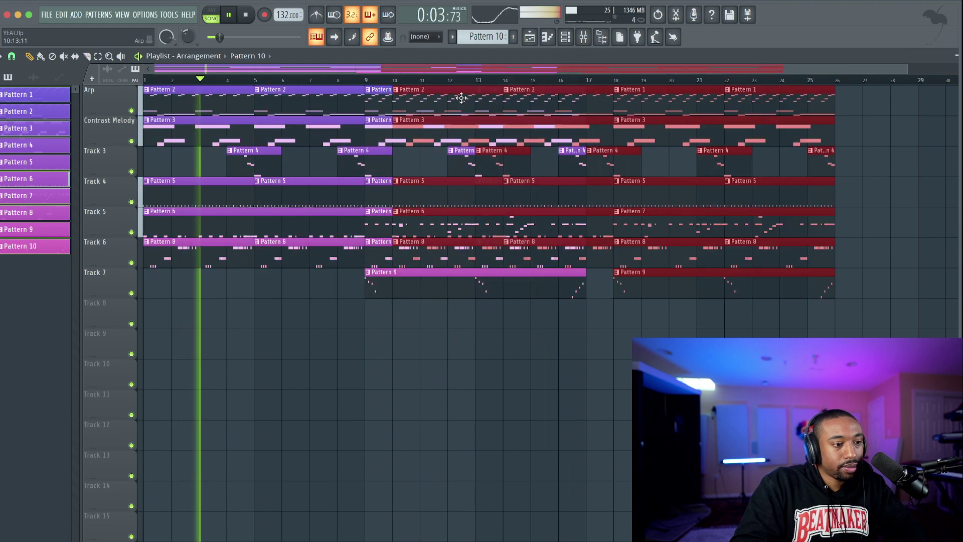
Delete the opening Pattern 6 clip from Track 5 and save the project
right_click(245, 227)
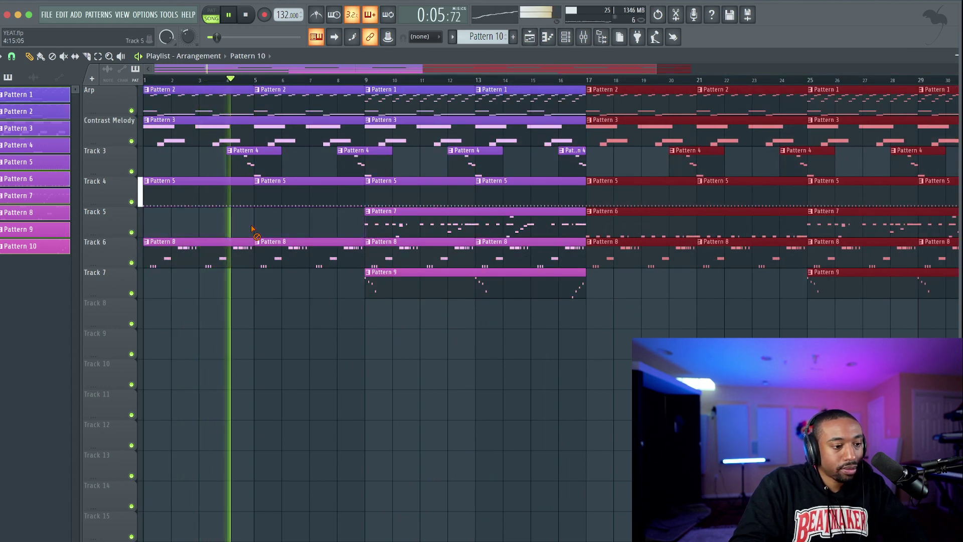
left_click(268, 312)
scroll(270, 313, "down", 2)
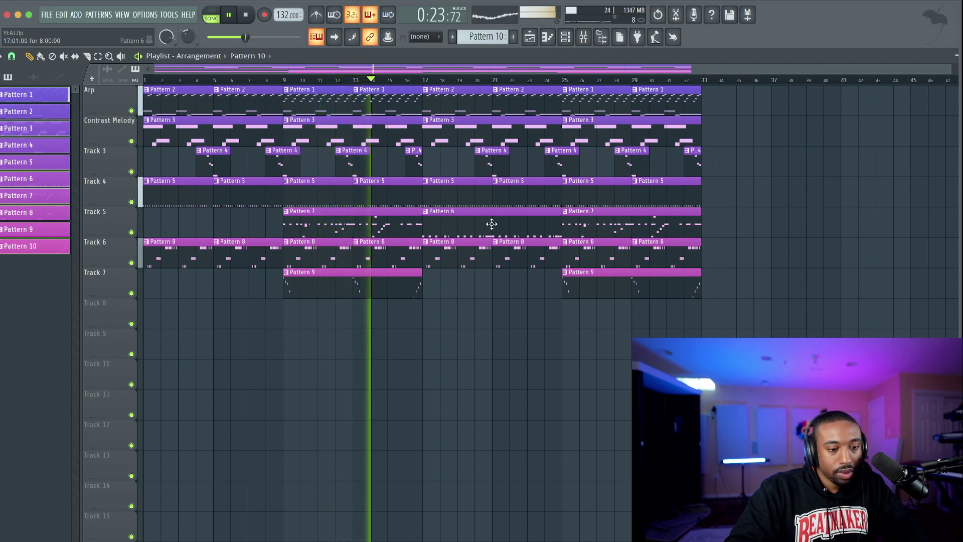
key("ctrl+s")
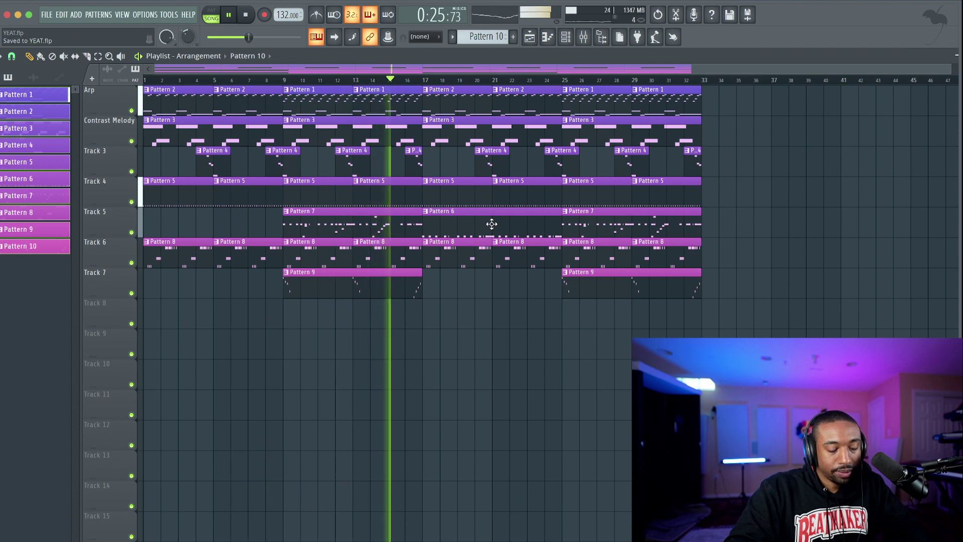
In Pattern 6's 808 (8) Sizzle piano roll, delete the second note of bars 1, 3, 5 and 7
double_click(499, 229)
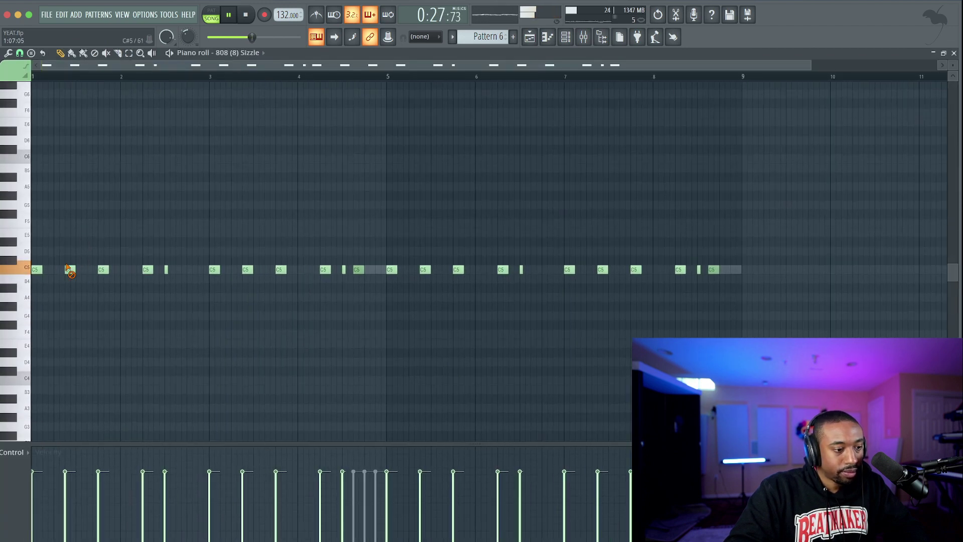
right_click(426, 270)
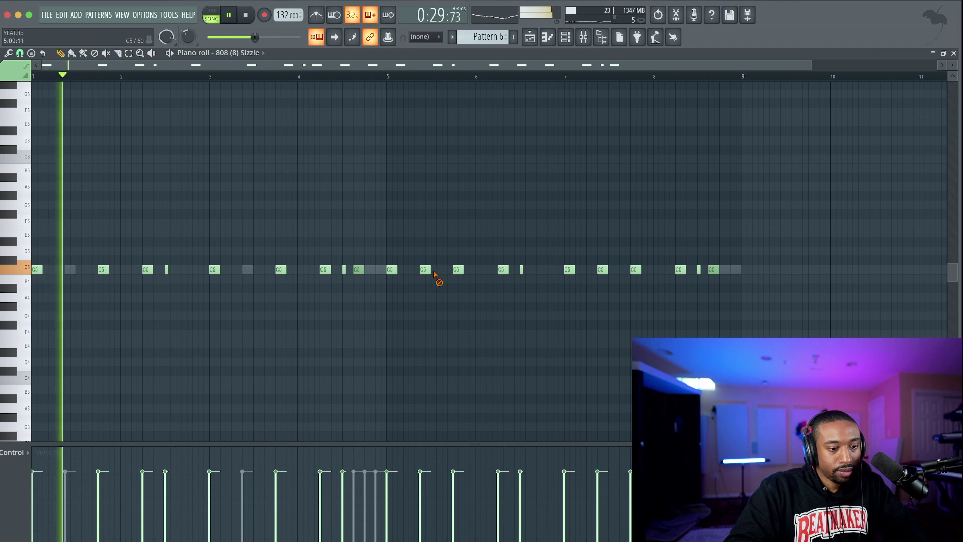
right_click(602, 270)
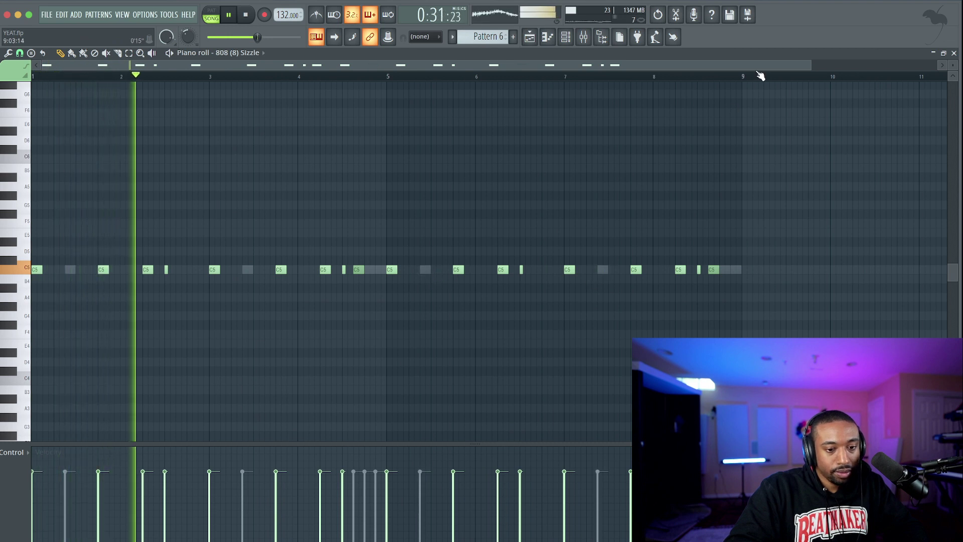
left_click(954, 54)
Delete the matching second notes of bars 1, 3, 5 and 7 from the [PBS] Lex channel in Pattern 6
left_click(566, 39)
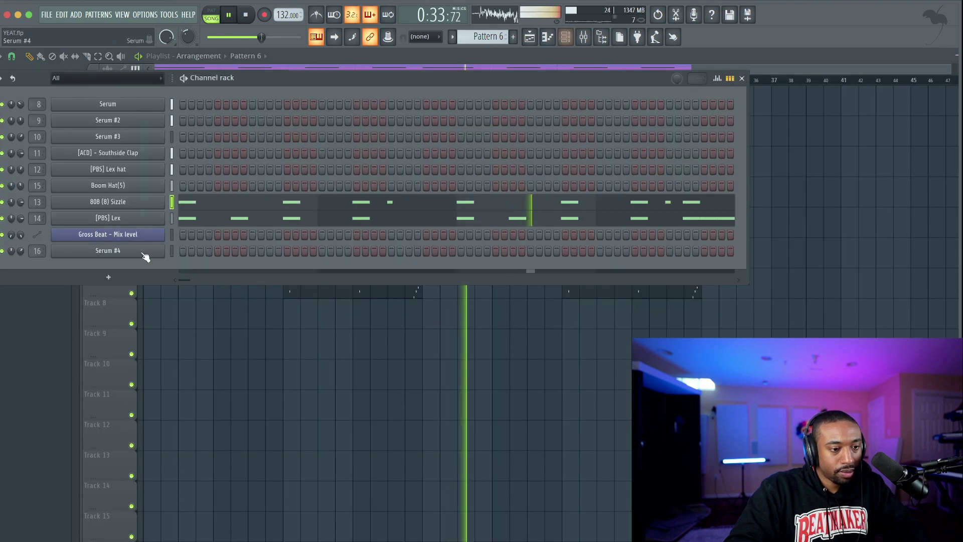
left_click(187, 221)
left_click(70, 270)
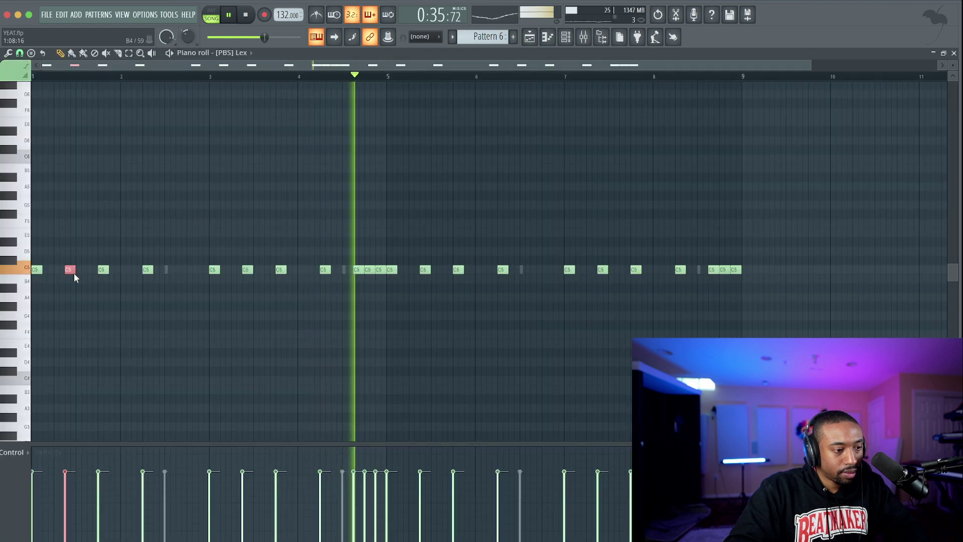
left_click(247, 270, "shift+super")
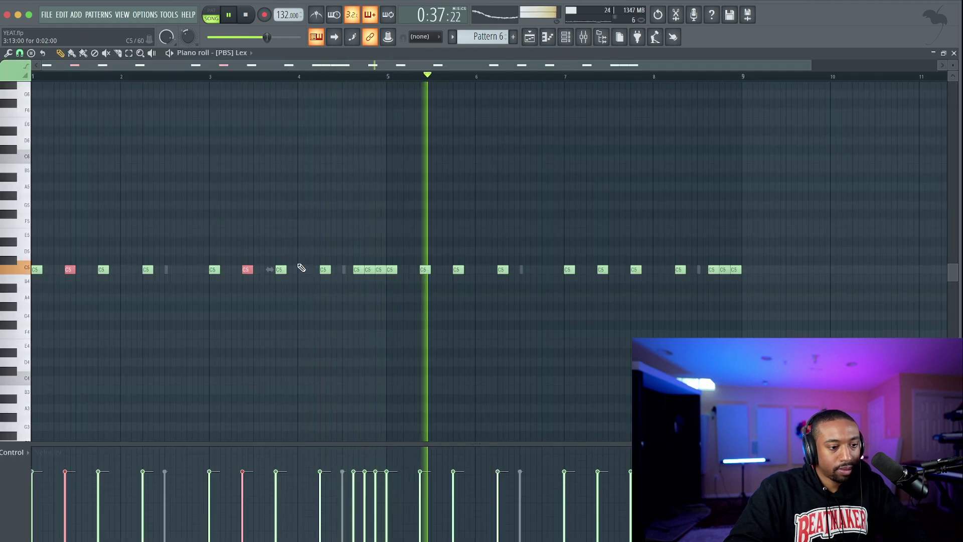
left_click(425, 270, "shift+super")
left_click(602, 271, "shift+super")
key("Delete")
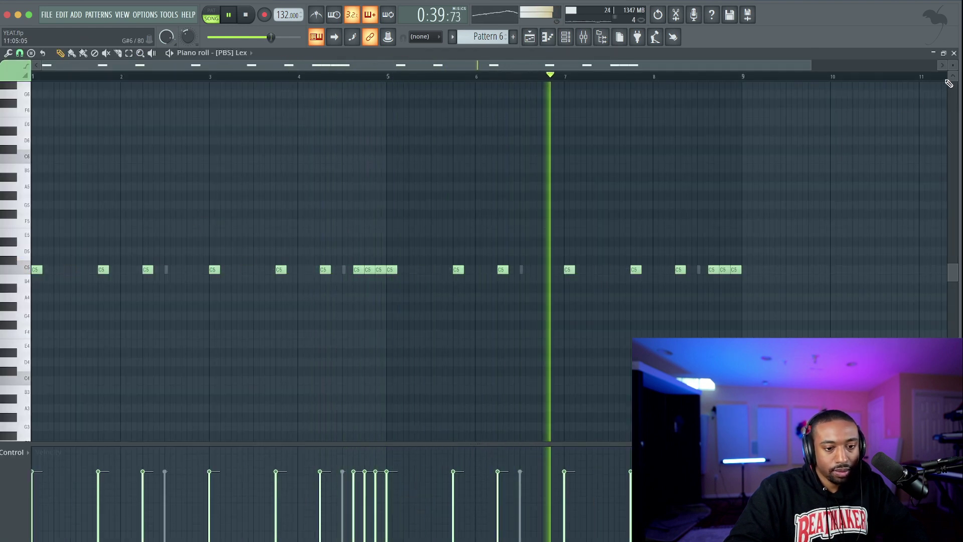
left_click(953, 53)
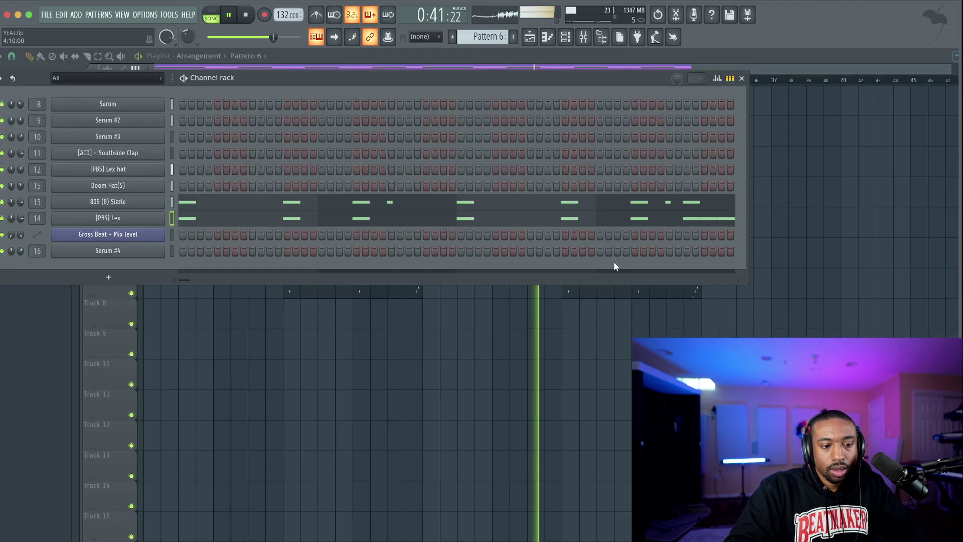
Review Pattern 6's remaining 808 (8) Sizzle notes, return to the playlist and save the project
left_click(416, 201)
scroll(321, 275, "down", 2)
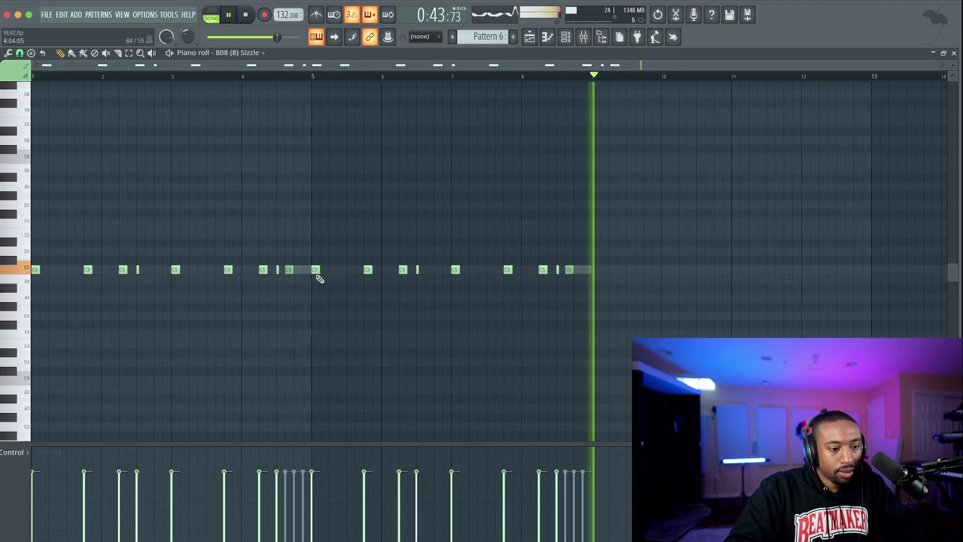
scroll(363, 275, "down", 1)
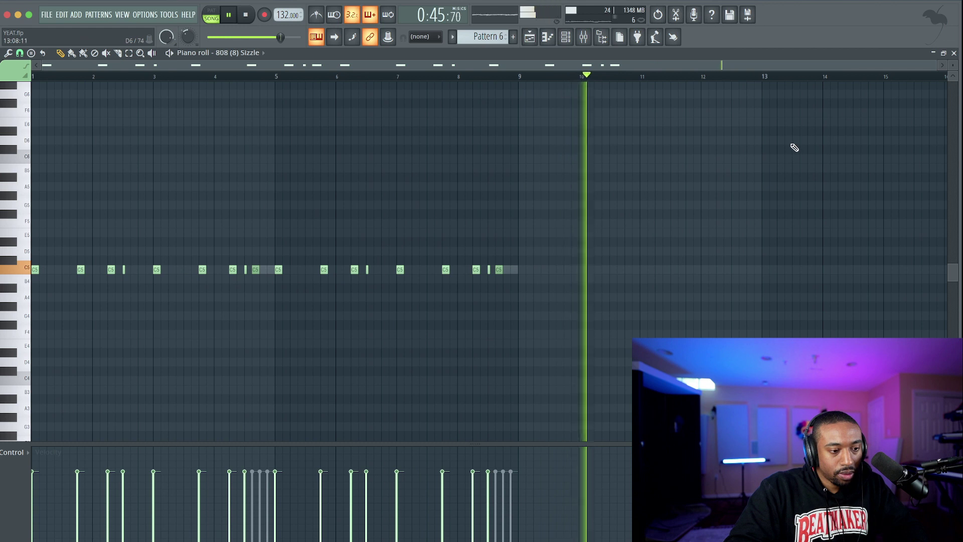
left_click(954, 54)
key("F6")
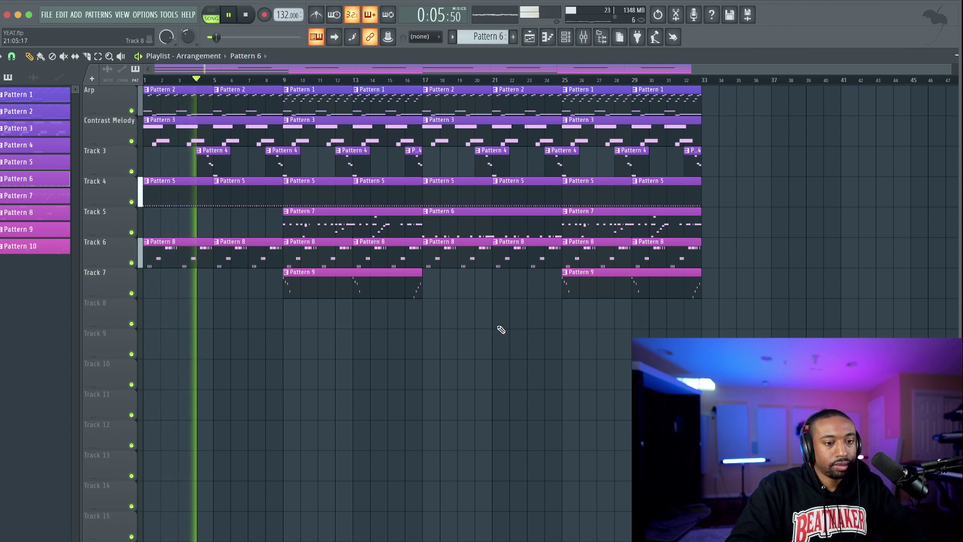
key("ctrl+s")
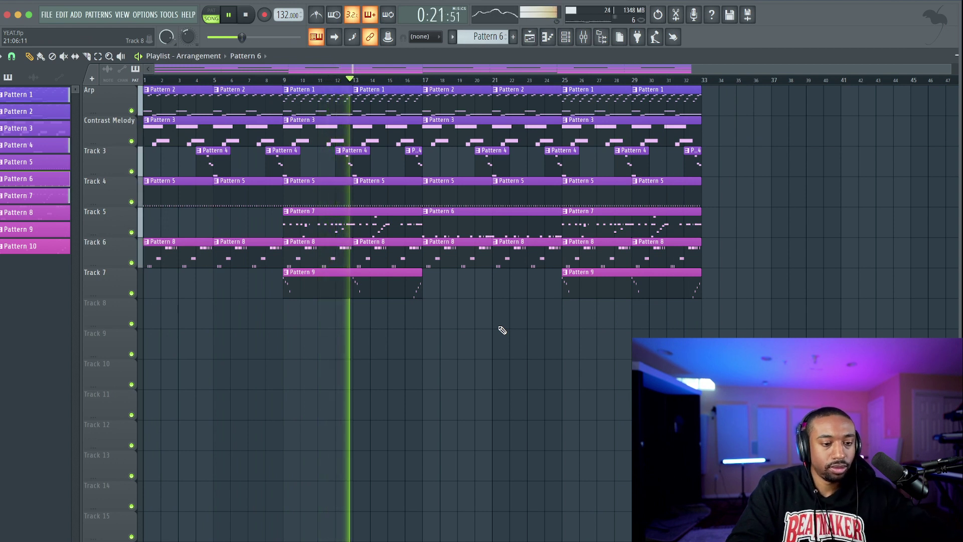
Lower the Serum #2 channel's volume in the channel rack during playback and return to the playlist
left_click(566, 38)
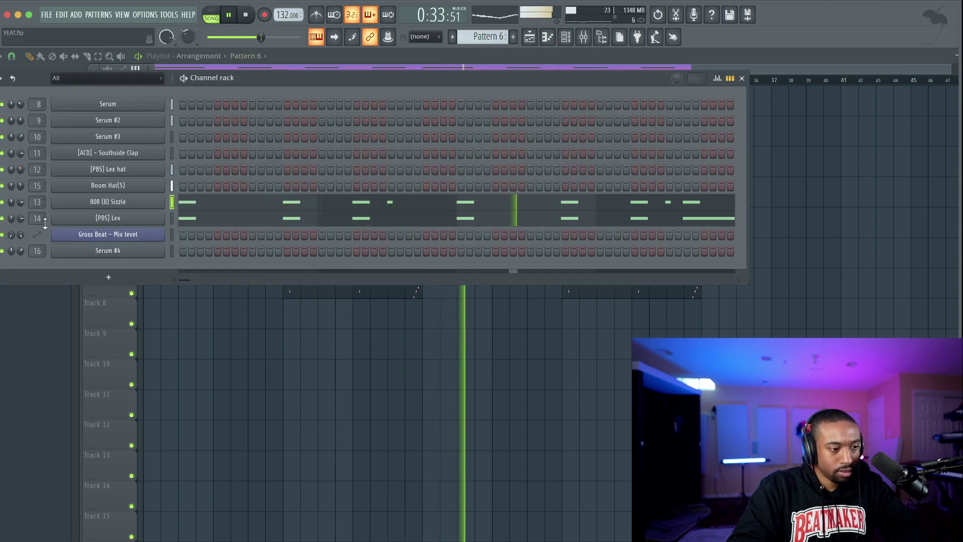
left_click(263, 428)
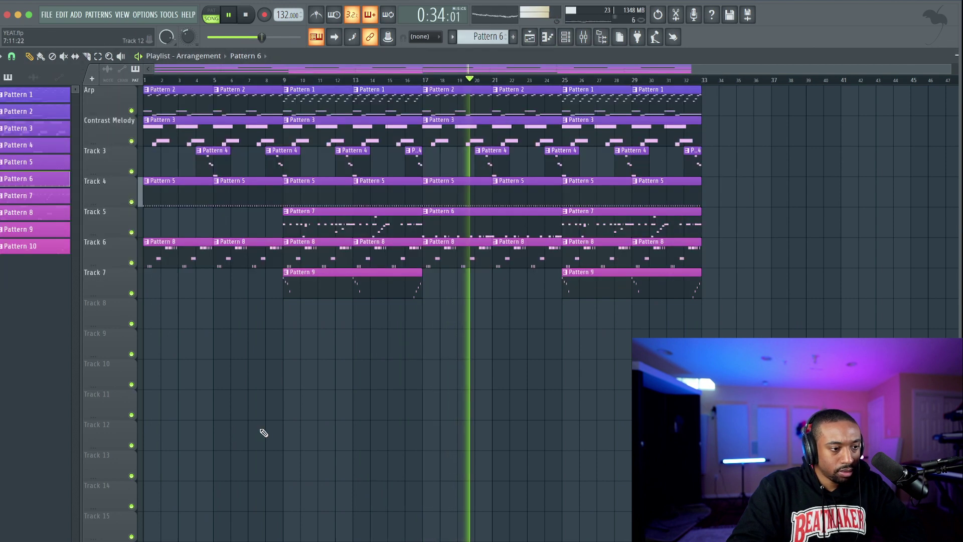
left_click(566, 43)
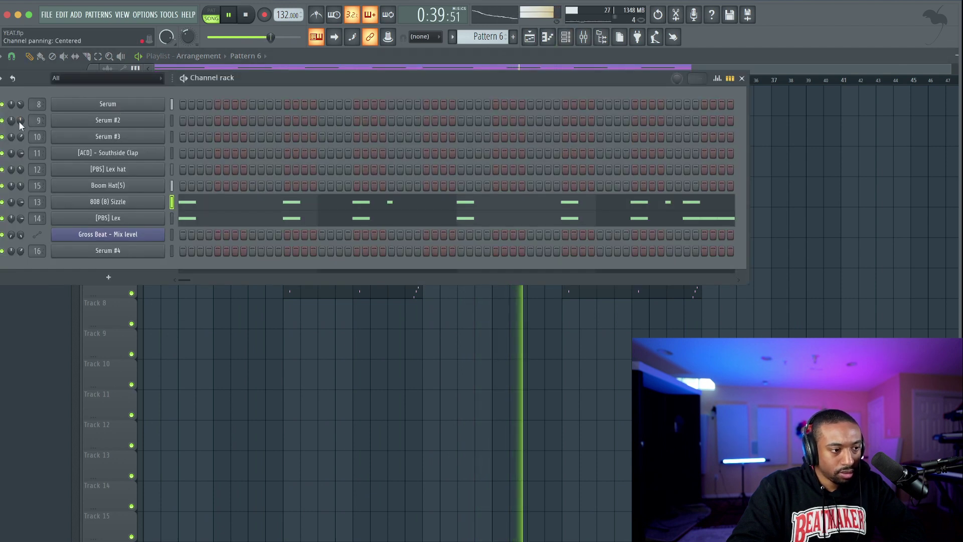
left_click_drag(20, 121, 20, 128)
key("F6")
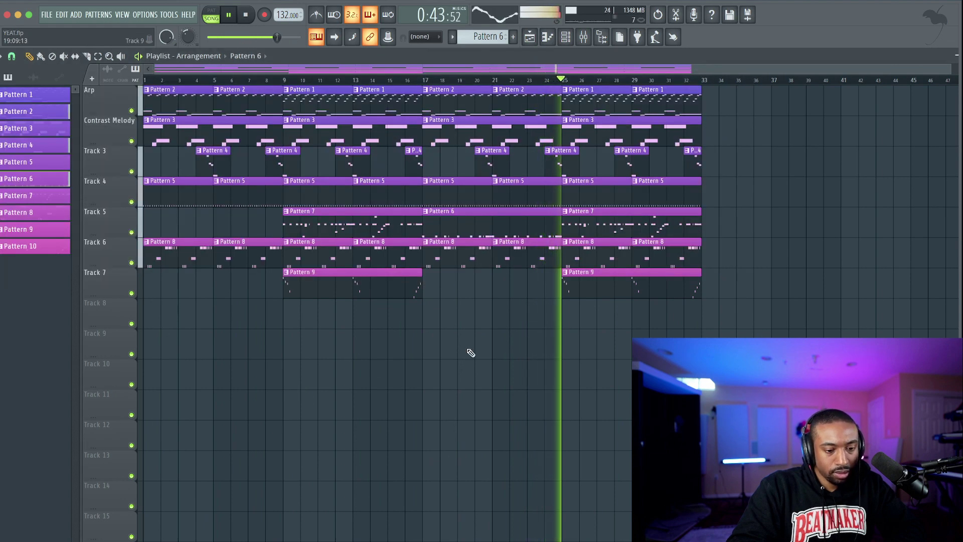
left_click(565, 36)
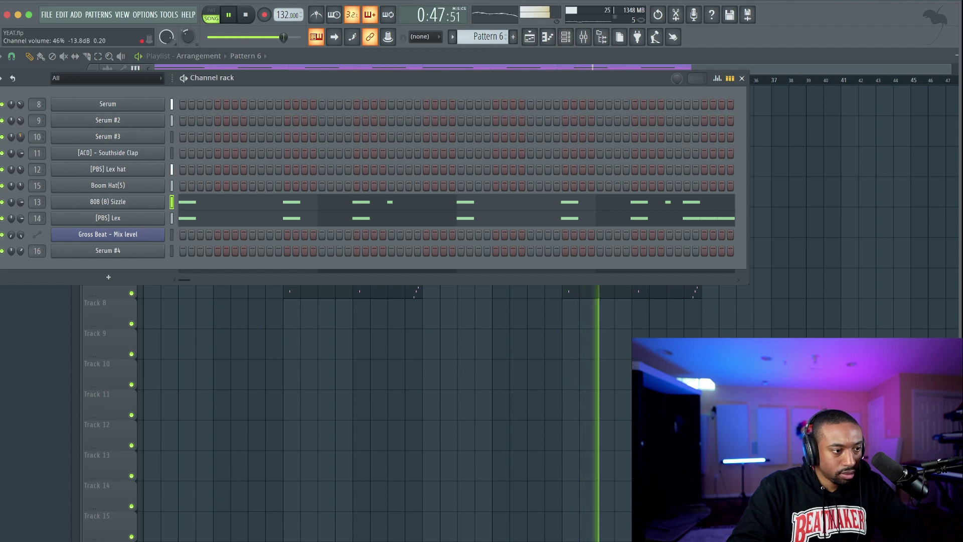
key("F6")
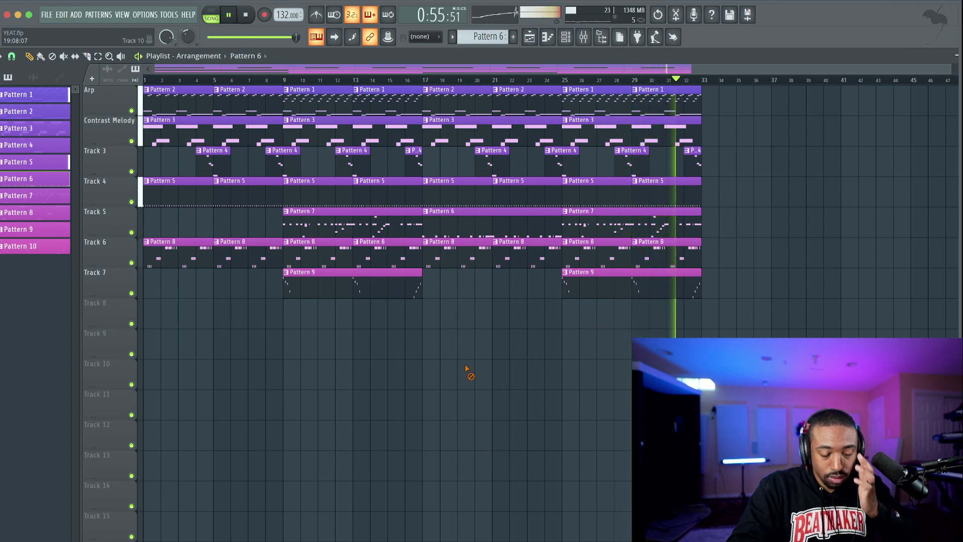
Open the mixer during playback
left_click(591, 41)
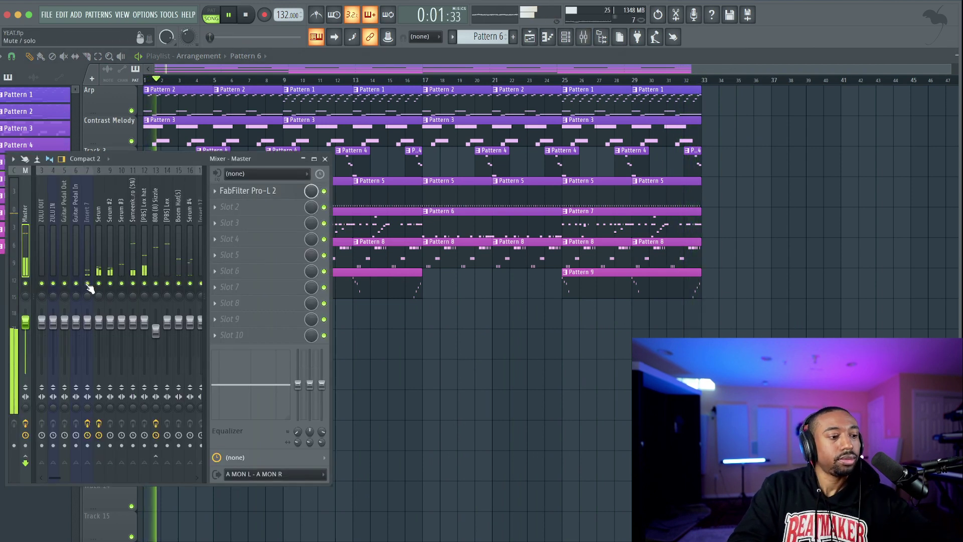